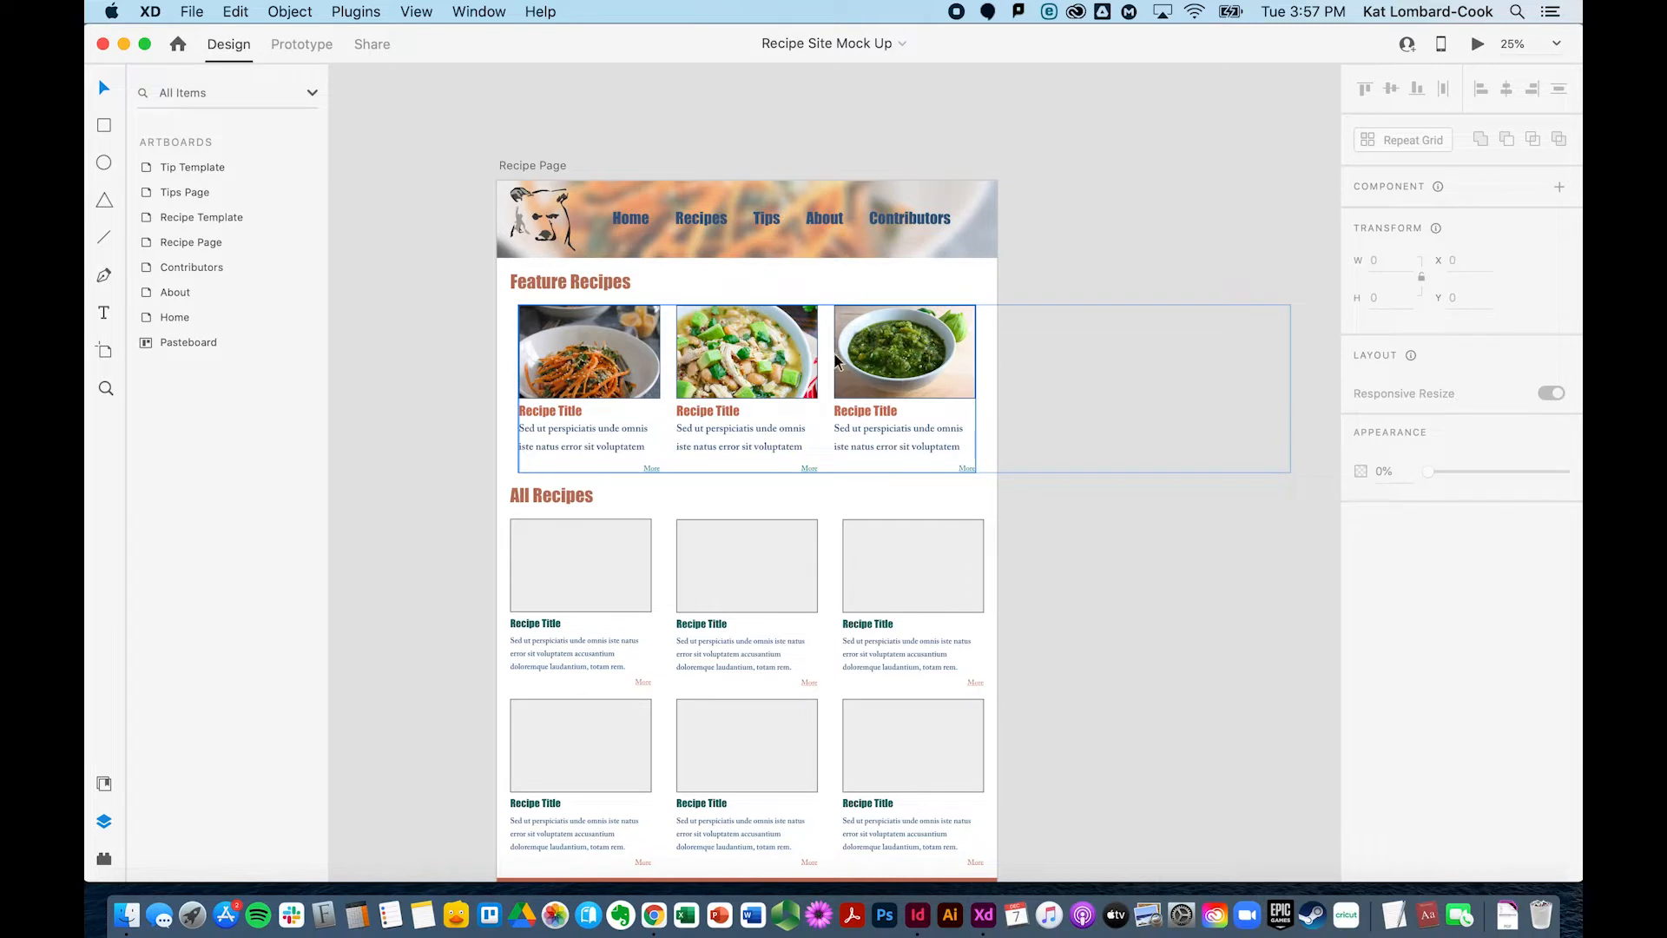
# - Preview the Recipe Page artboard, test the horizontal scrolling of the Feature Recipes cards, and close the preview
pyautogui.click(837, 365)
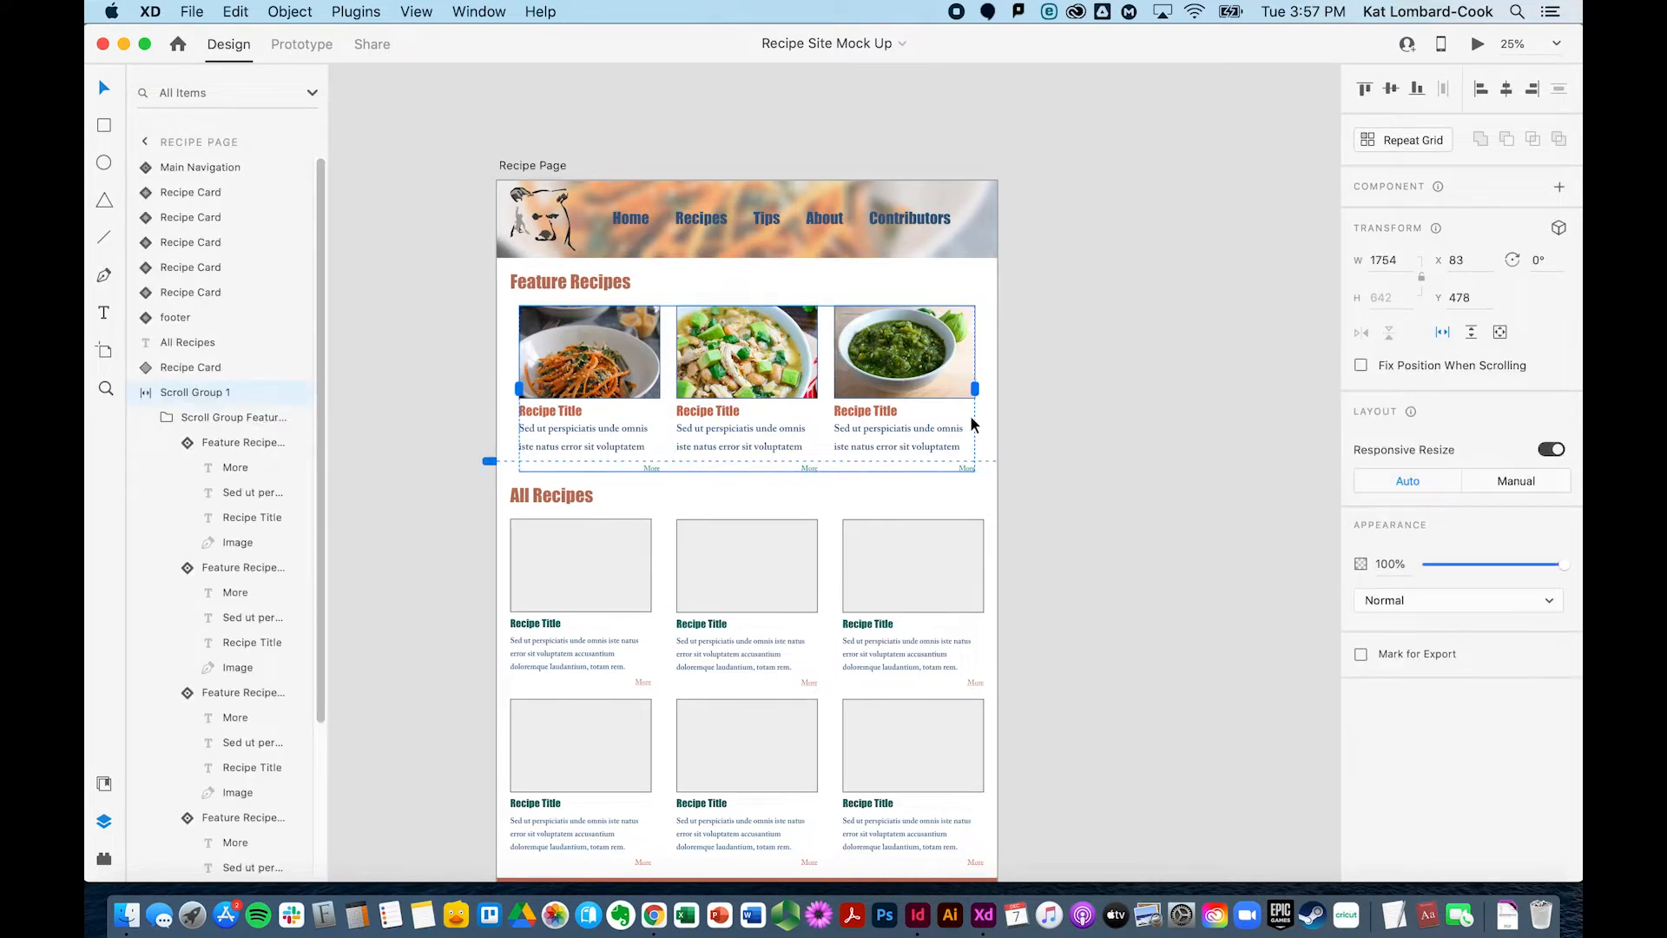
pyautogui.click(537, 169)
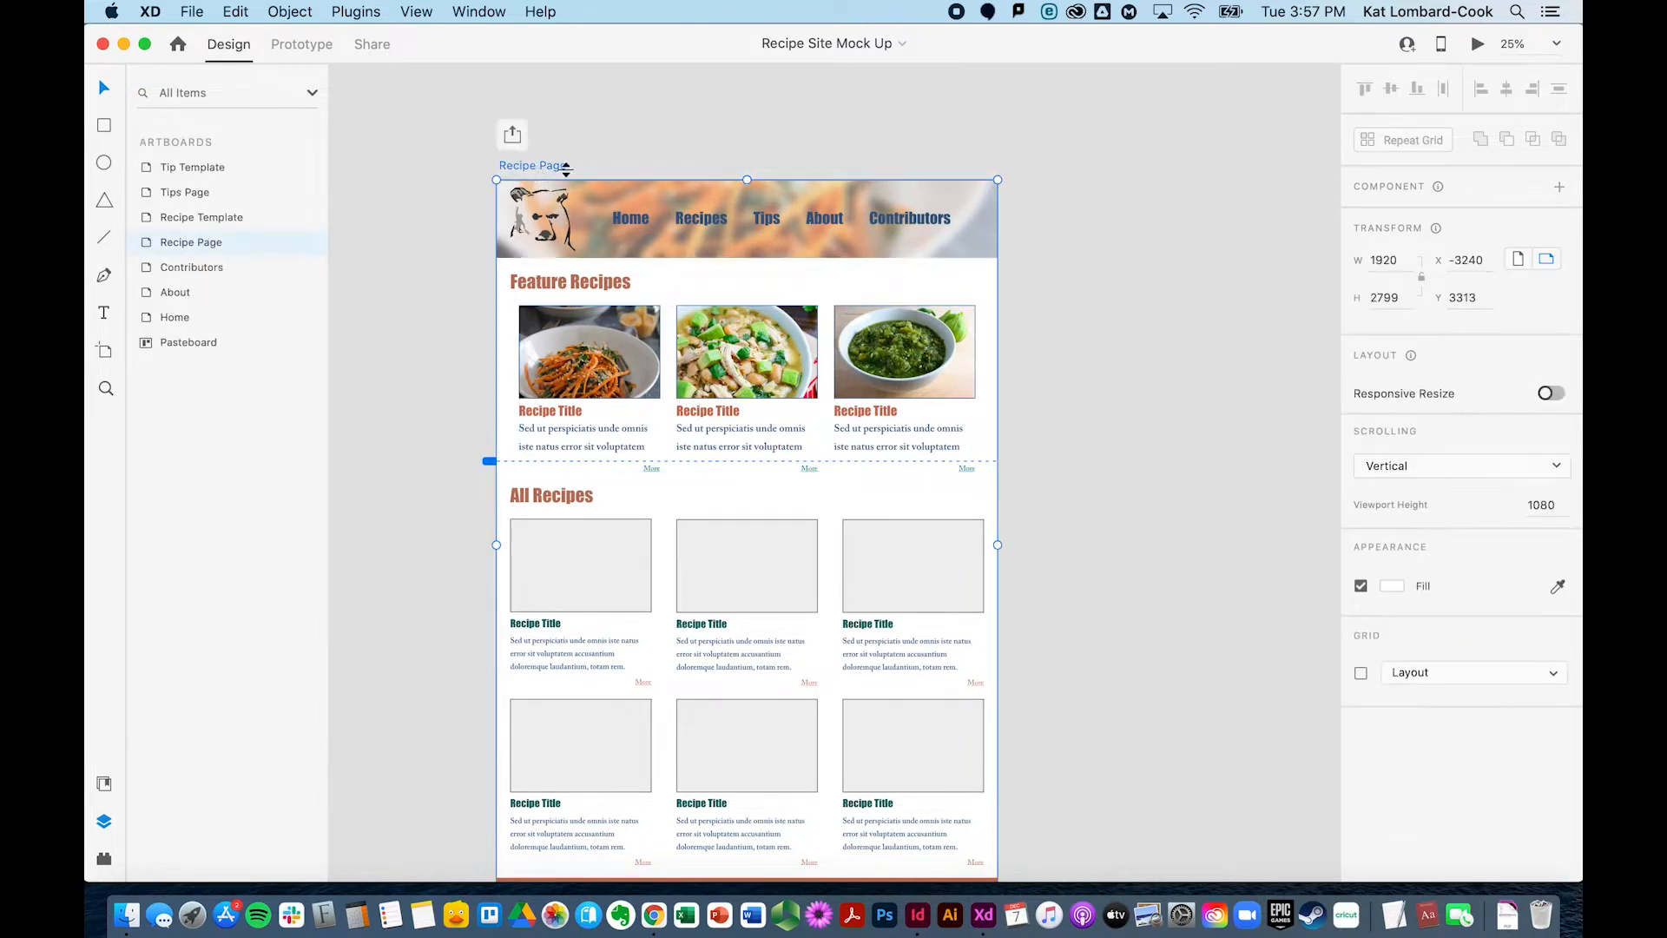
pyautogui.click(1478, 45)
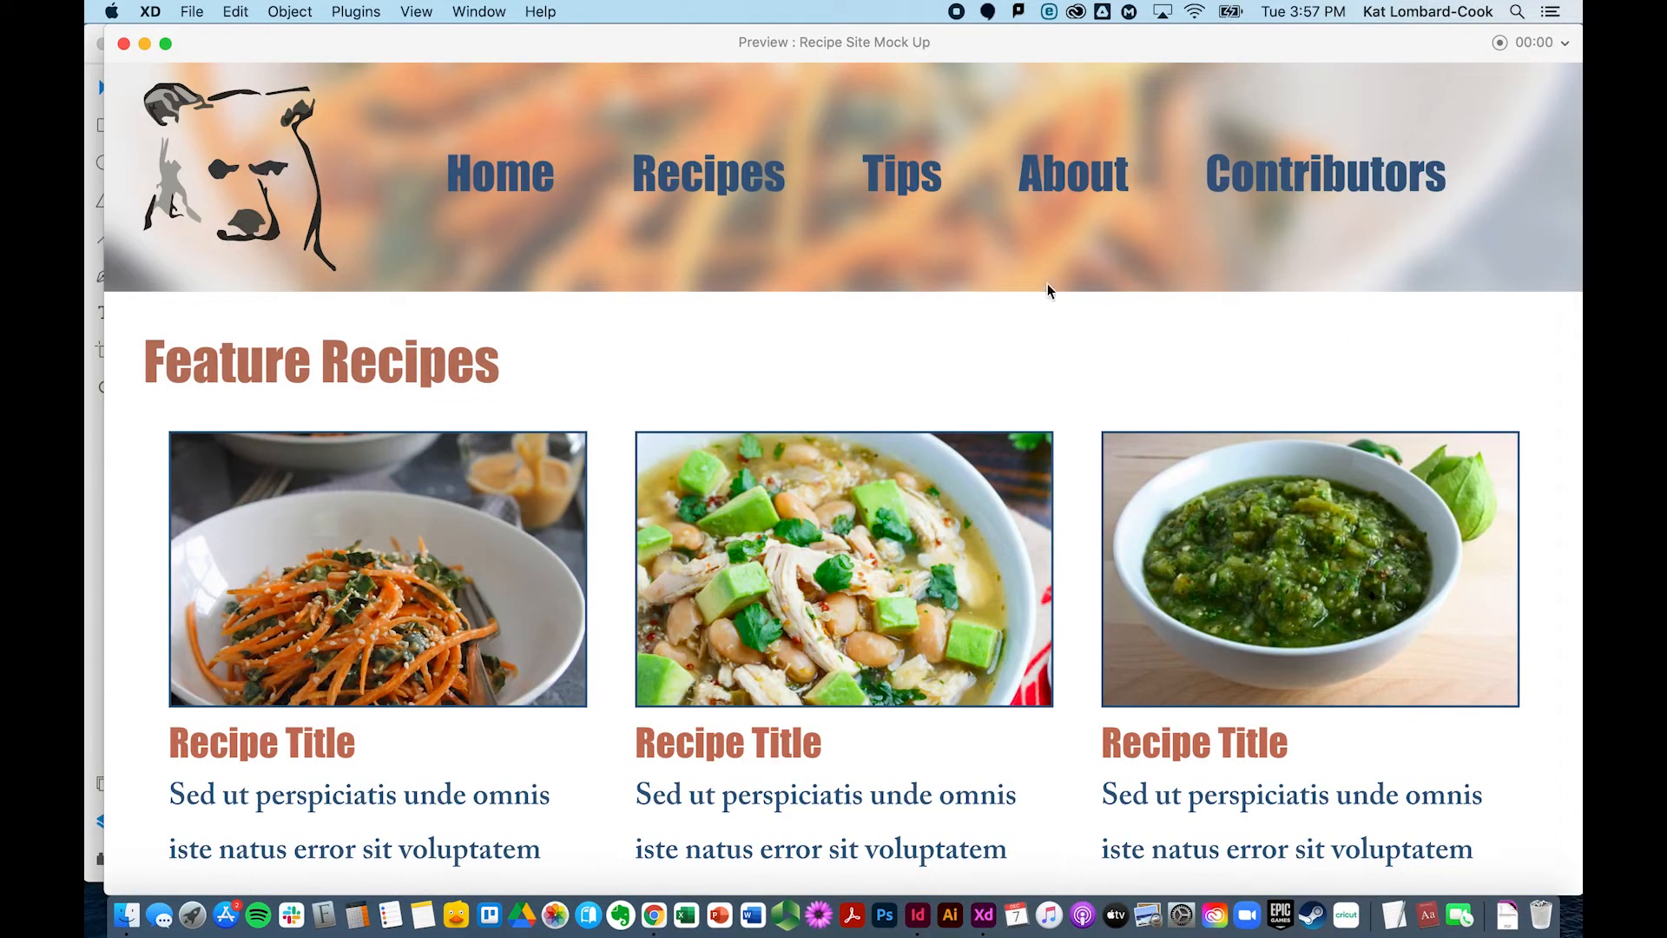
pyautogui.hscroll(10, 788, 632)
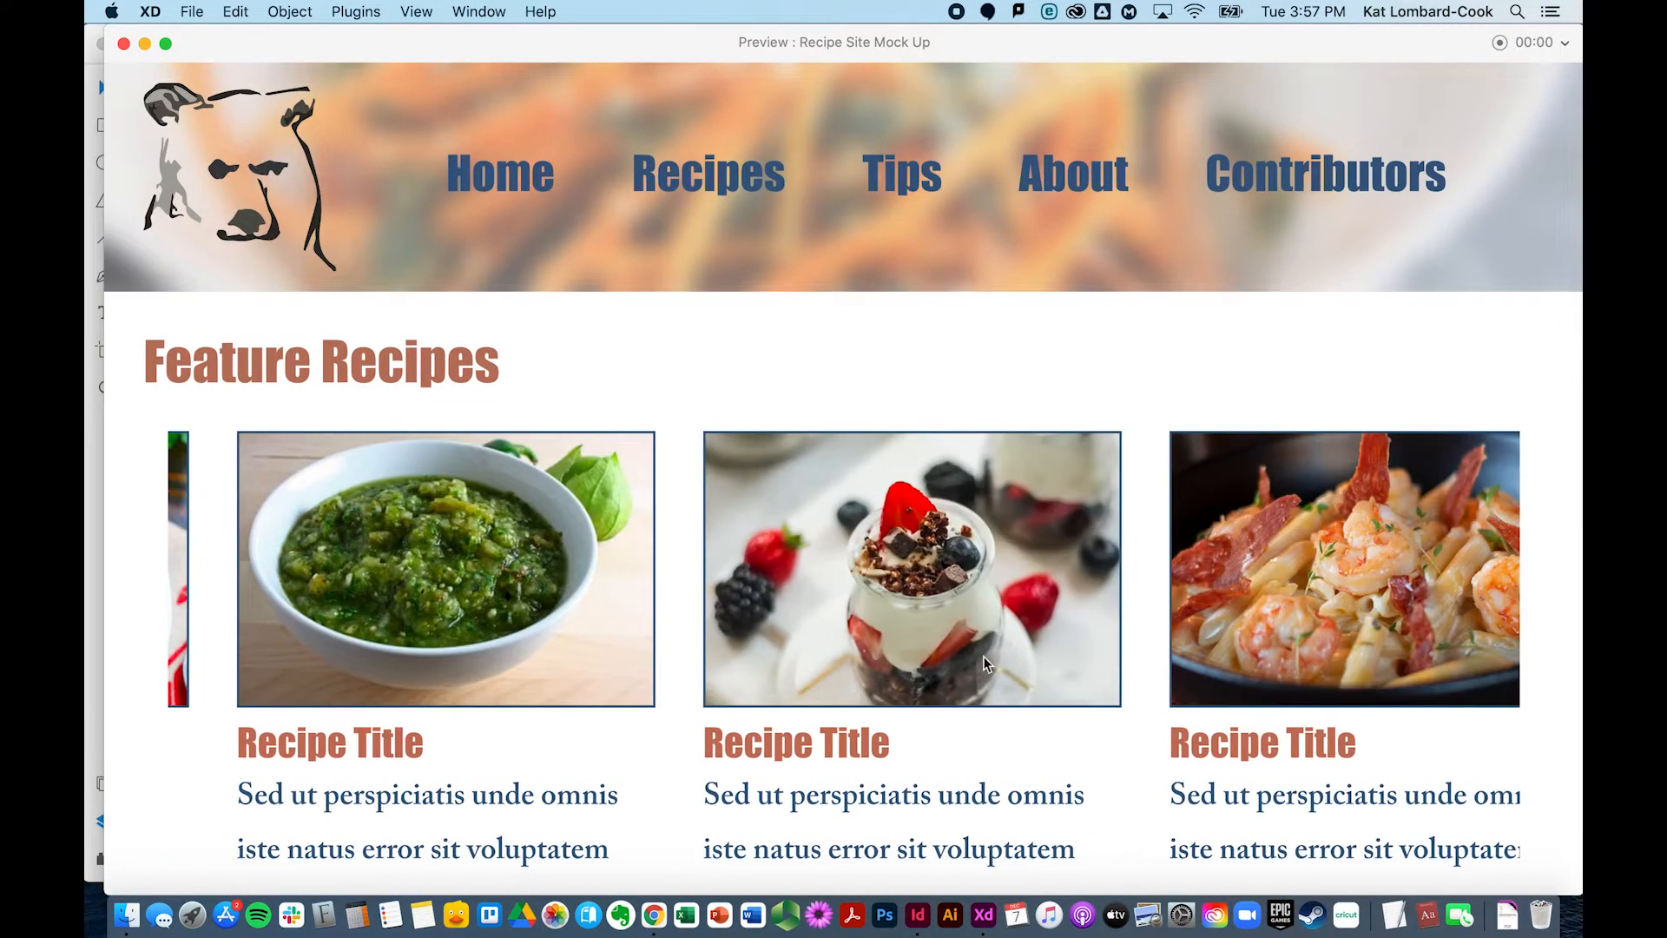
pyautogui.hscroll(-6, 699, 640)
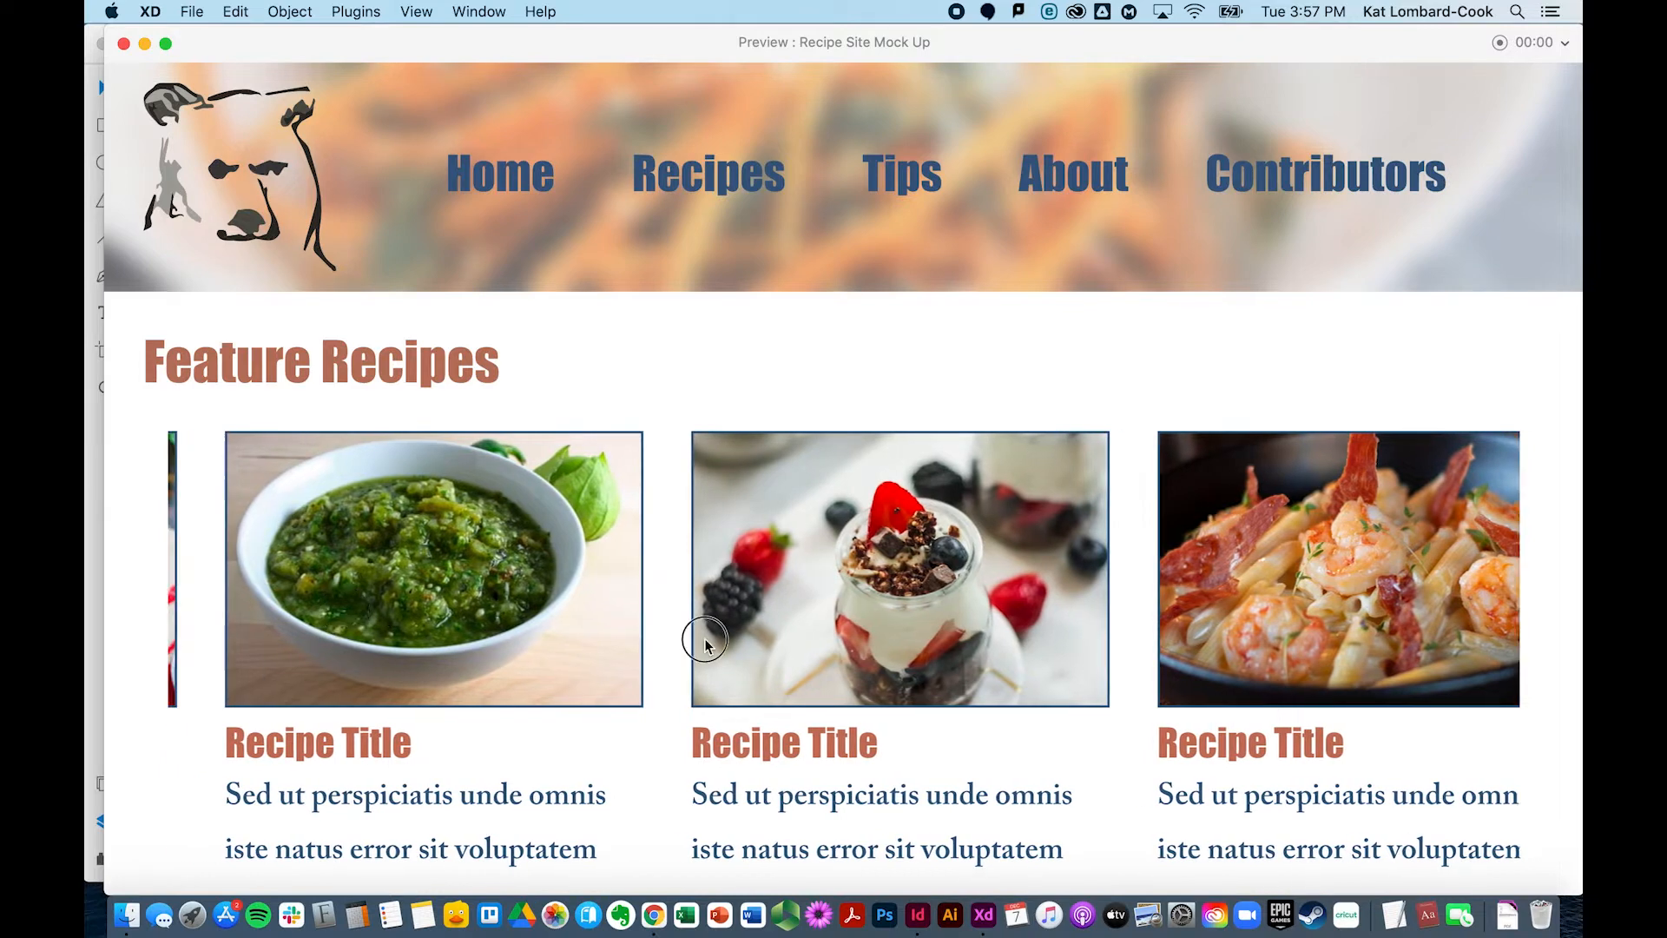
pyautogui.hscroll(-3, 839, 653)
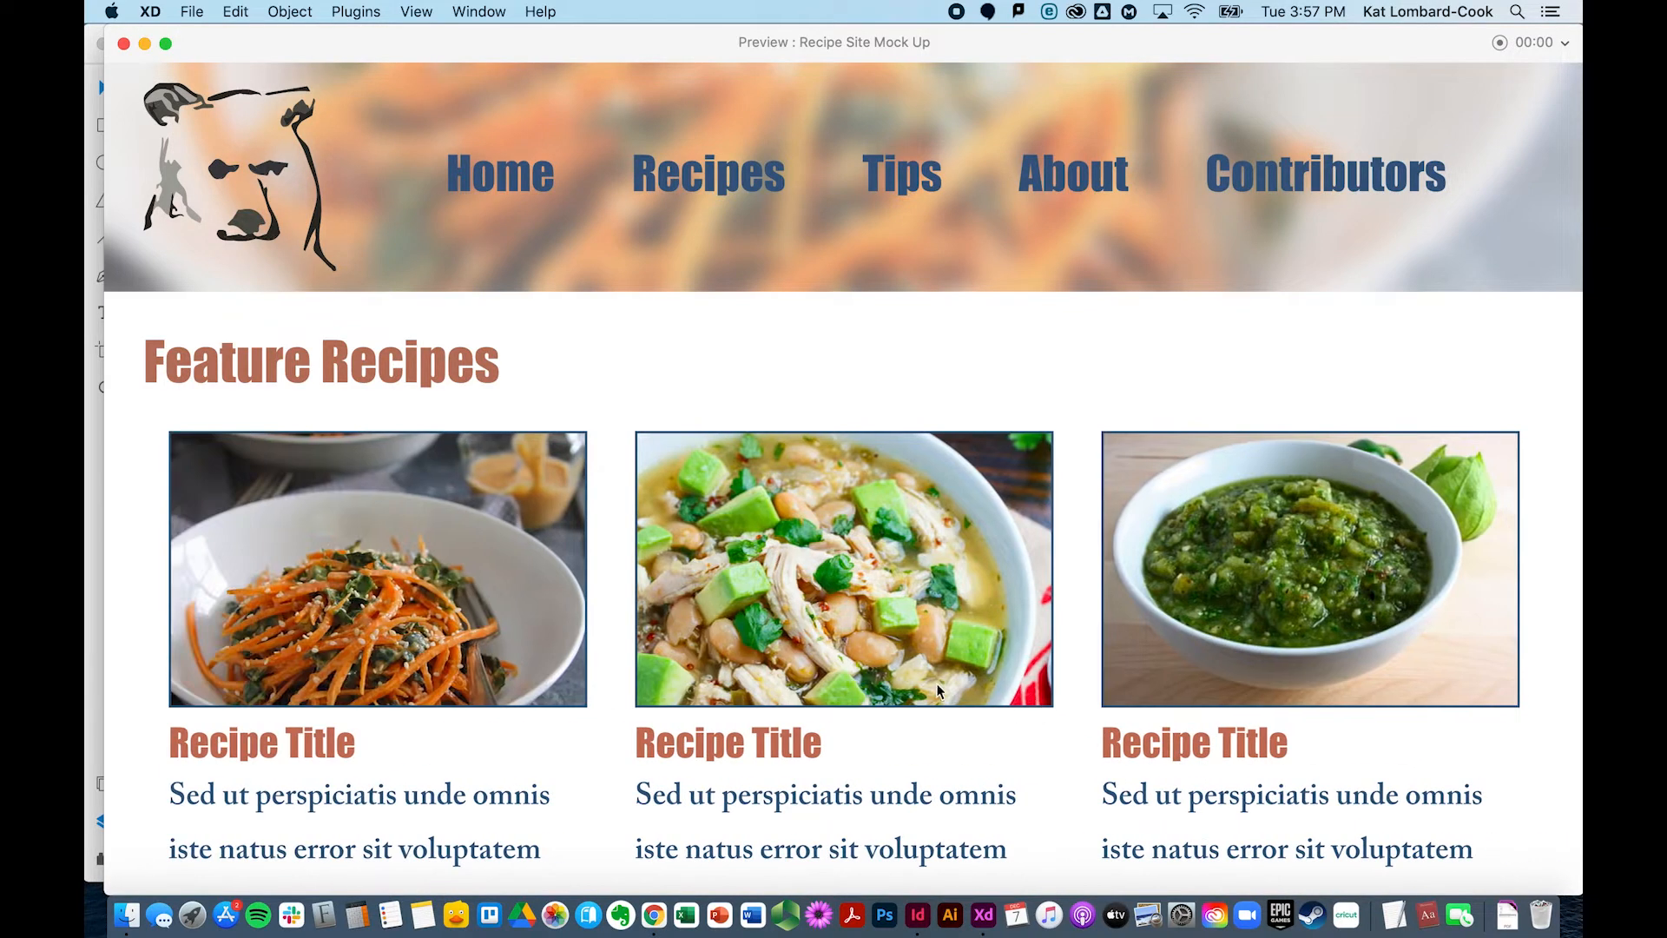
pyautogui.click(122, 43)
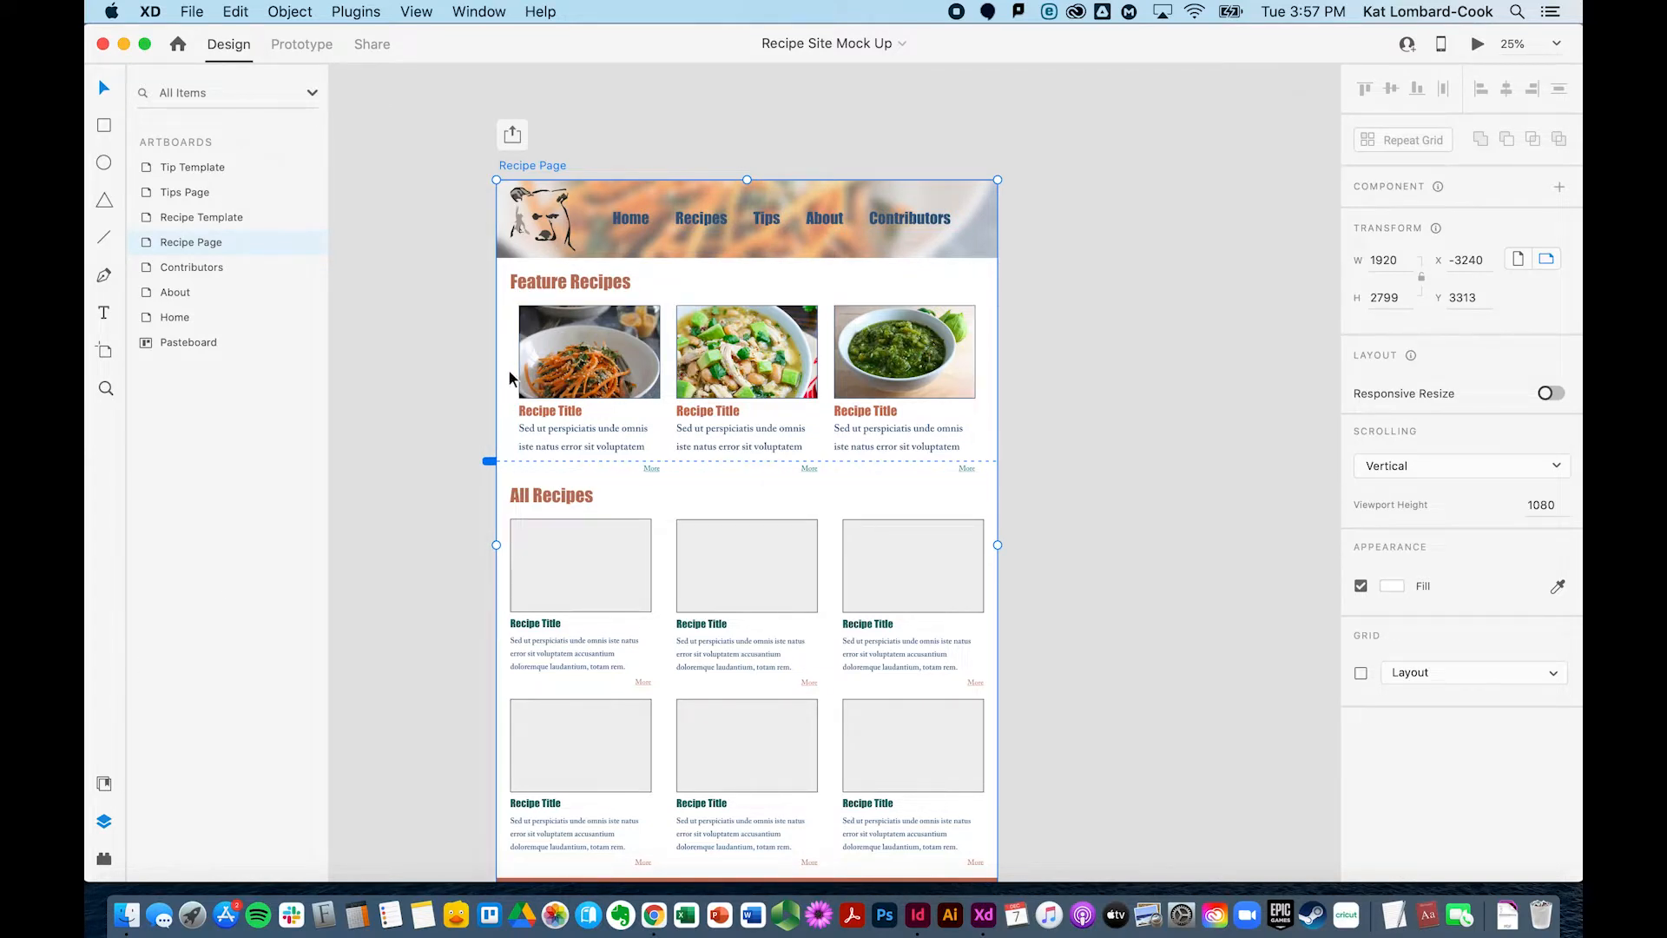
pyautogui.click(104, 275)
pyautogui.click(509, 338)
pyautogui.click(498, 357)
pyautogui.click(510, 382)
pyautogui.click(510, 338)
pyautogui.press('Escape')
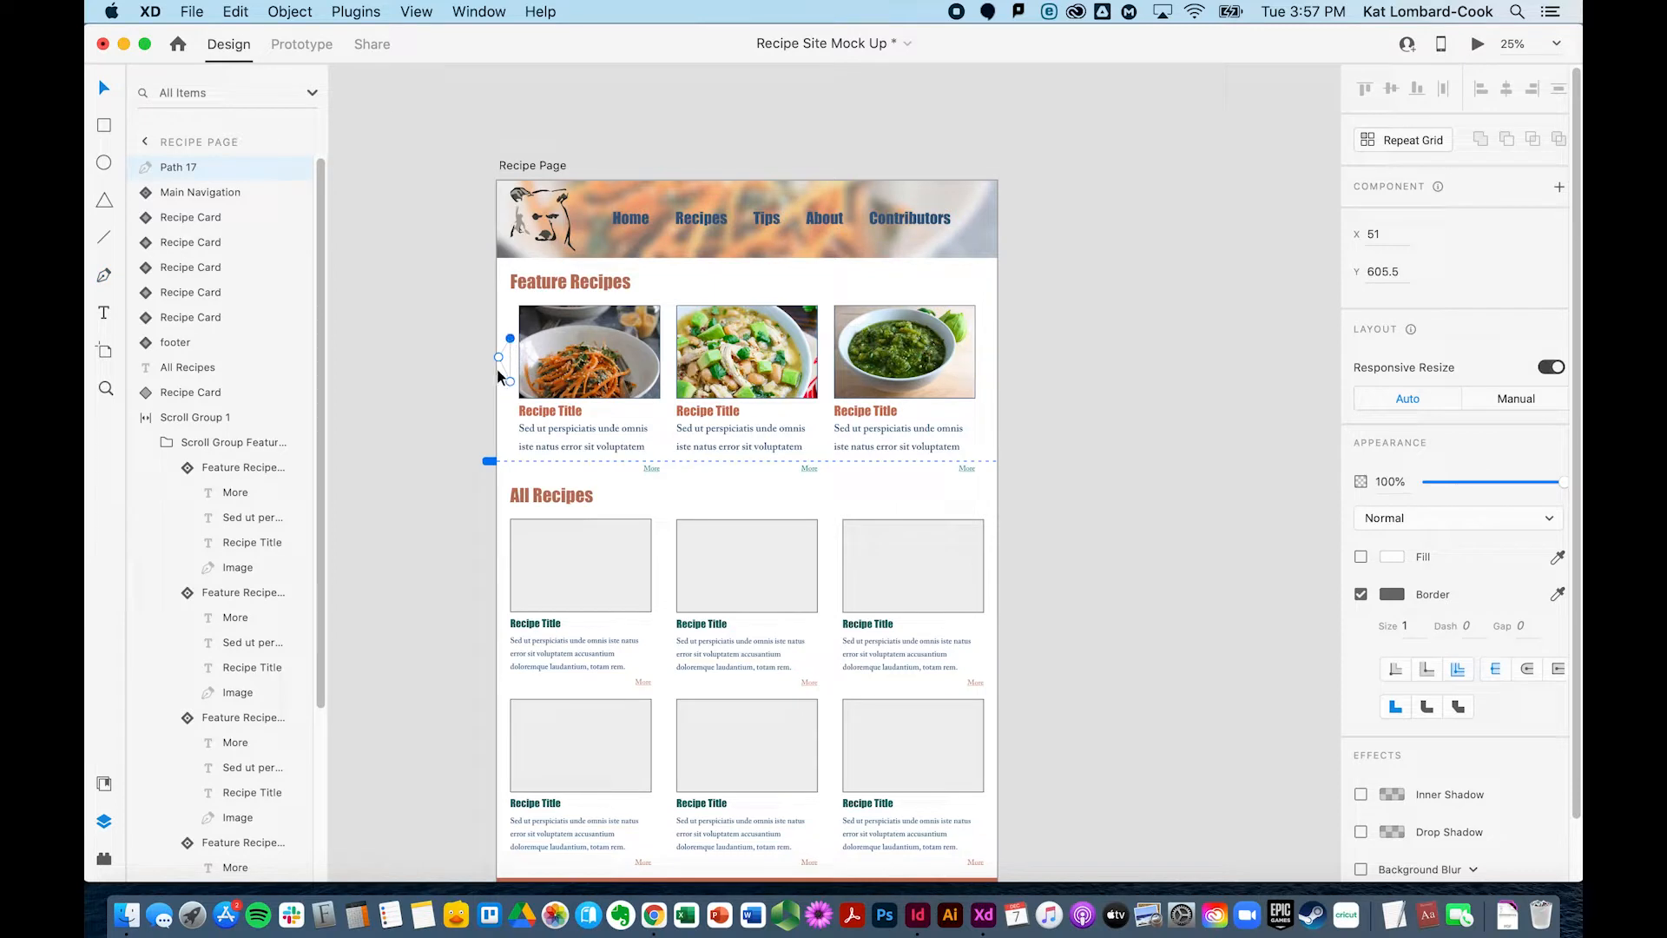
pyautogui.press('Delete')
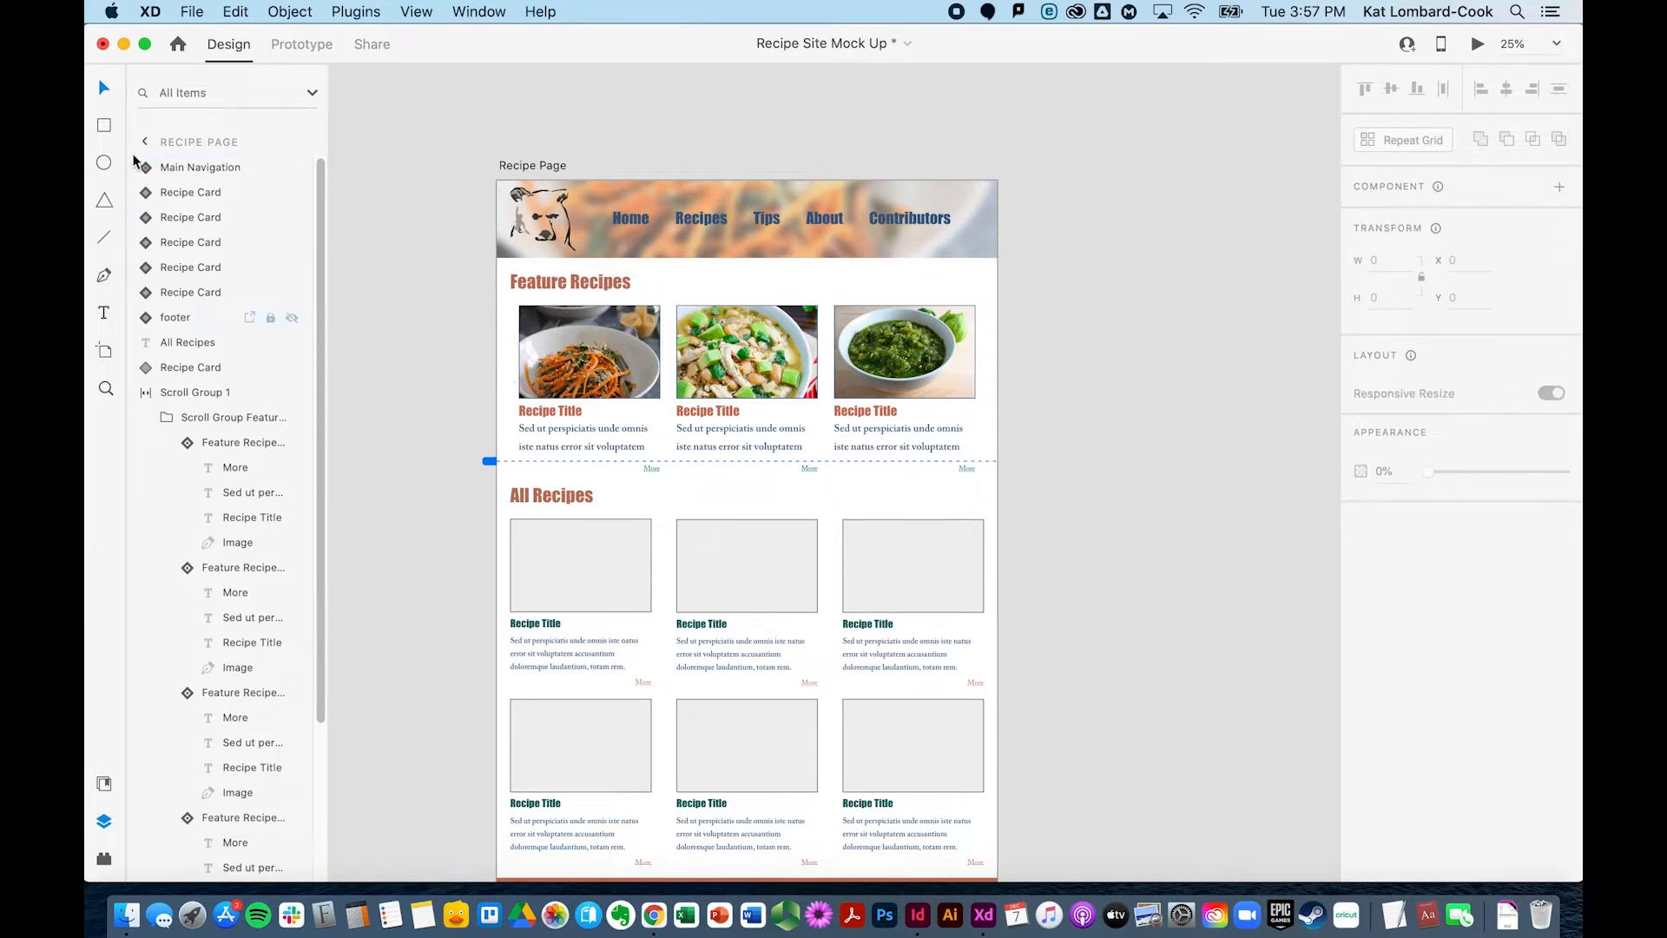
pyautogui.click(445, 410)
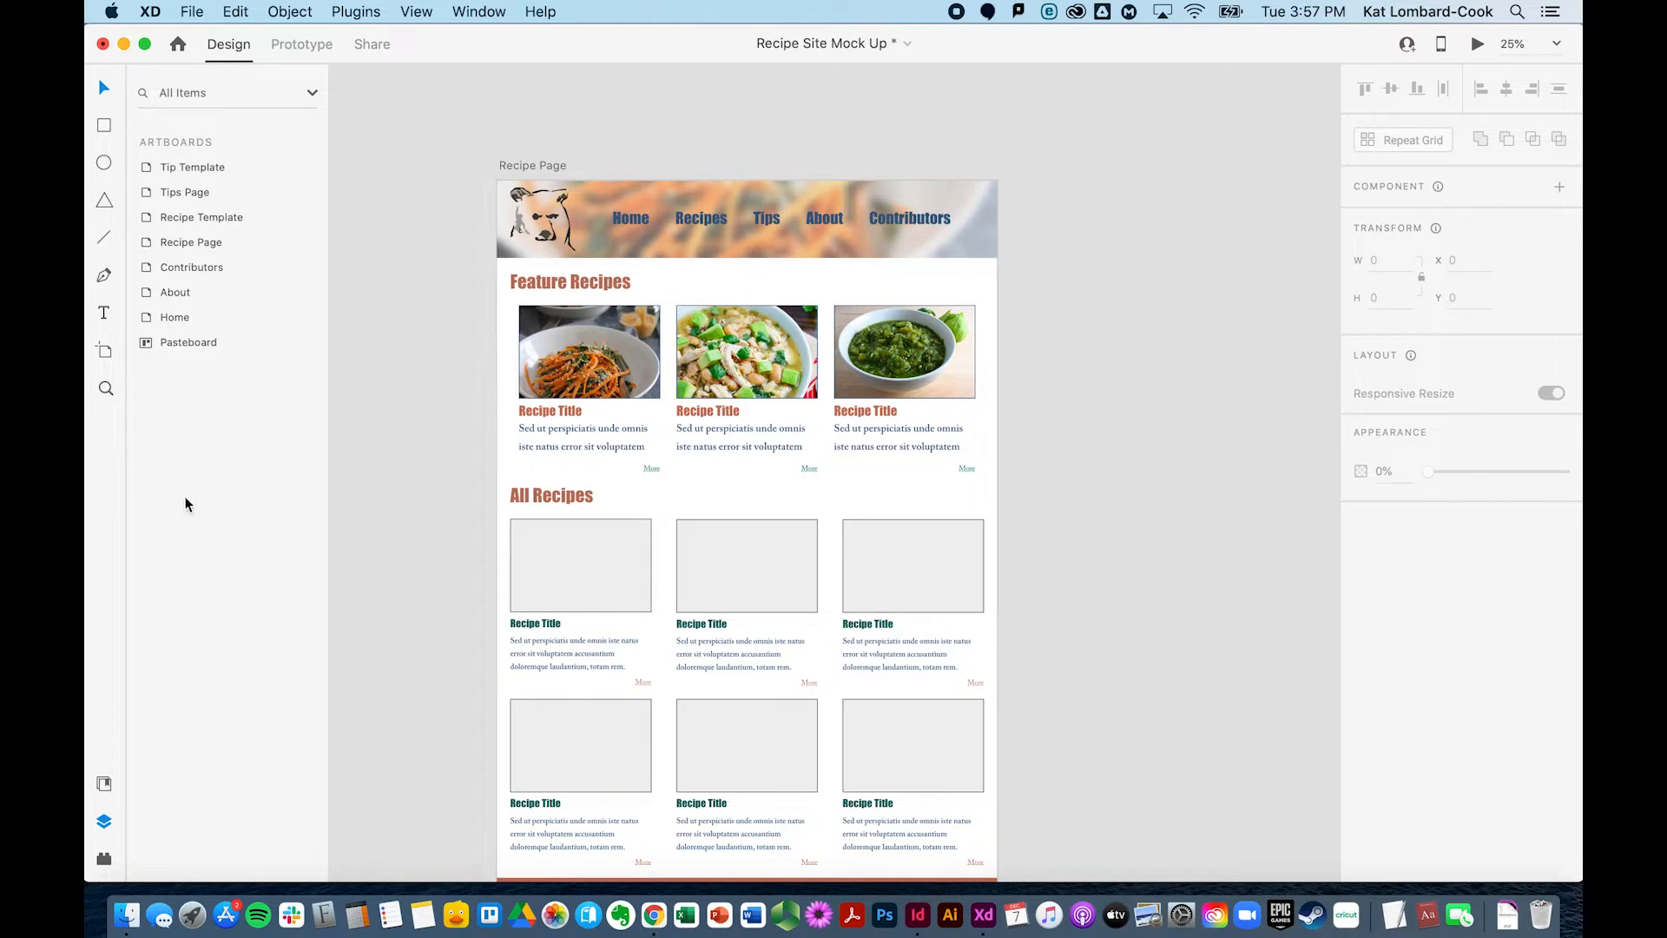
# - Review the colors, character styles and components stored in the document assets
pyautogui.click(103, 785)
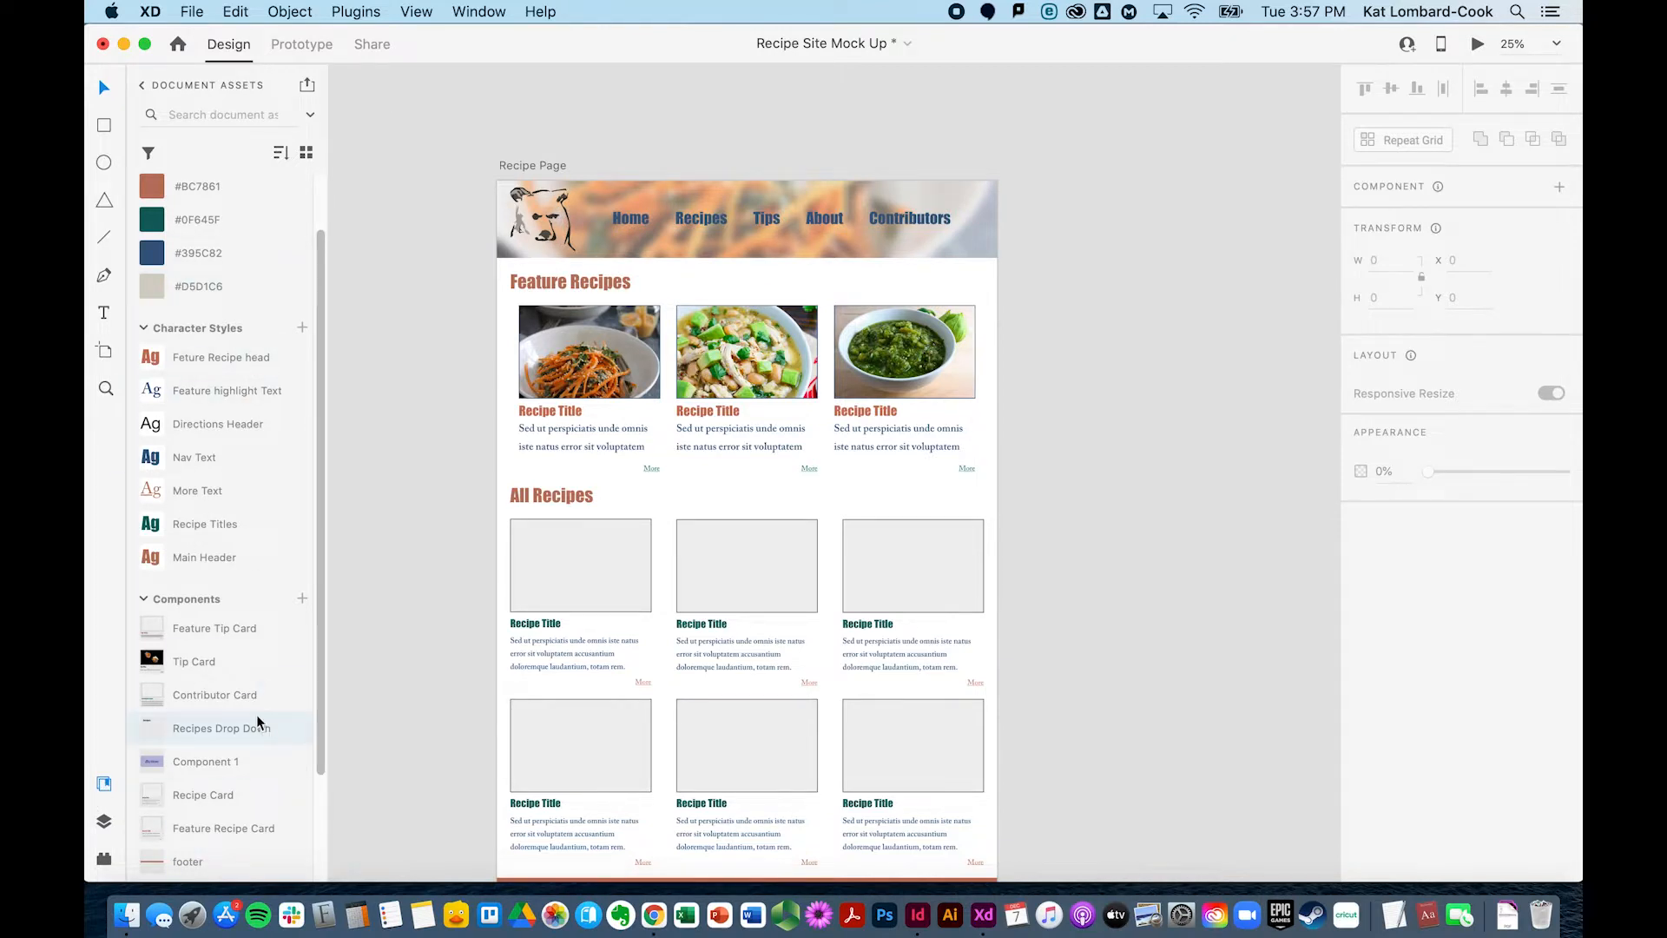
pyautogui.scroll(-2, 253, 726)
pyautogui.scroll(3, 153, 852)
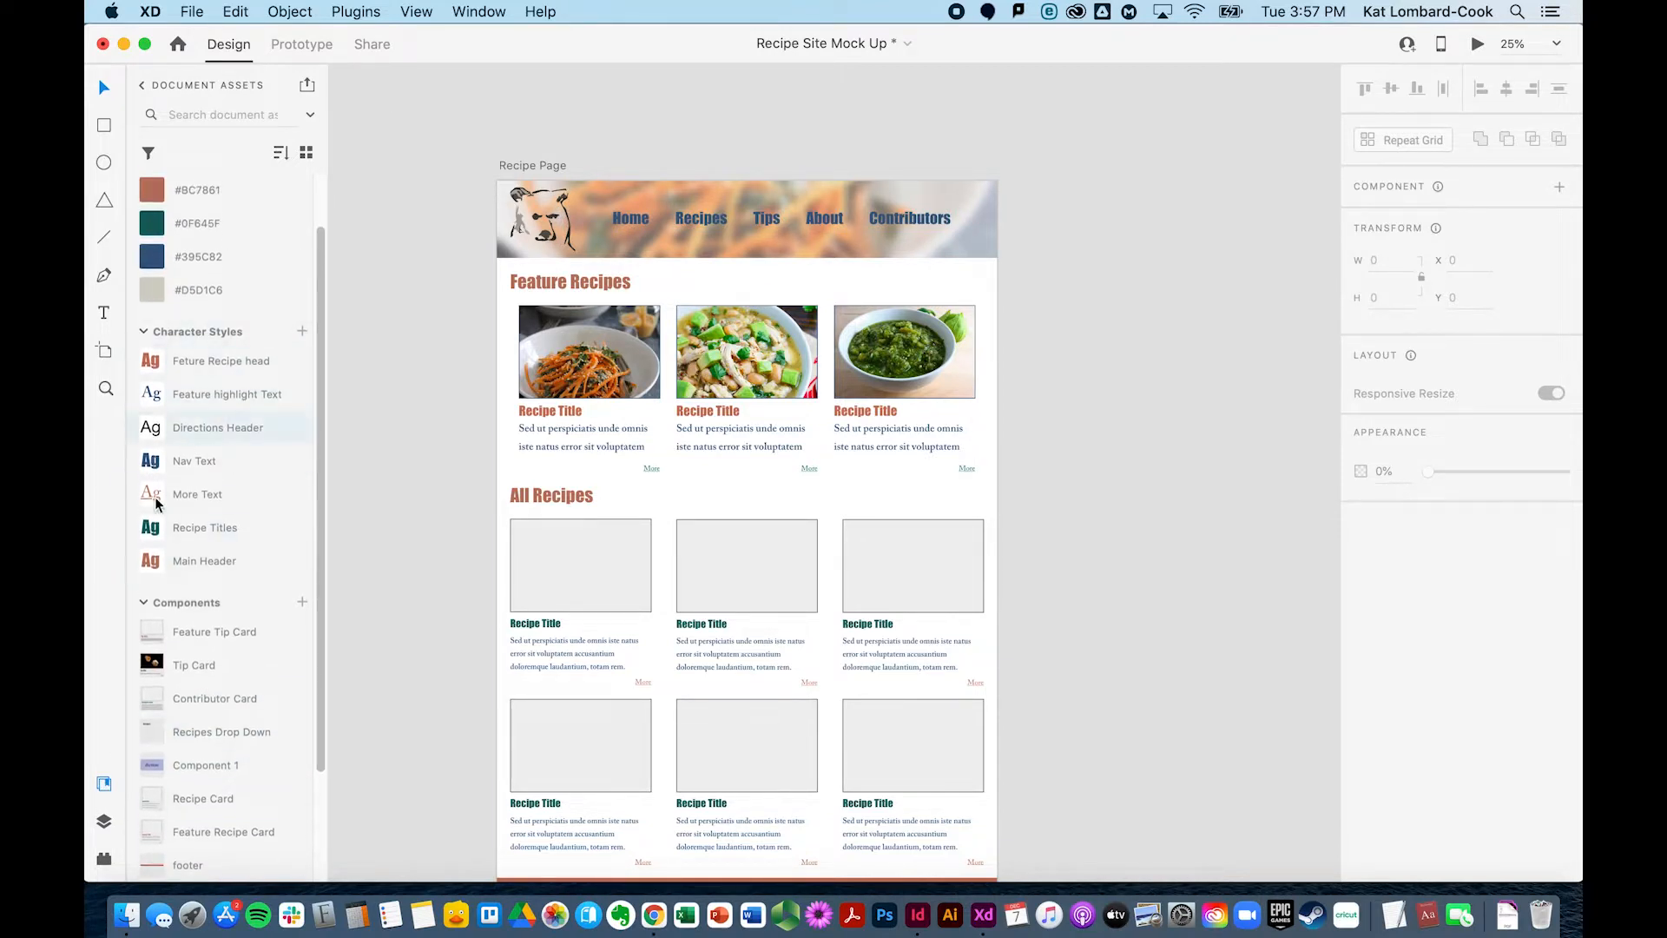
pyautogui.scroll(2, 209, 312)
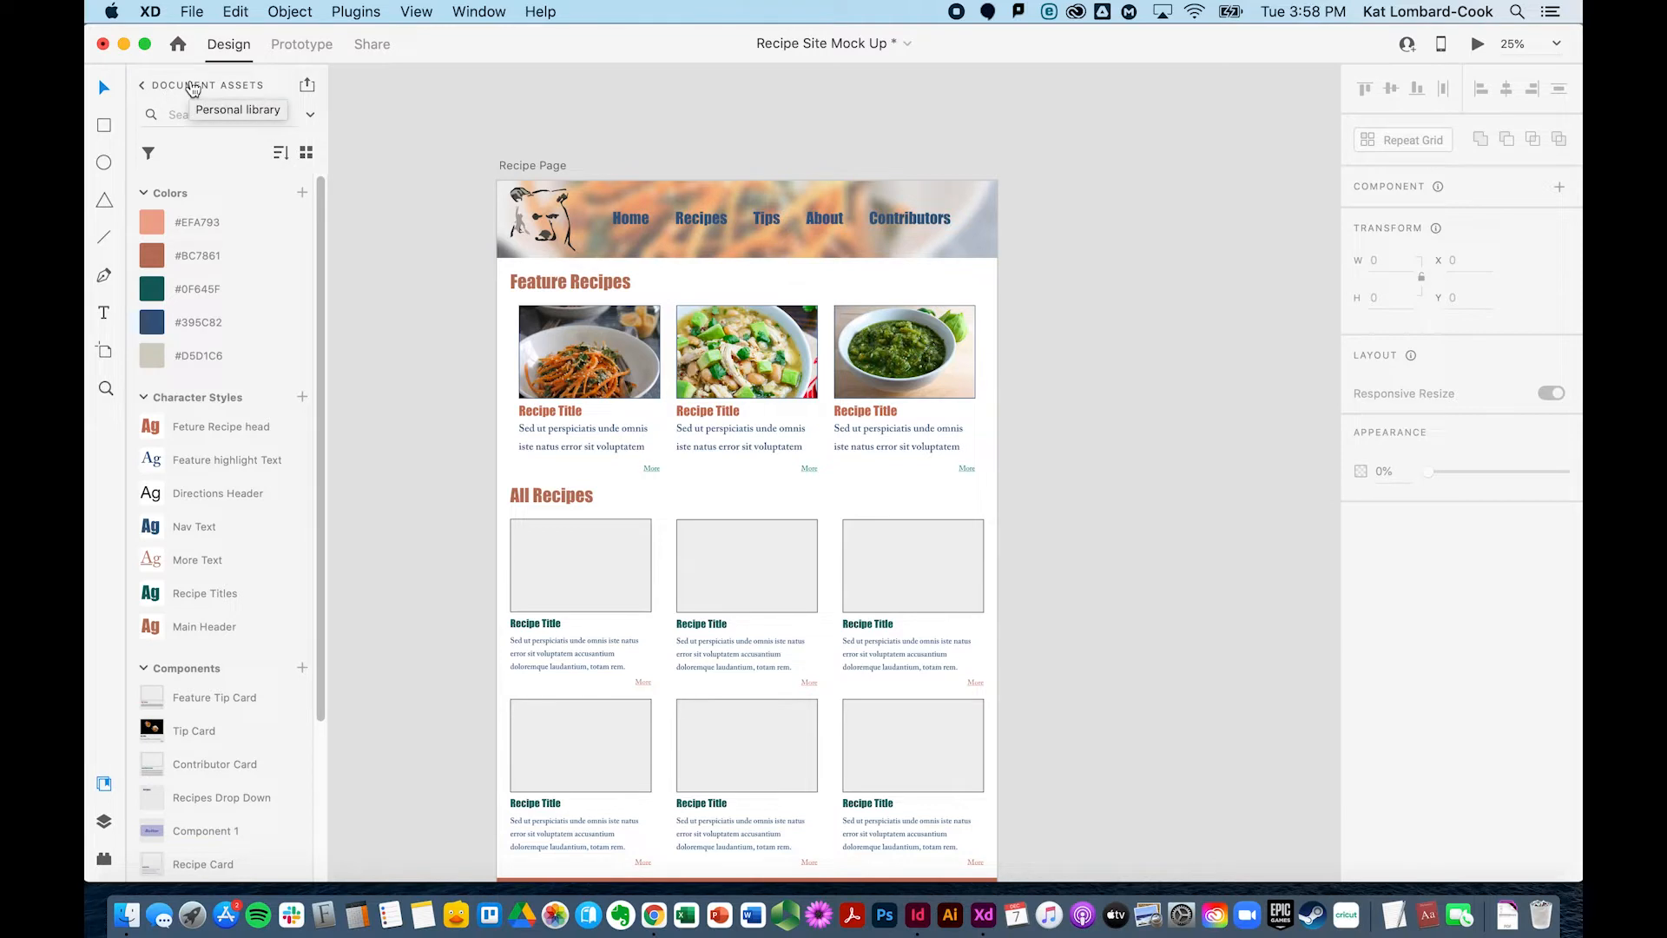
# - Open Adobe's UI kits web page from the libraries, move it to its own Chrome window and dismiss the welcome survey
pyautogui.click(177, 84)
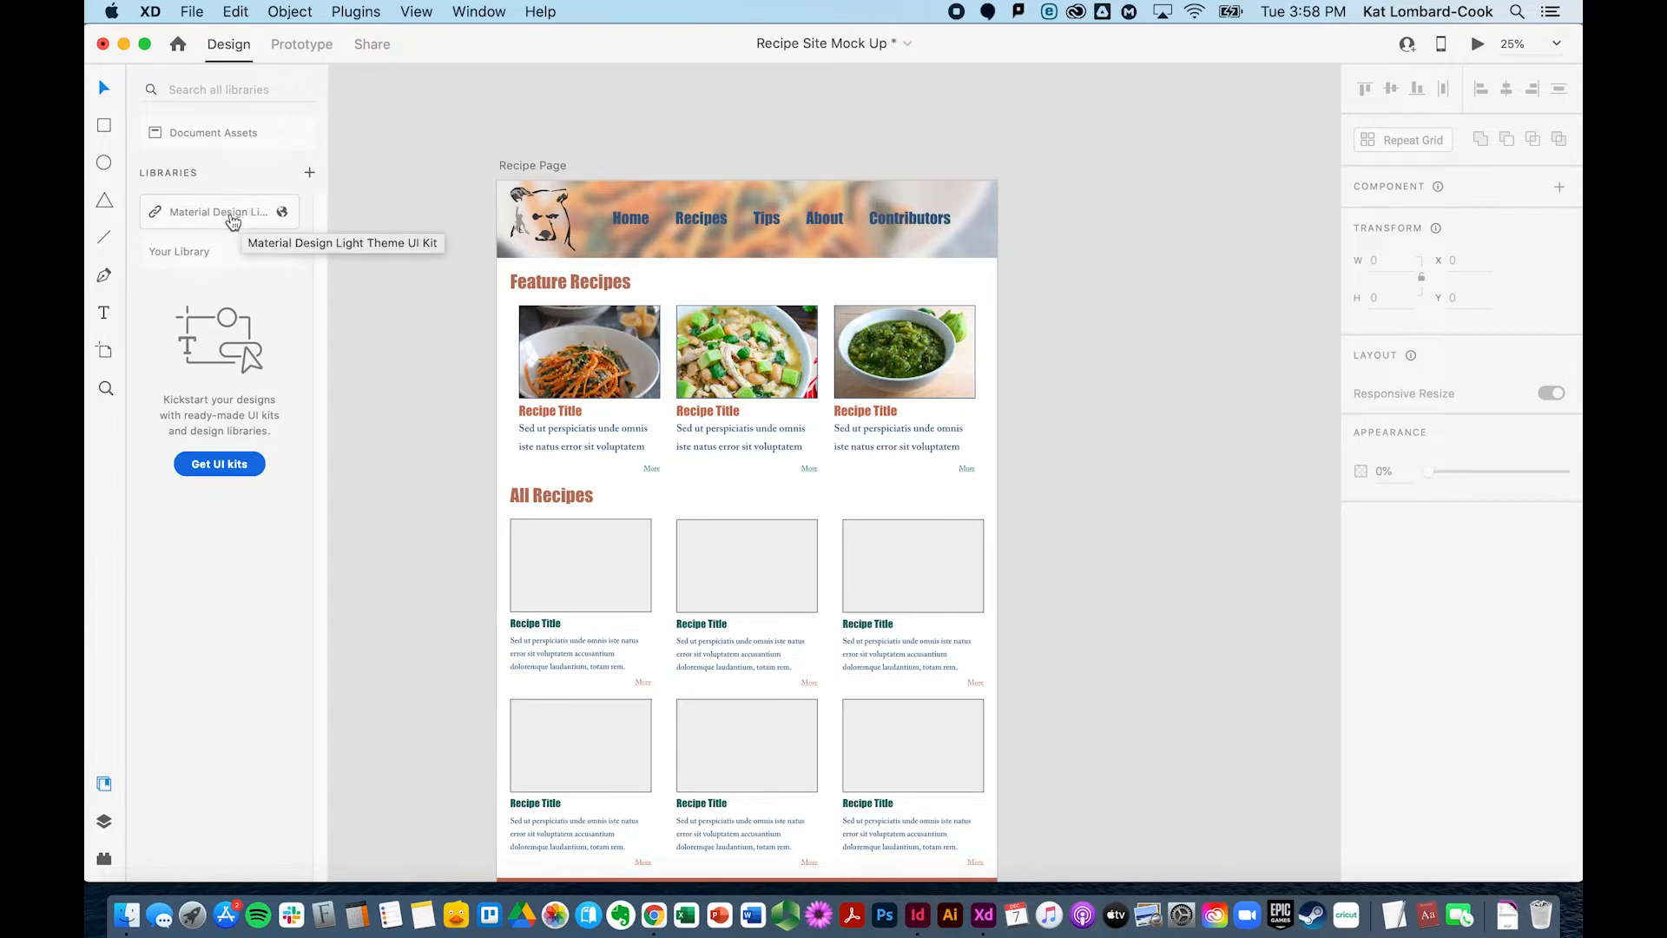
pyautogui.click(215, 464)
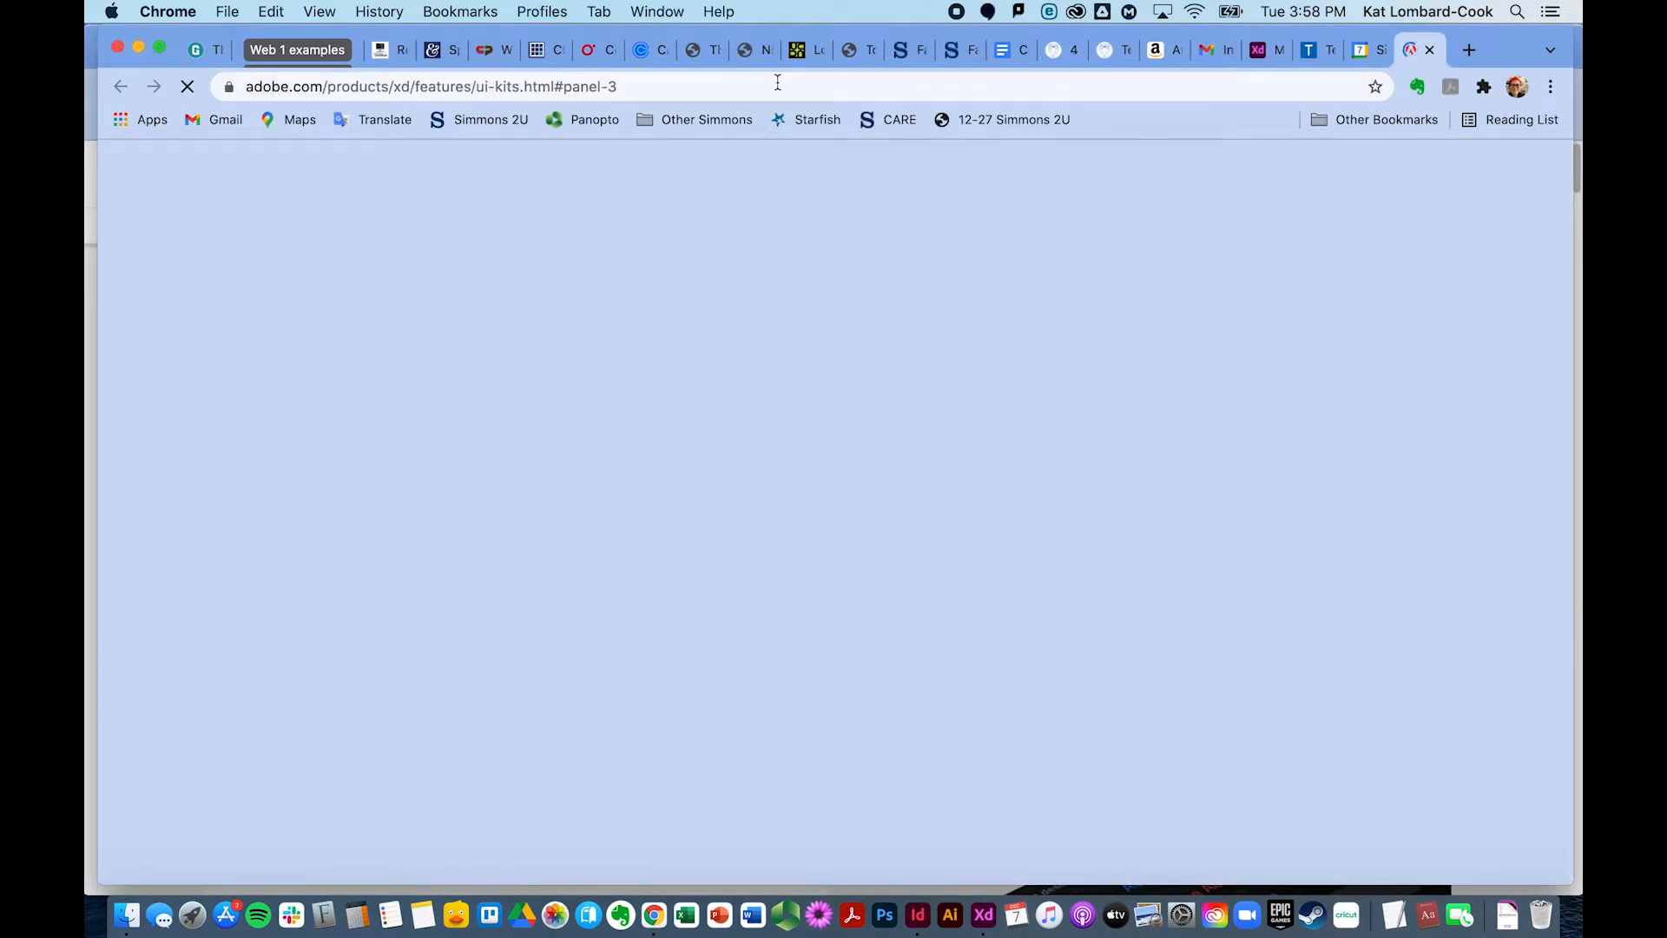
pyautogui.moveTo(1387, 62); pyautogui.dragTo(1364, 38)
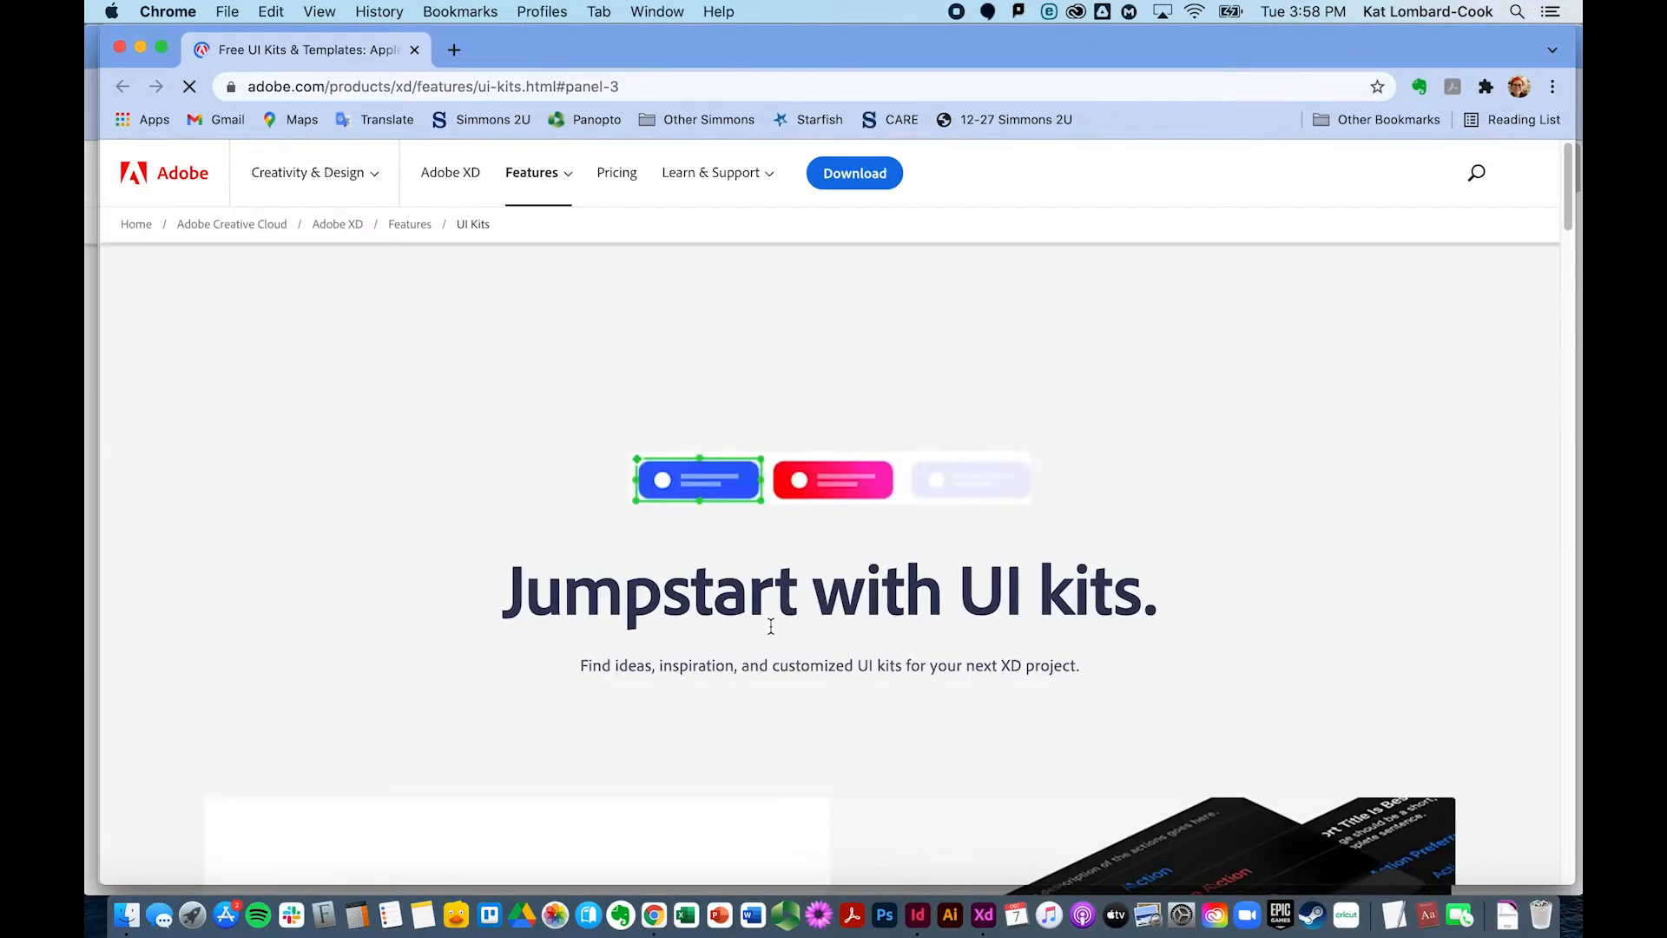
pyautogui.scroll(-10, 771, 633)
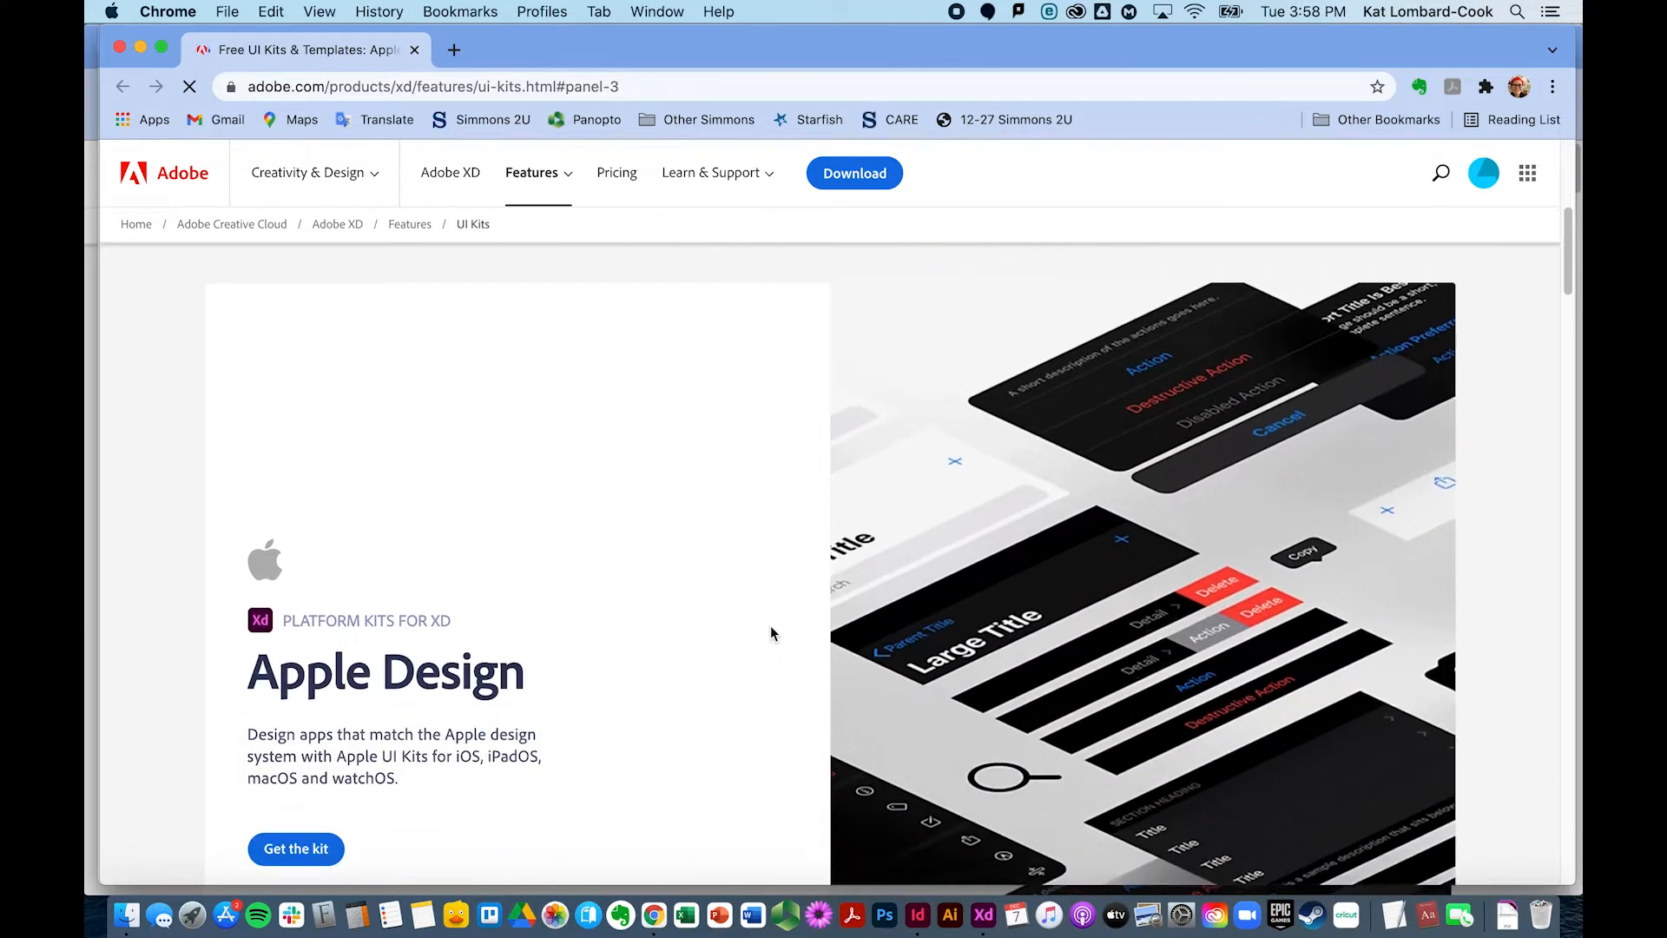
pyautogui.scroll(3, 587, 506)
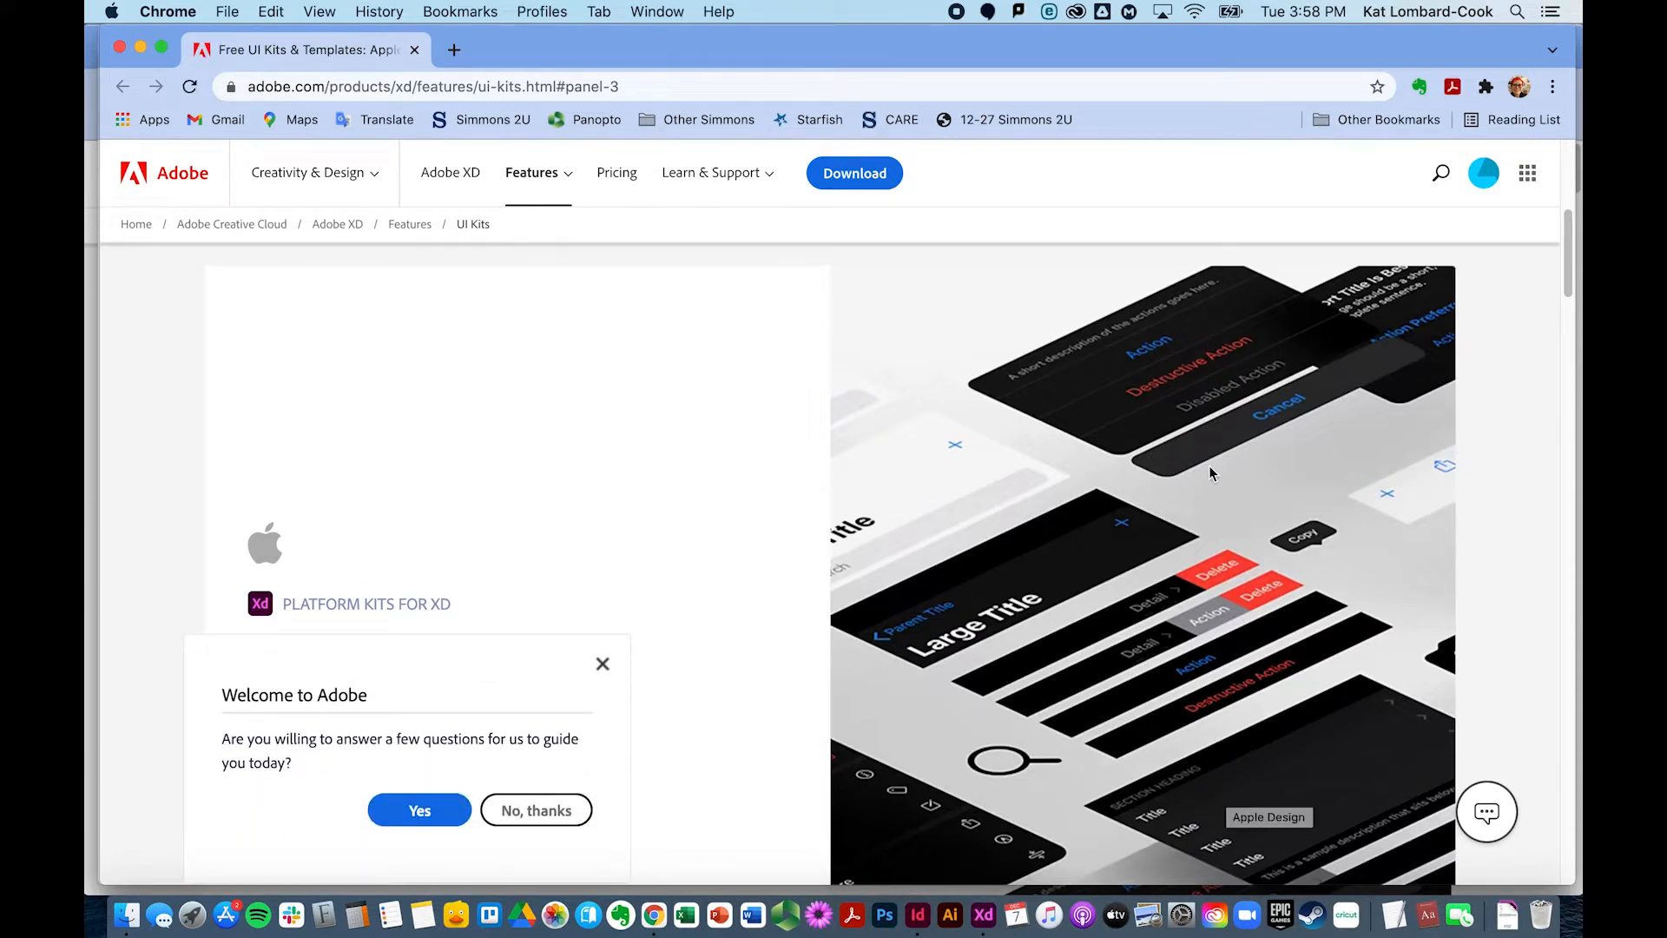
pyautogui.click(603, 663)
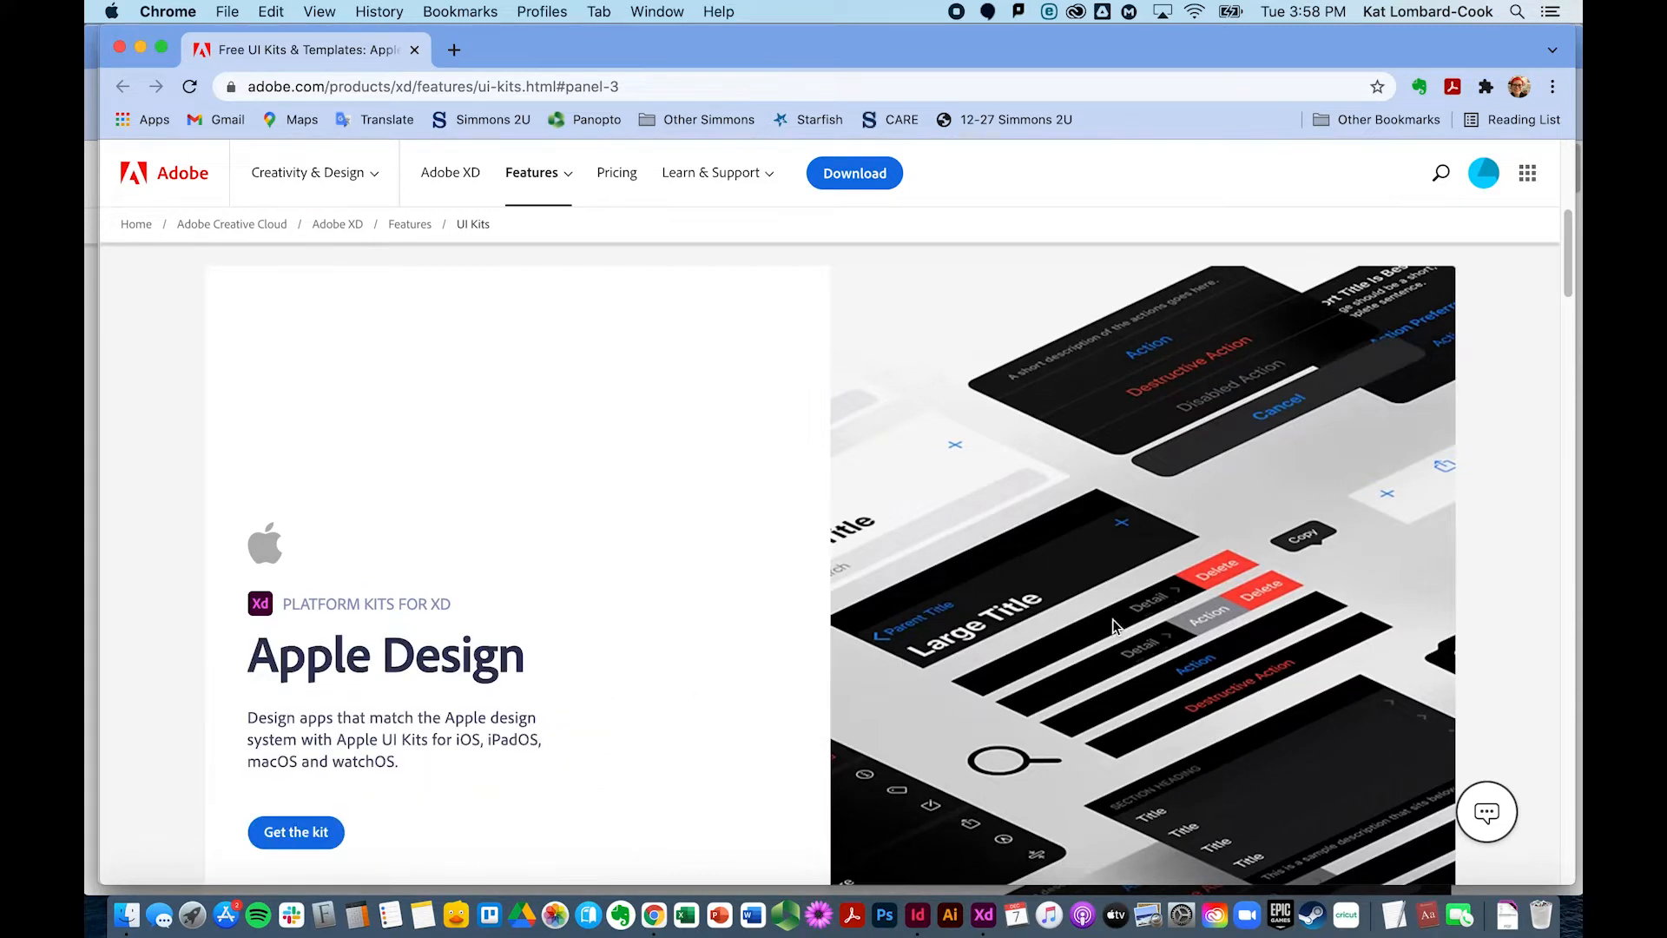
# - Browse the platform UI kits offered for XD, including Apple Design, Google Material Design, AEM Components, IBM Design and Amazon Alexa
pyautogui.scroll(-10, 1158, 587)
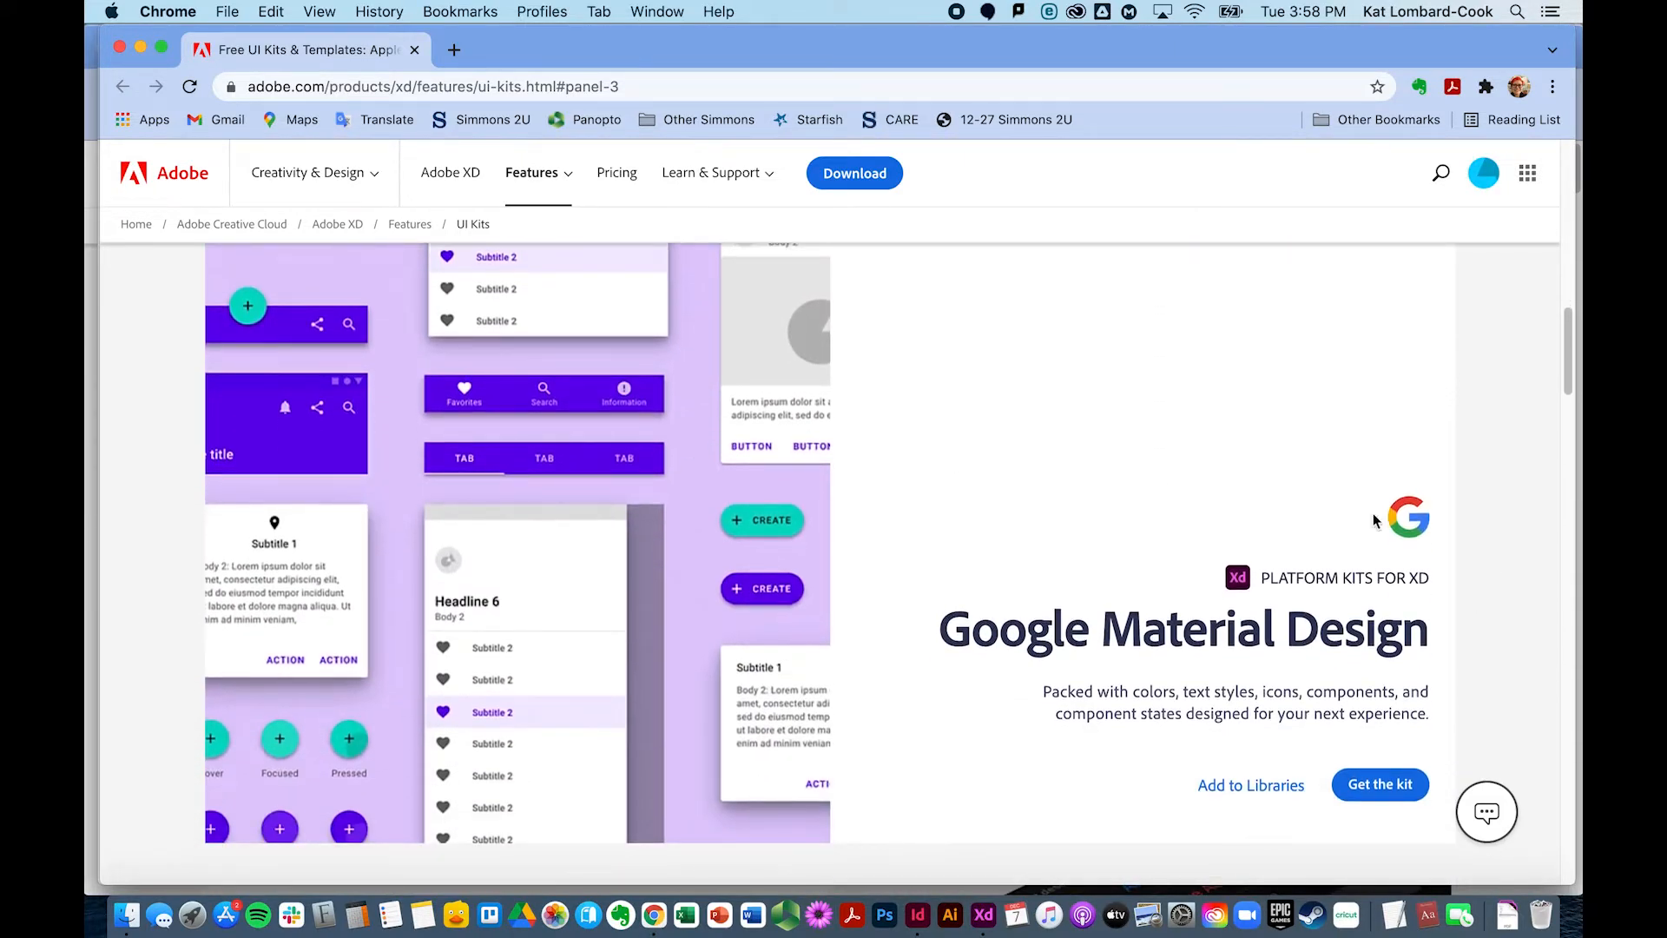
pyautogui.scroll(1, 1373, 518)
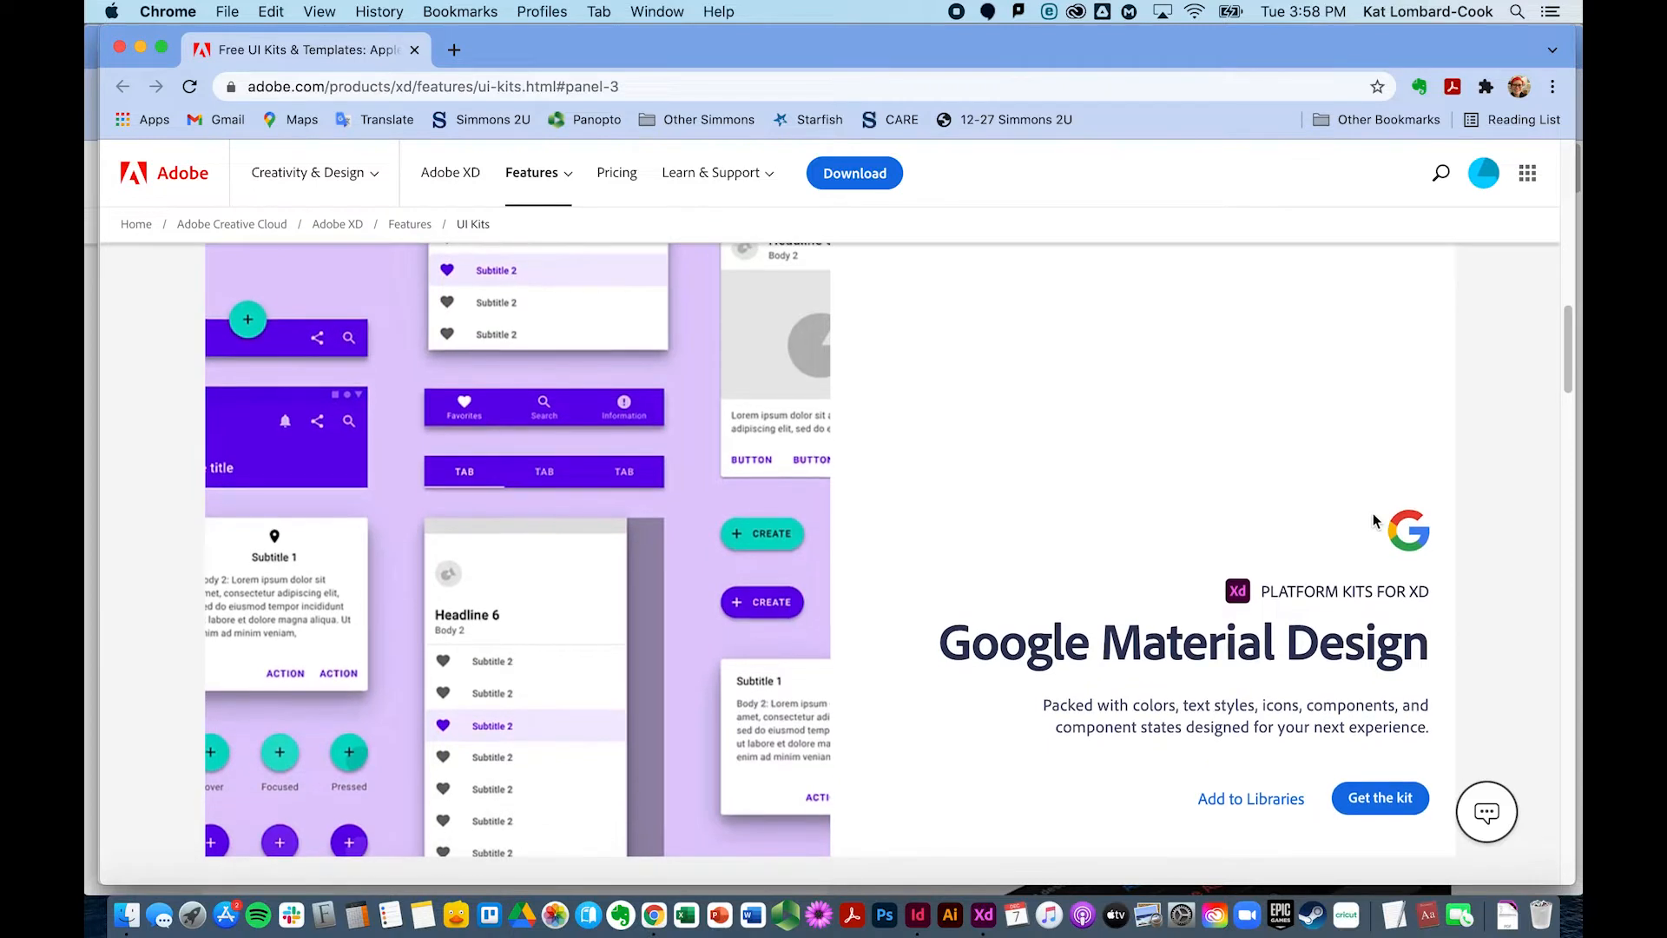
pyautogui.scroll(1, 1373, 519)
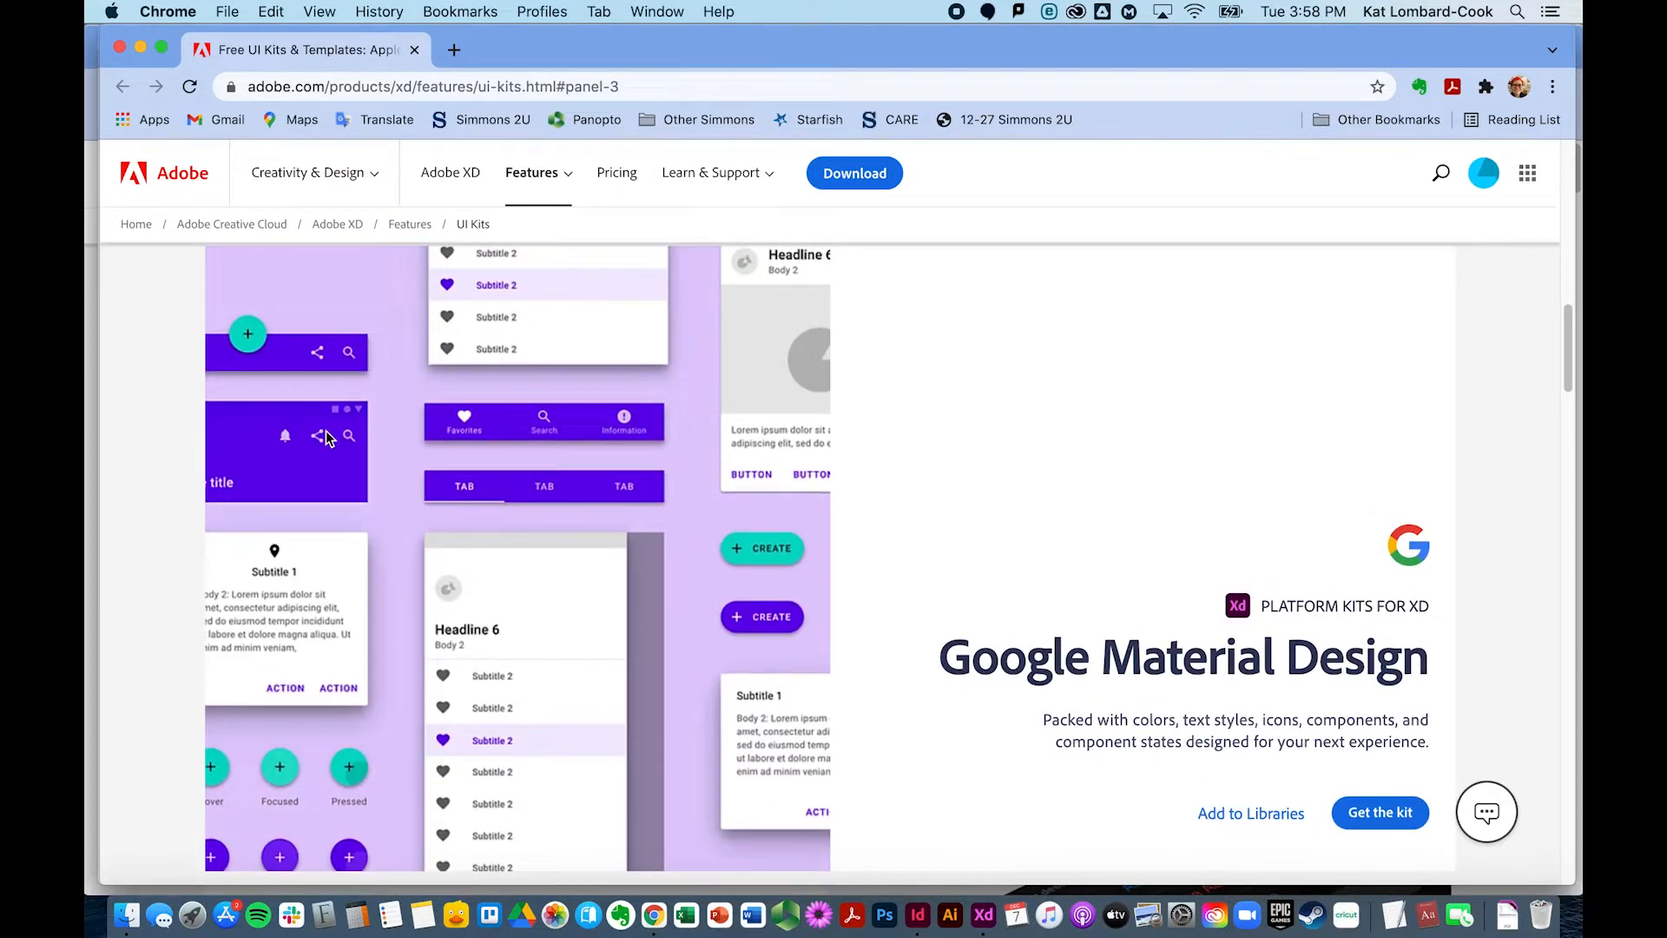
pyautogui.scroll(-10, 722, 561)
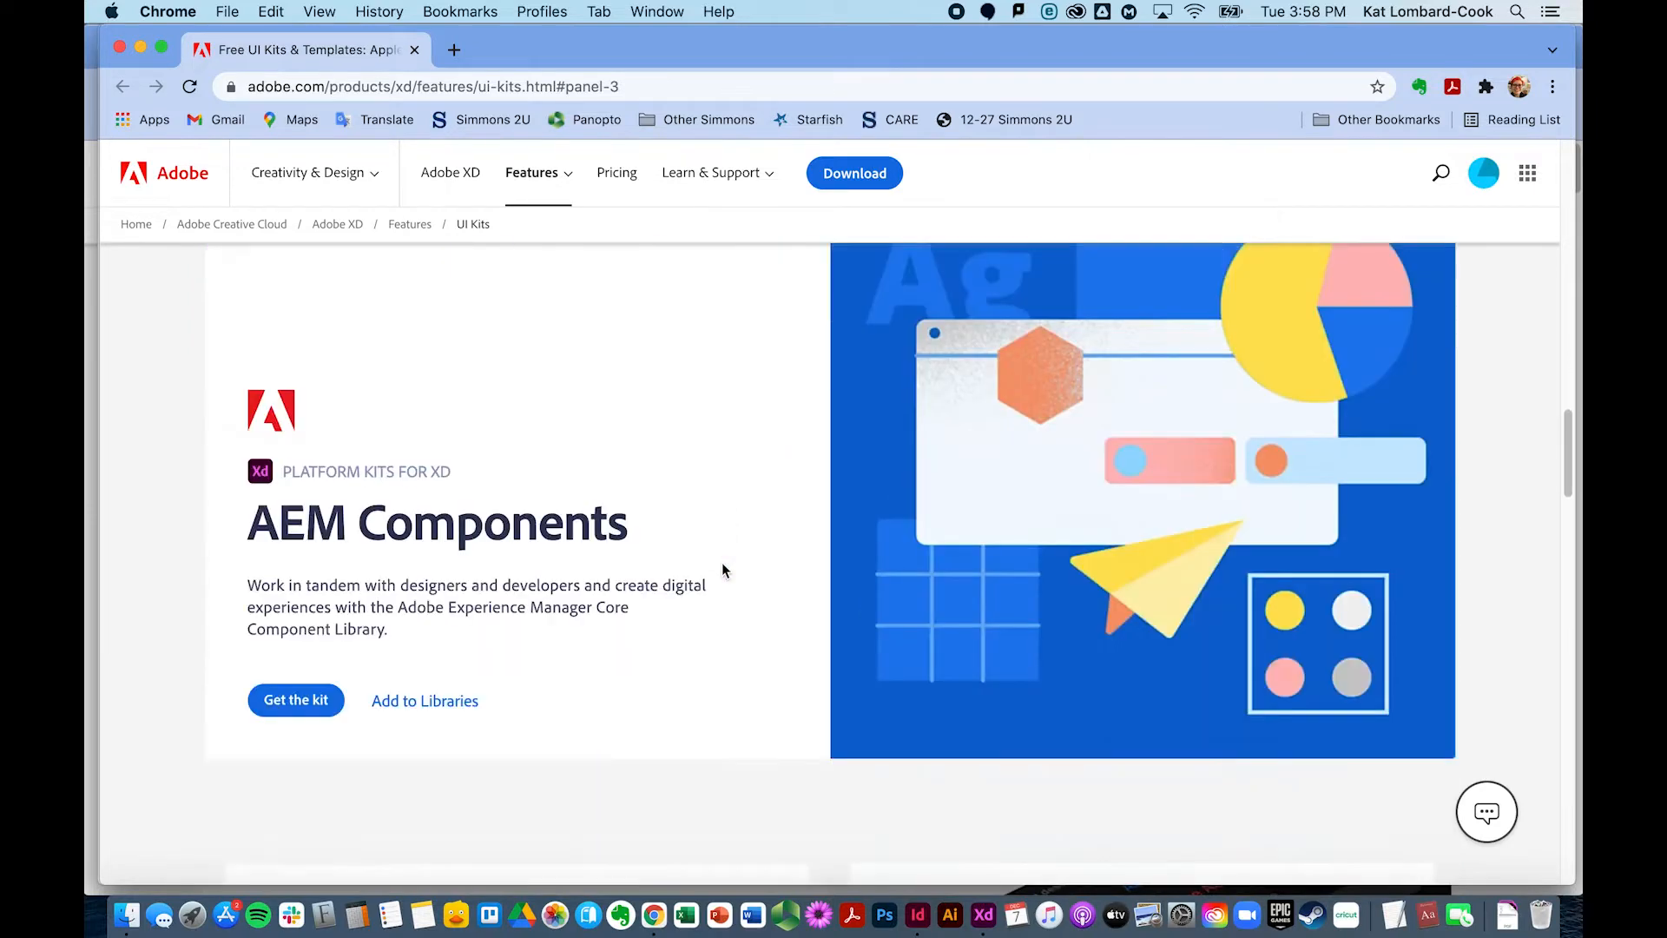
pyautogui.scroll(-5, 722, 564)
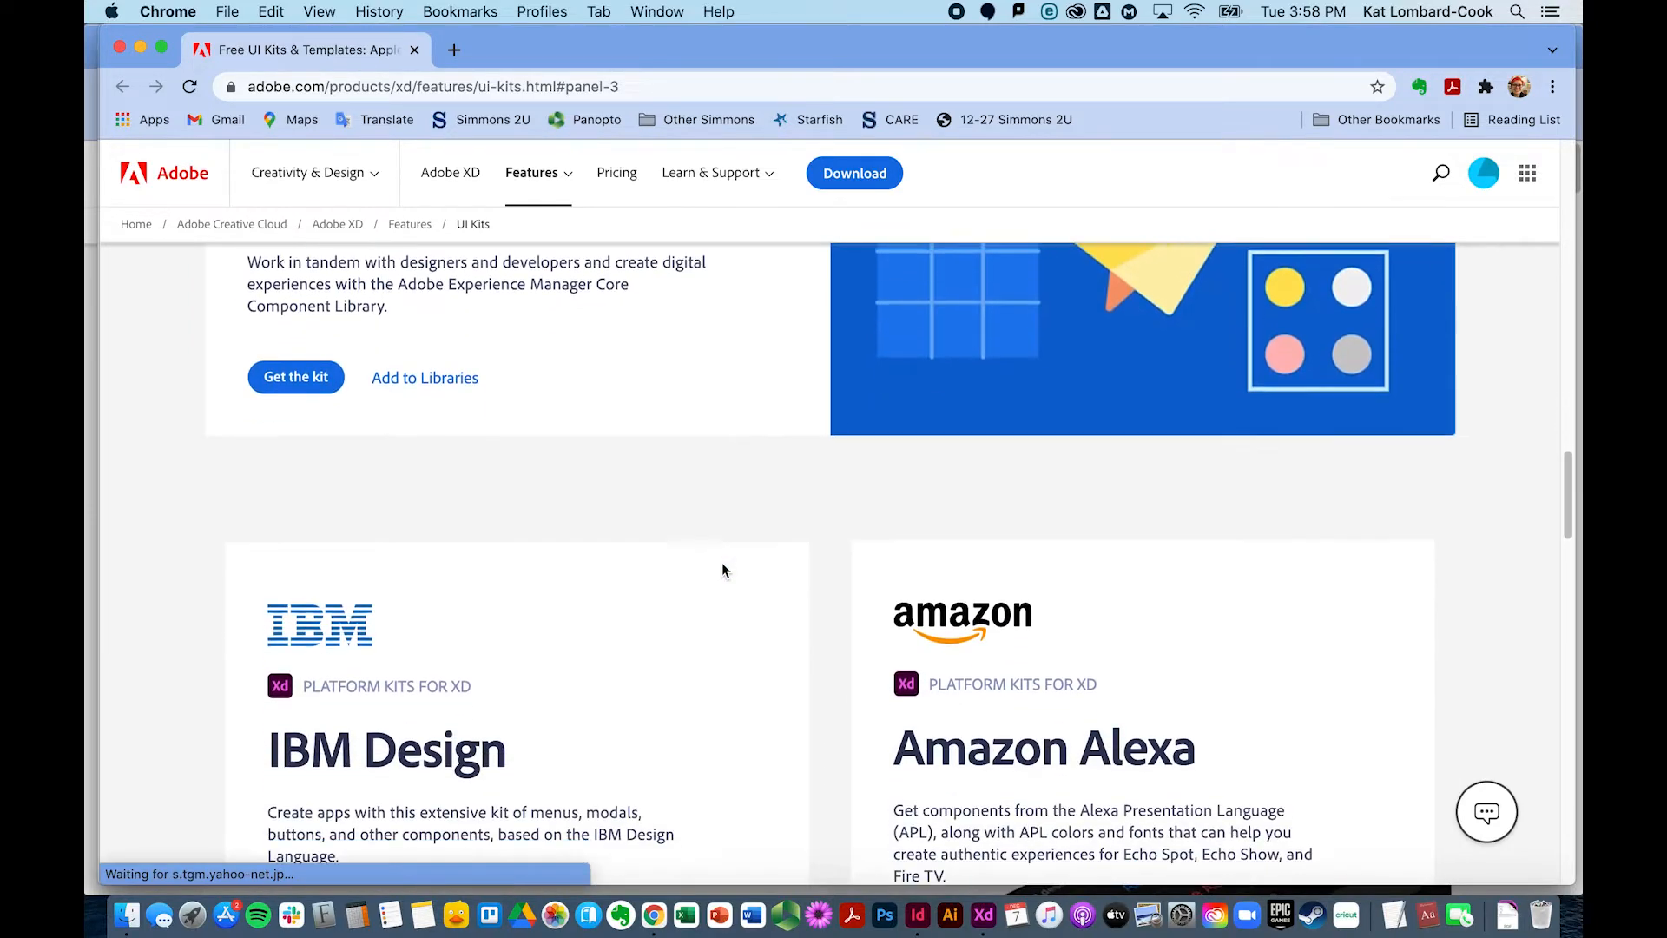
pyautogui.scroll(-8, 722, 564)
pyautogui.scroll(-2, 722, 563)
pyautogui.scroll(20, 721, 563)
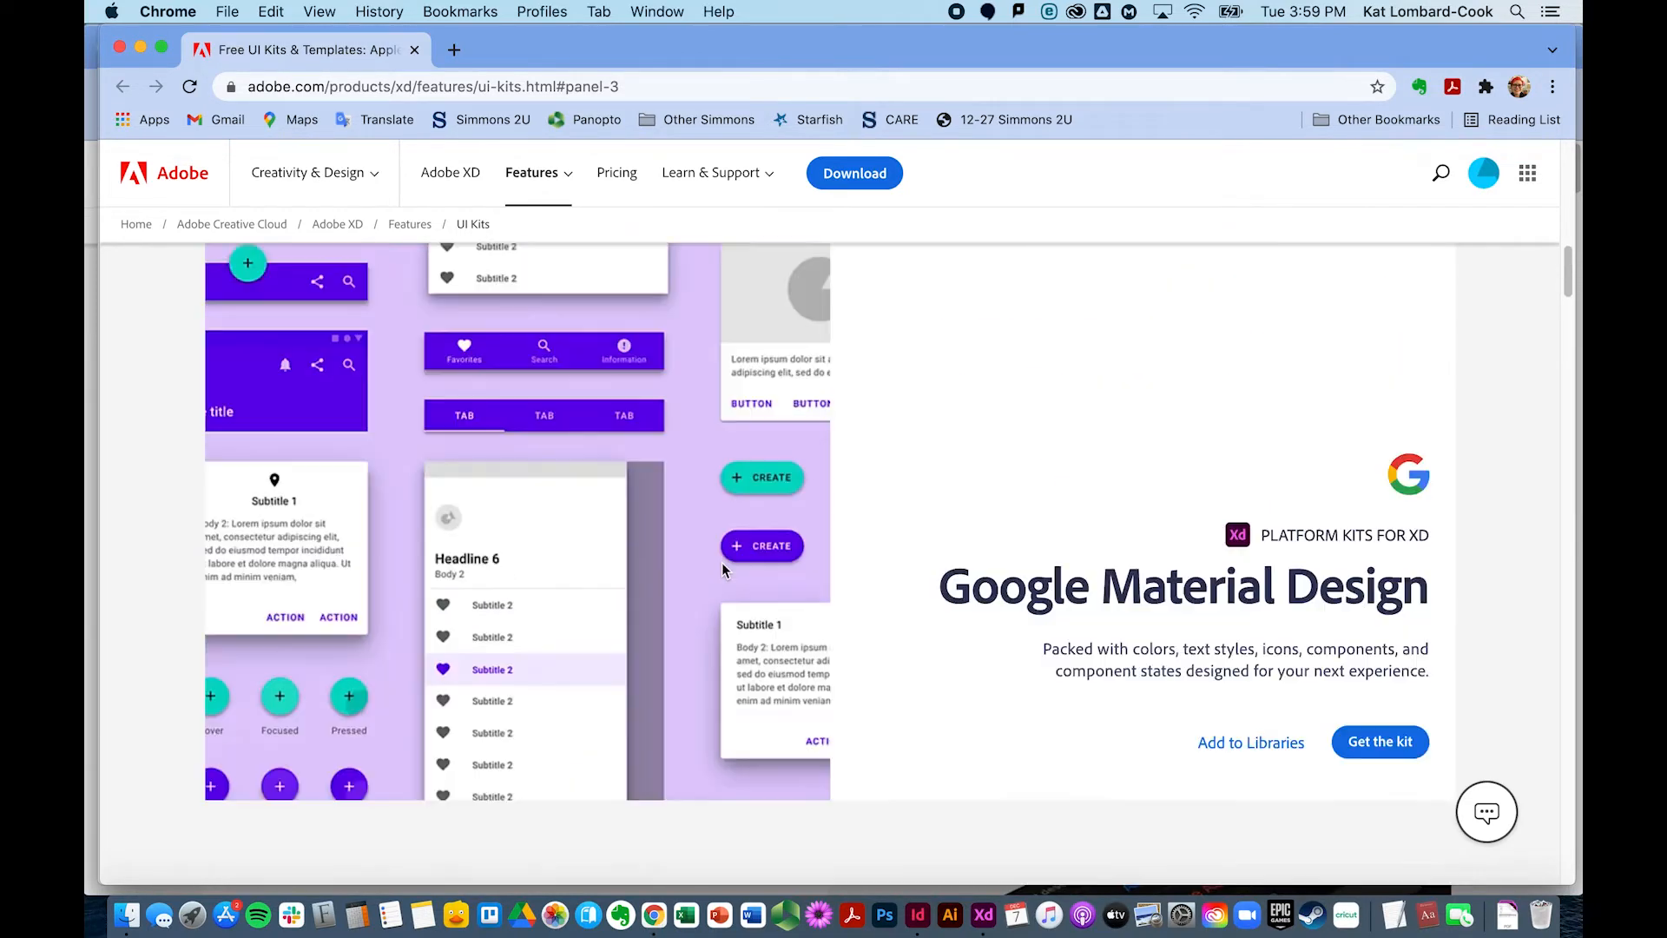
pyautogui.scroll(10, 721, 570)
pyautogui.scroll(-5, 722, 570)
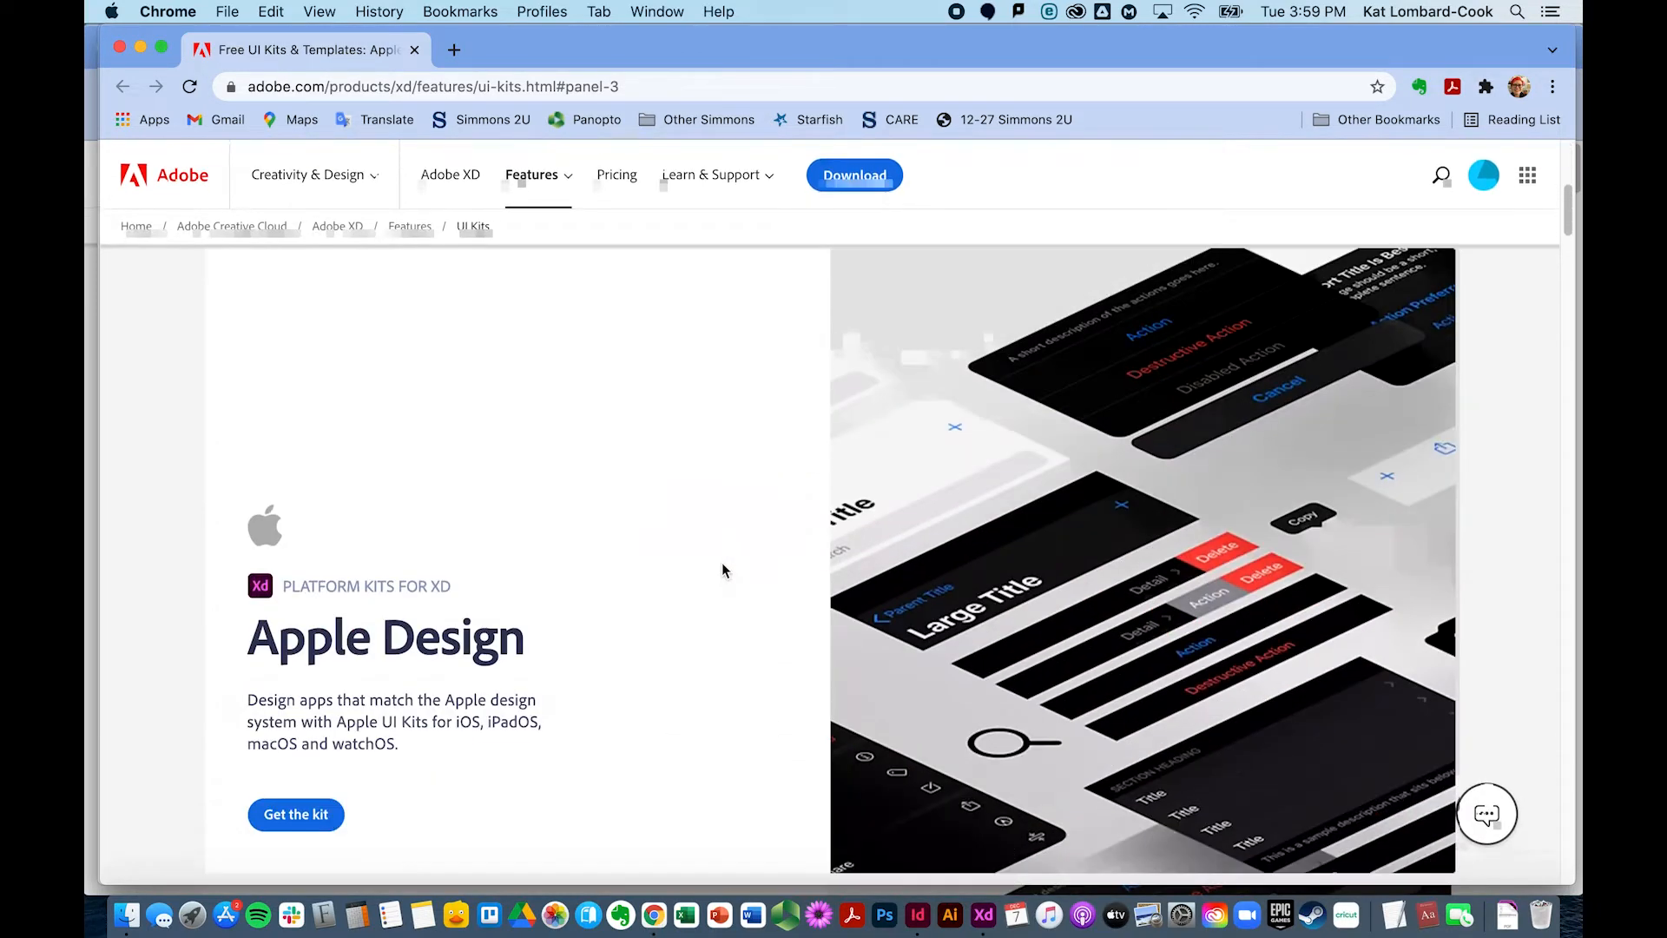
pyautogui.scroll(-1, 521, 624)
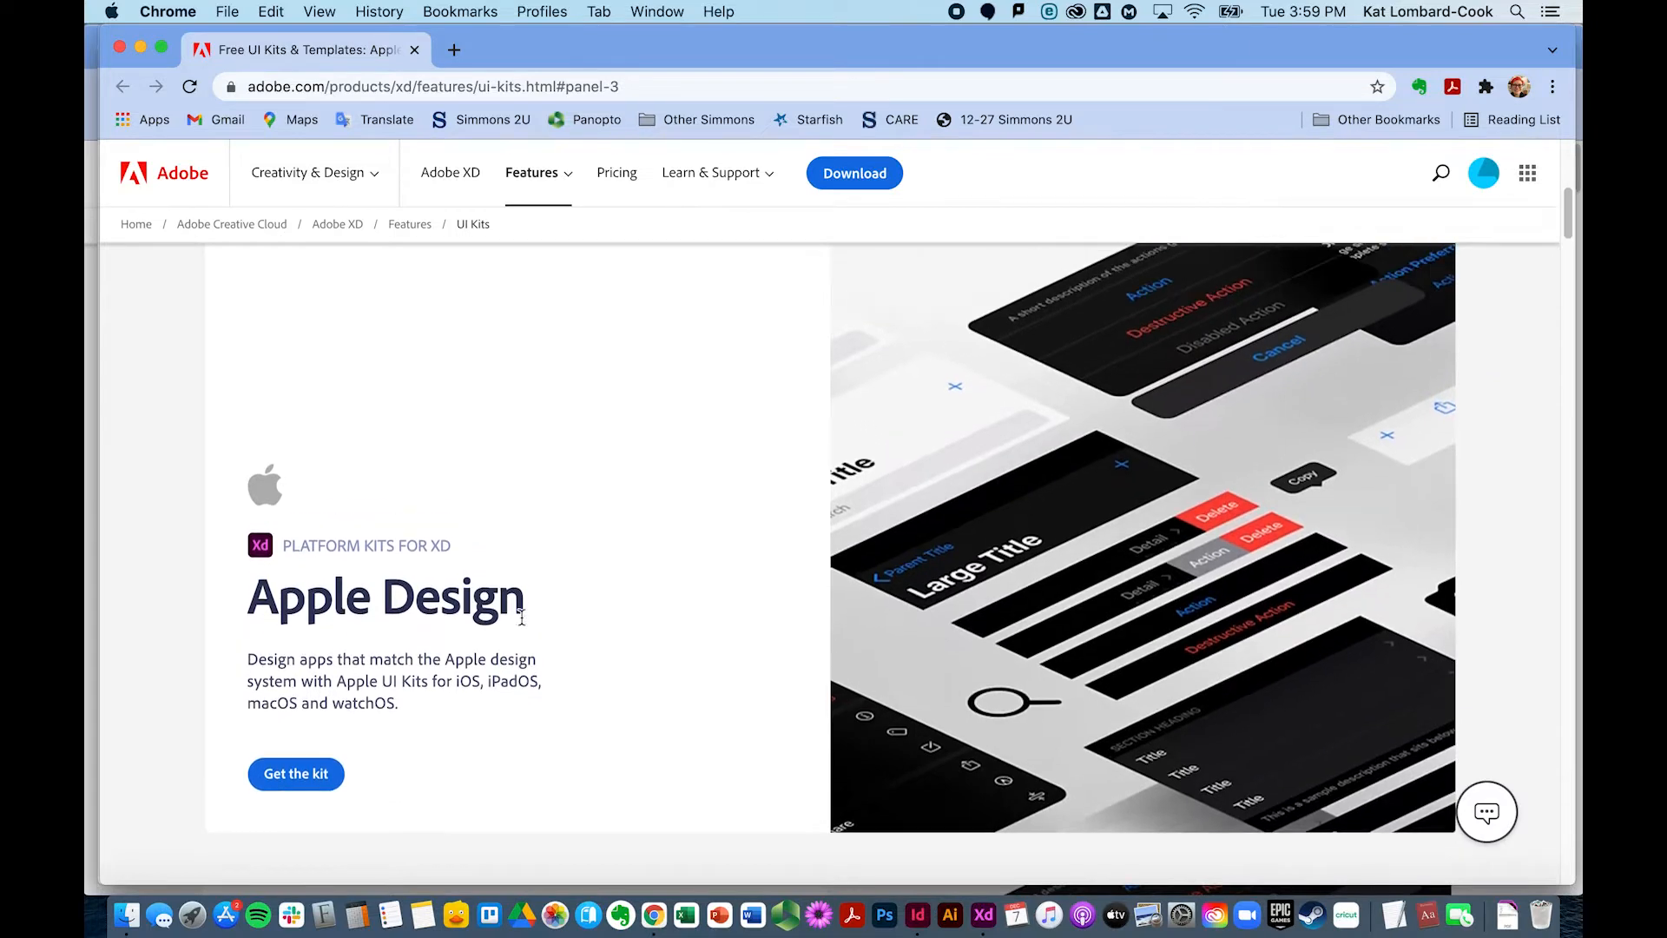
pyautogui.scroll(-7, 393, 590)
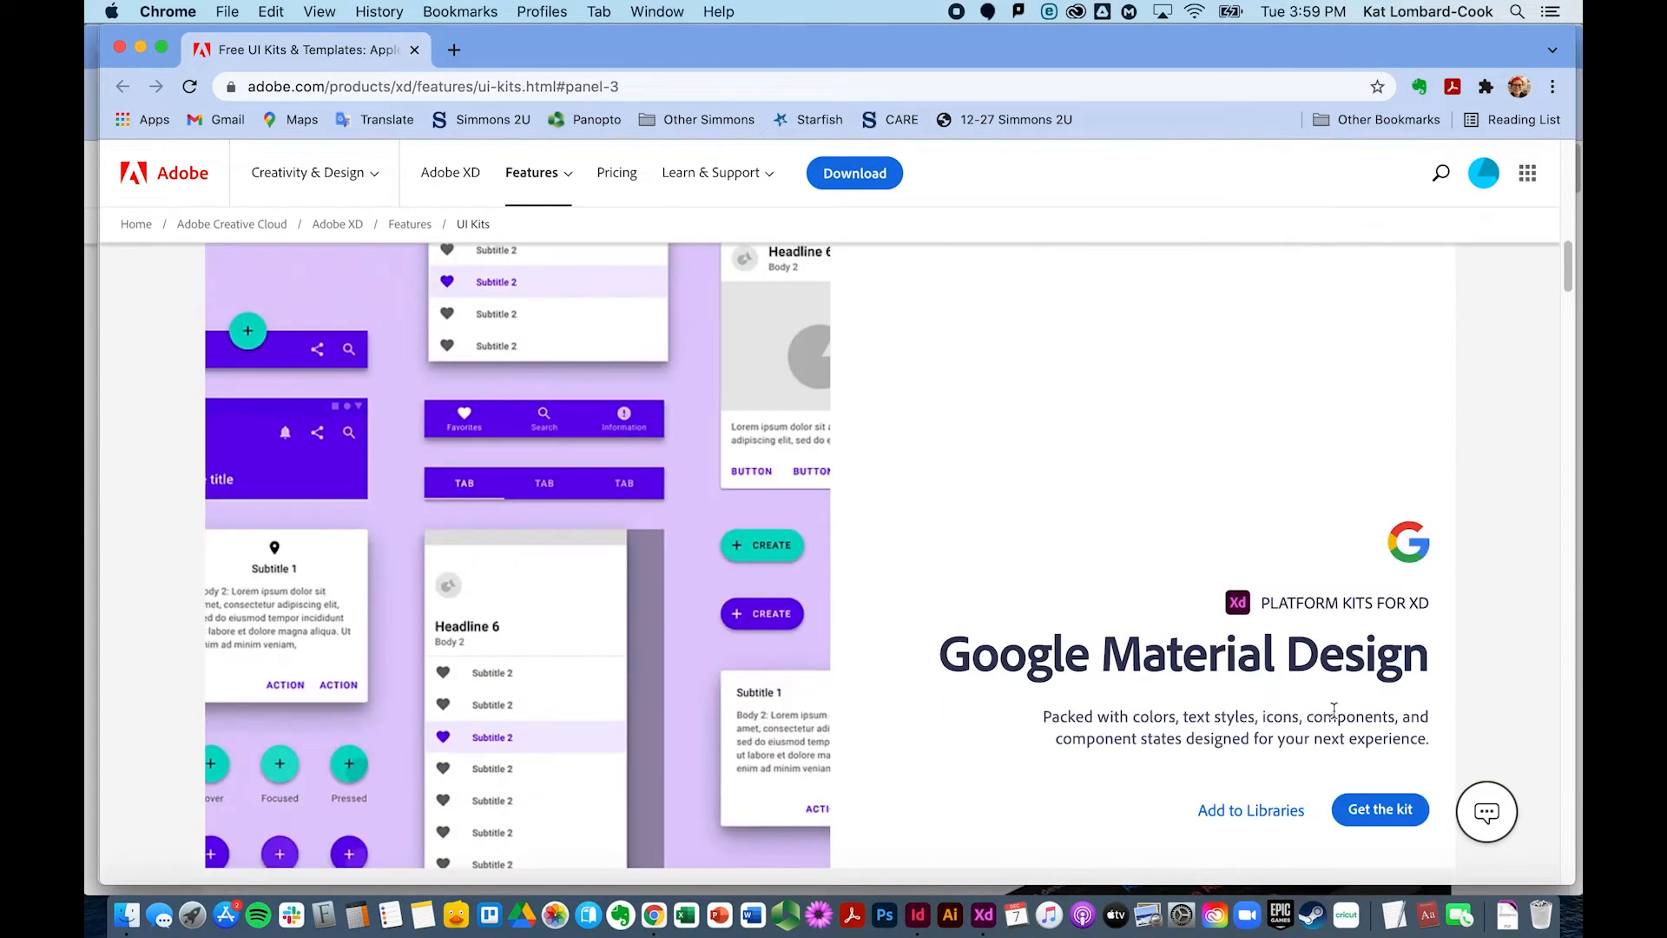
# - Open the Google Material Design kit's shared library and examine its character styles, colors and icon components
pyautogui.click(1263, 811)
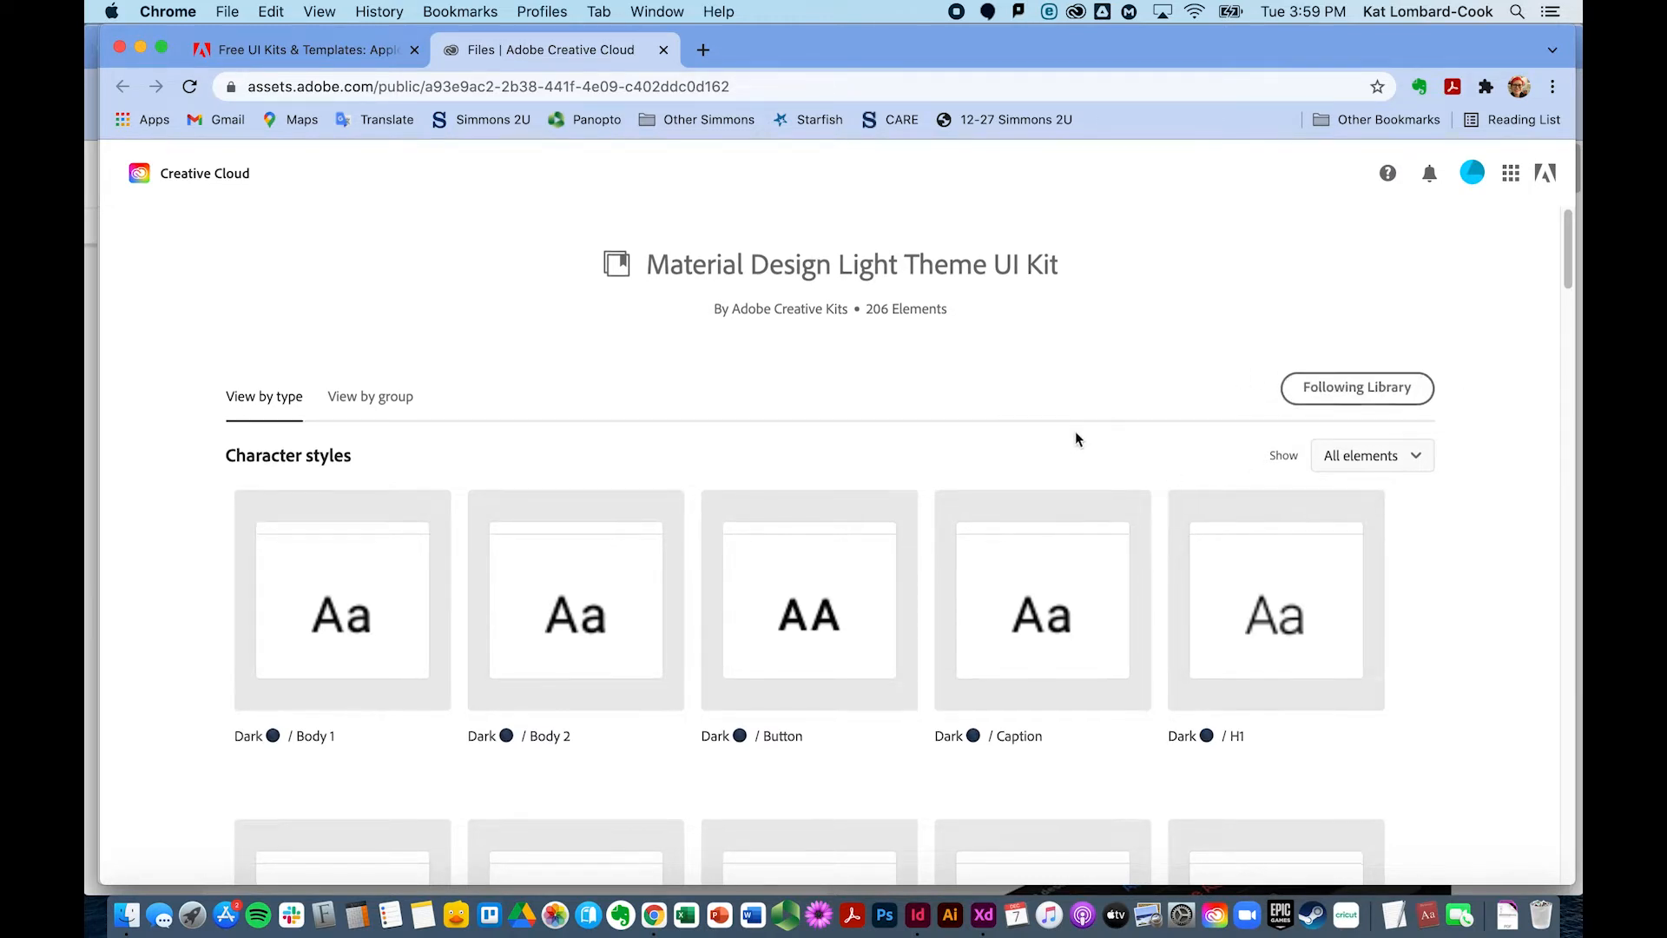
pyautogui.scroll(-3, 1075, 431)
pyautogui.scroll(-10, 1074, 431)
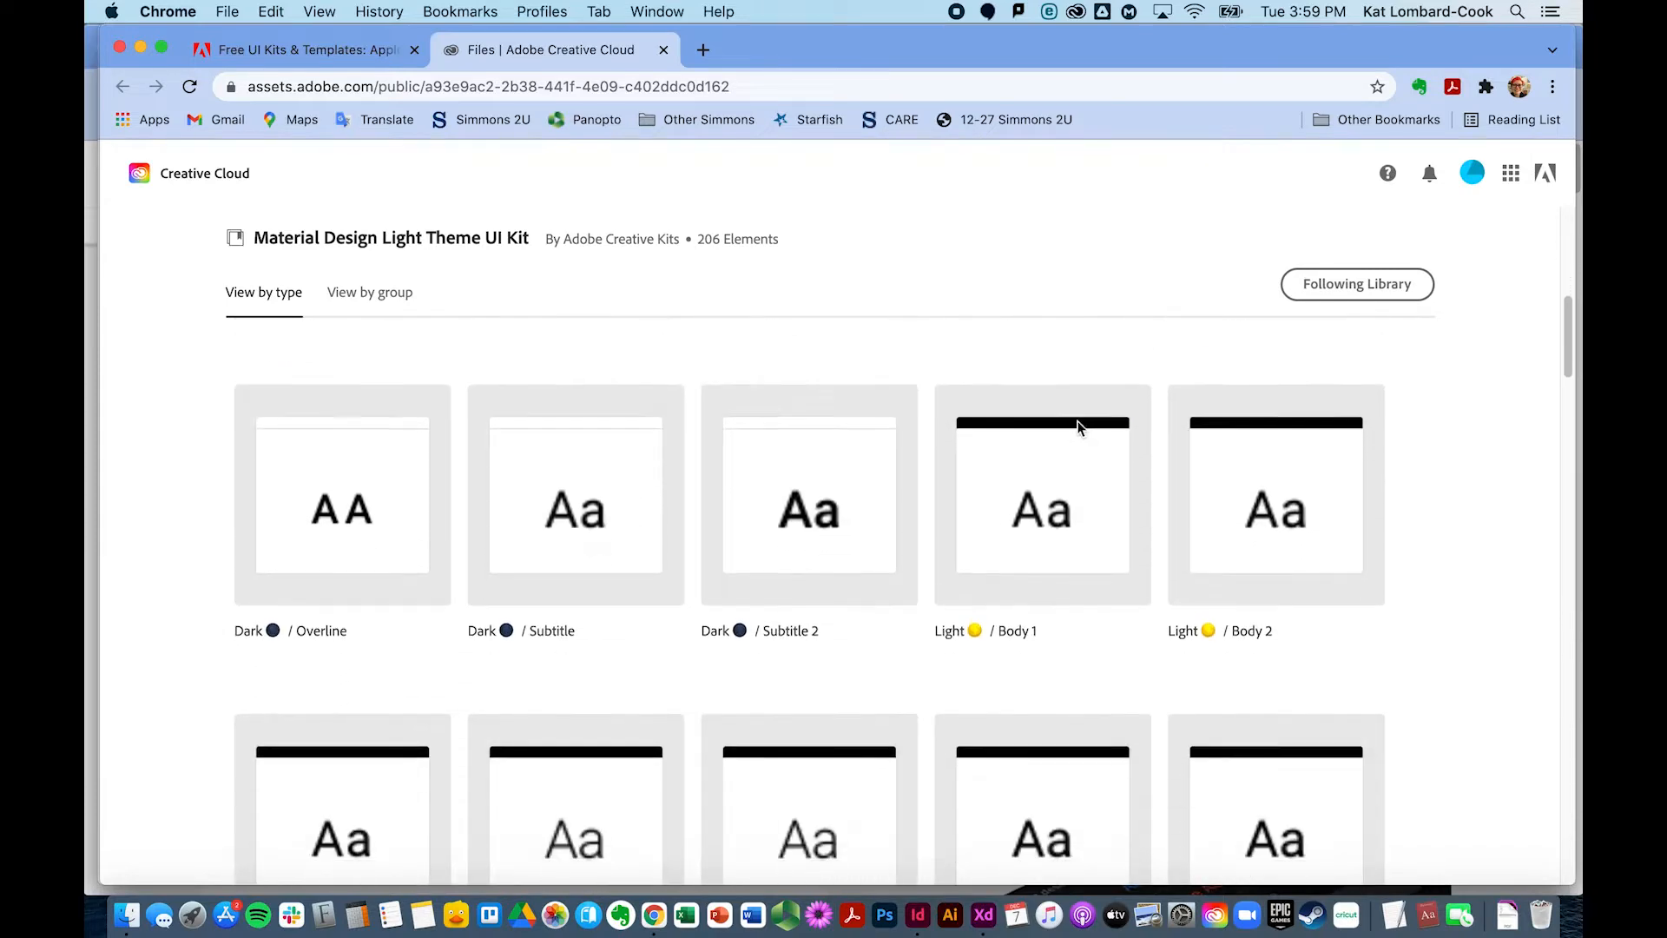
pyautogui.scroll(-10, 1080, 429)
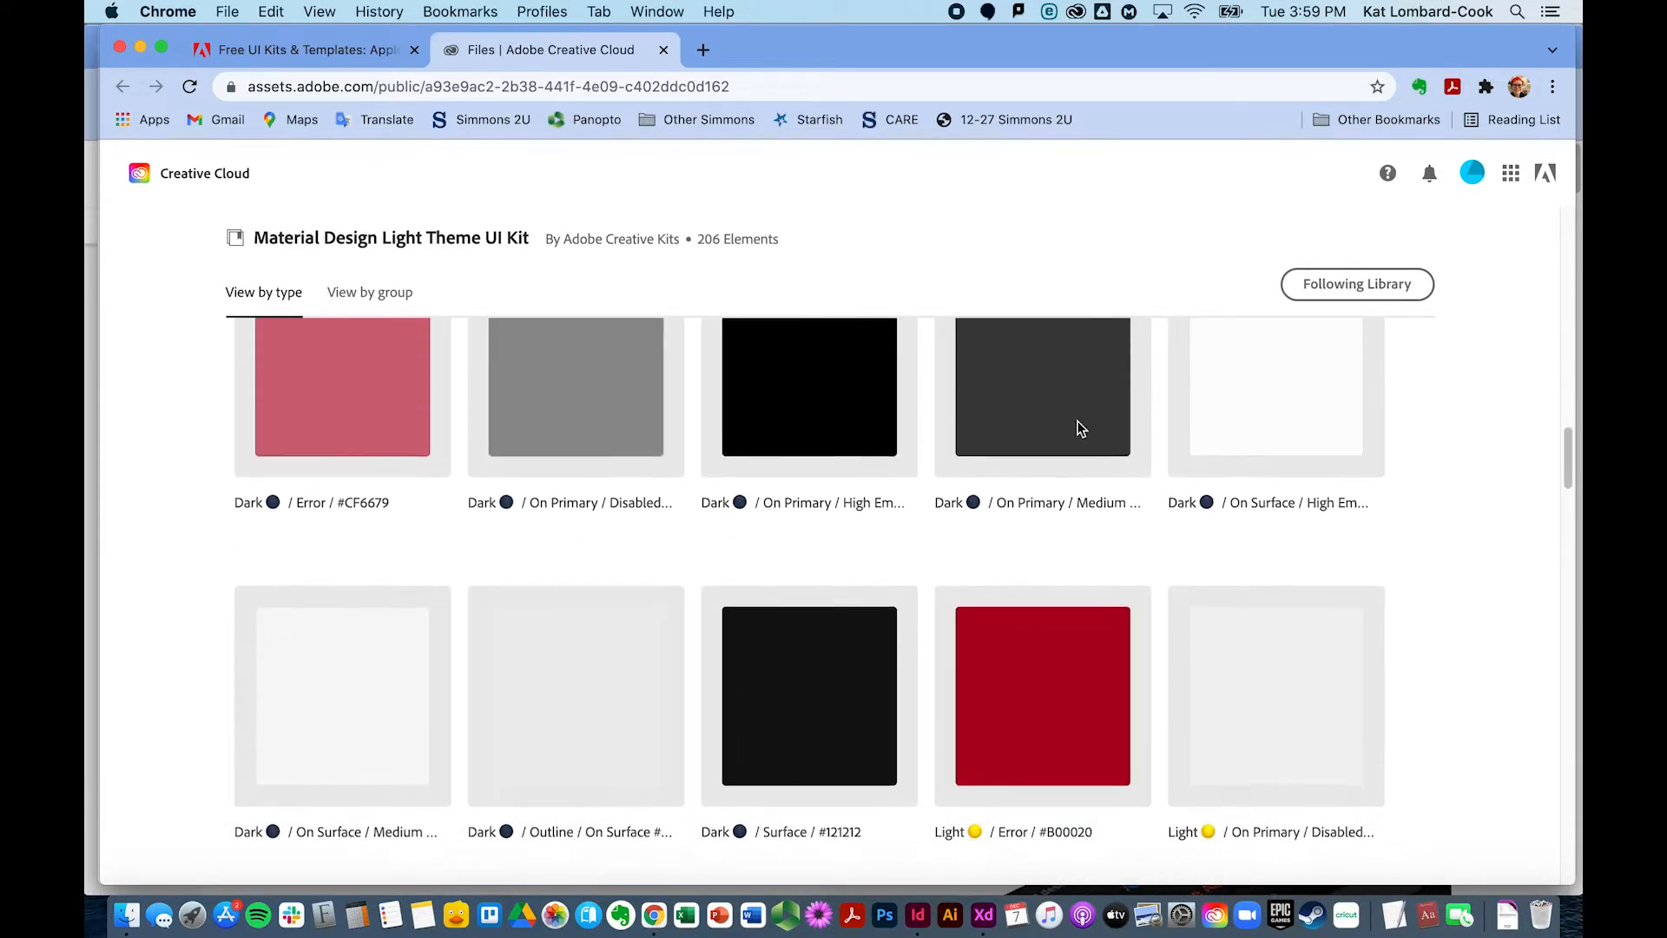
pyautogui.scroll(-10, 1080, 422)
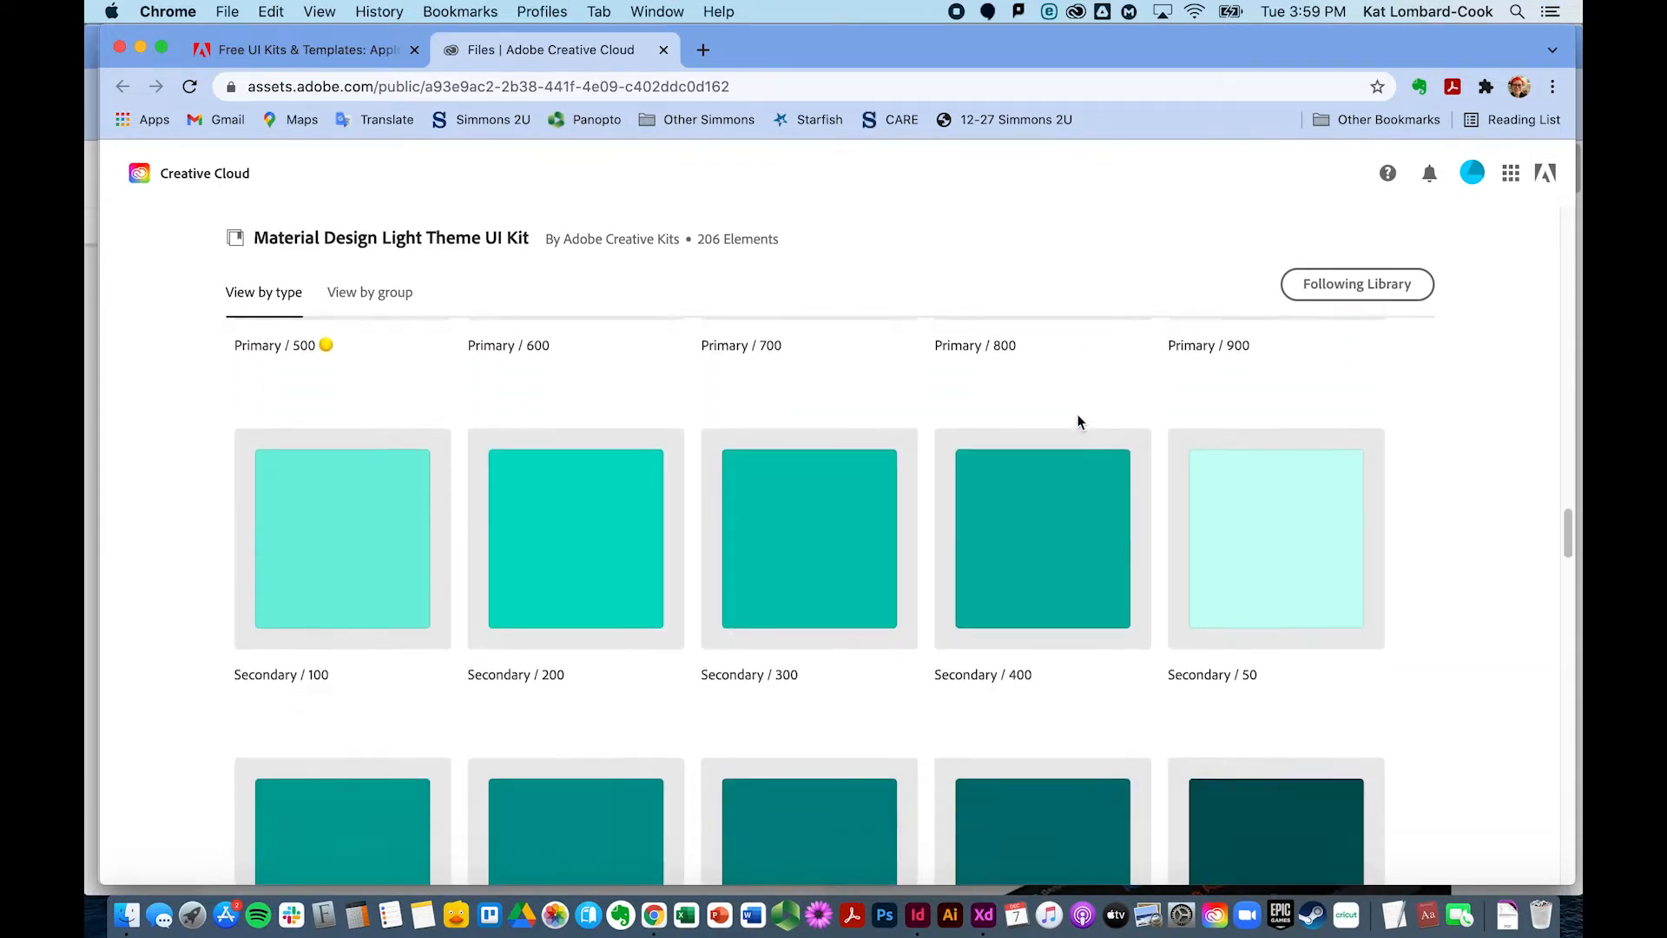
pyautogui.scroll(-10, 1077, 421)
pyautogui.scroll(2, 1079, 420)
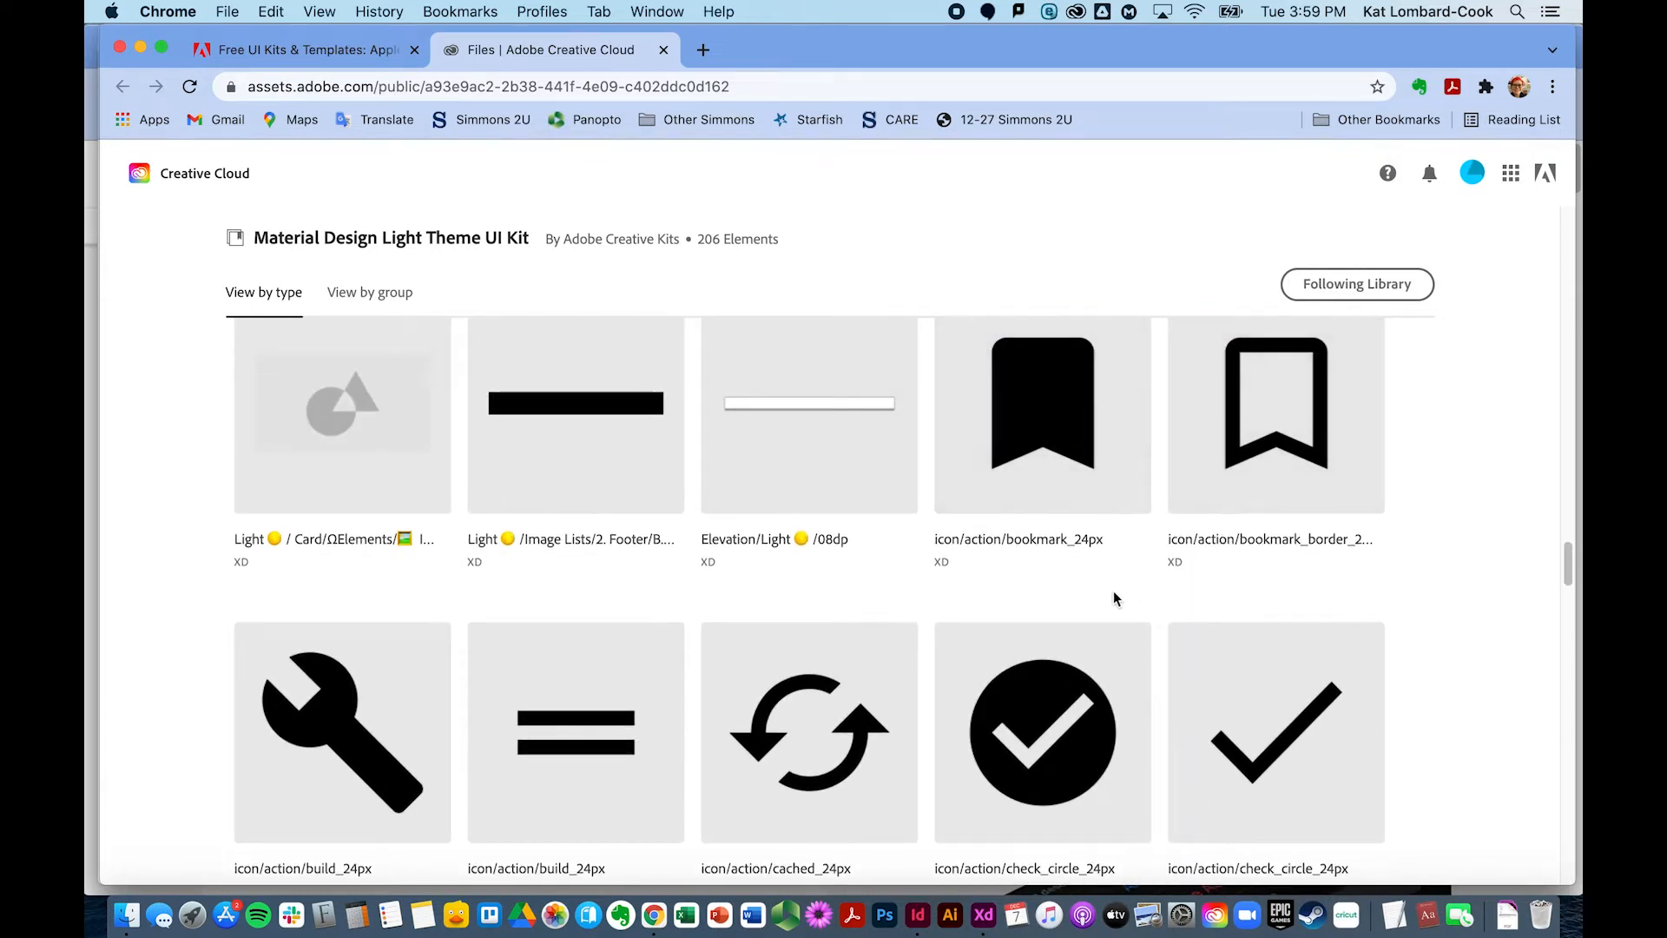
pyautogui.scroll(-4, 1075, 602)
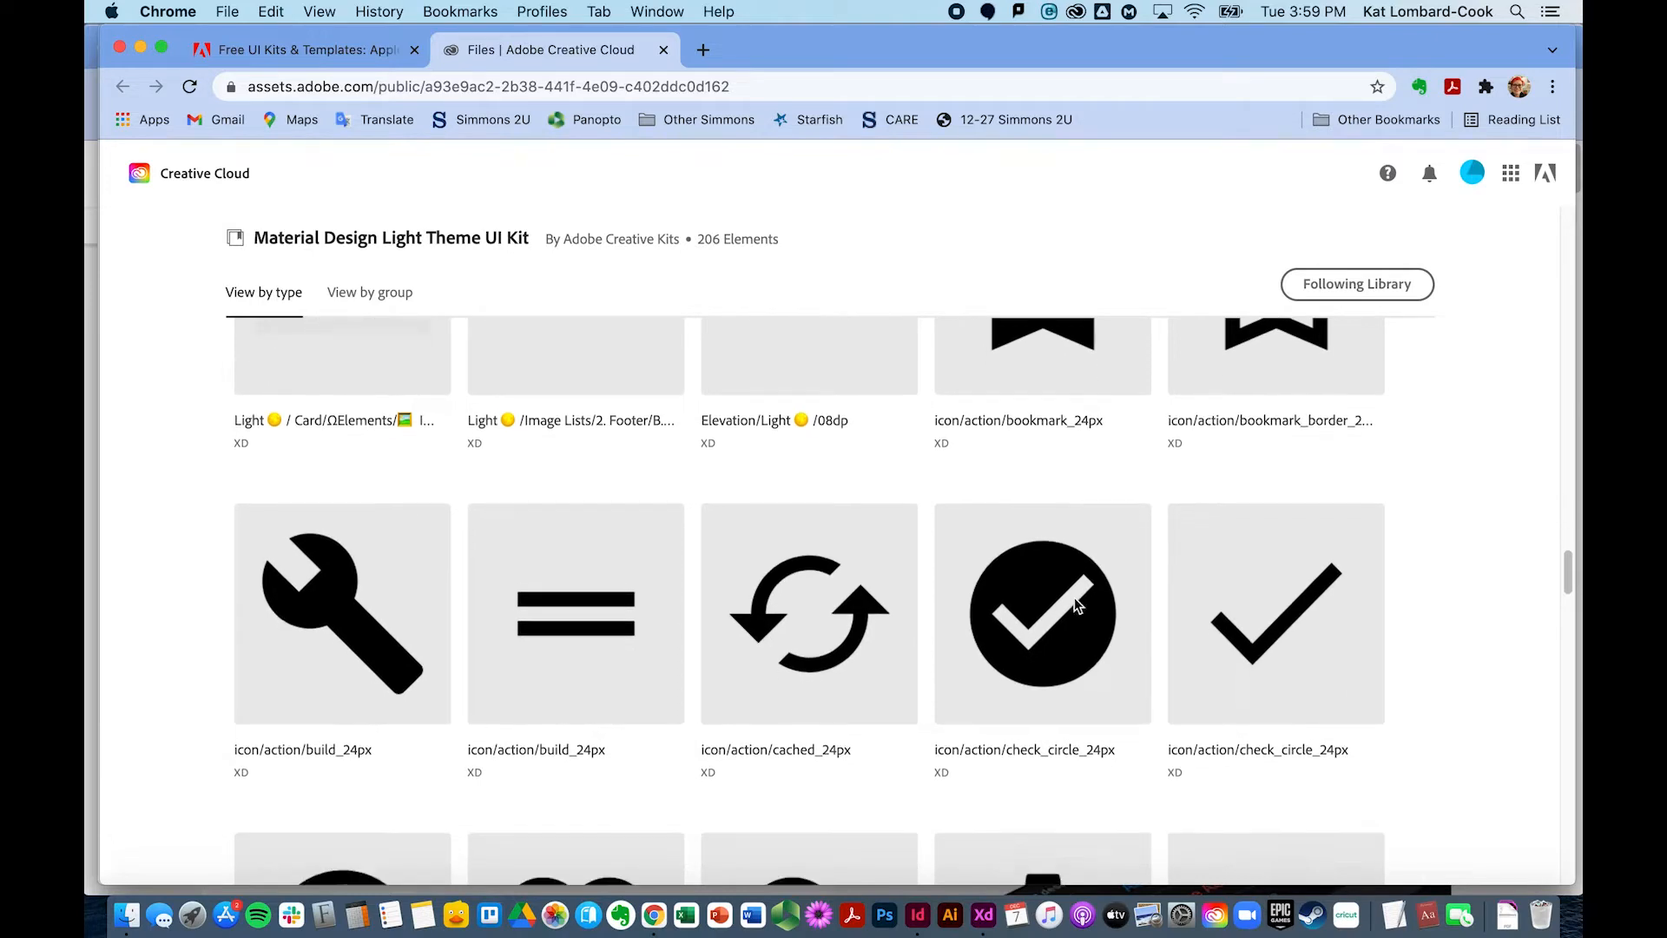
pyautogui.scroll(-15, 1075, 597)
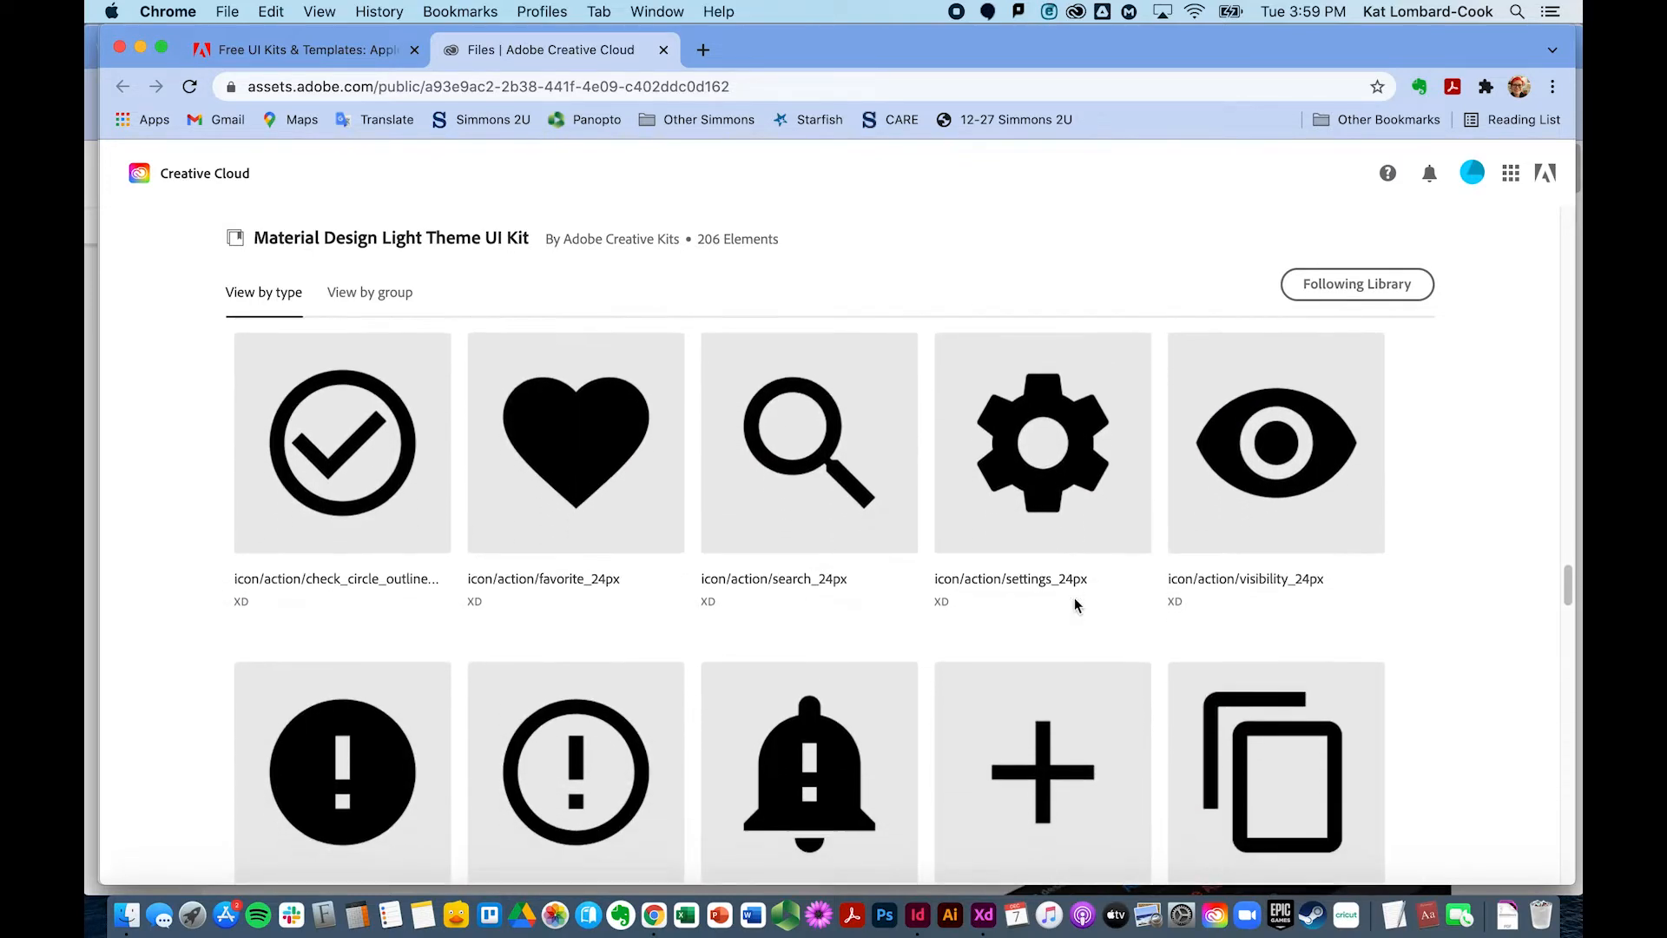
# - Examine the Material Design Light Theme UI Kit's icons and interface components, including app bars, buttons, cards, chips, menus and sliders
pyautogui.scroll(-10, 1075, 597)
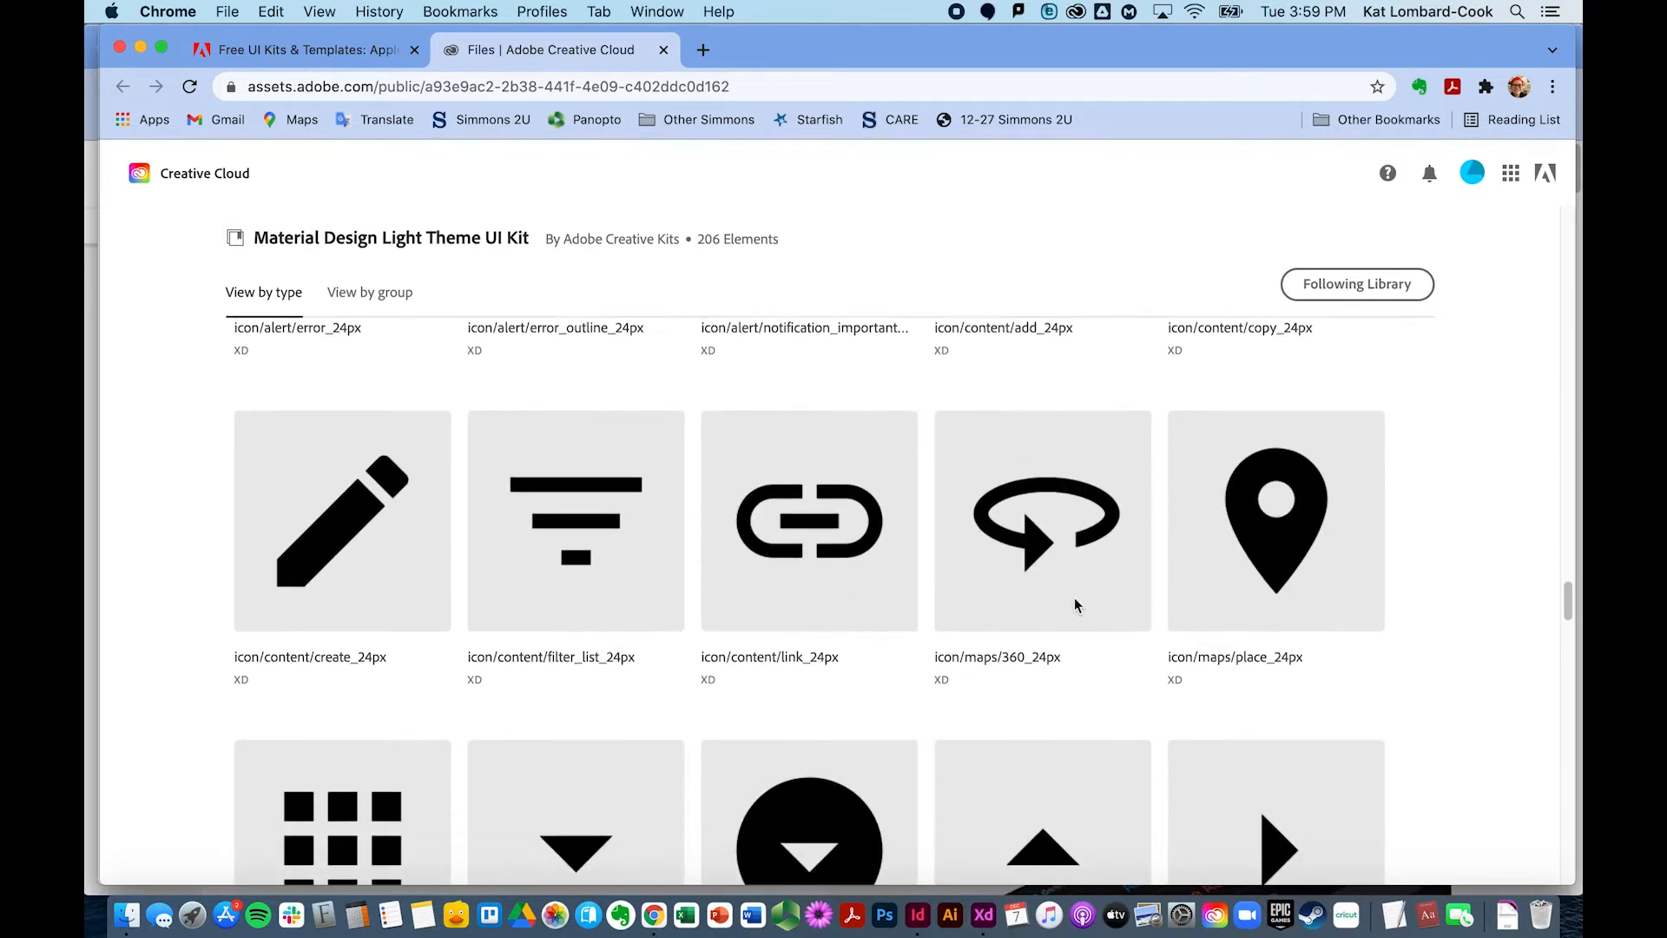
pyautogui.scroll(-5, 1074, 599)
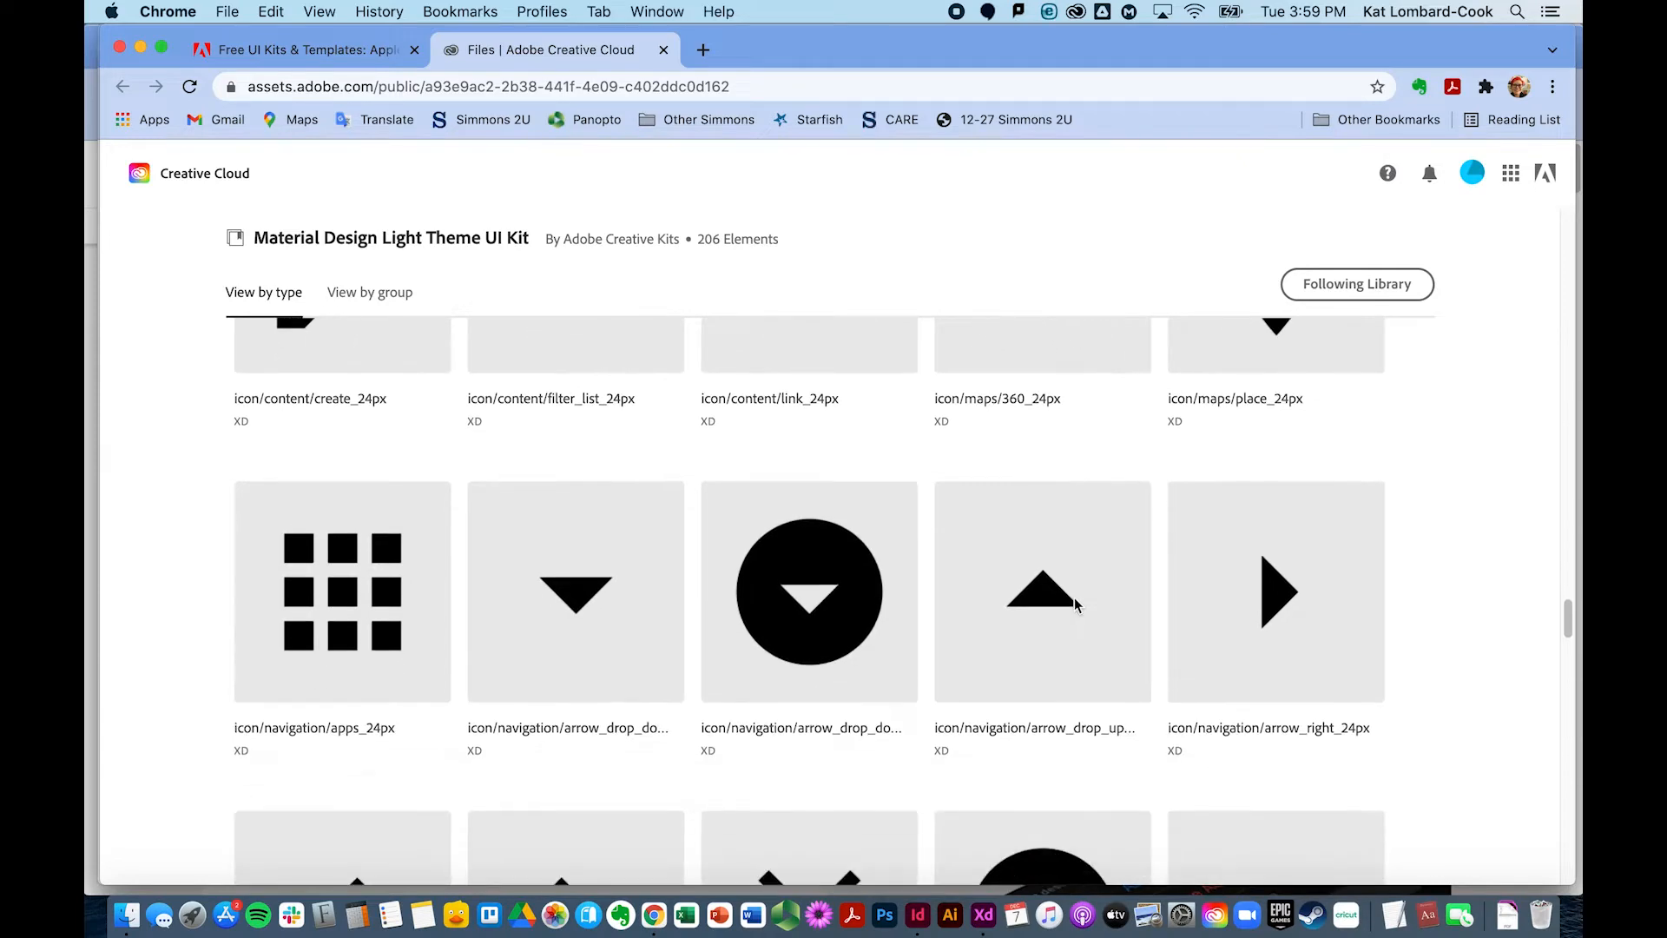
pyautogui.scroll(-8, 1296, 595)
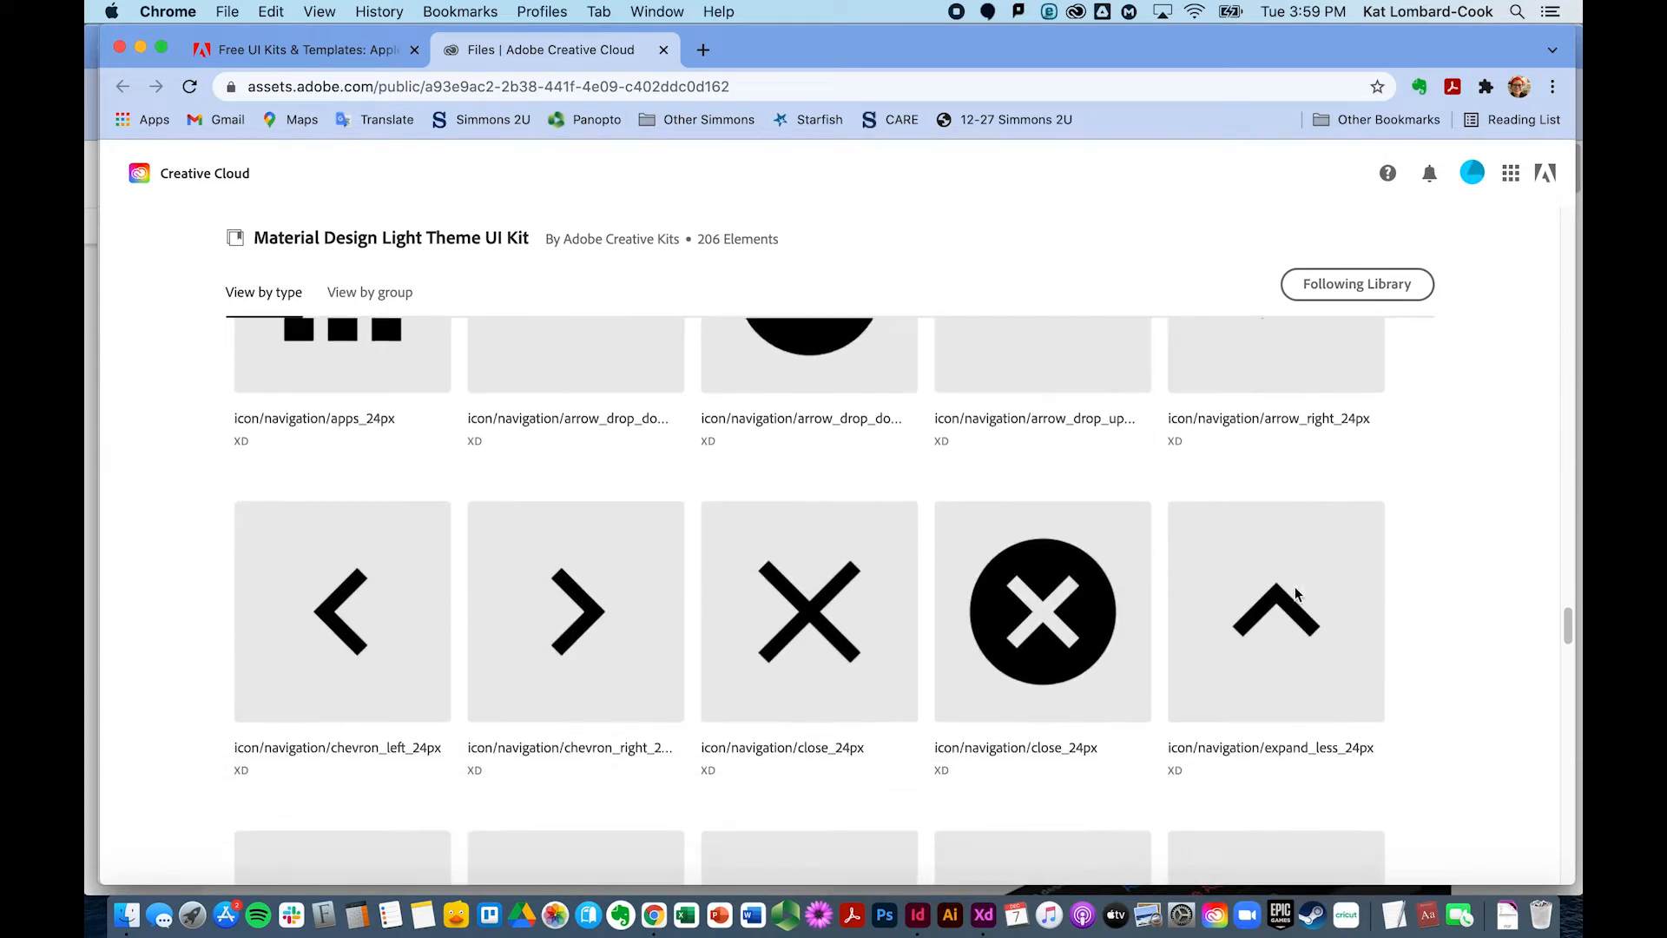
pyautogui.scroll(-10, 637, 618)
pyautogui.scroll(-15, 638, 616)
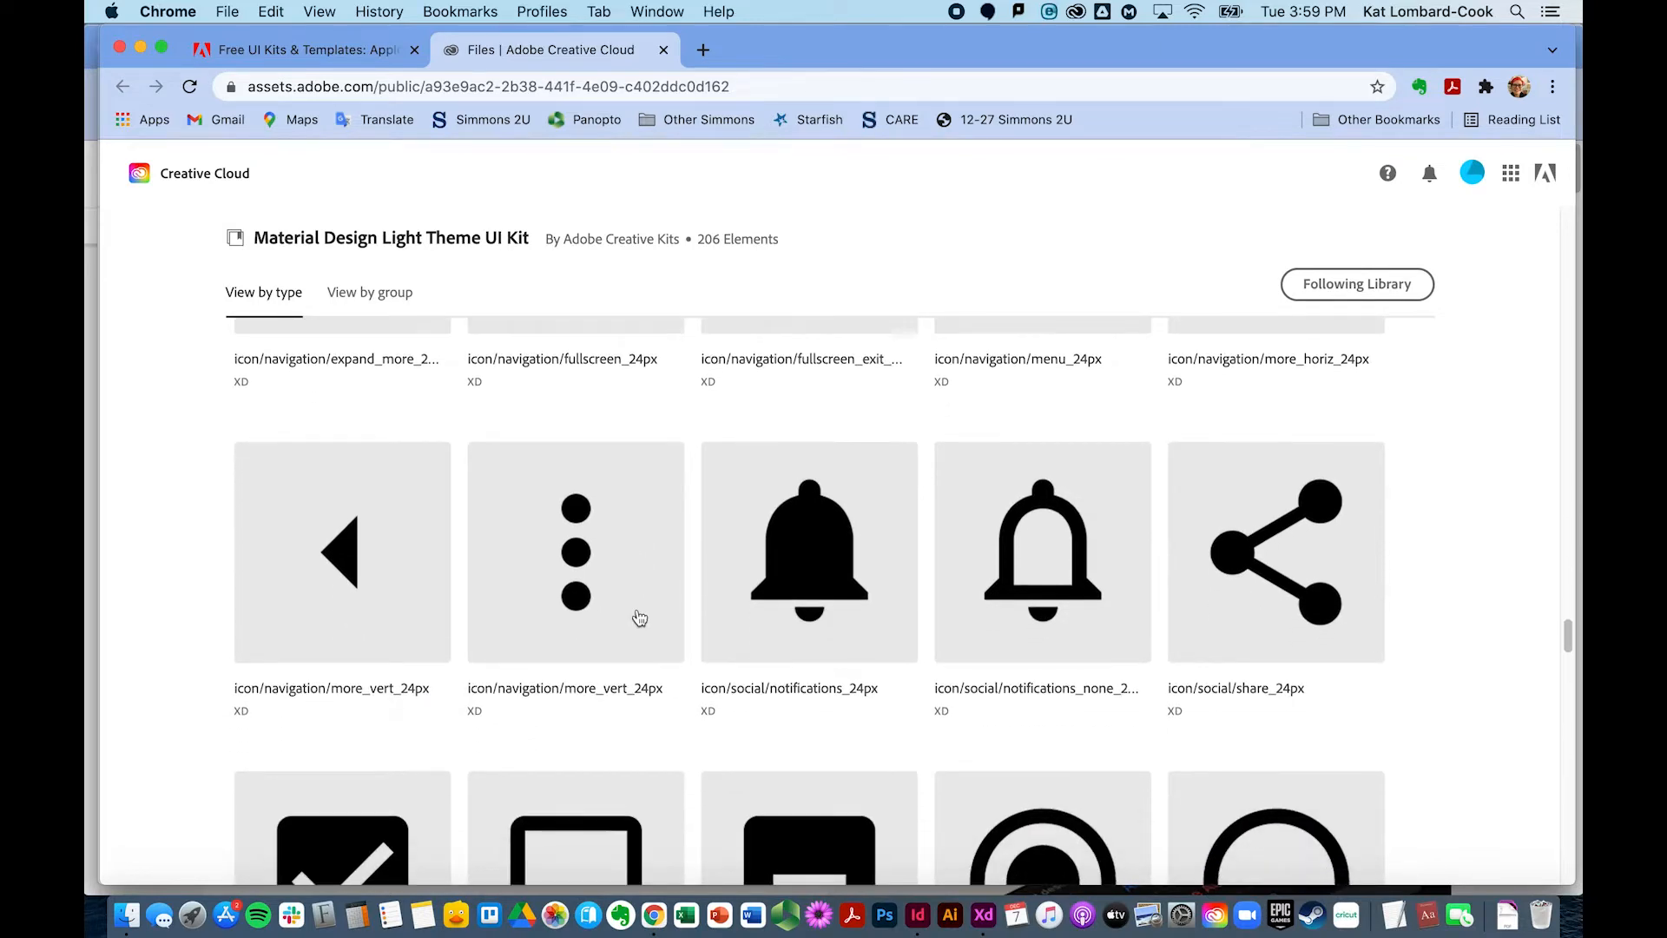
pyautogui.scroll(-20, 638, 616)
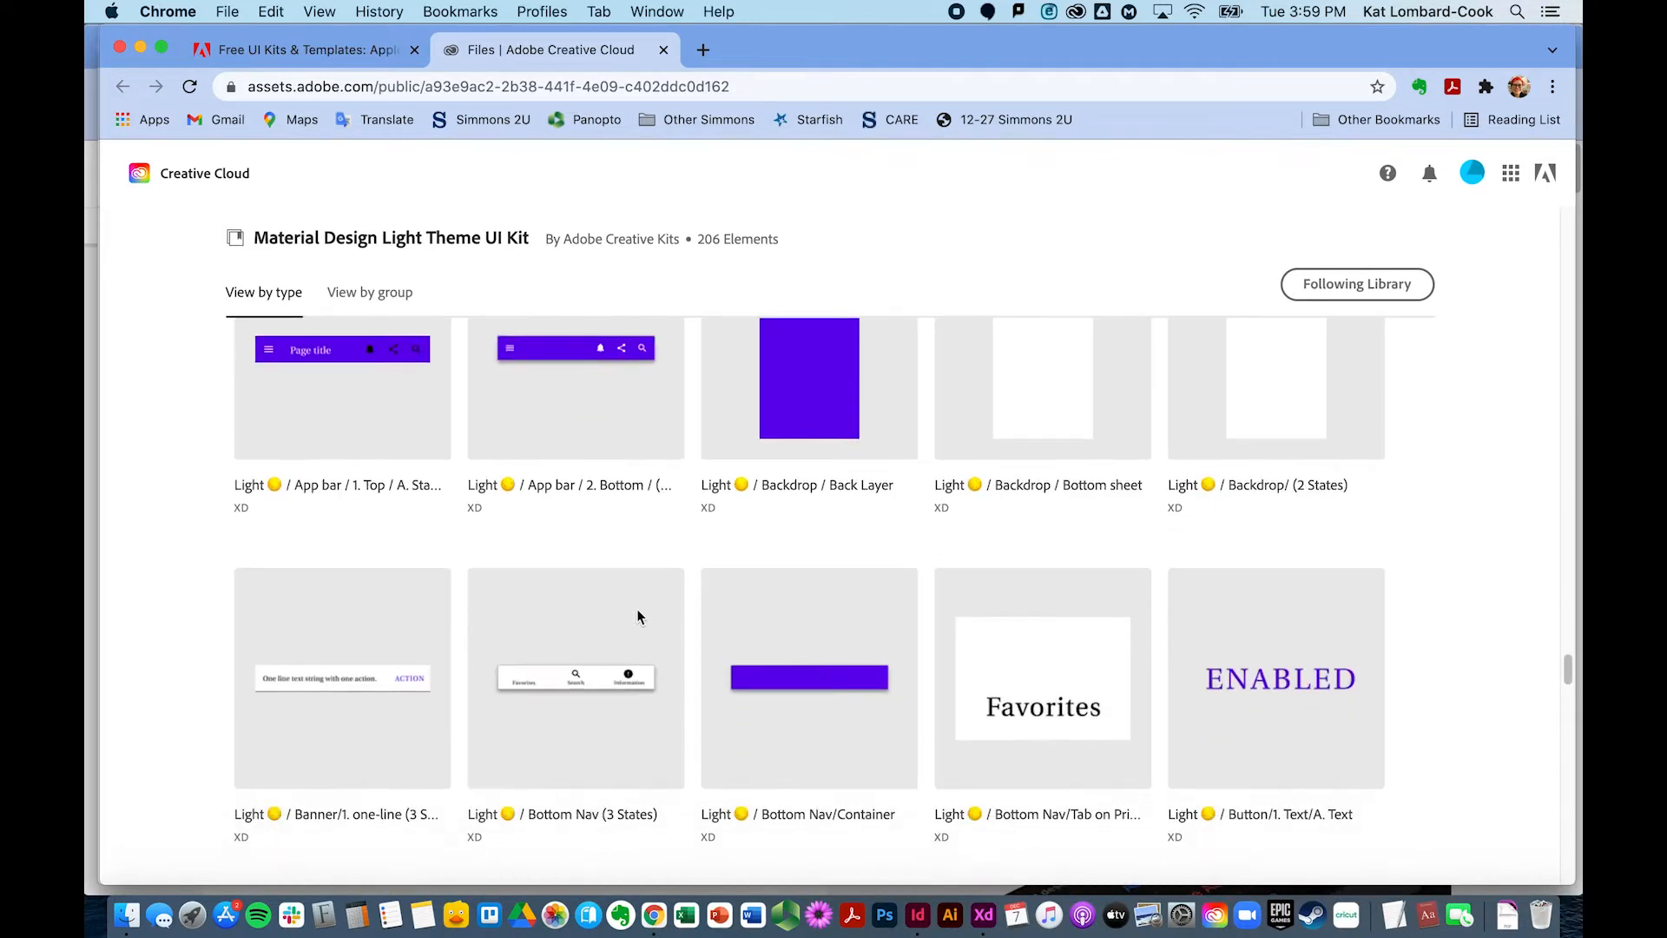
pyautogui.scroll(-20, 638, 617)
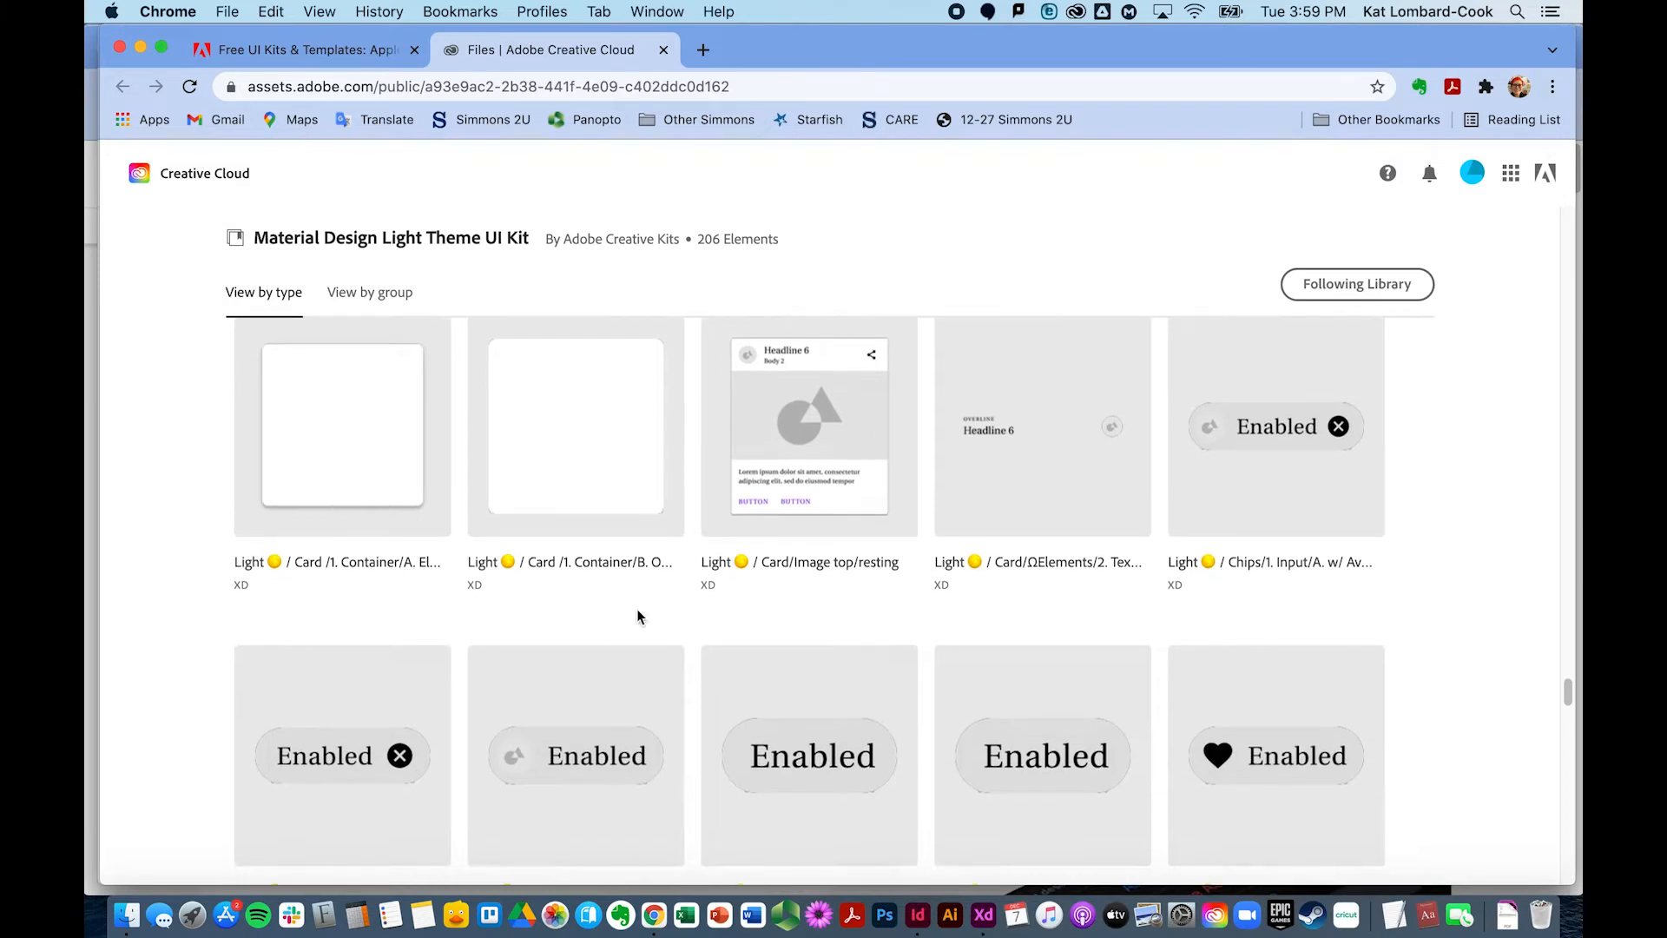
pyautogui.scroll(-20, 638, 617)
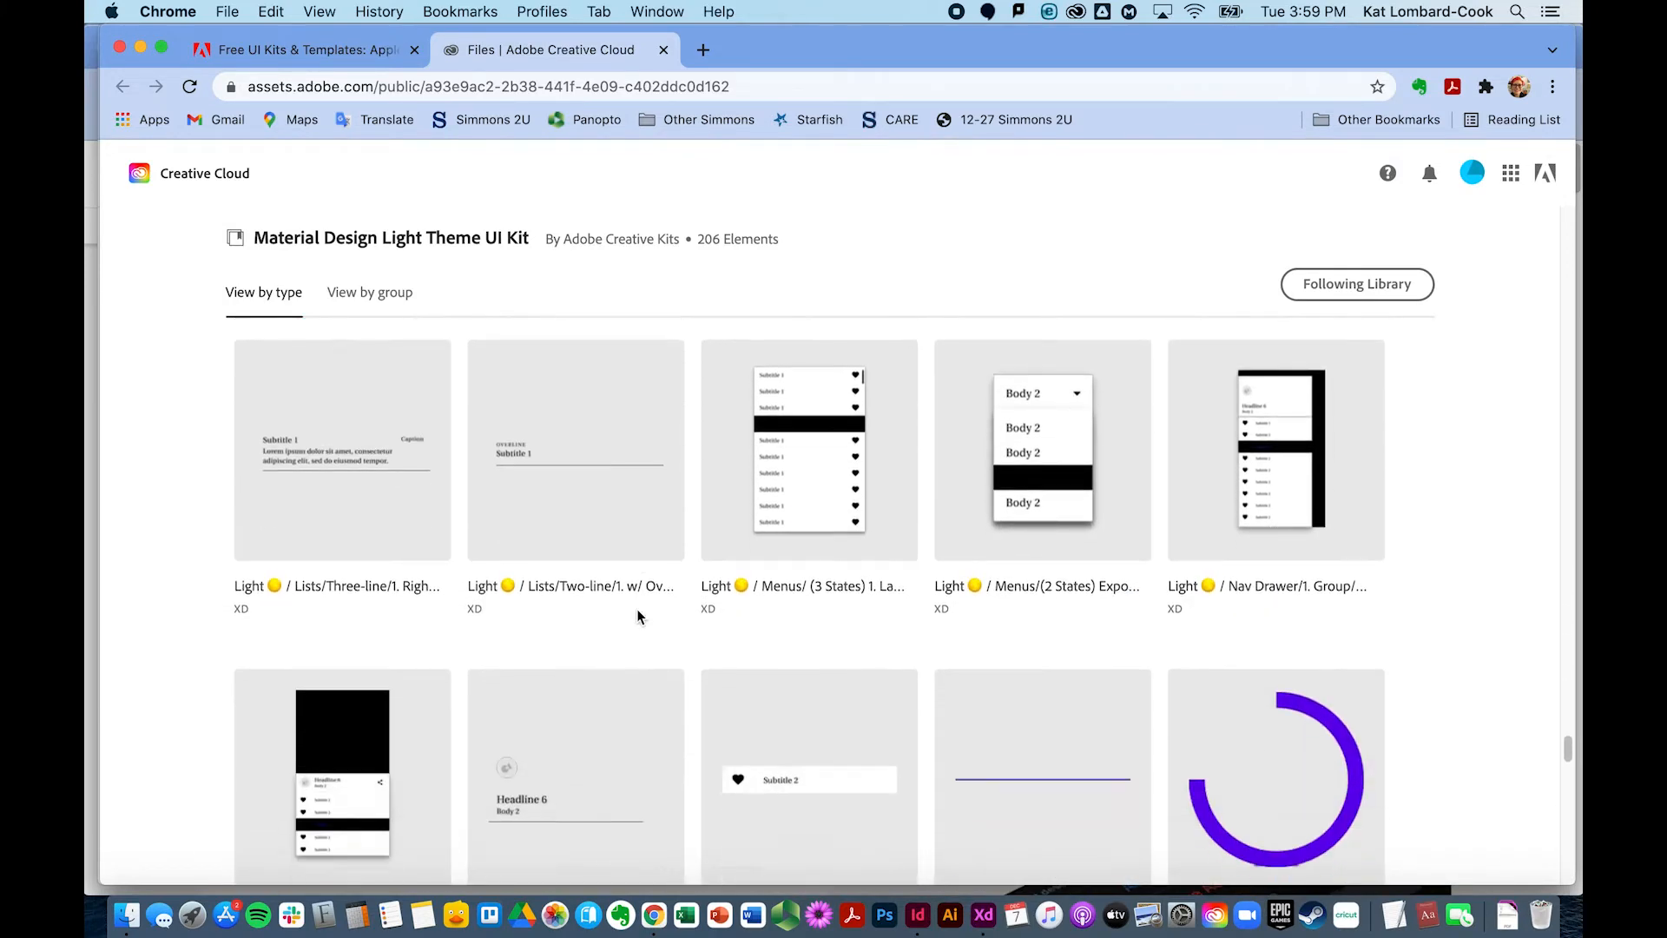
pyautogui.scroll(-20, 803, 645)
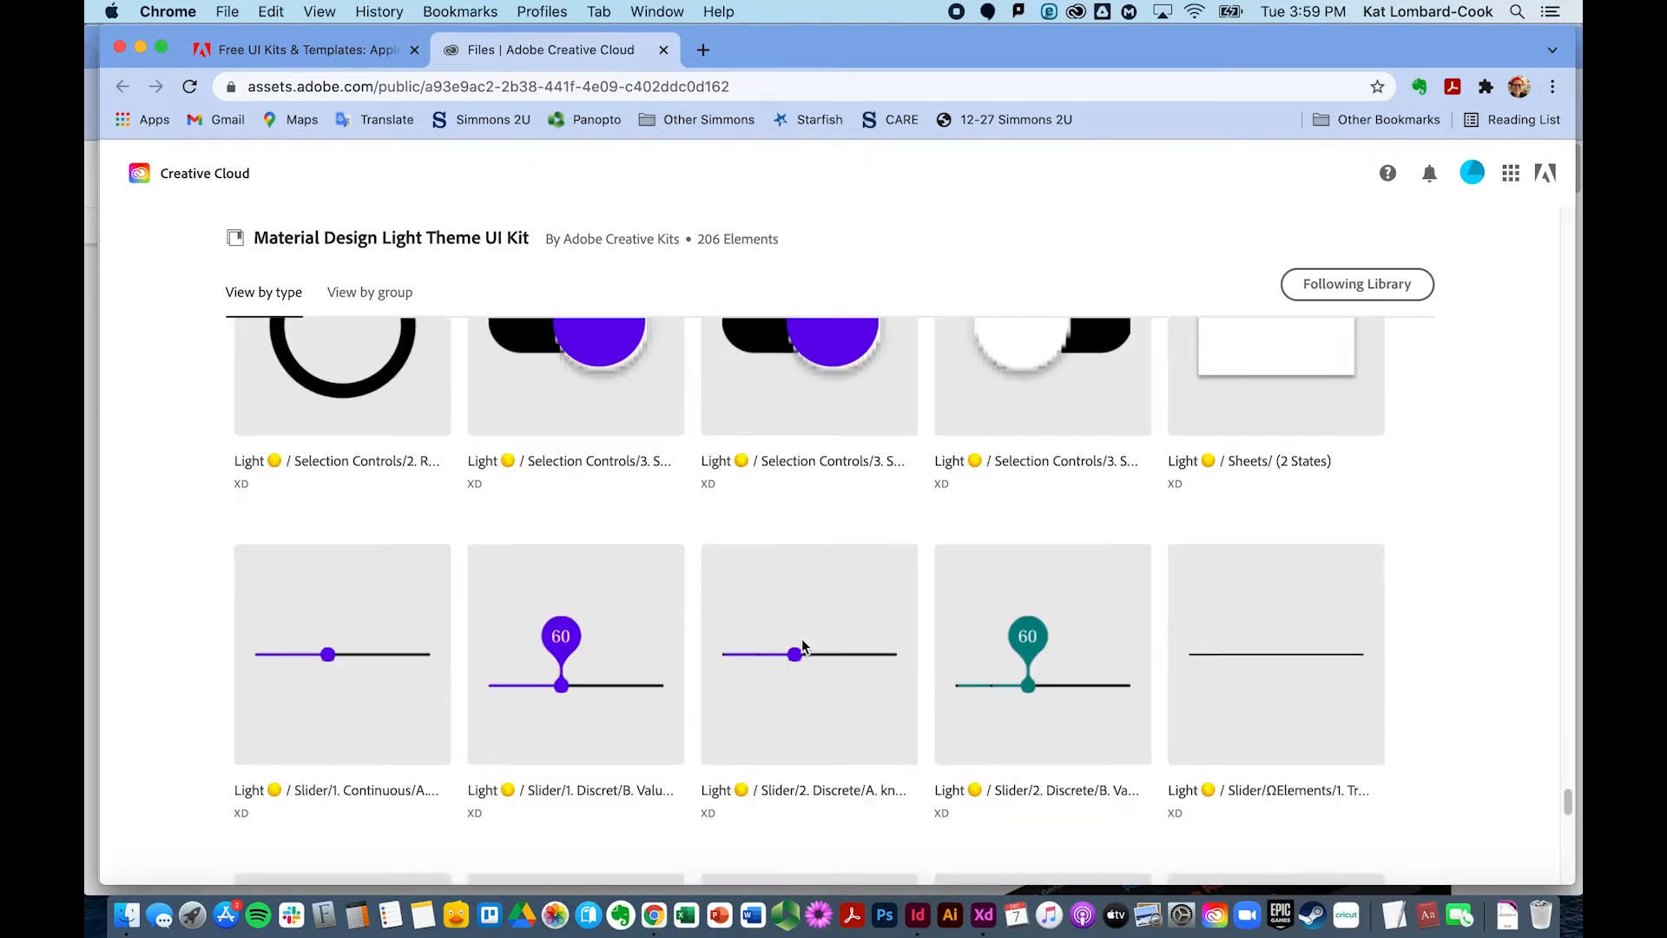
pyautogui.scroll(-15, 803, 645)
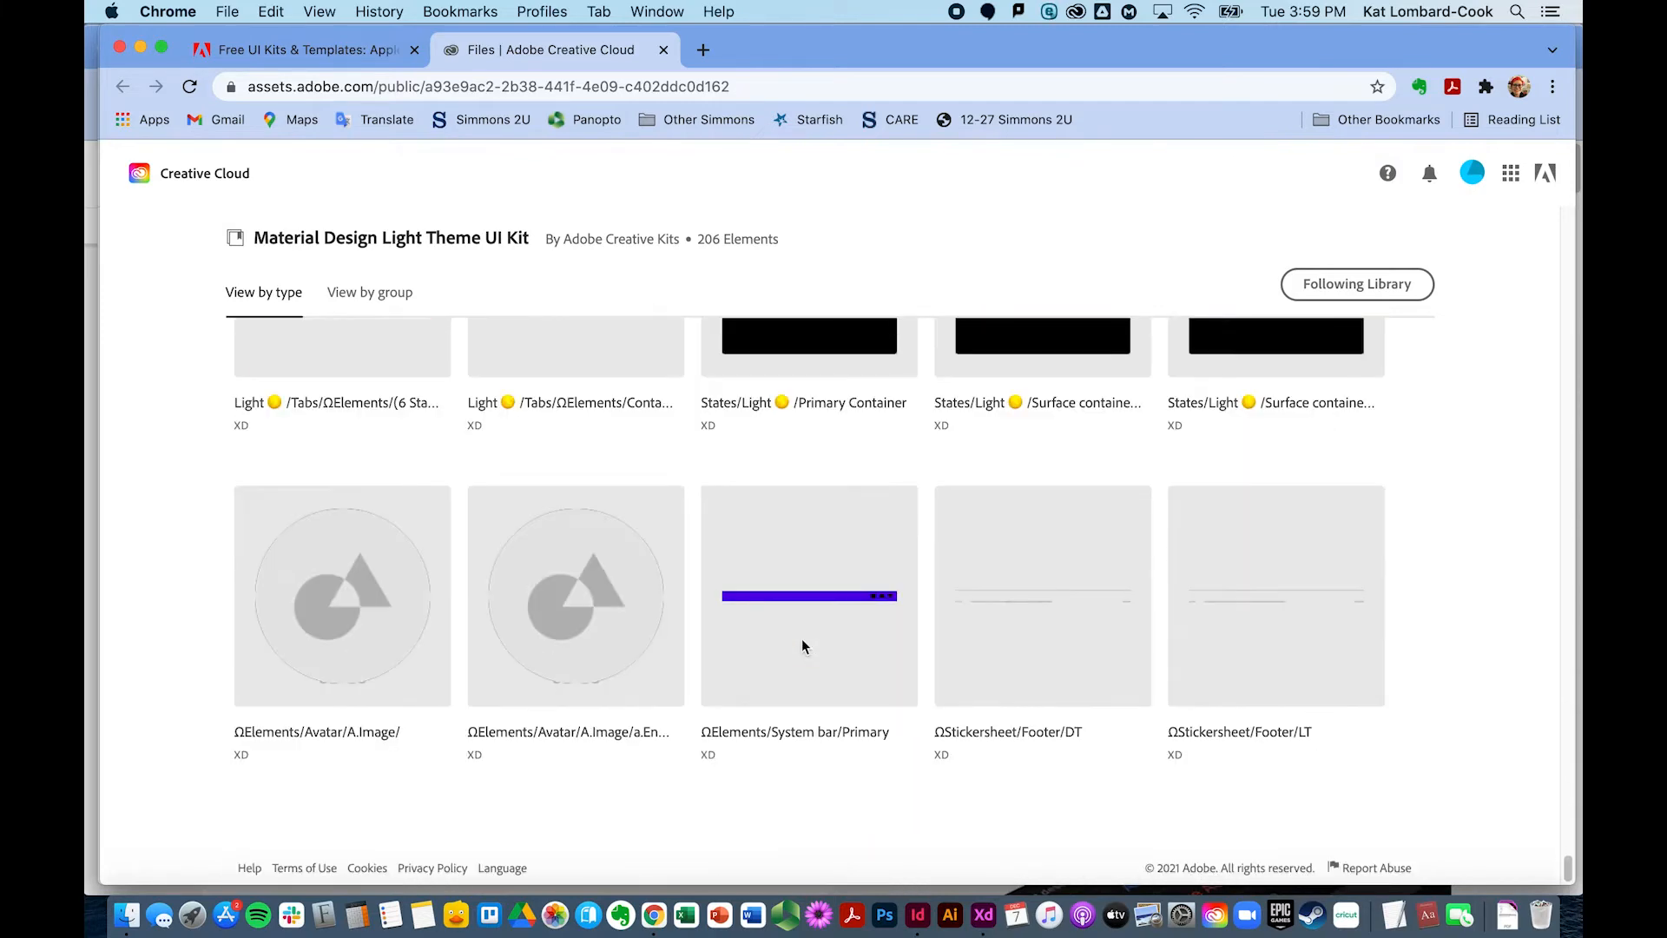
# - Look back over the Material kit's toggle, social and navigation icons, including the arrows and chevrons, and close the shared library page
pyautogui.scroll(15, 804, 646)
pyautogui.scroll(20, 804, 646)
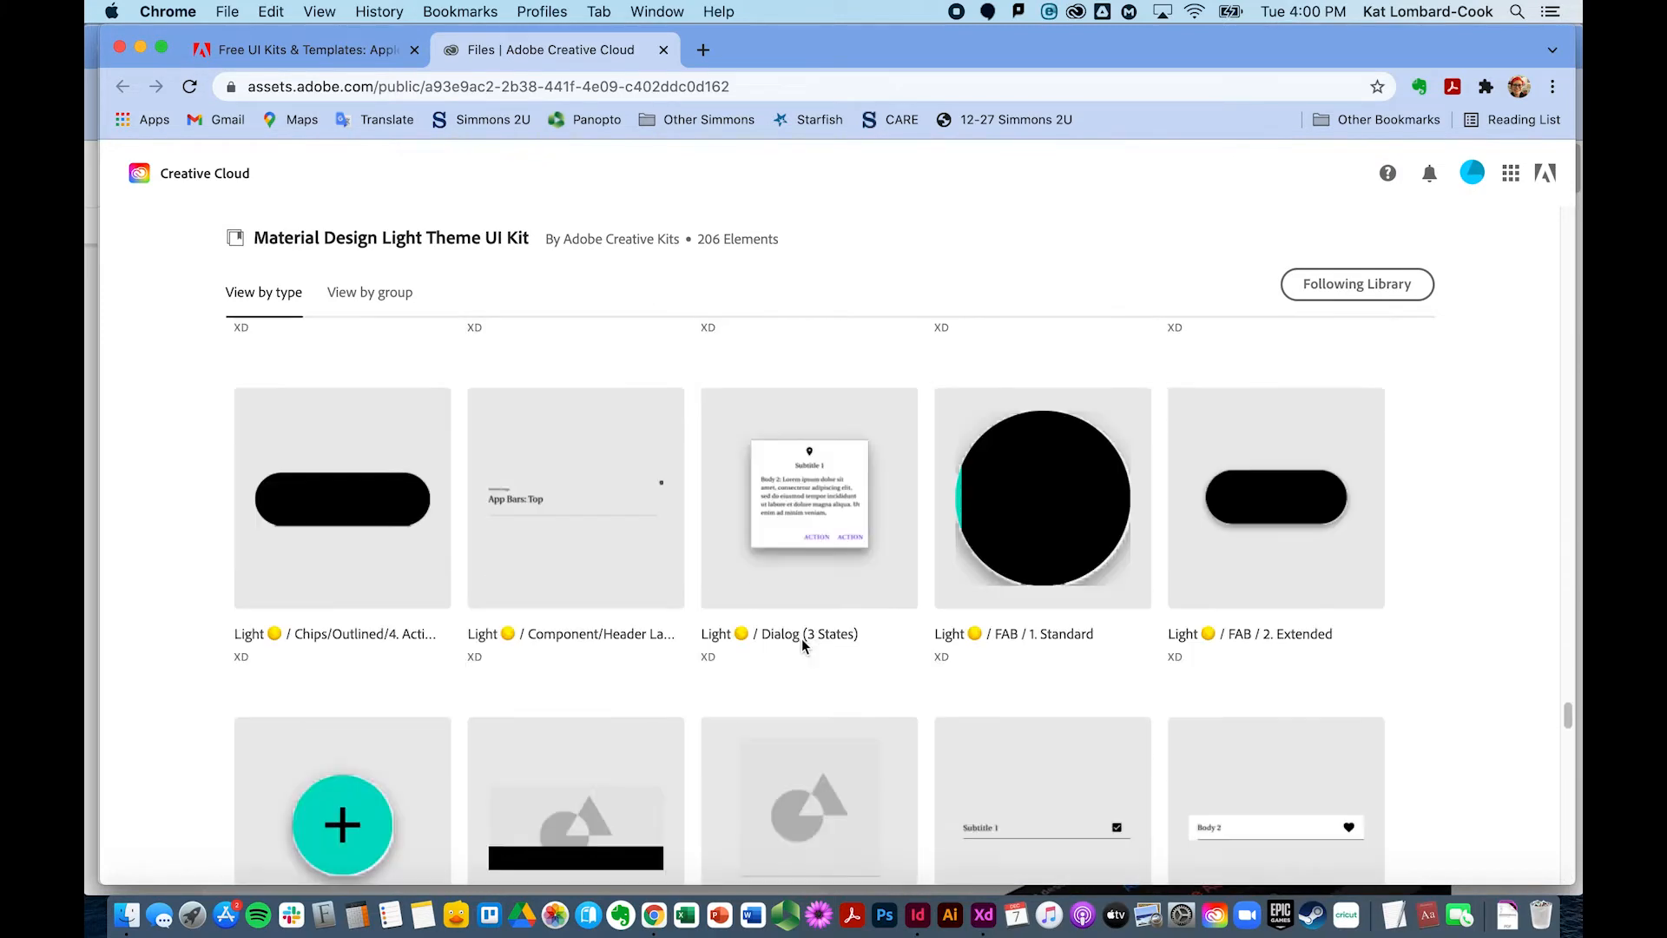
pyautogui.scroll(20, 803, 645)
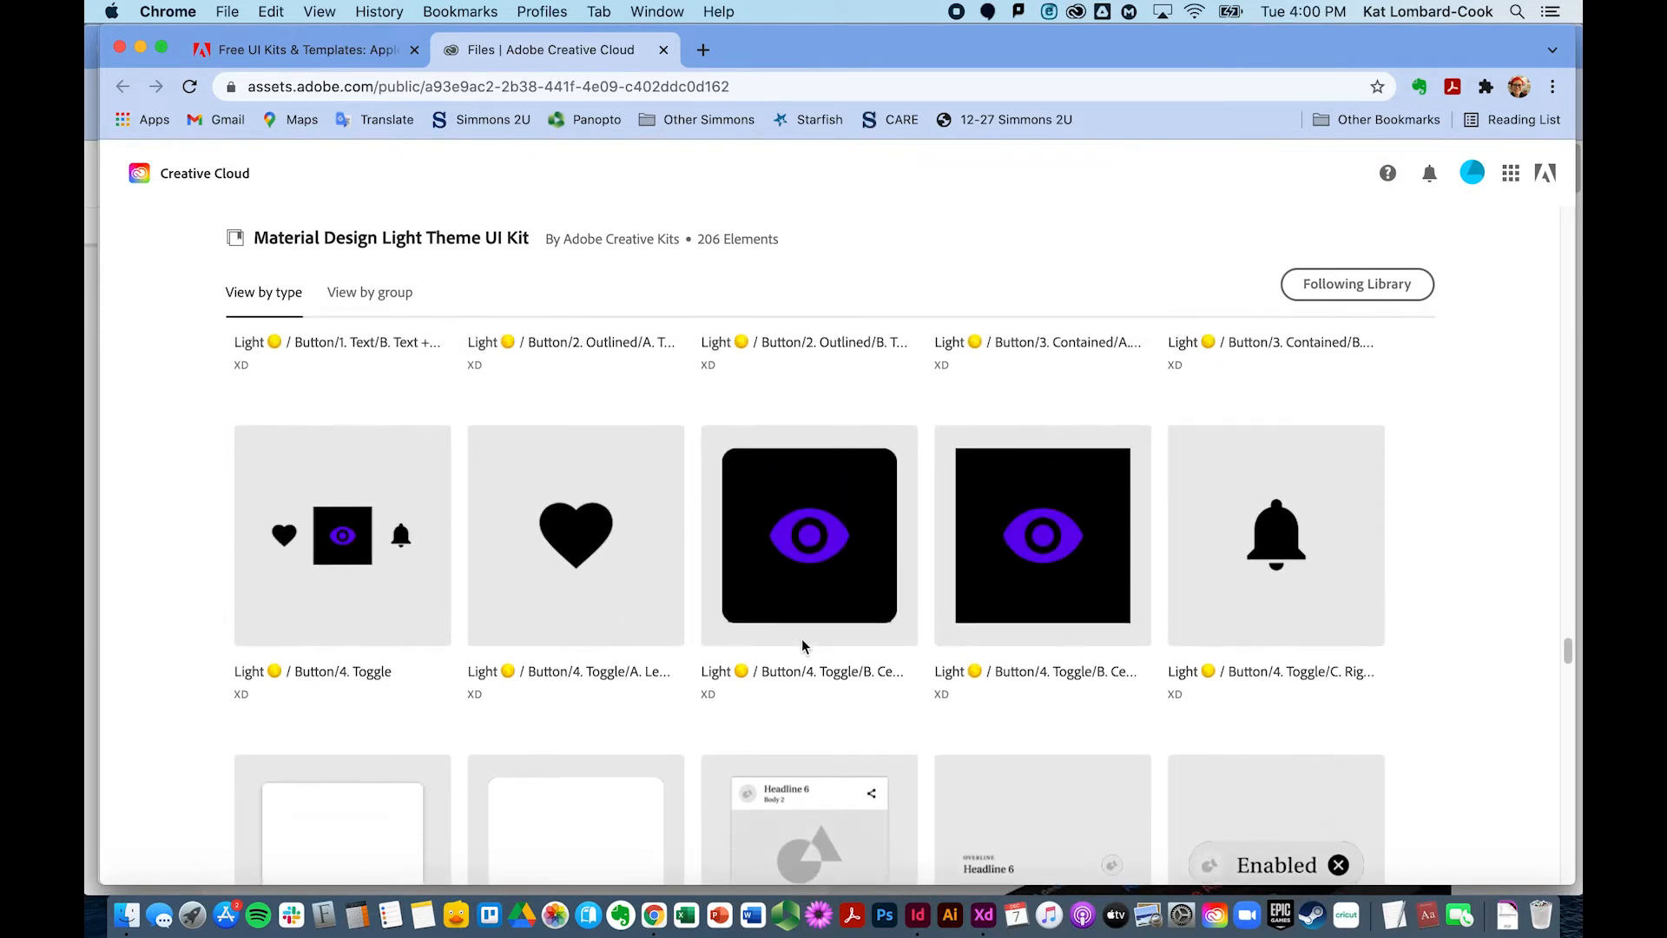
pyautogui.scroll(15, 800, 642)
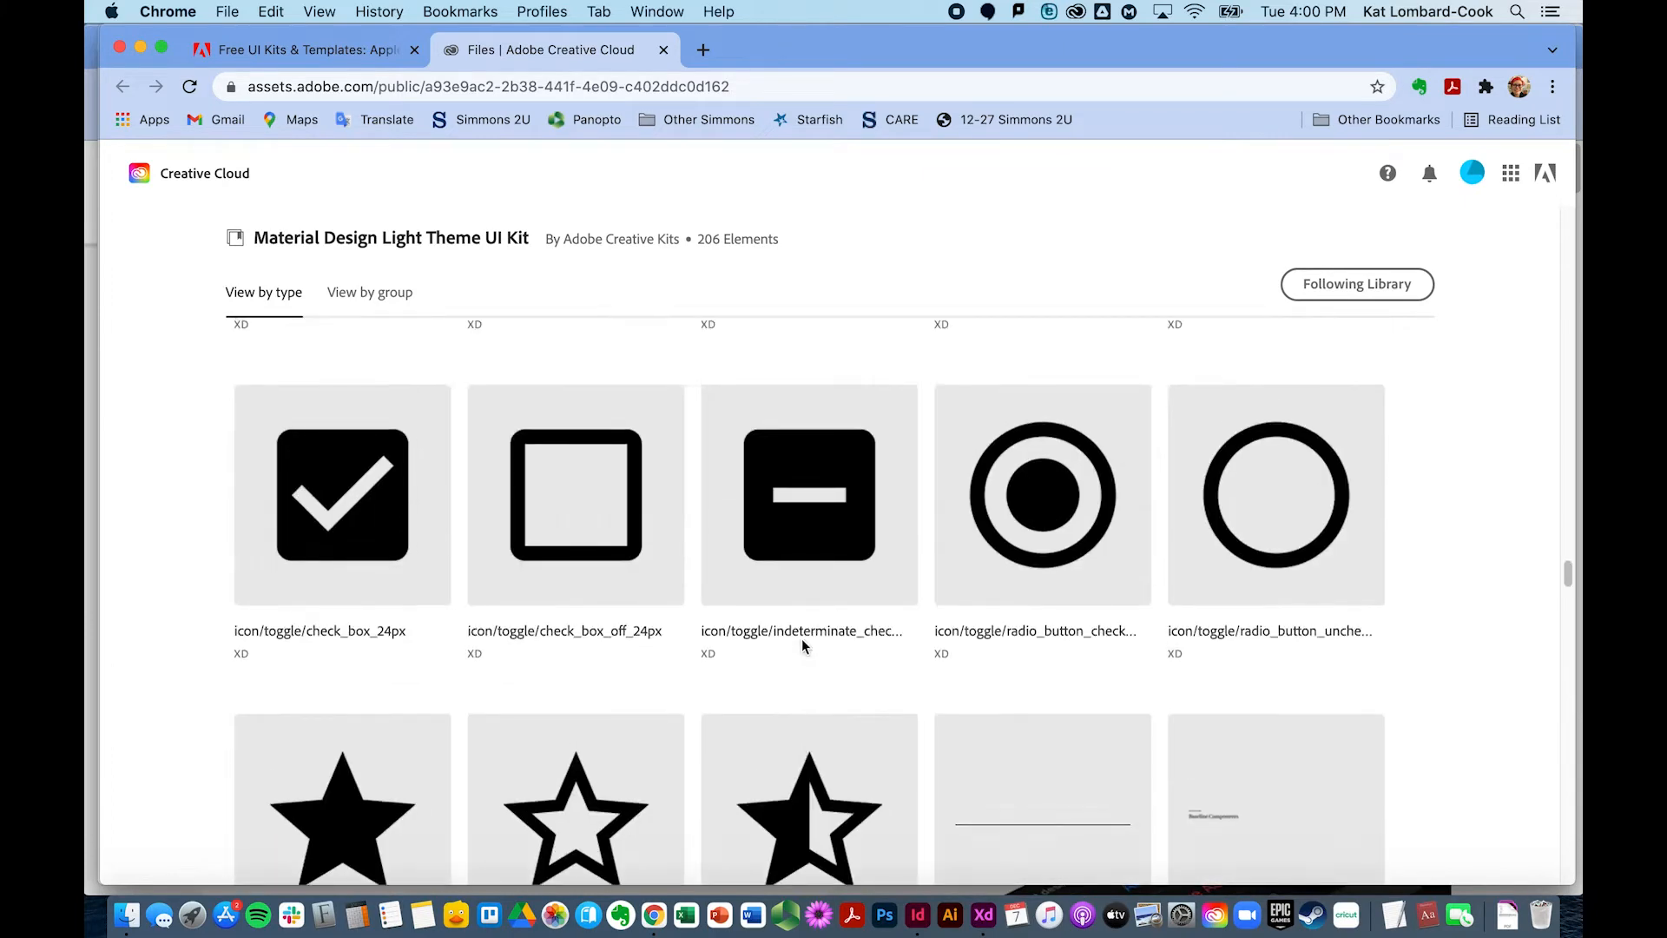
pyautogui.scroll(1, 800, 645)
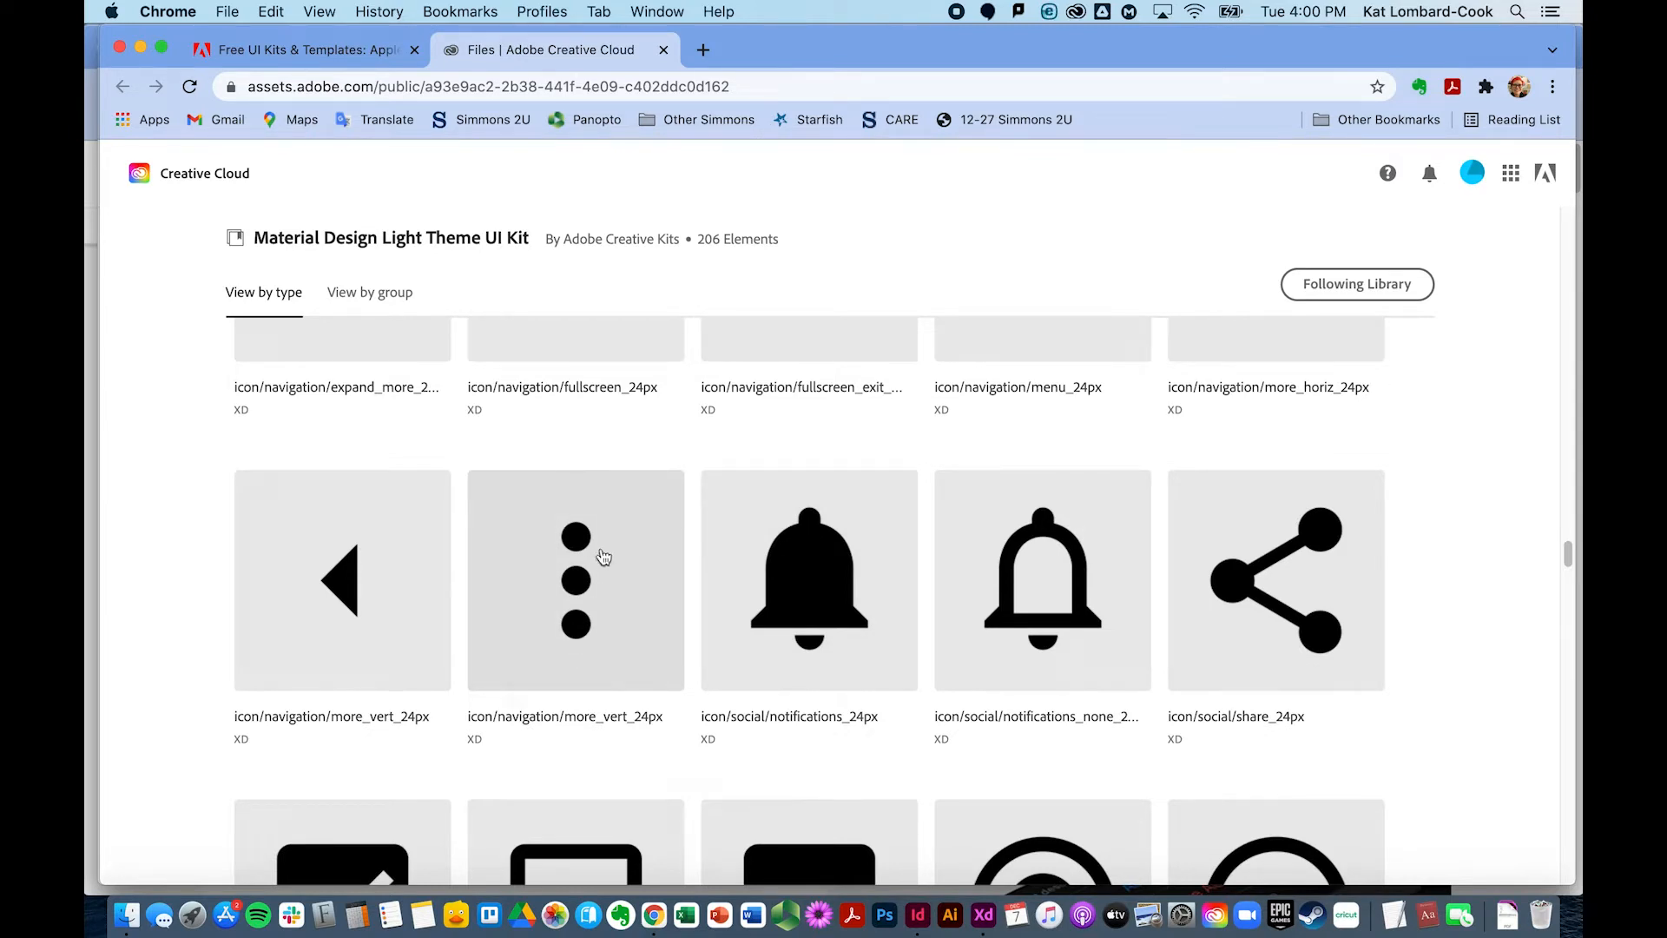
pyautogui.scroll(8, 575, 674)
pyautogui.scroll(3, 575, 674)
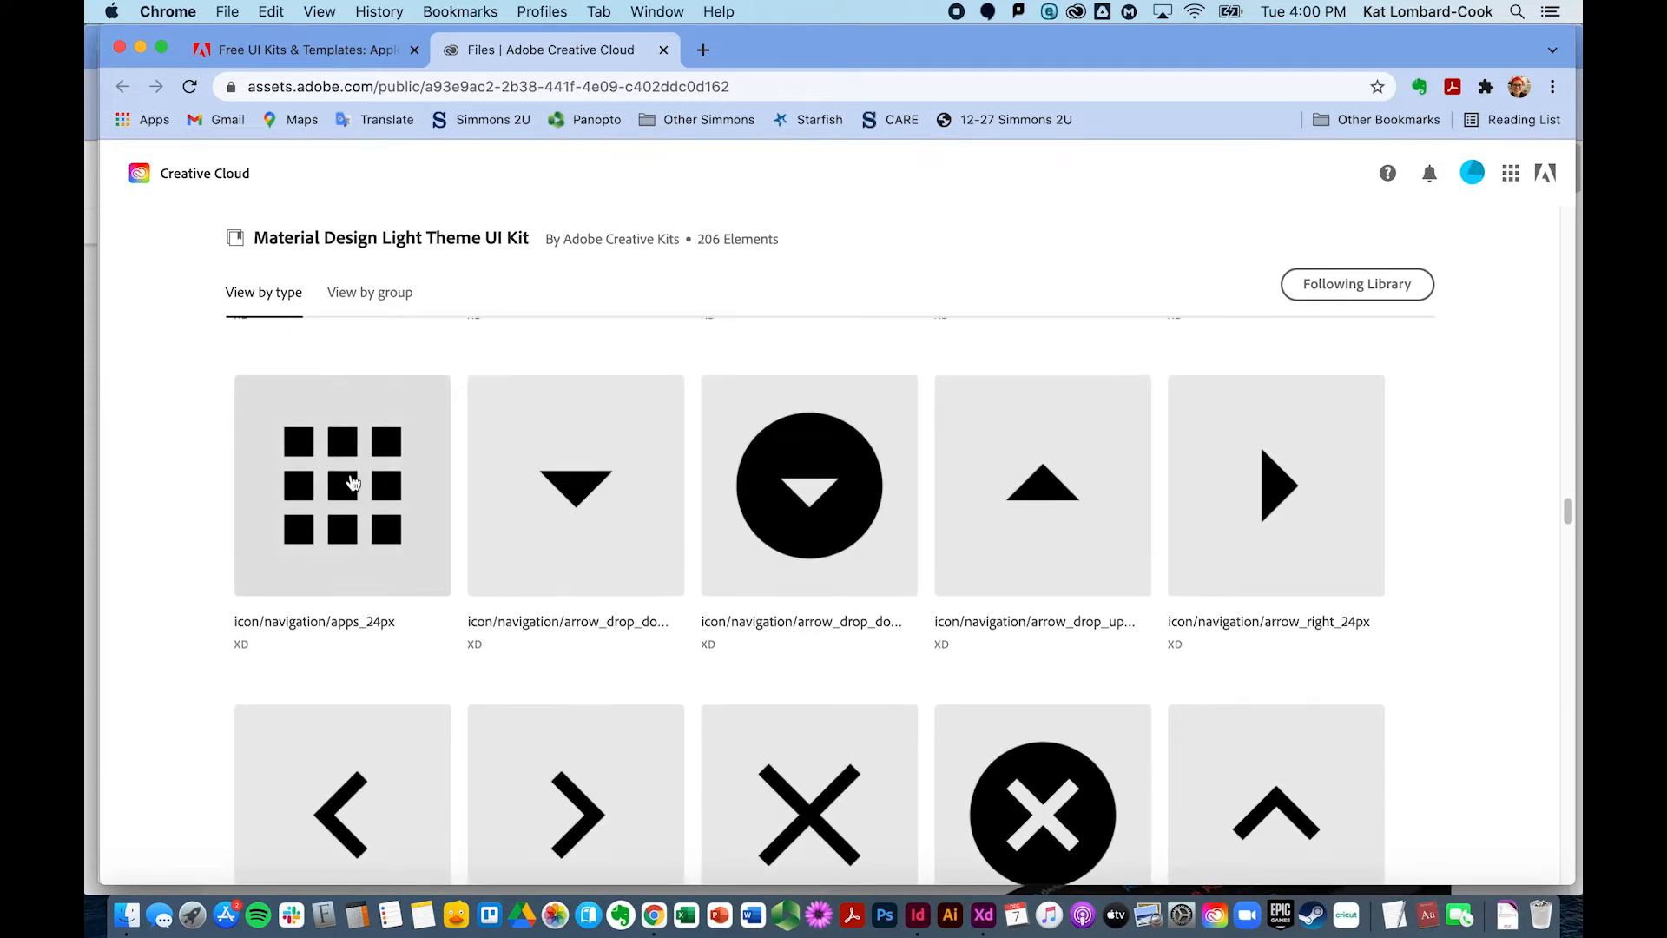
pyautogui.scroll(20, 342, 528)
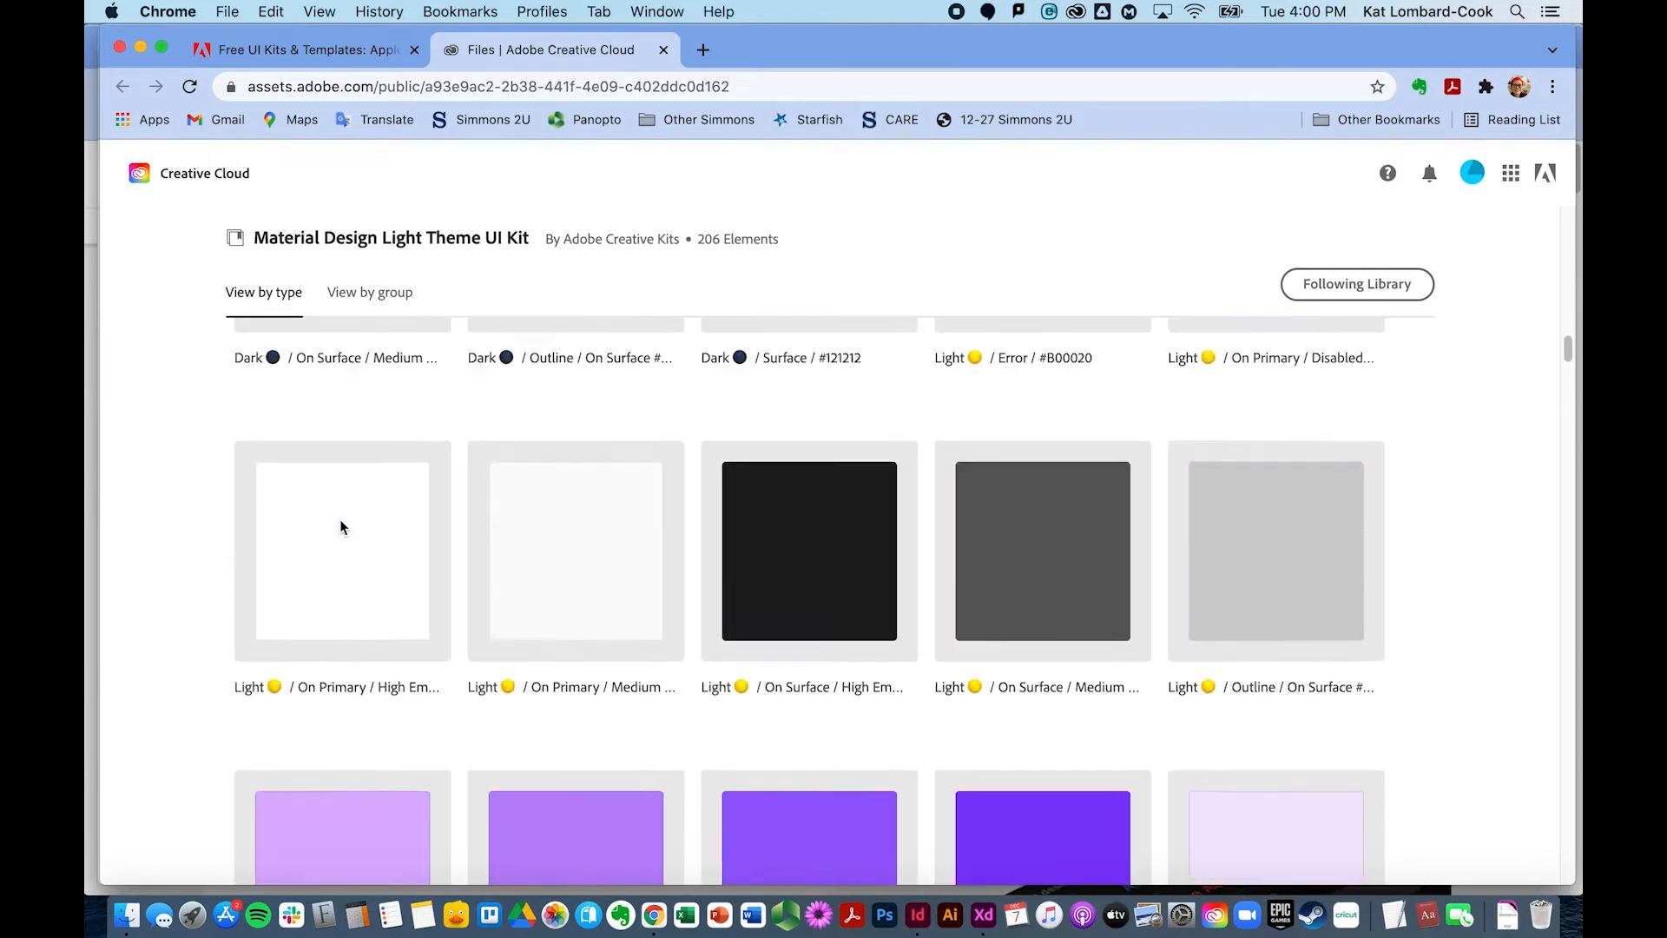
pyautogui.scroll(8, 342, 528)
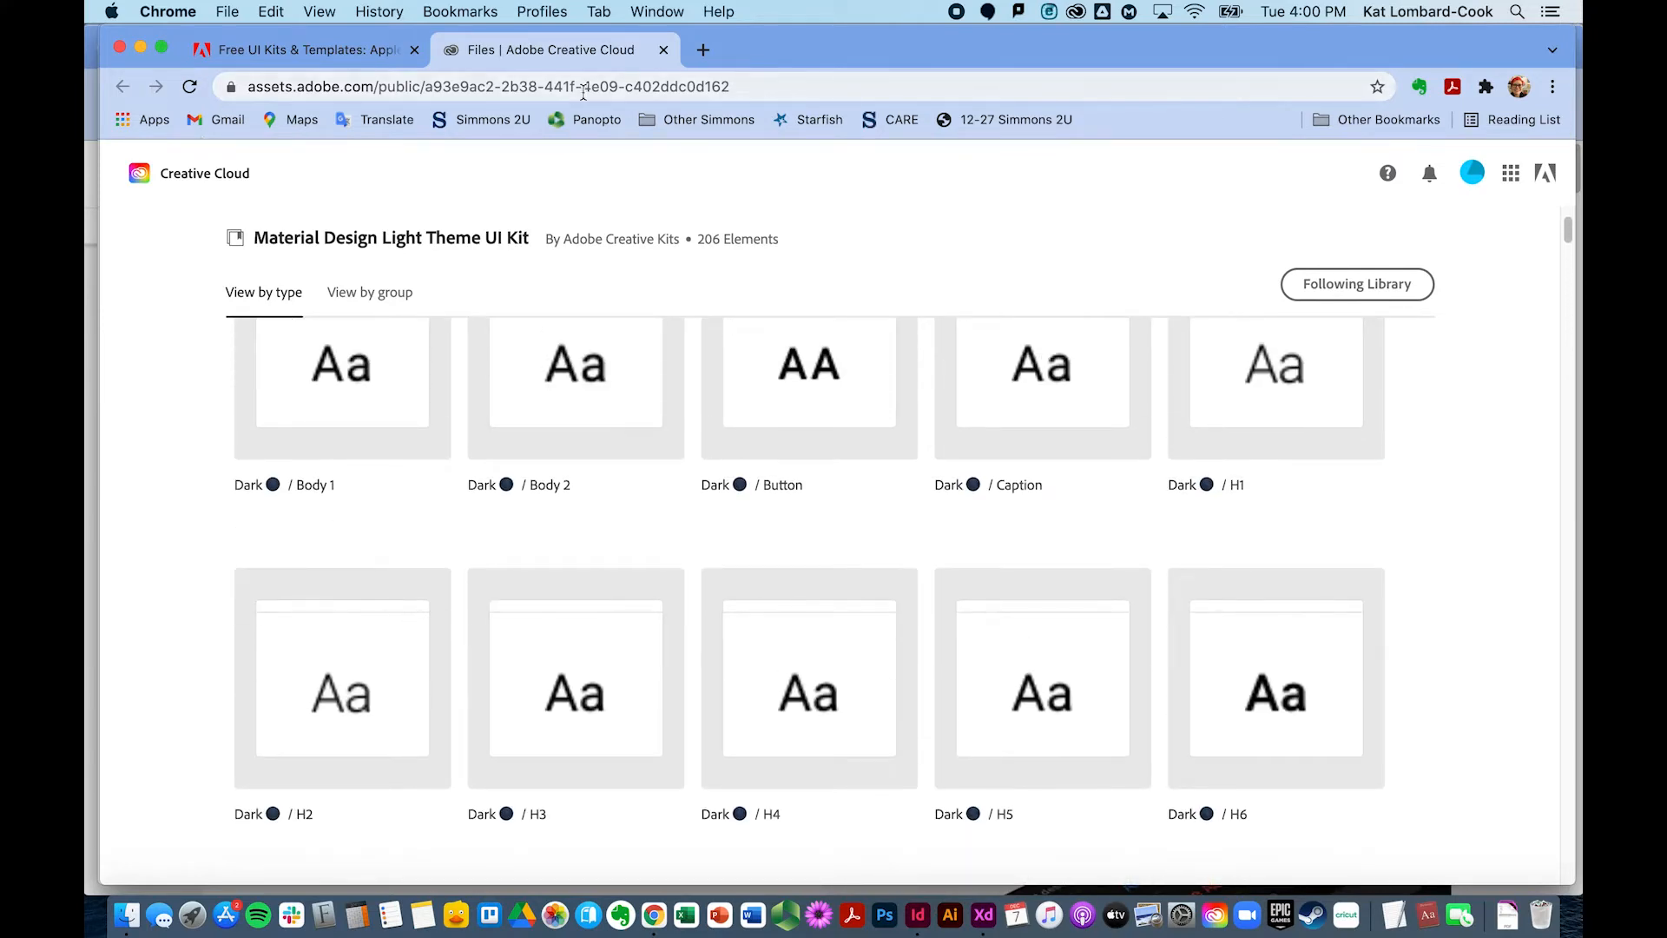
pyautogui.click(663, 50)
# - Open the Apple Design kit's resources page, review its iOS, iPadOS and macOS templates, and close the page
pyautogui.scroll(10, 629, 304)
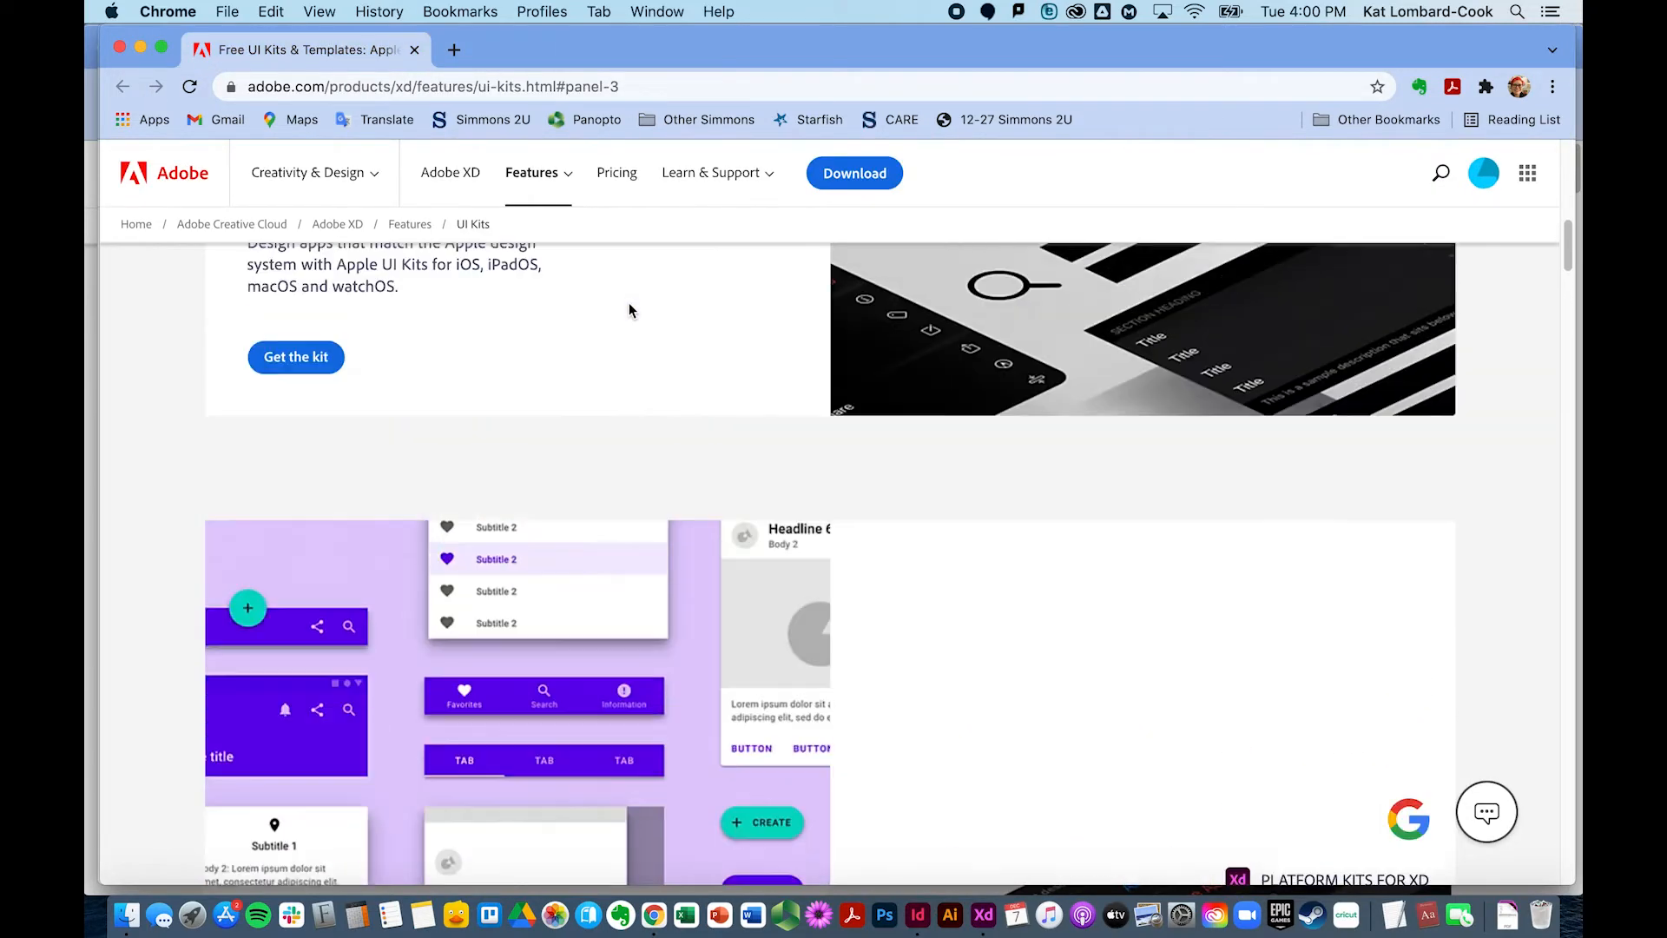
pyautogui.click(326, 772)
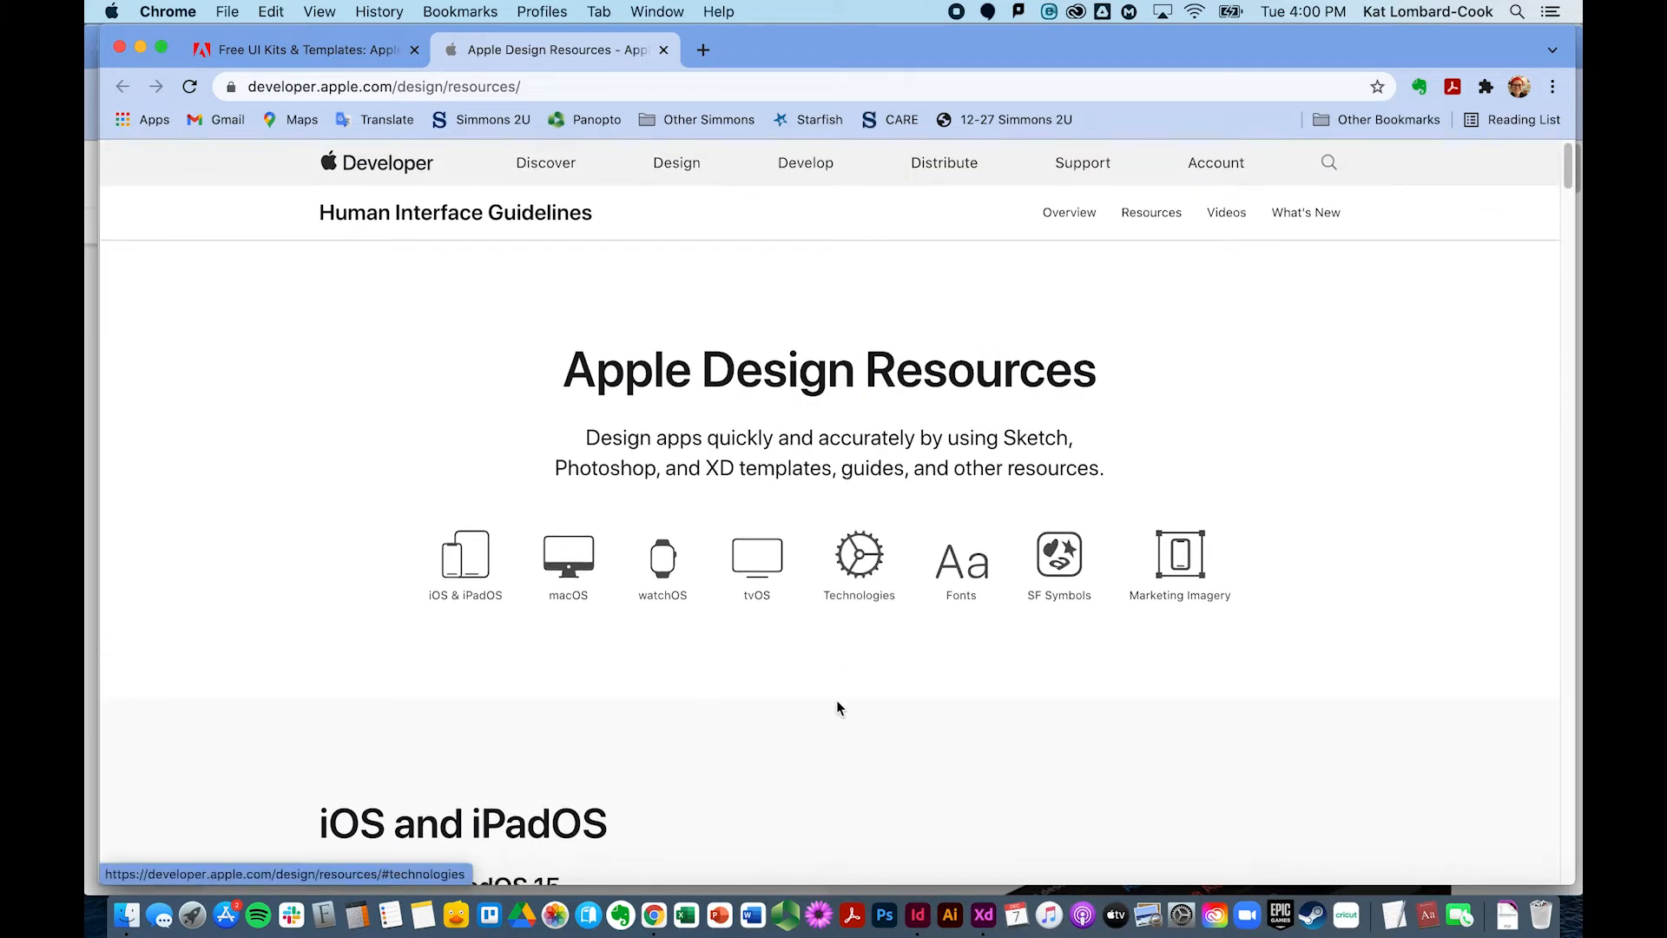
pyautogui.scroll(-7, 836, 700)
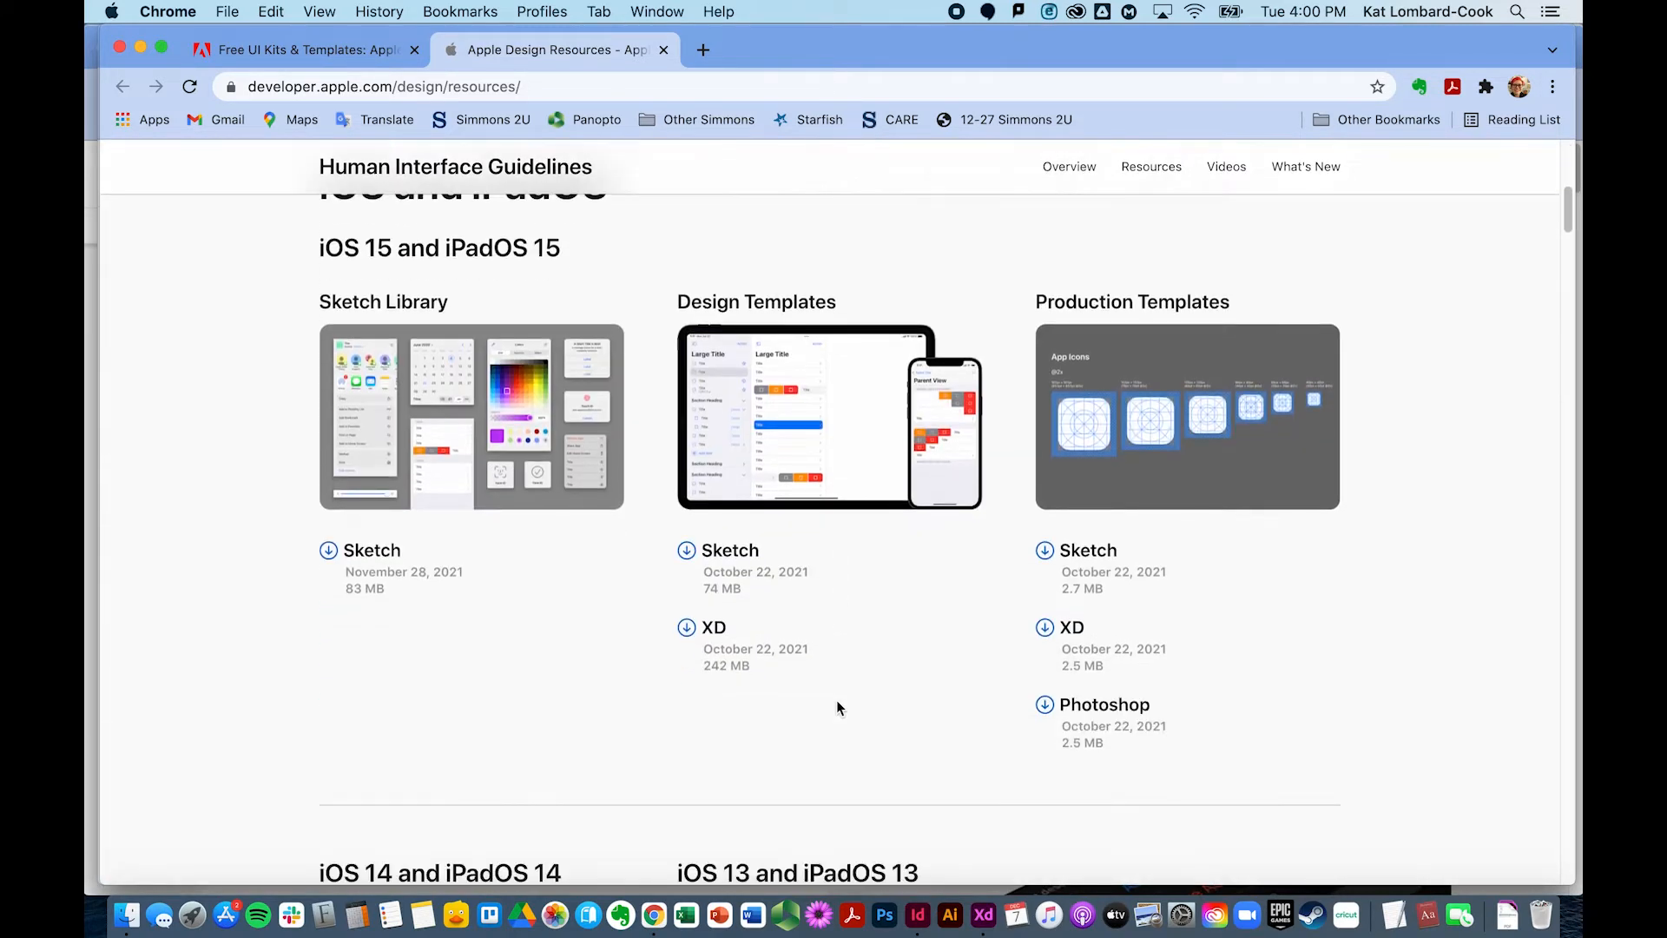
pyautogui.scroll(2, 836, 700)
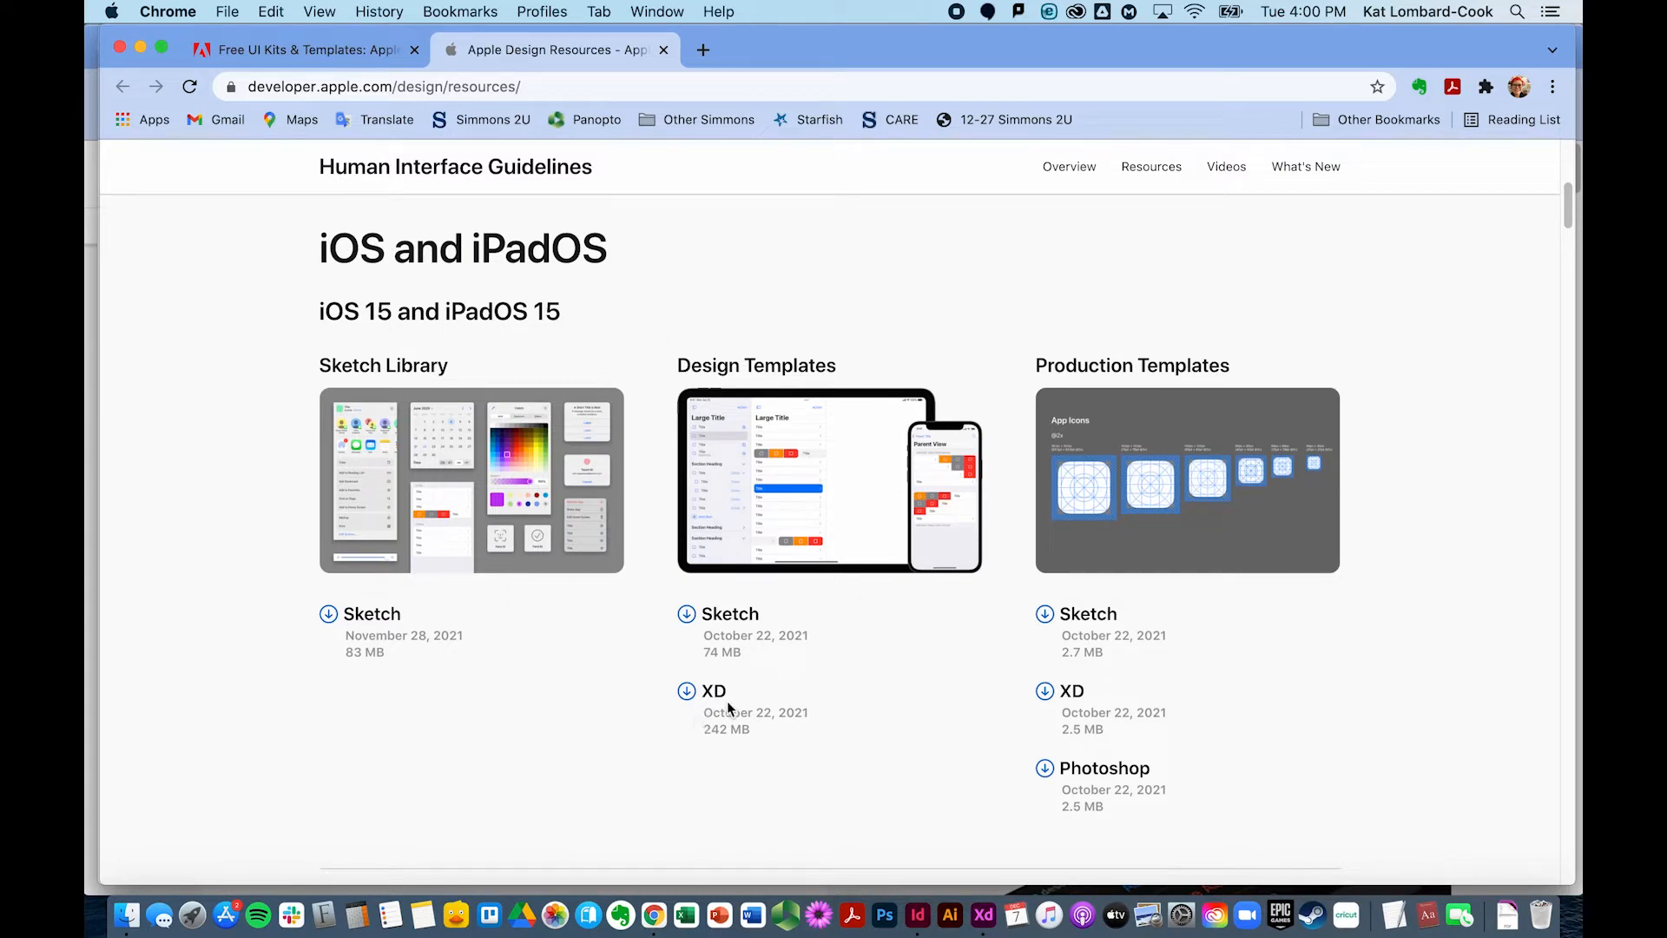
pyautogui.scroll(-8, 938, 563)
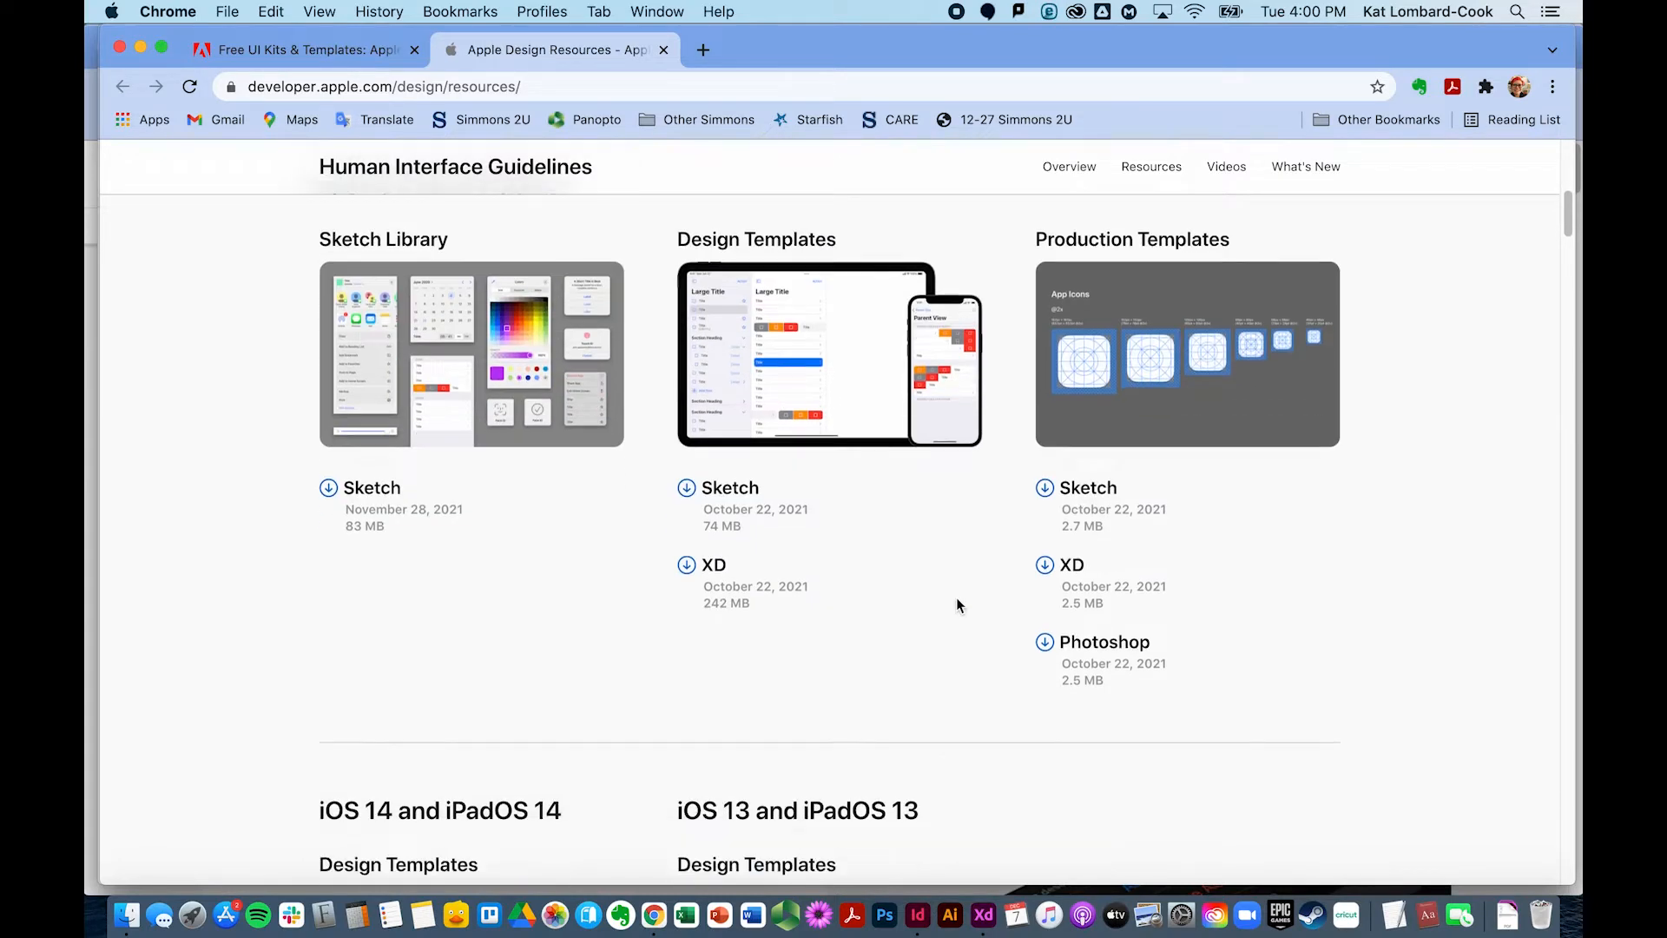
pyautogui.scroll(-20, 854, 500)
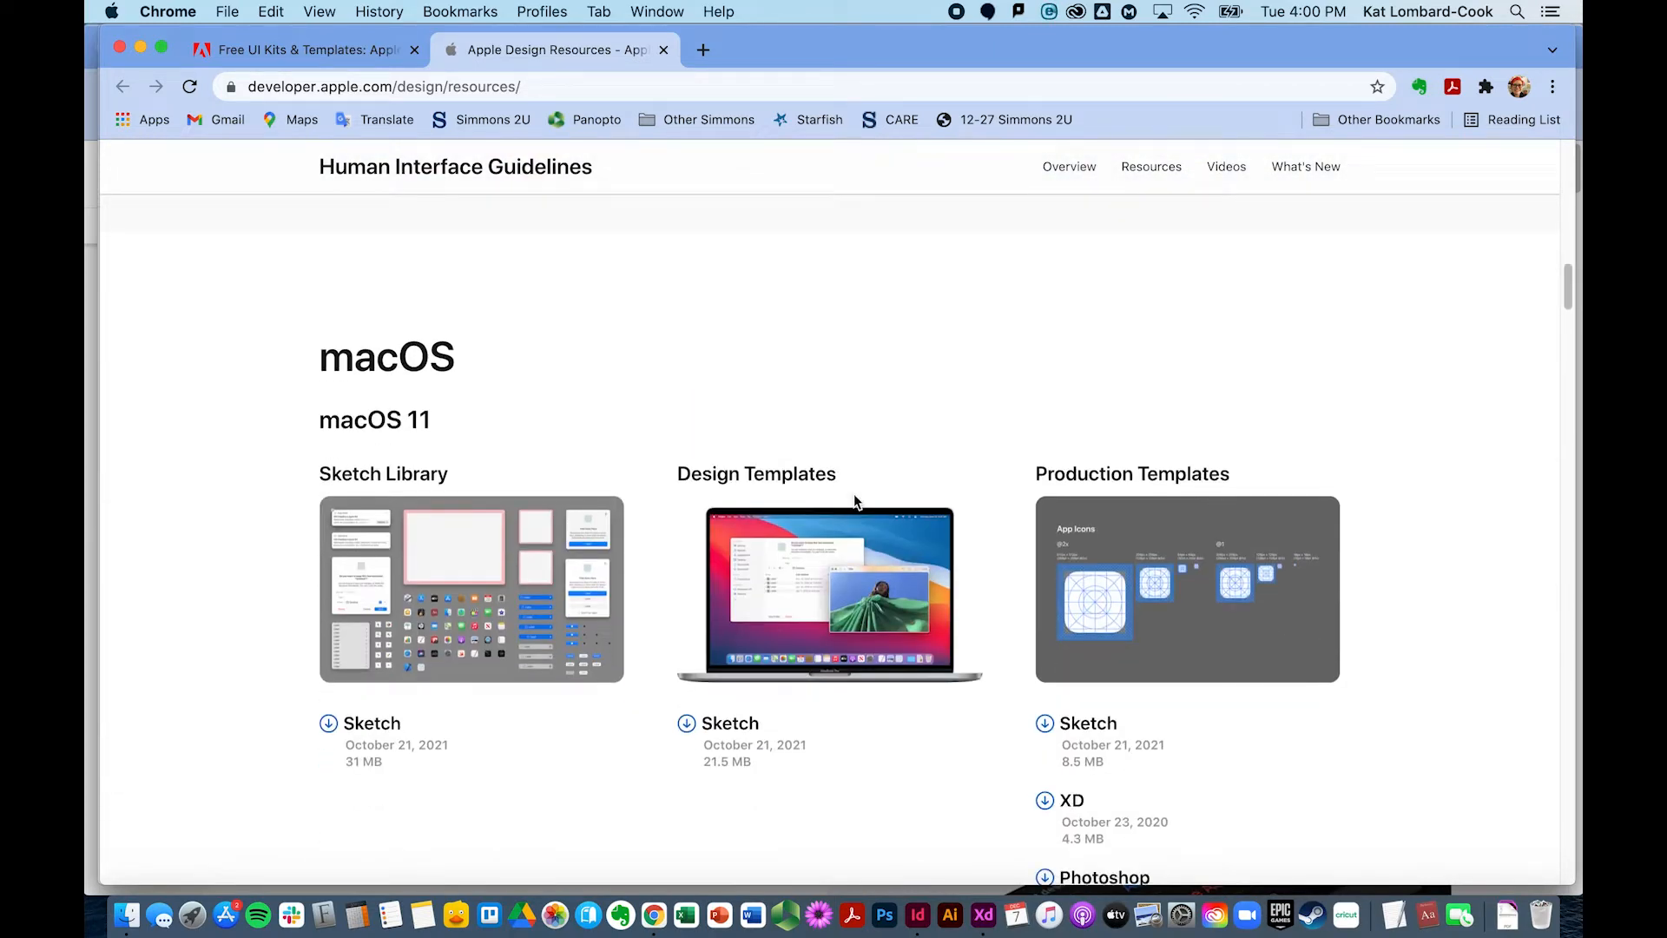
pyautogui.scroll(-8, 837, 738)
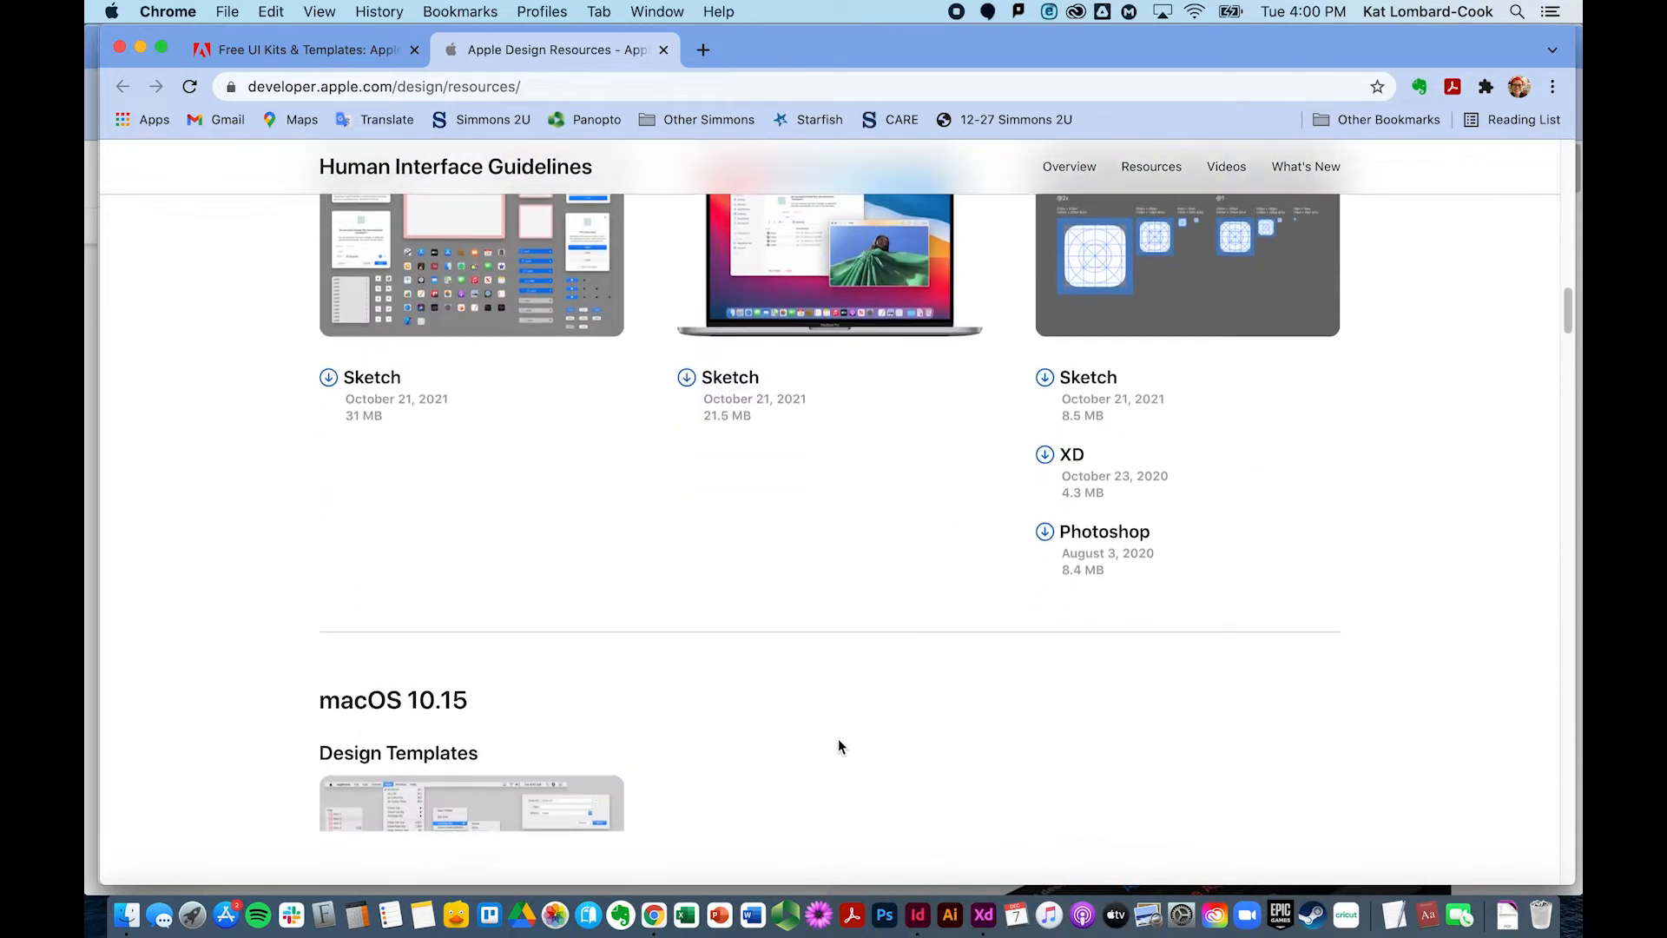
pyautogui.scroll(-8, 815, 727)
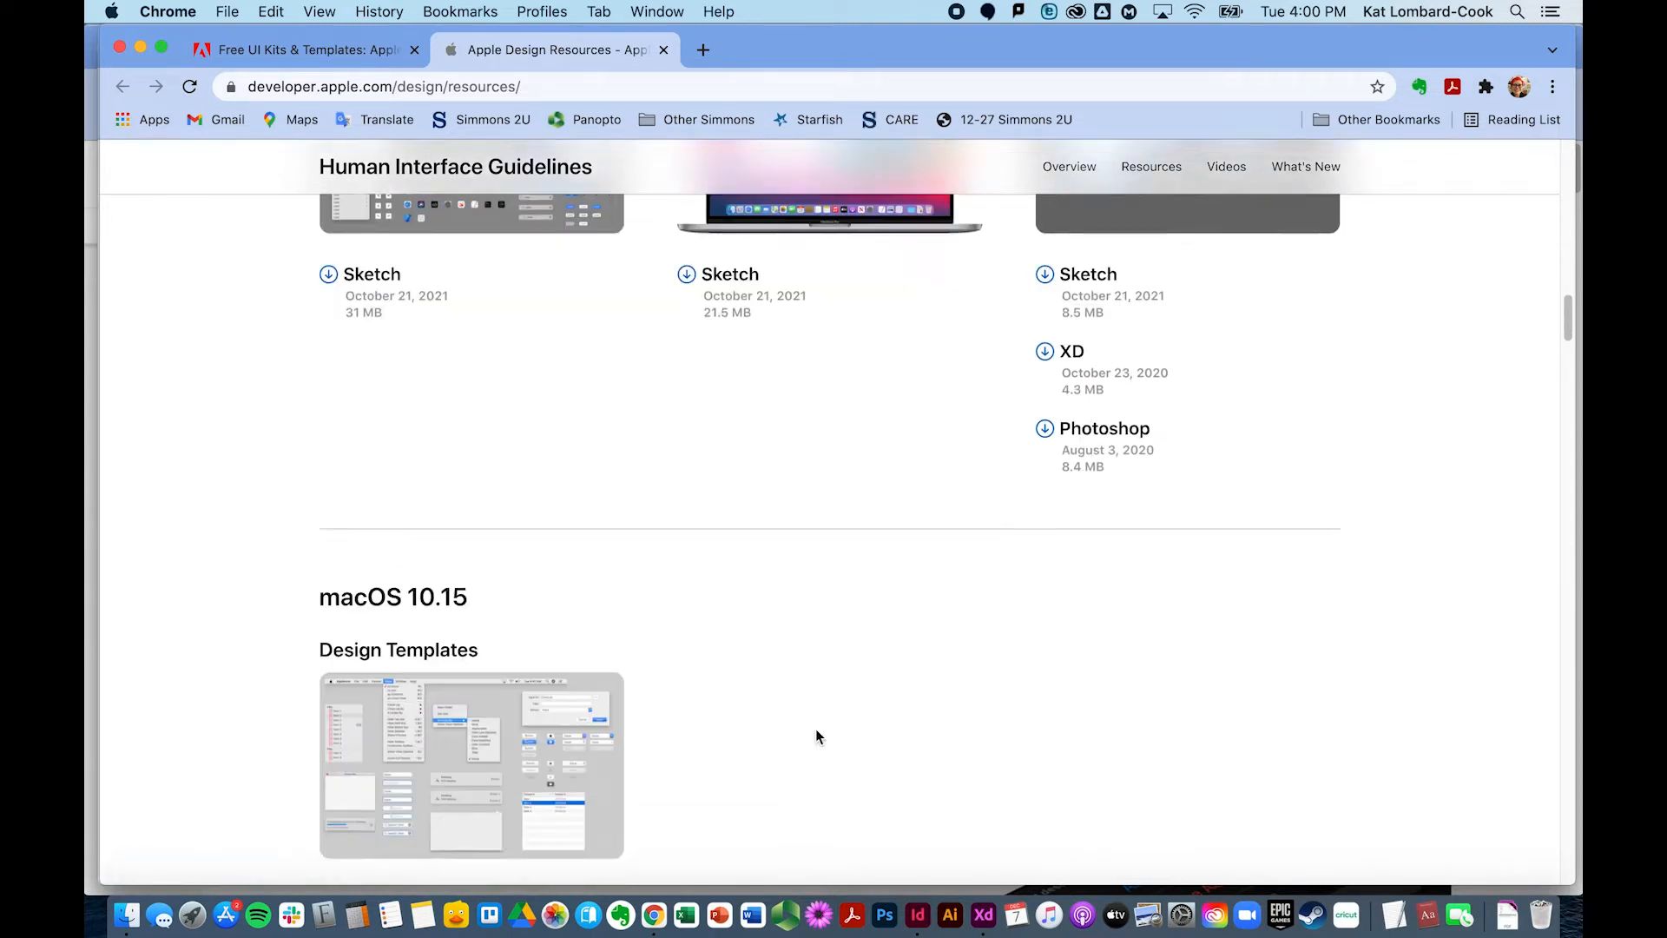
pyautogui.click(662, 54)
# - Browse the remaining platform kits for XD, including AEM Components, IBM Design, Amazon Alexa, Bootstrap and SAP Fiori Design Stencils
pyautogui.scroll(-10, 538, 582)
pyautogui.scroll(-8, 538, 589)
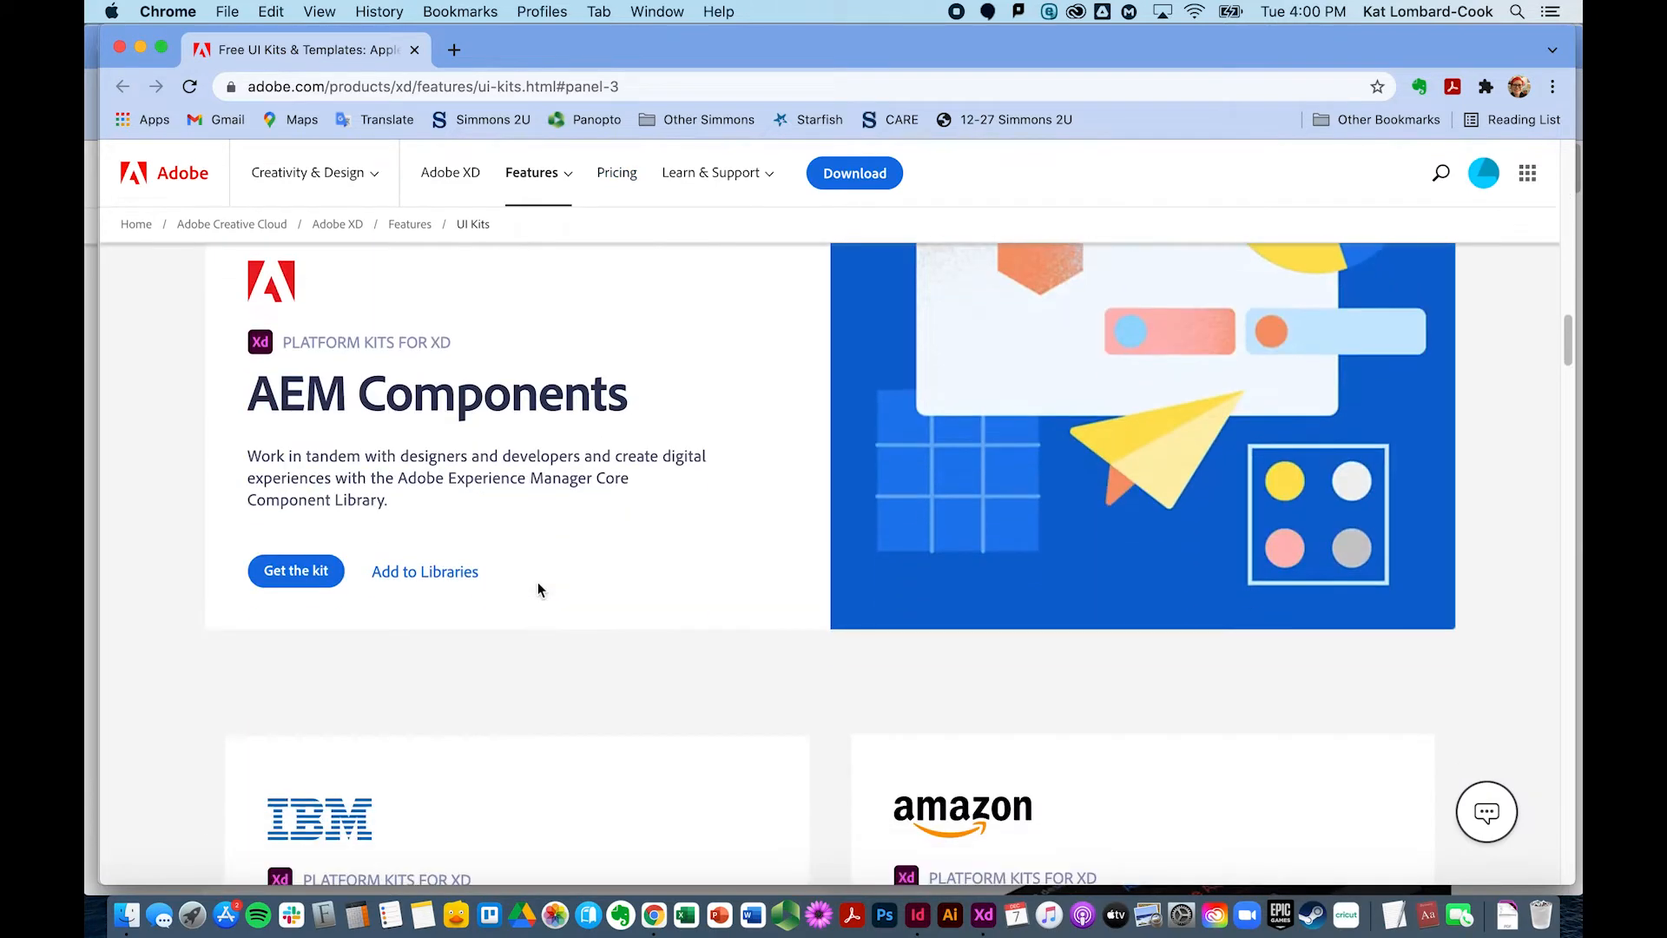
pyautogui.scroll(-1, 538, 589)
pyautogui.scroll(-3, 538, 590)
pyautogui.scroll(4, 538, 590)
pyautogui.scroll(-1, 573, 583)
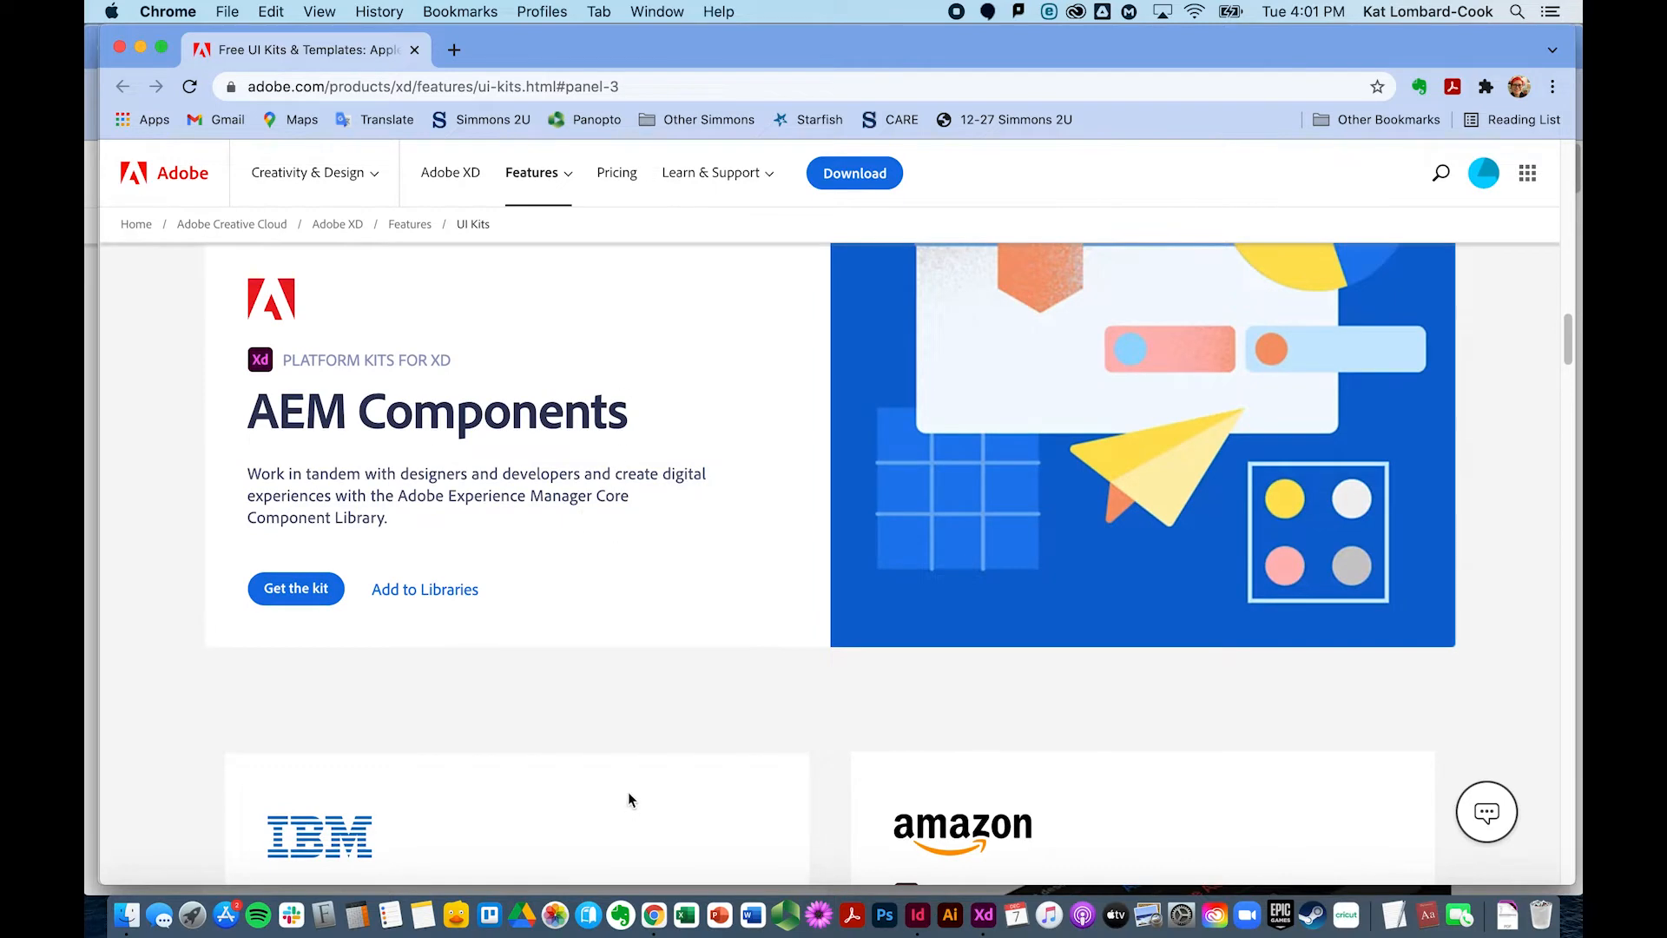
pyautogui.scroll(-10, 629, 793)
pyautogui.scroll(4, 1165, 606)
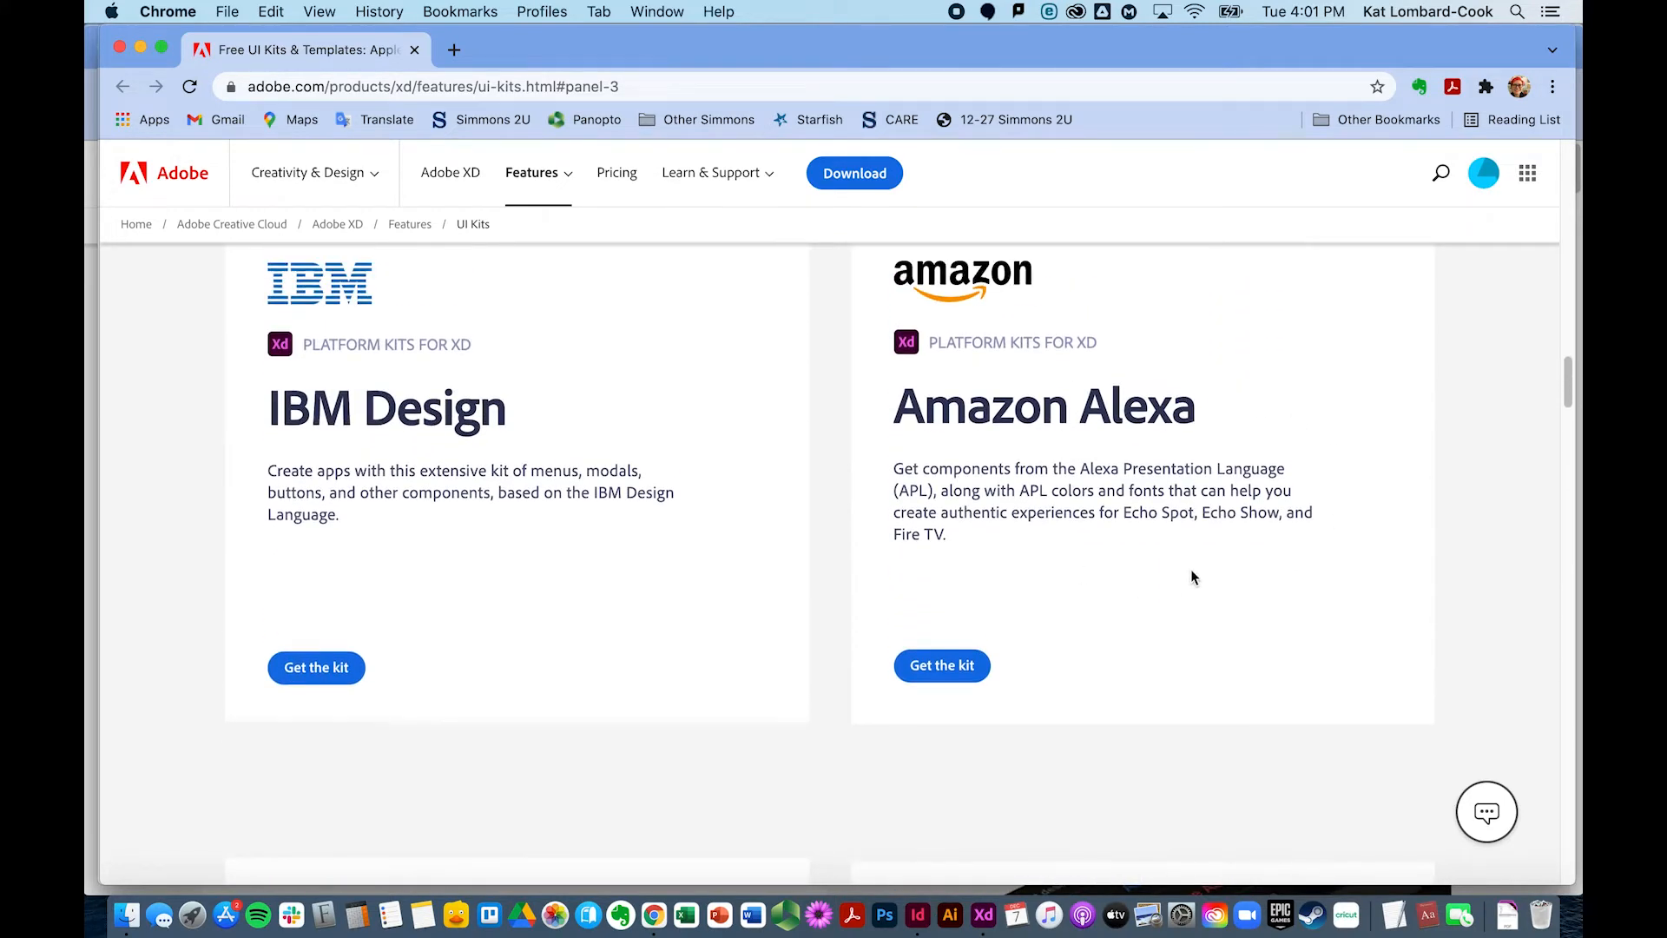
pyautogui.scroll(-7, 1186, 571)
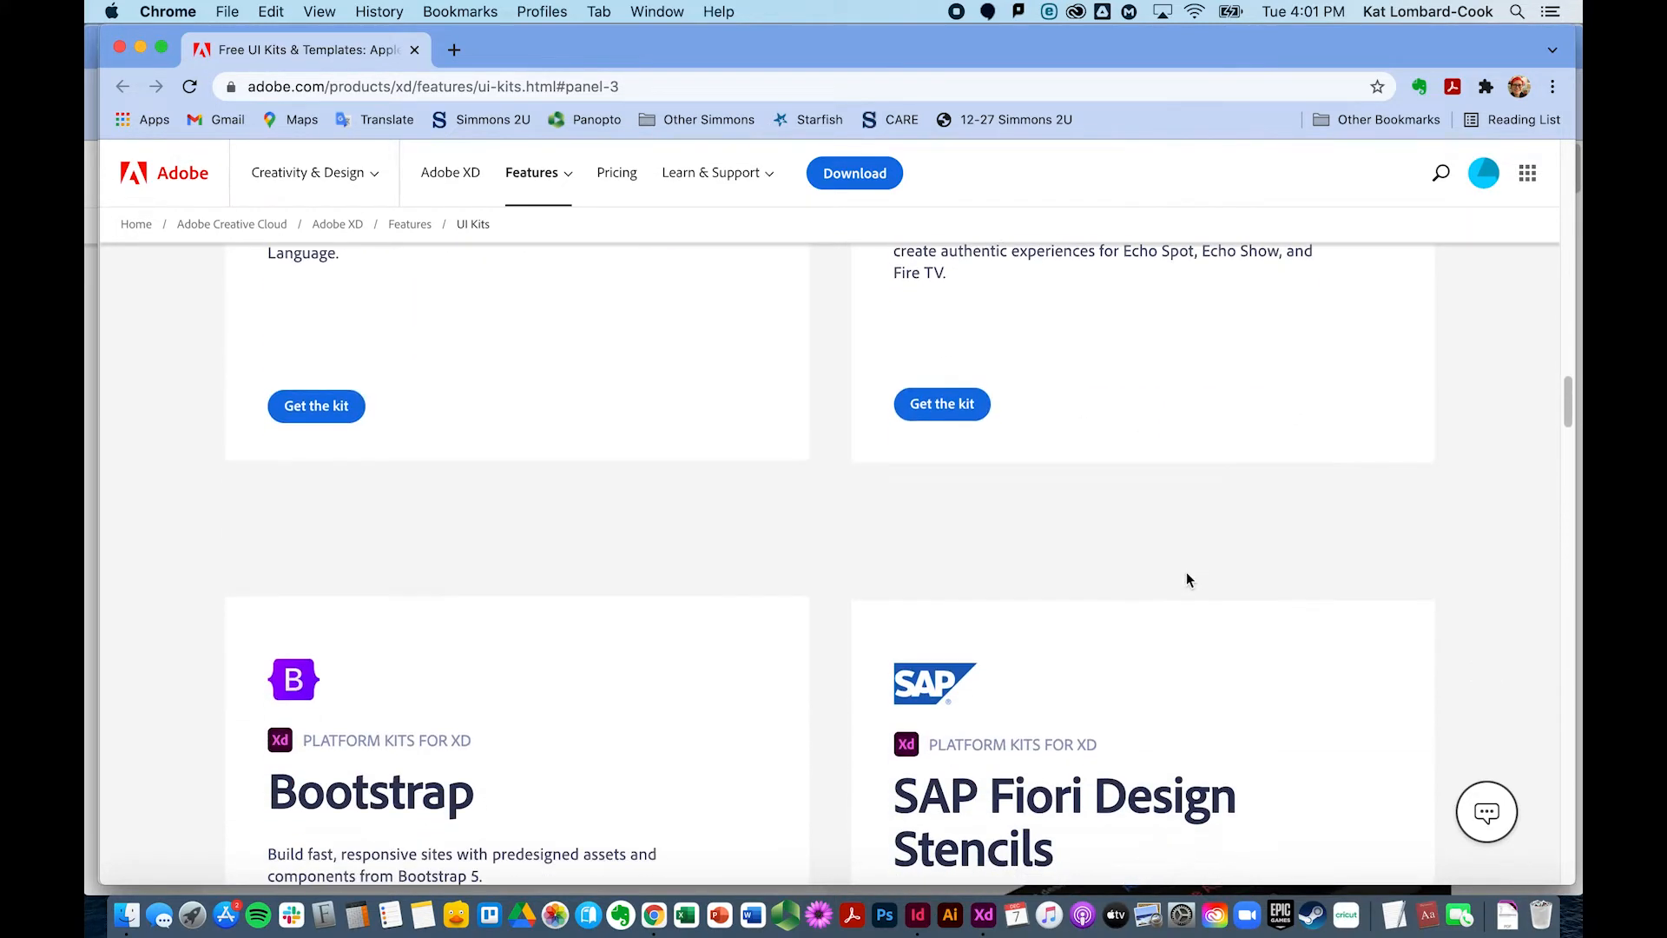
pyautogui.scroll(-4, 1186, 571)
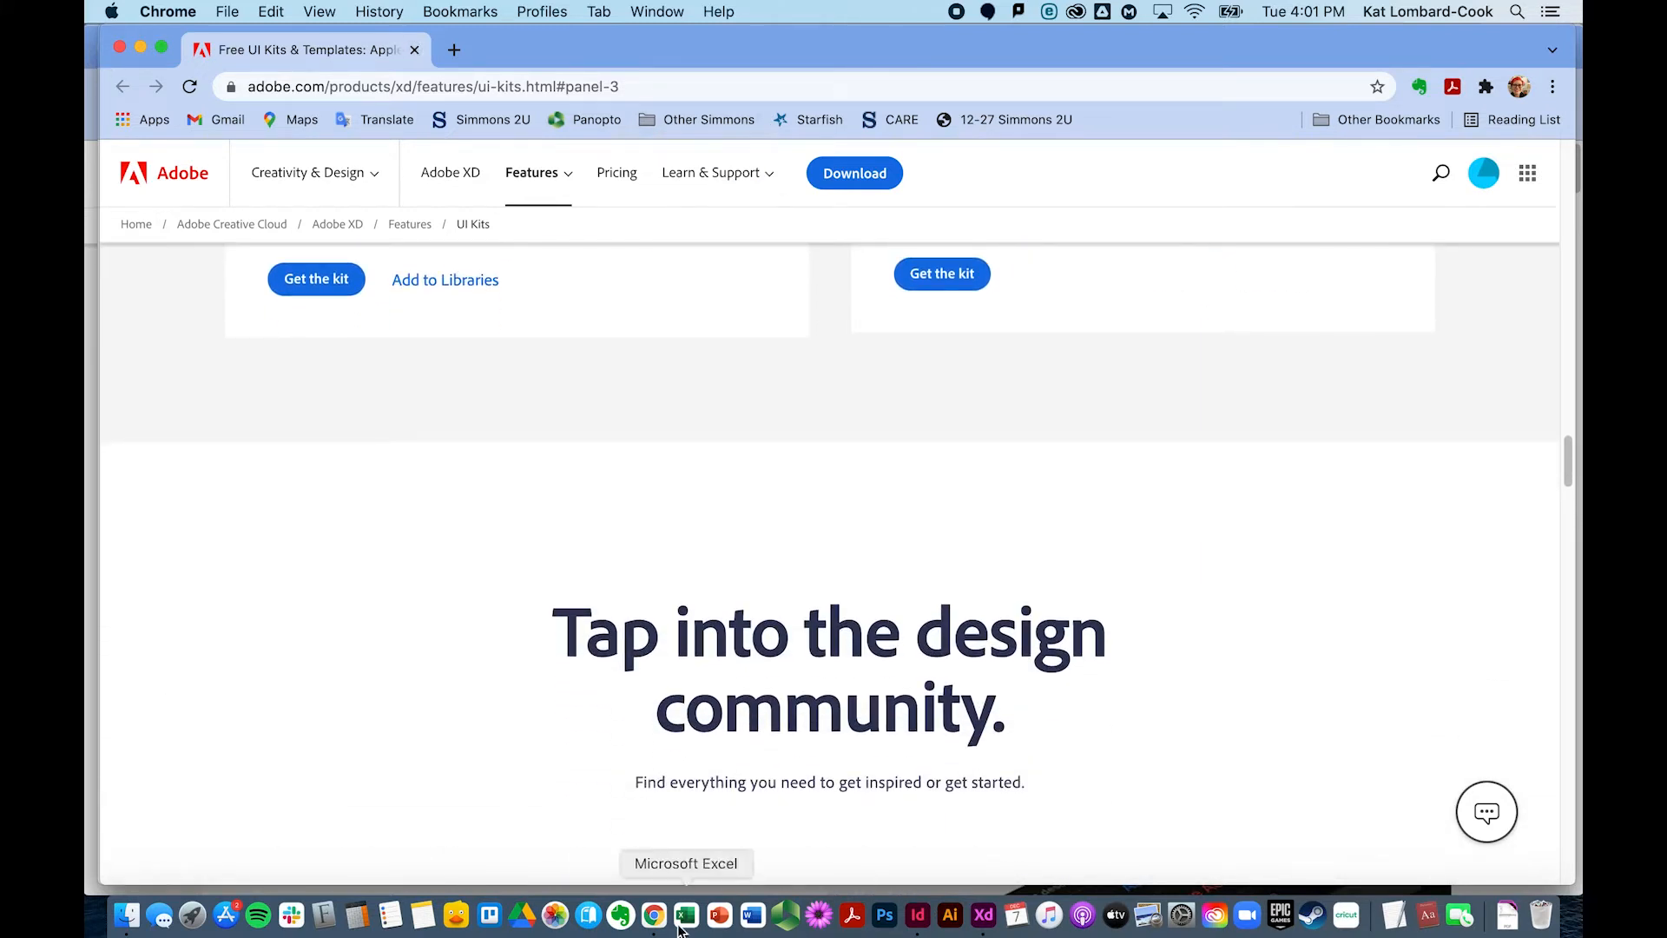
# - Switch to Adobe XD, open the Material Design Light Theme library and look through its colors and character styles
pyautogui.click(984, 927)
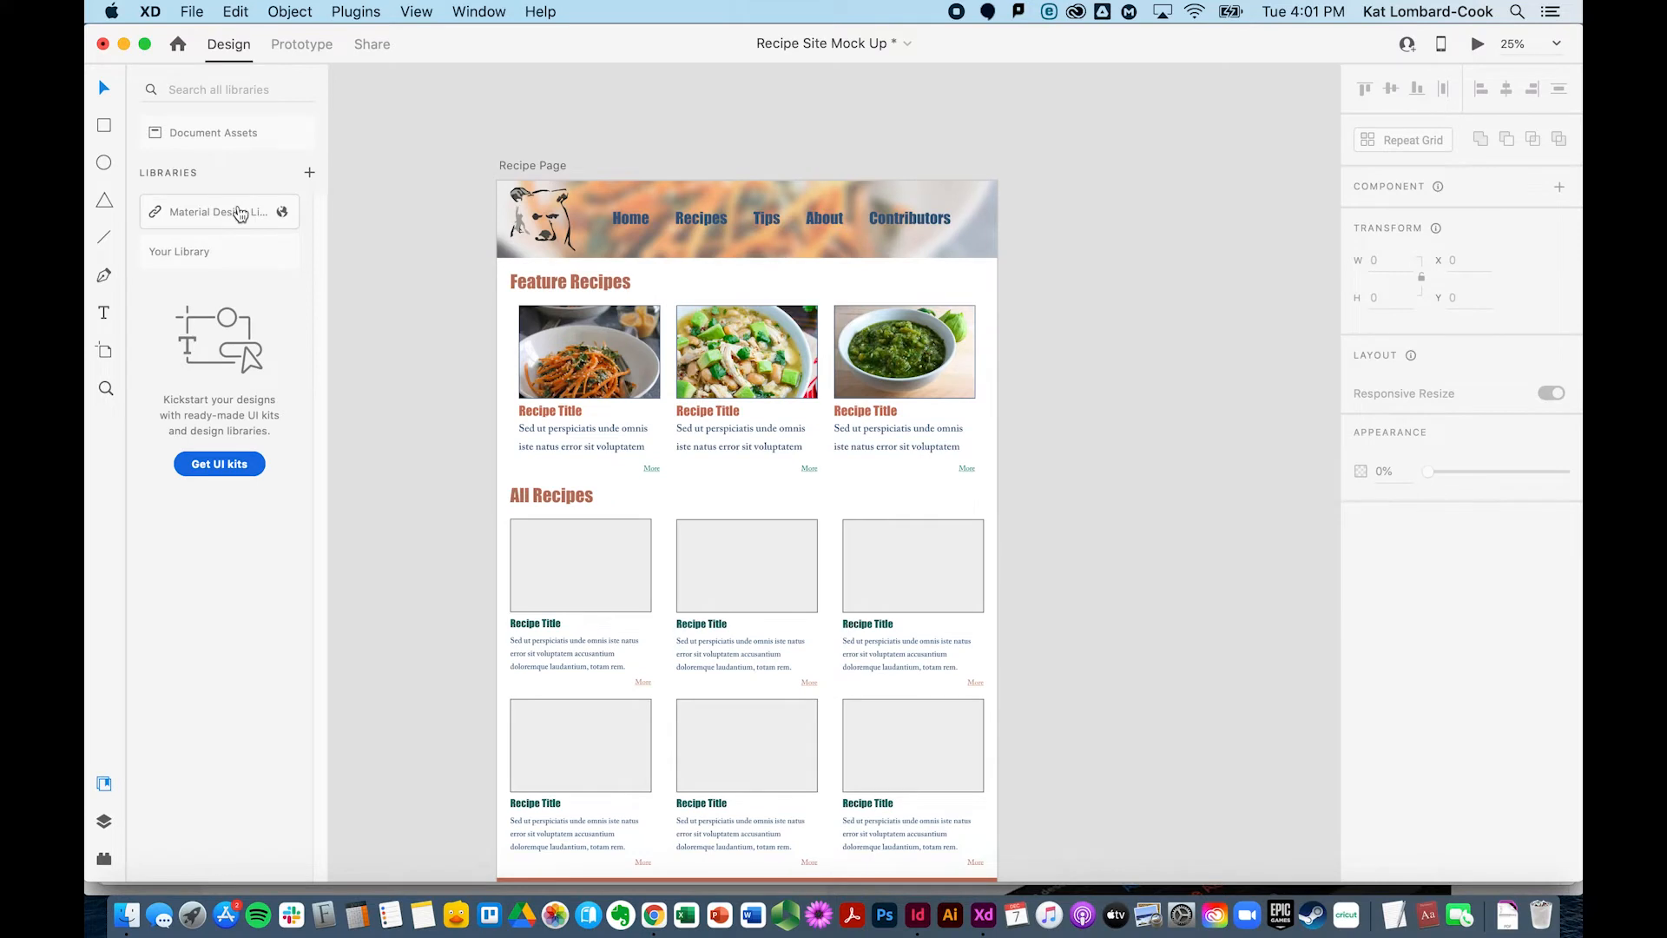
pyautogui.click(223, 213)
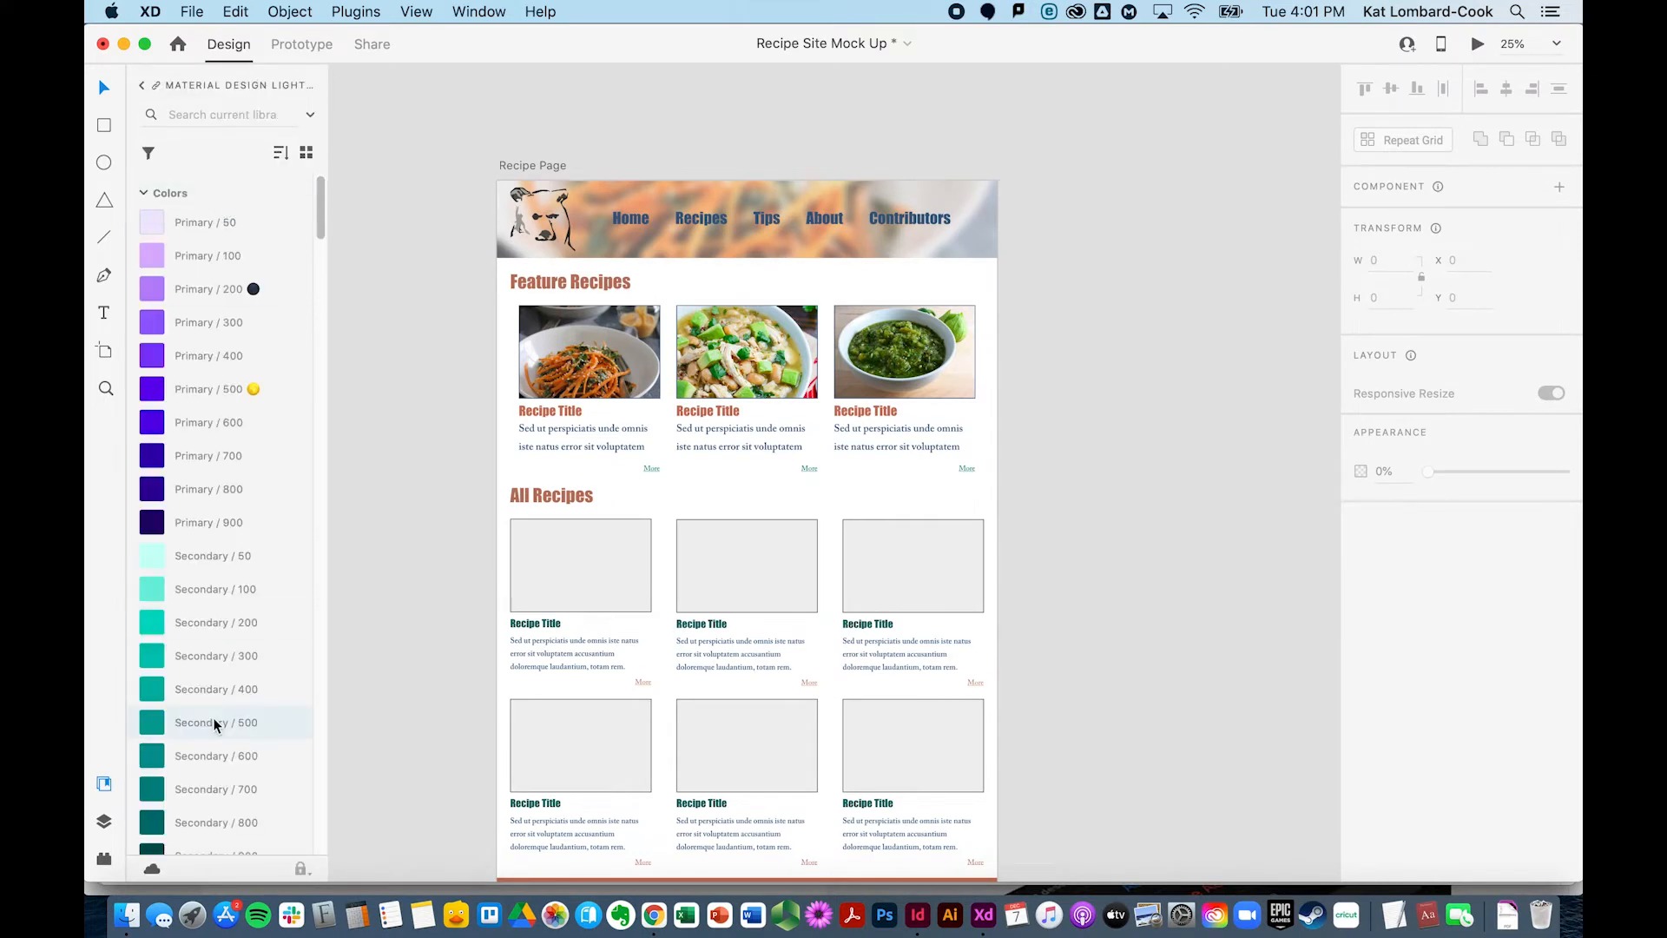
pyautogui.scroll(-15, 196, 799)
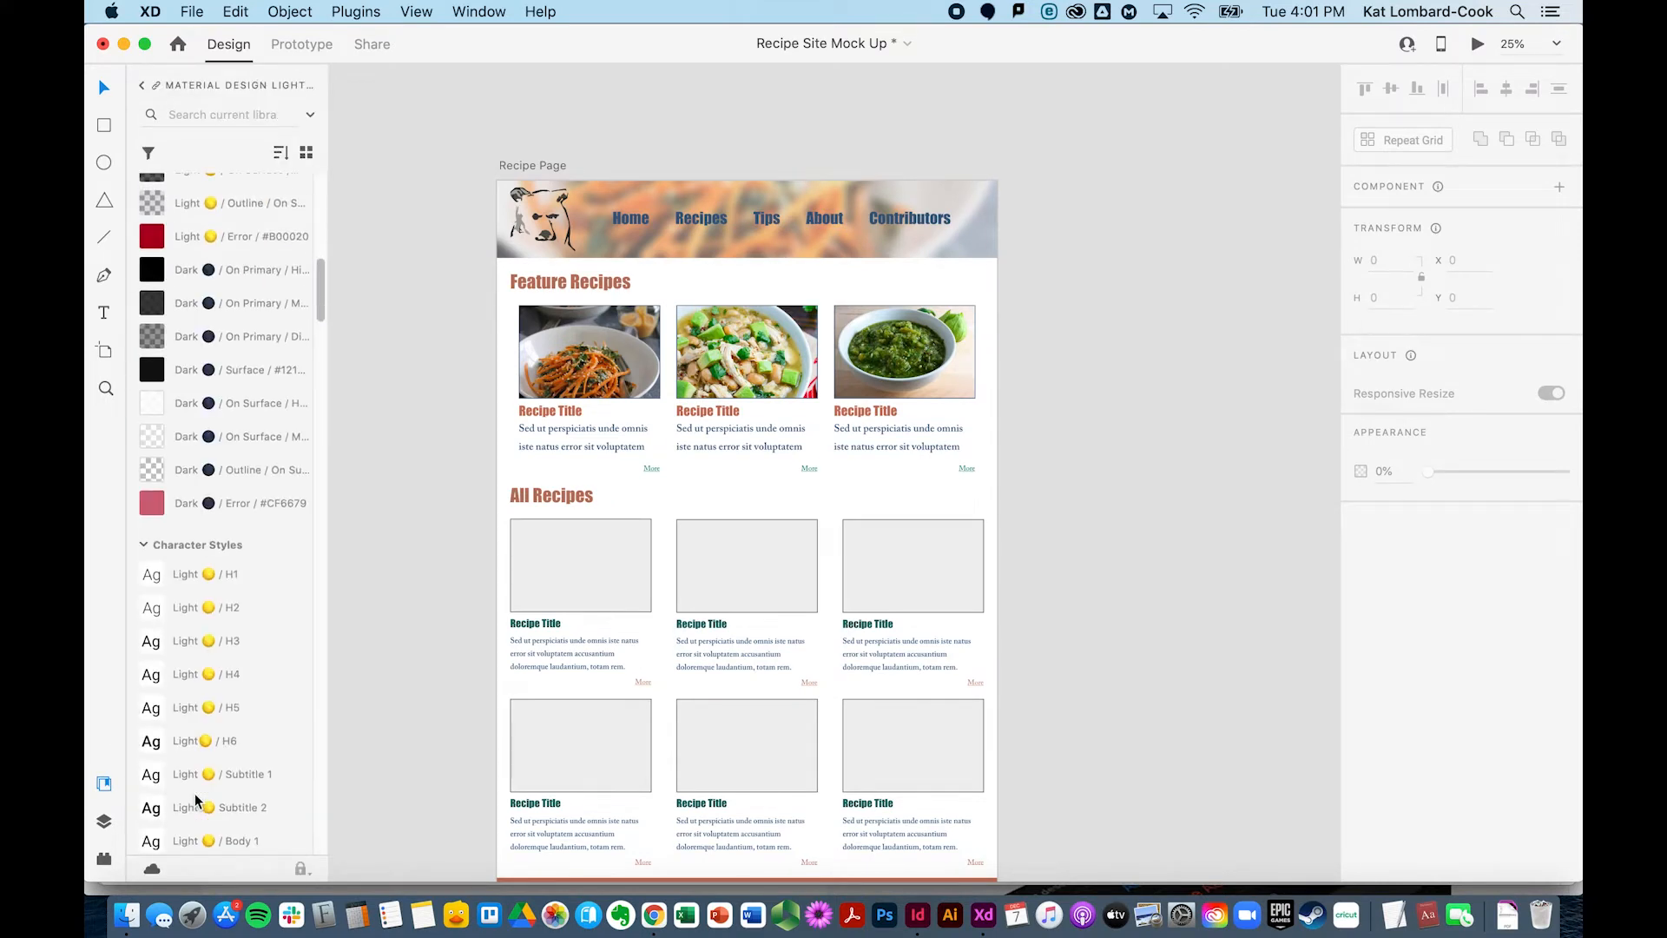
pyautogui.scroll(-5, 199, 800)
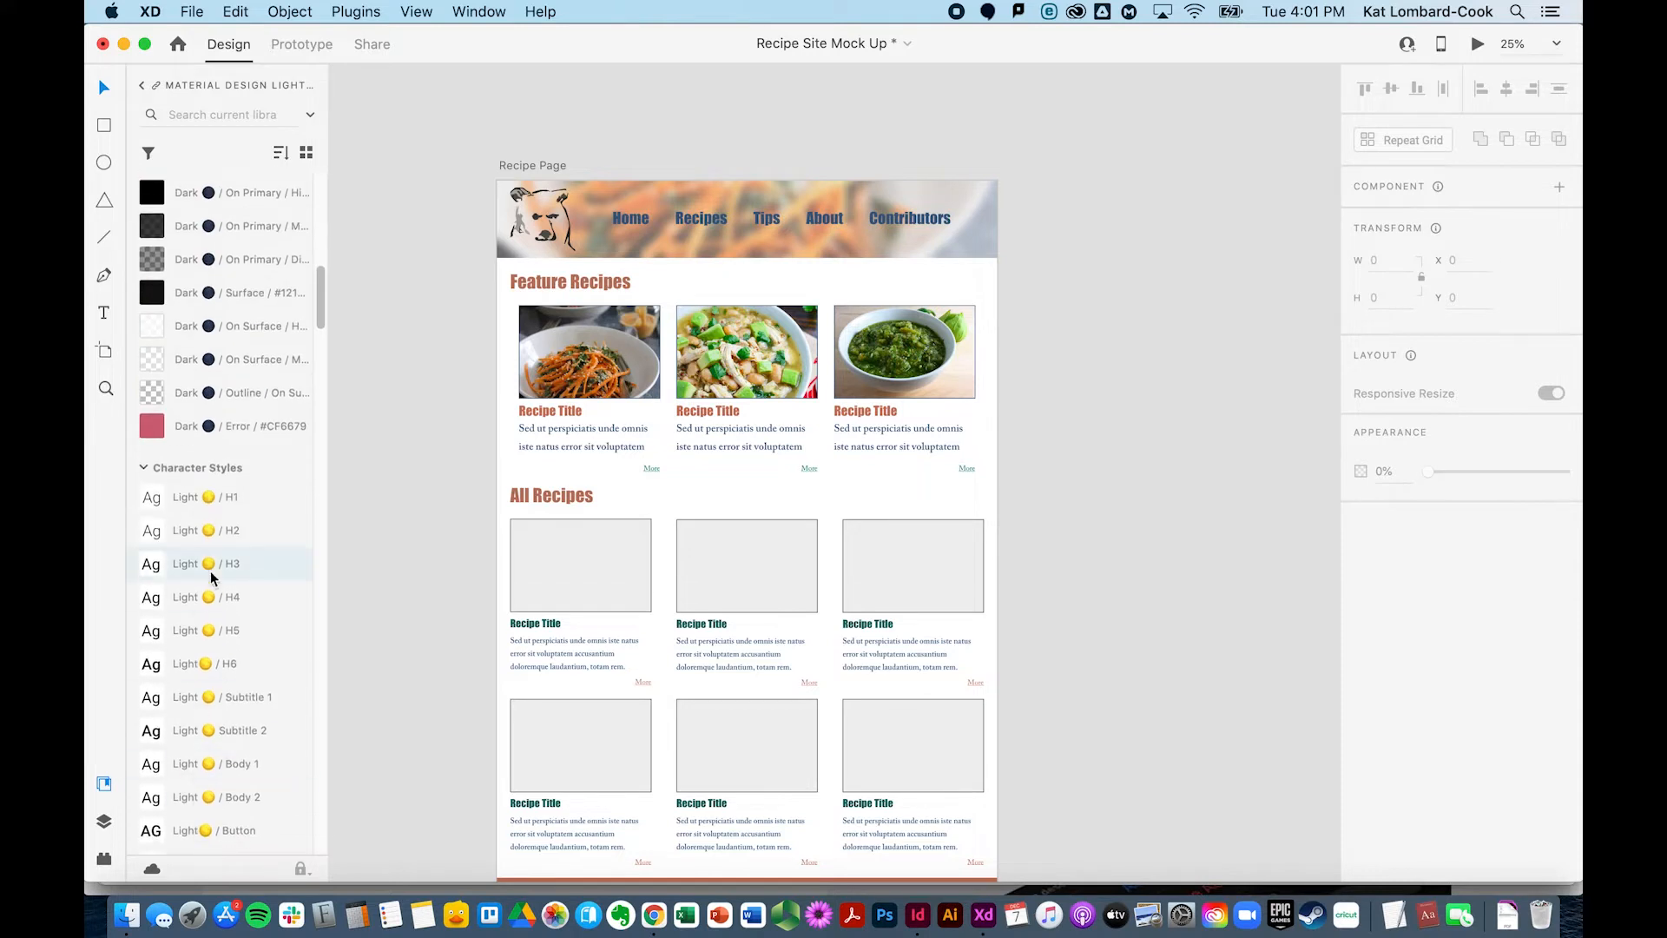
pyautogui.scroll(8, 235, 417)
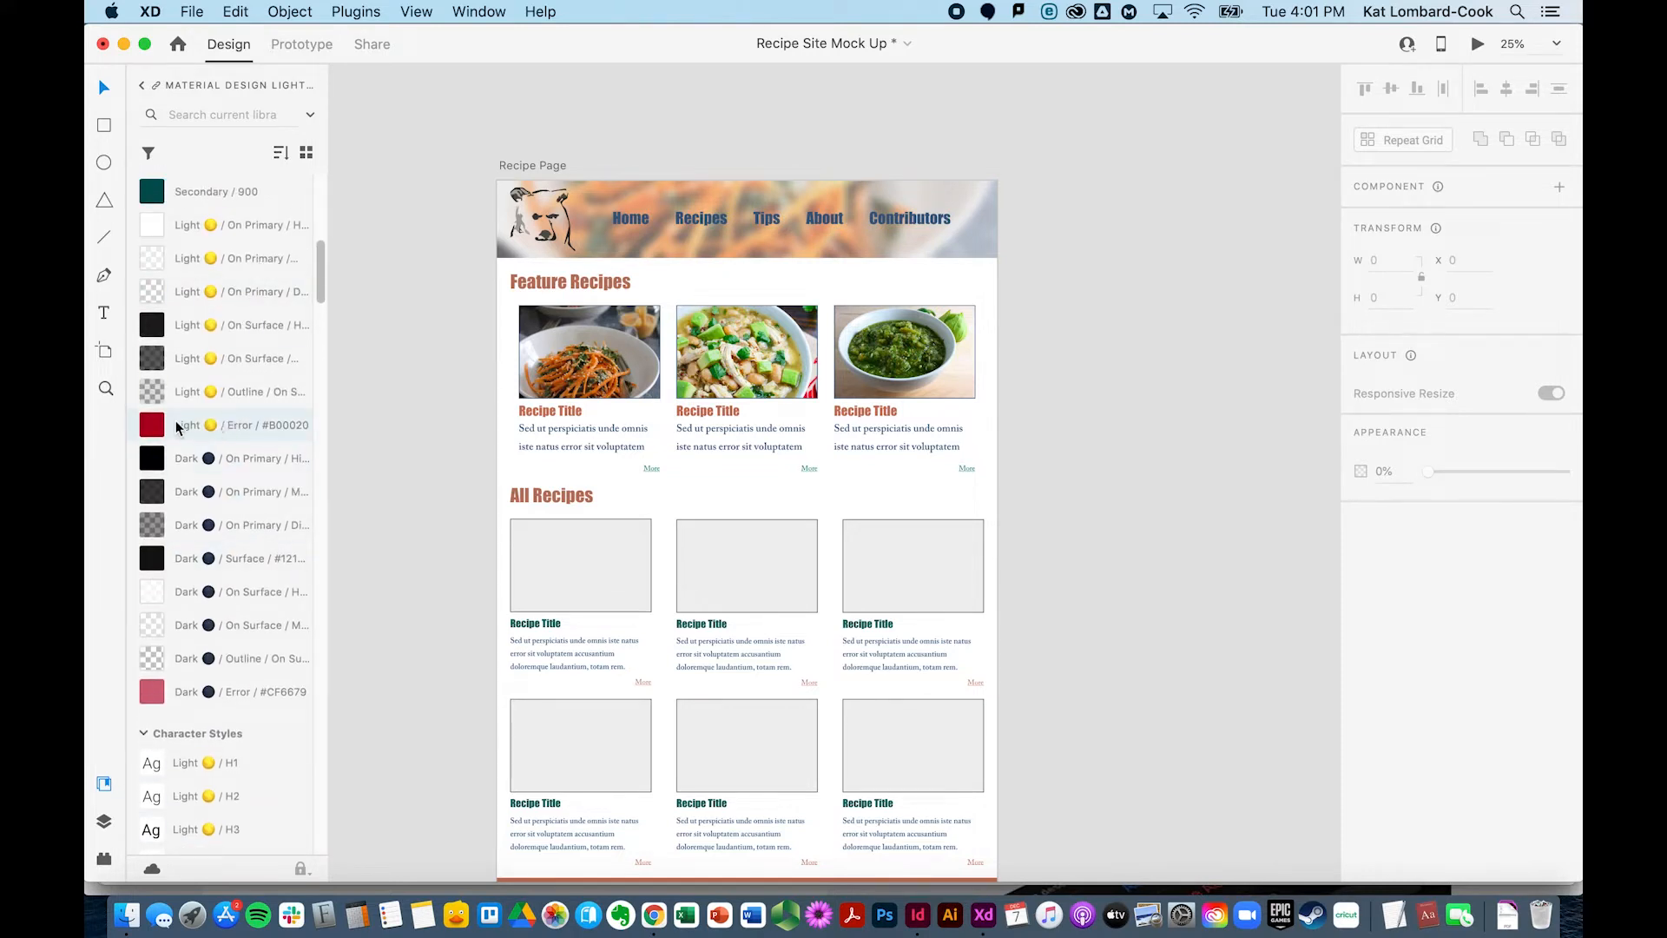
pyautogui.scroll(-4, 254, 744)
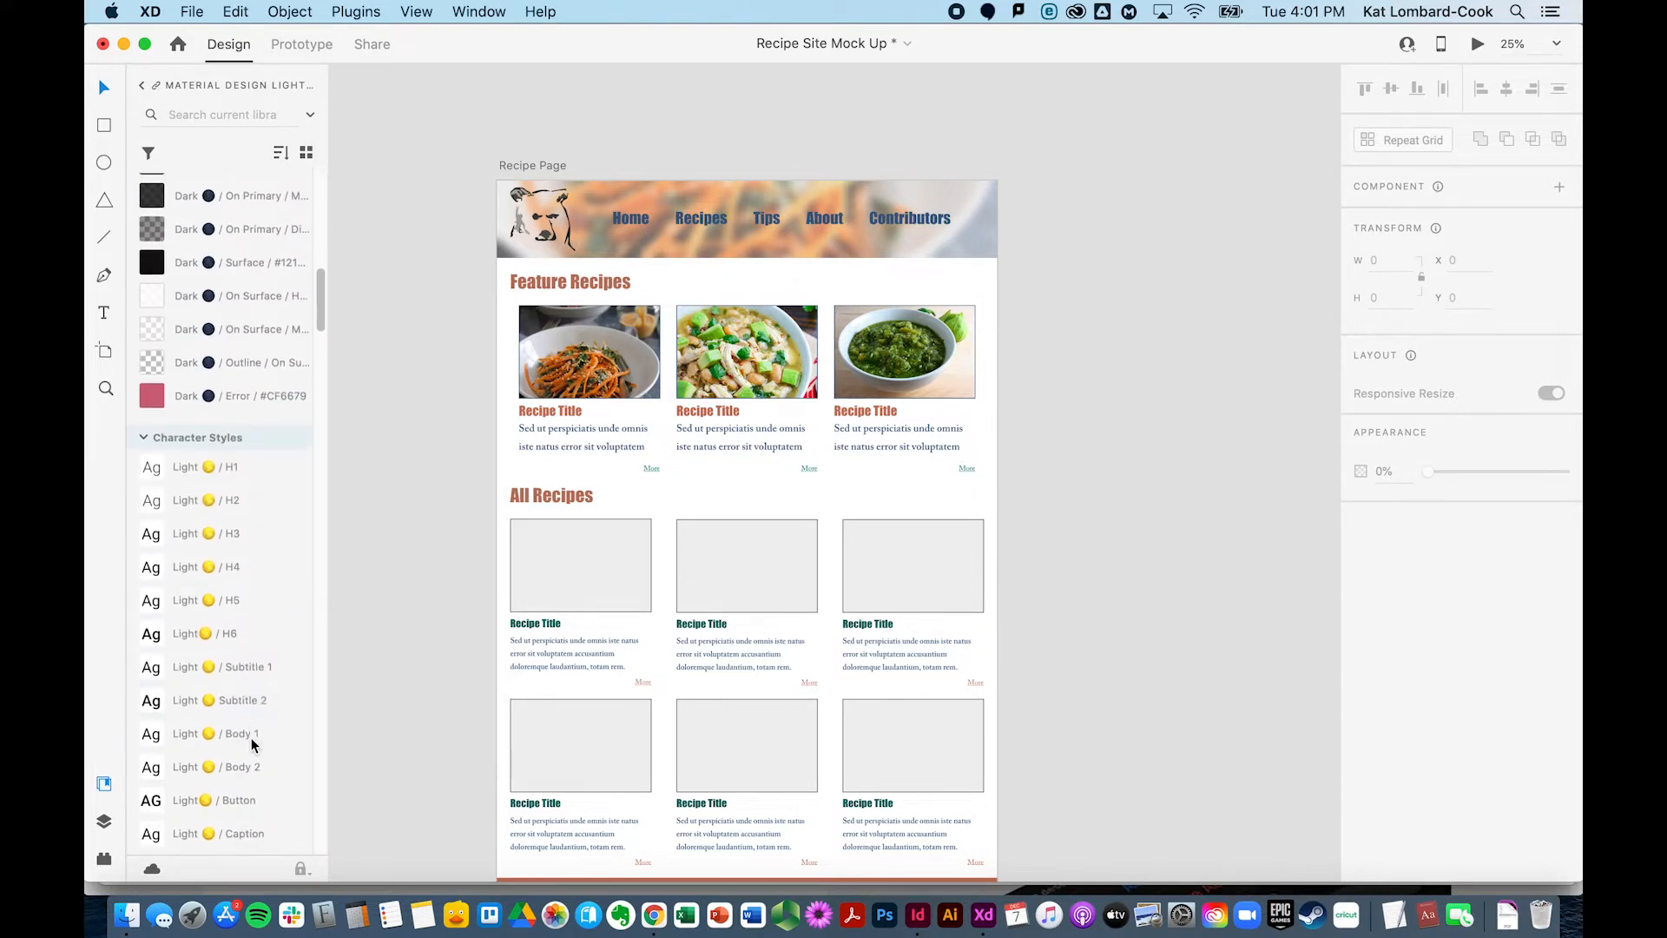
# - Place the library's right chevron icon just past the Feature Recipes row's right end and the left chevron icon before its first card
pyautogui.scroll(-9, 231, 786)
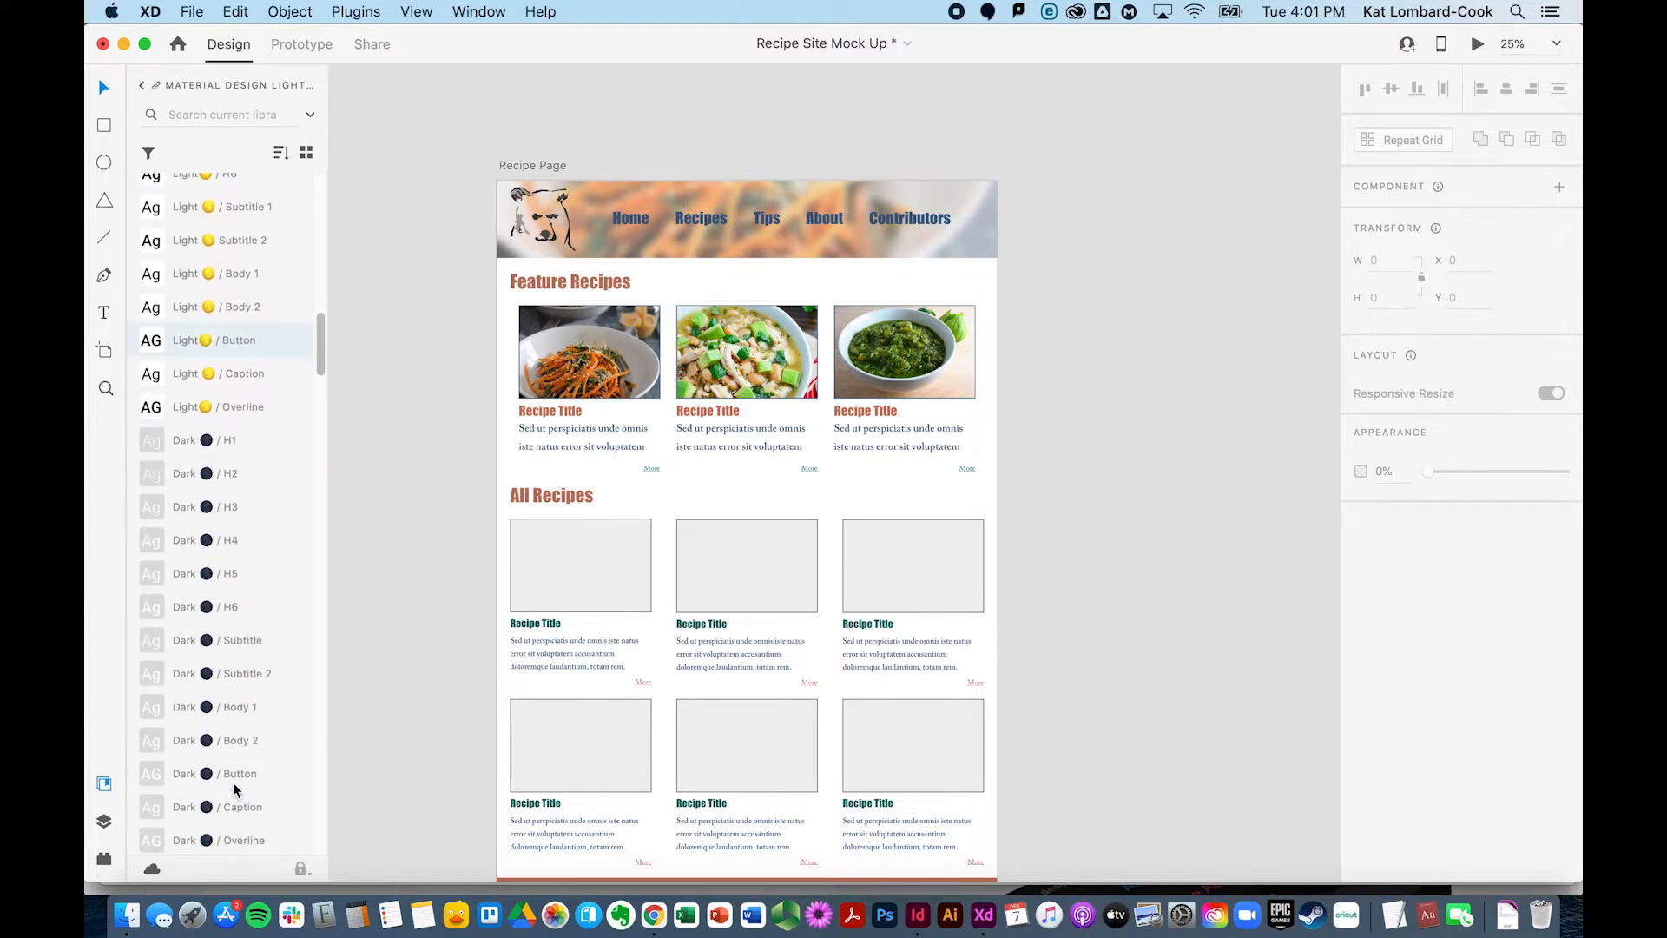
pyautogui.scroll(-4, 234, 788)
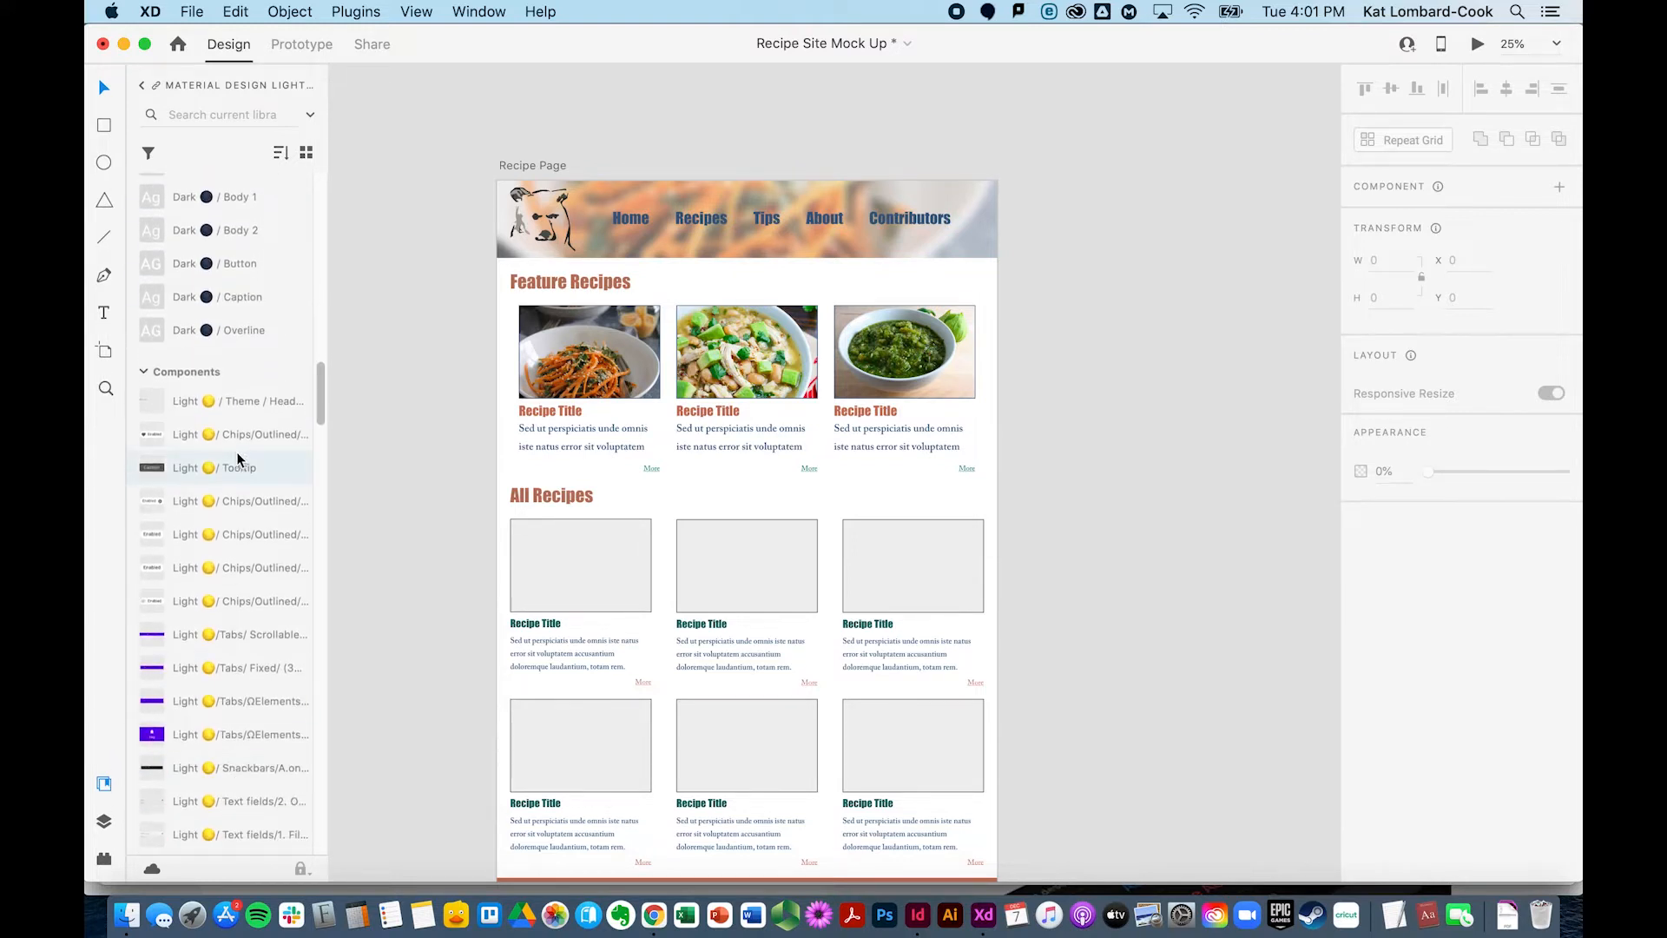
pyautogui.scroll(-10, 231, 754)
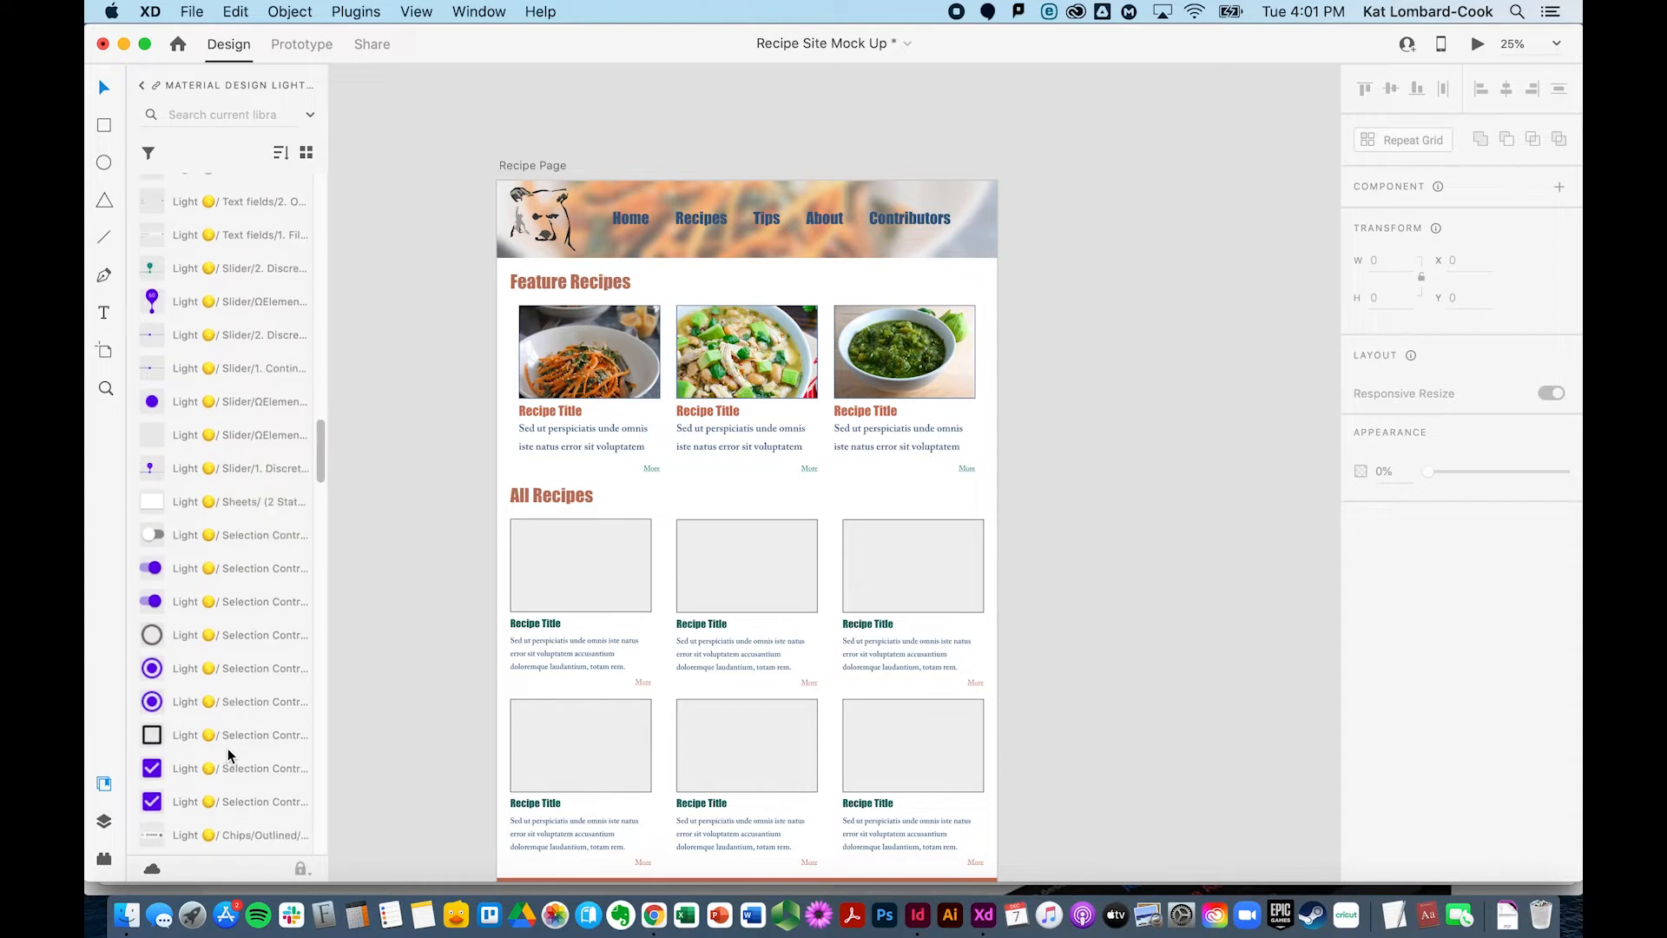
pyautogui.scroll(-6, 230, 756)
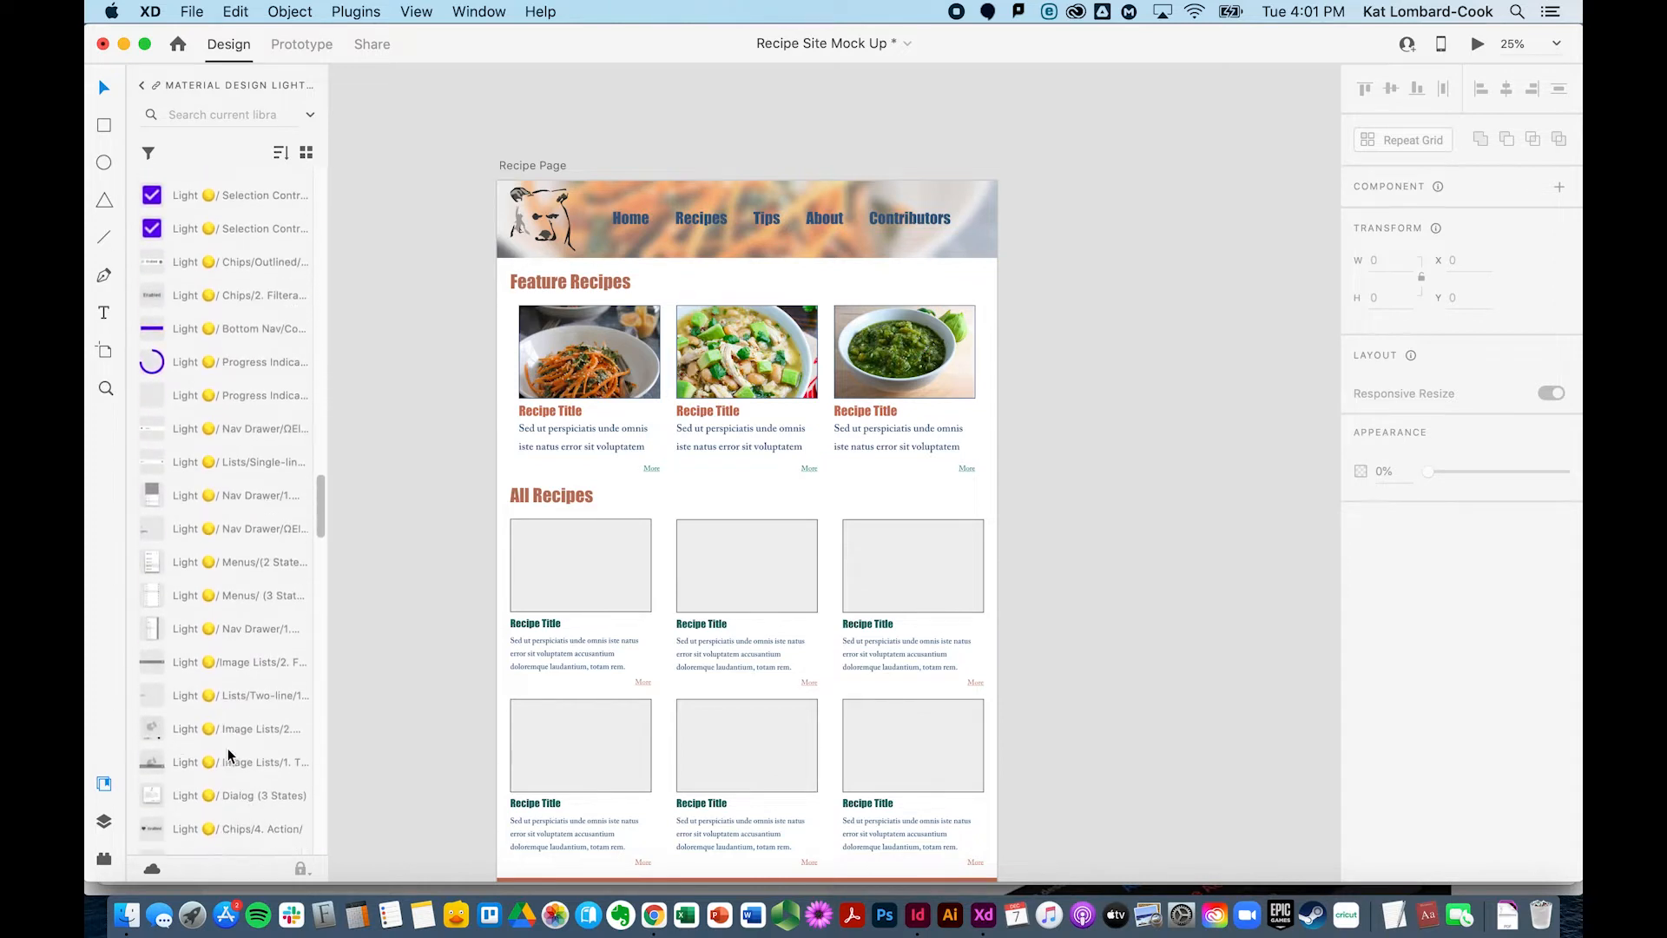
pyautogui.scroll(-10, 230, 755)
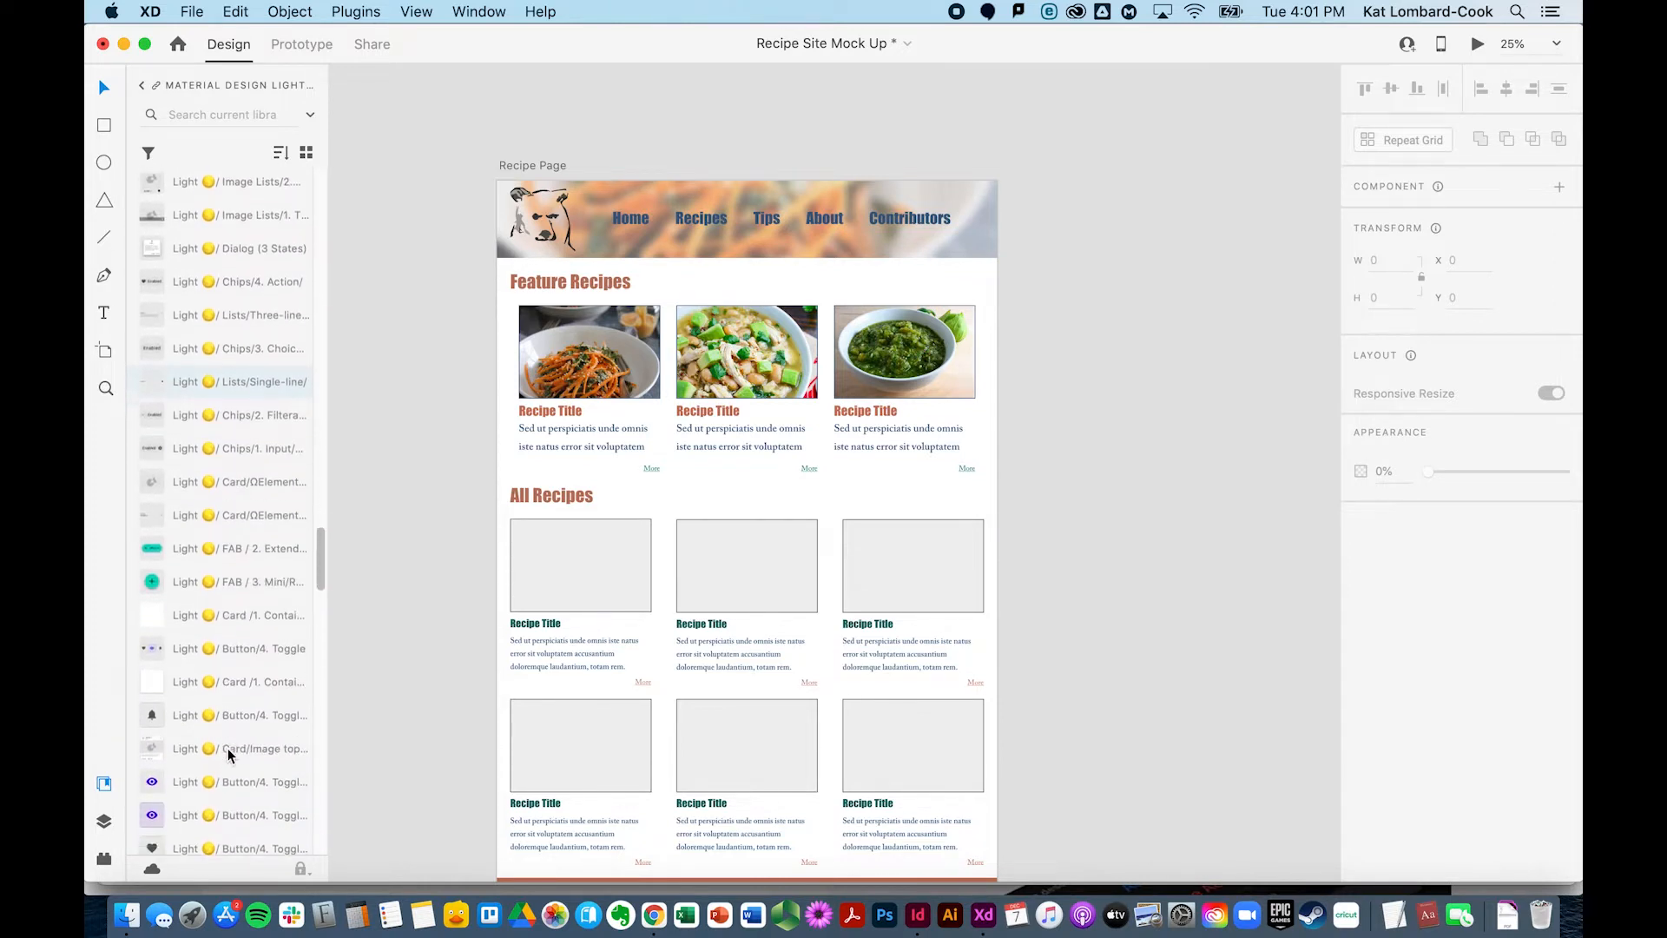
pyautogui.scroll(-10, 230, 752)
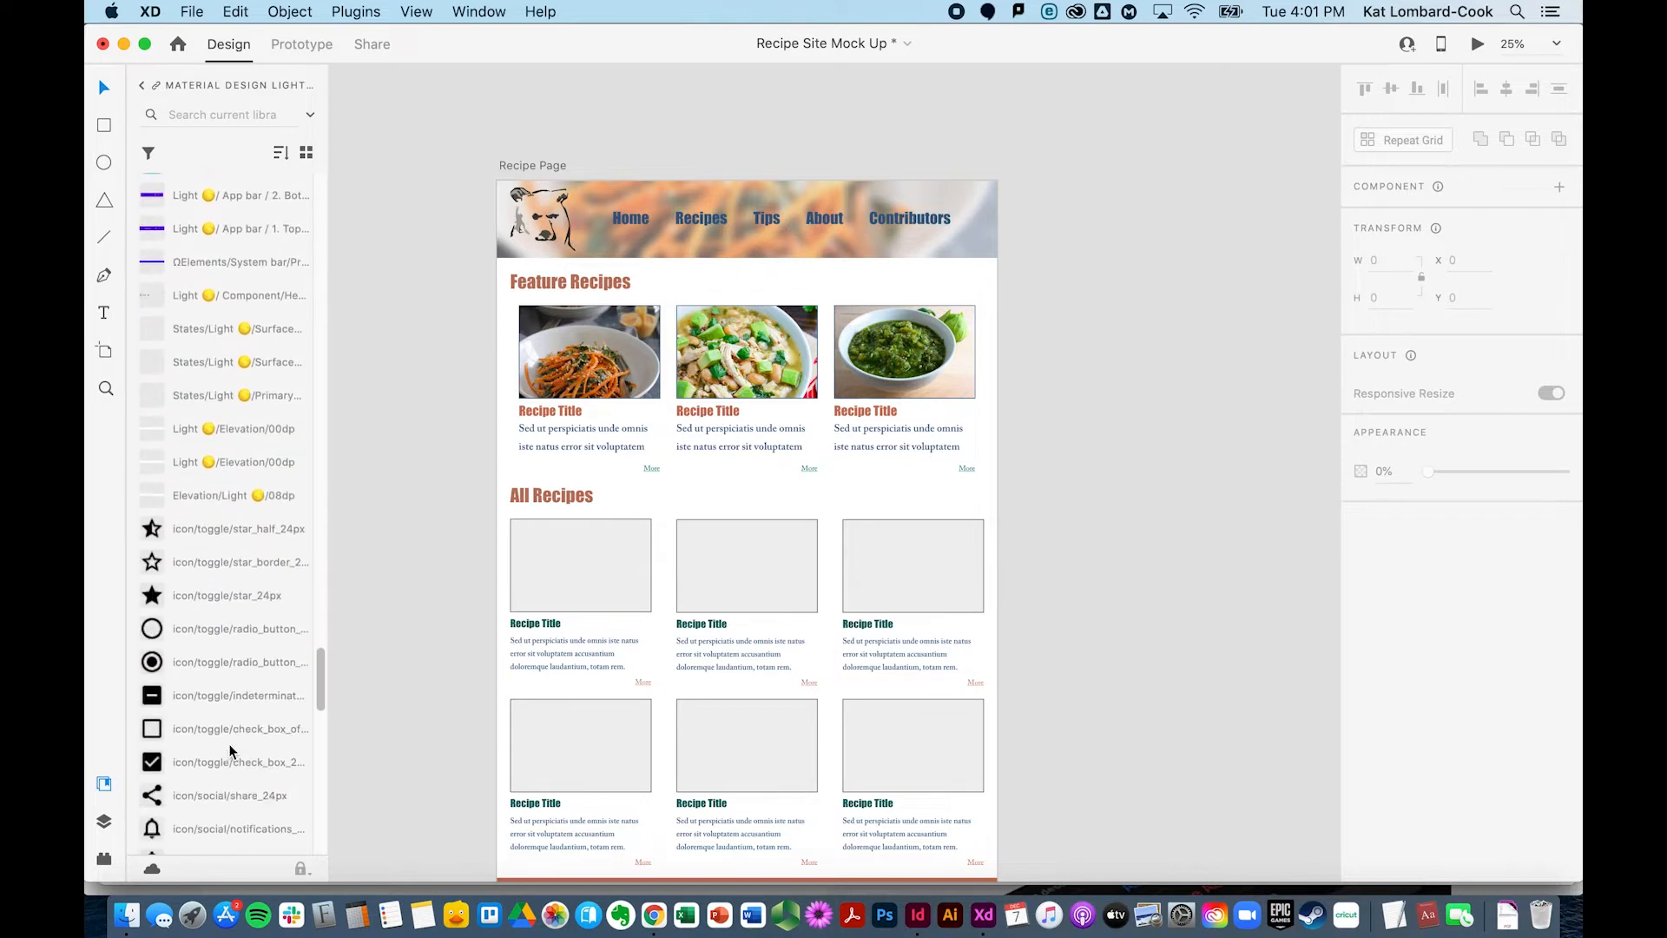
pyautogui.scroll(-2, 231, 751)
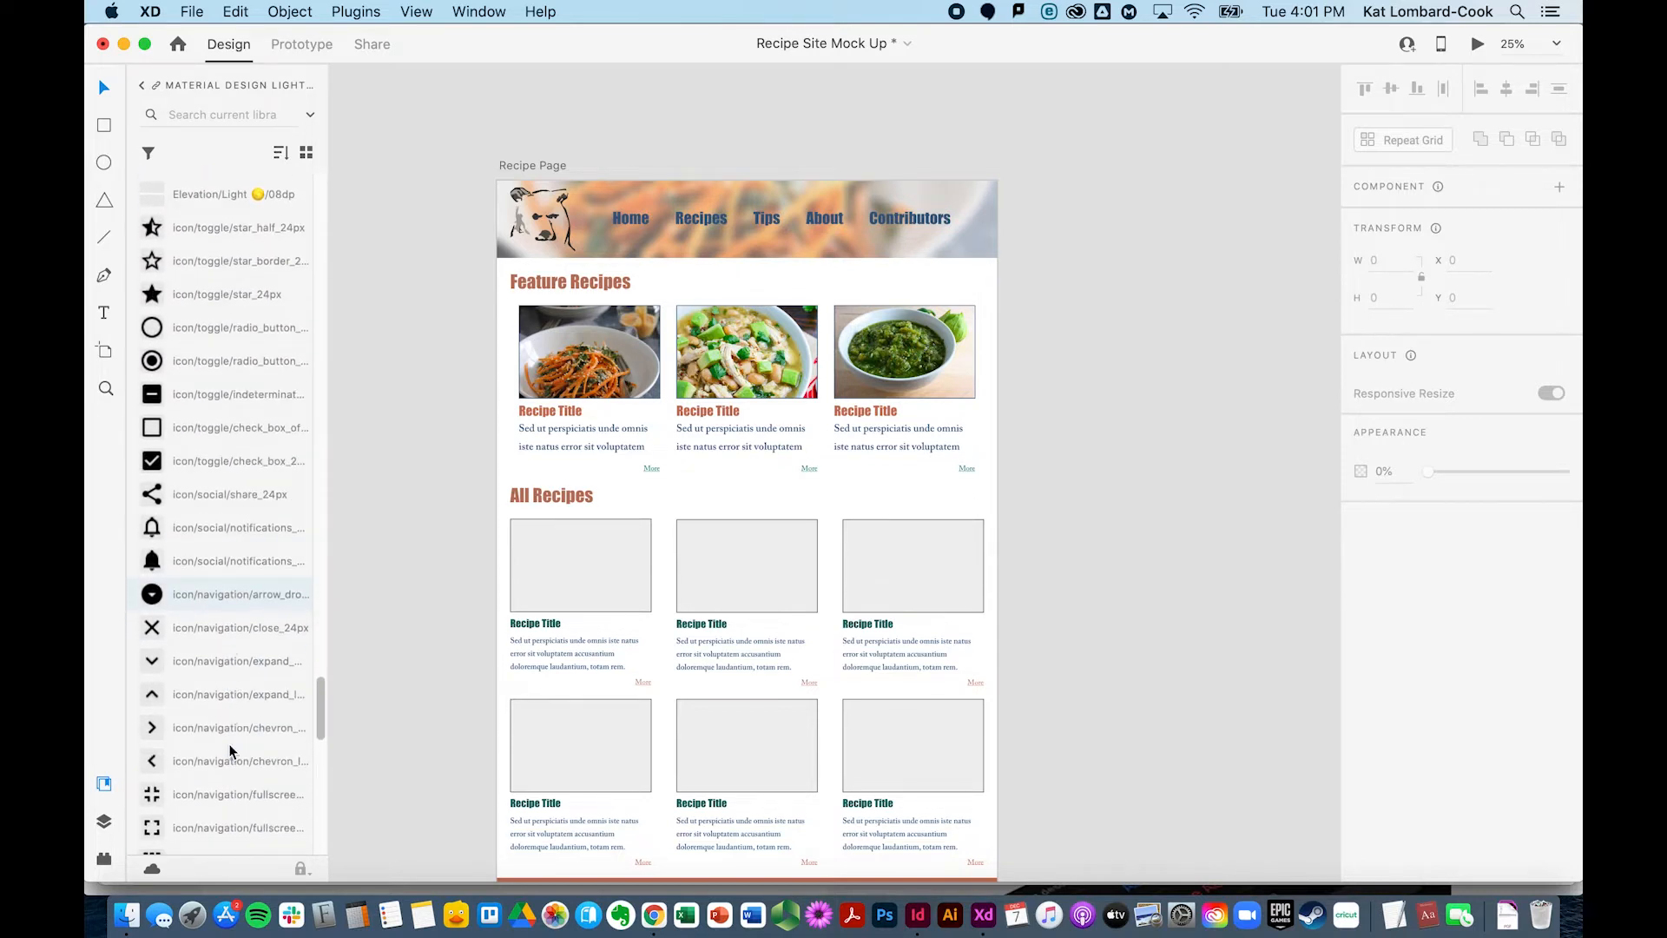
pyautogui.moveTo(202, 734); pyautogui.dragTo(998, 376)
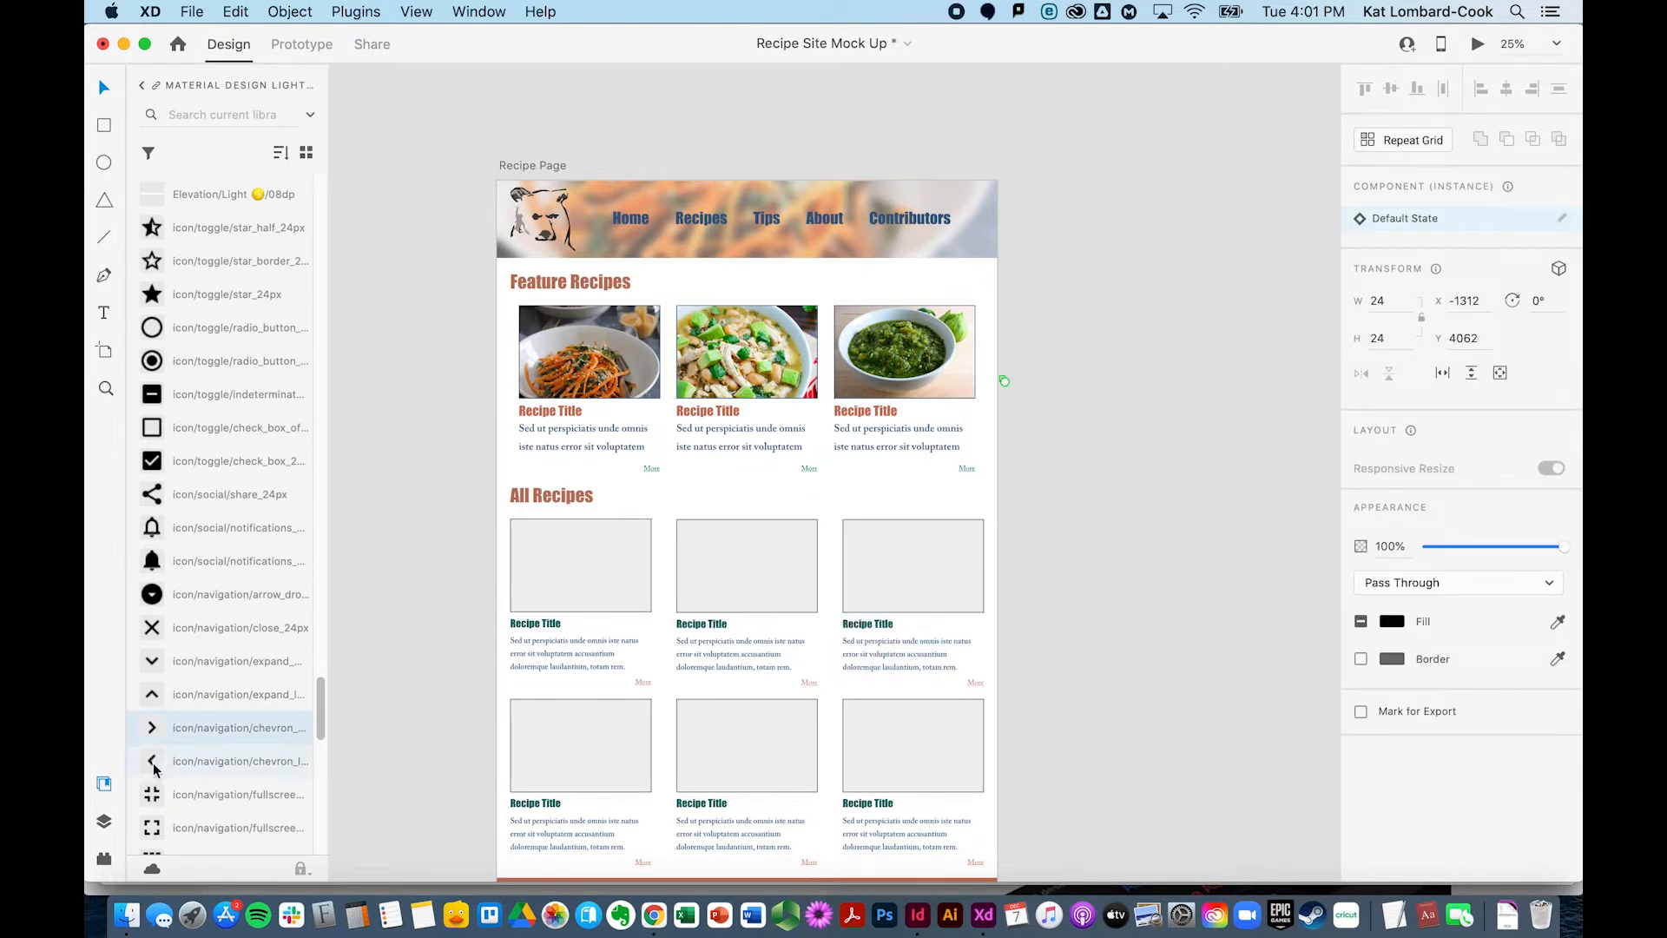
pyautogui.moveTo(148, 764); pyautogui.dragTo(511, 367)
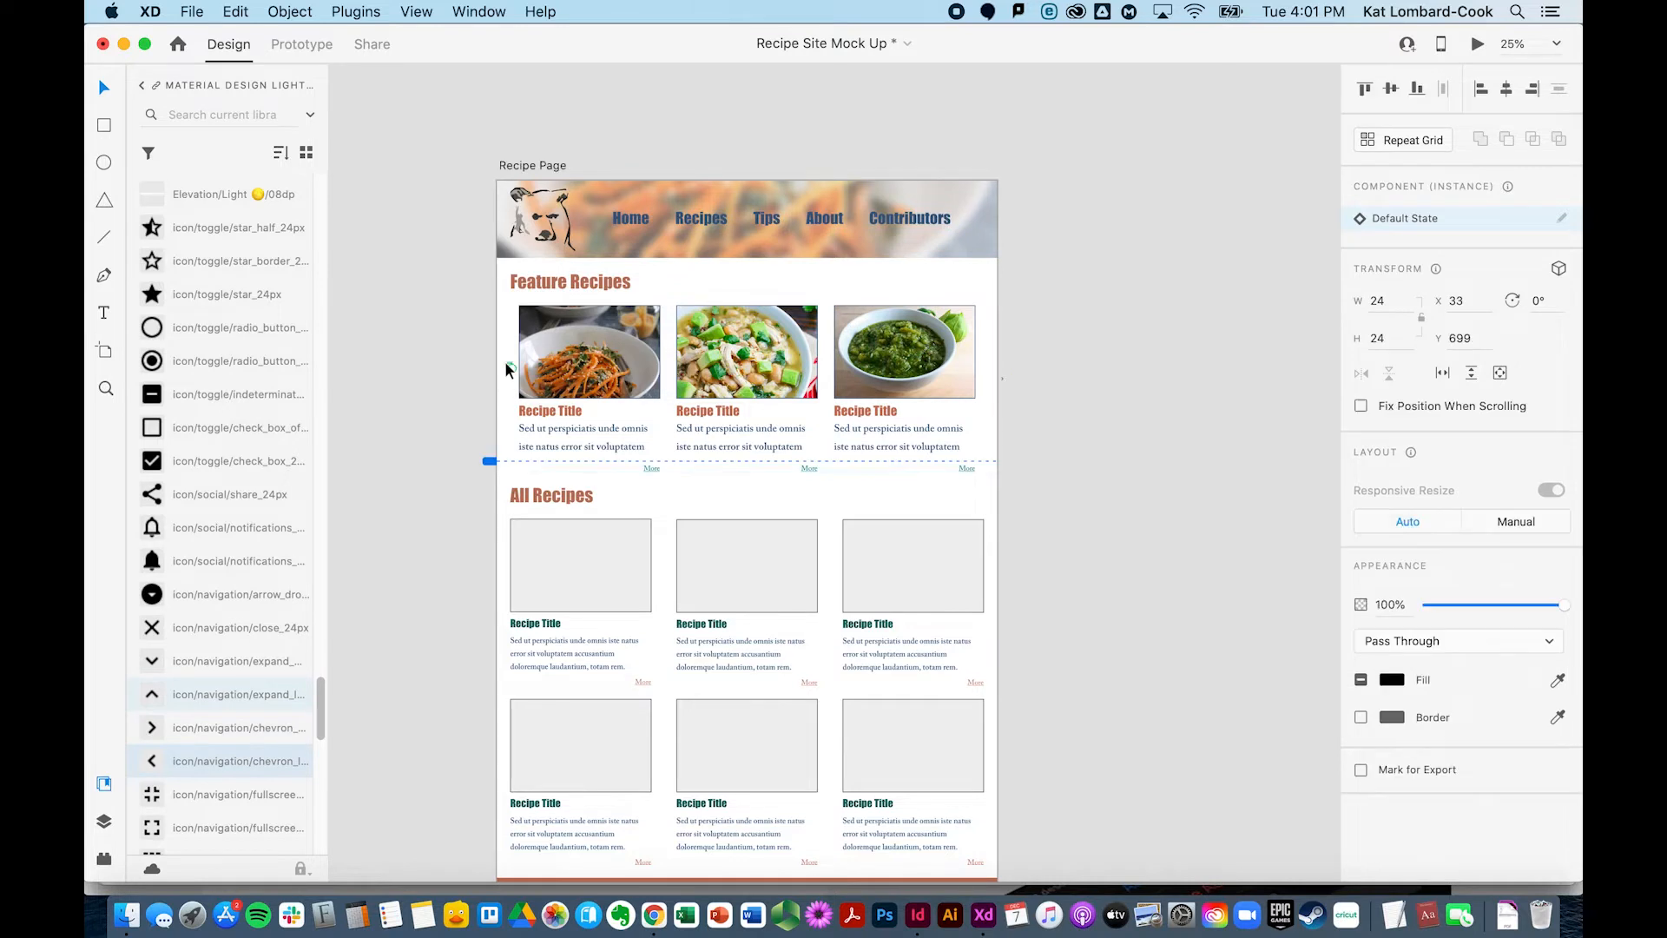
# - Look through the library's remaining navigation, maps, content, alert and action icons, and clear the selection
pyautogui.scroll(-5, 231, 759)
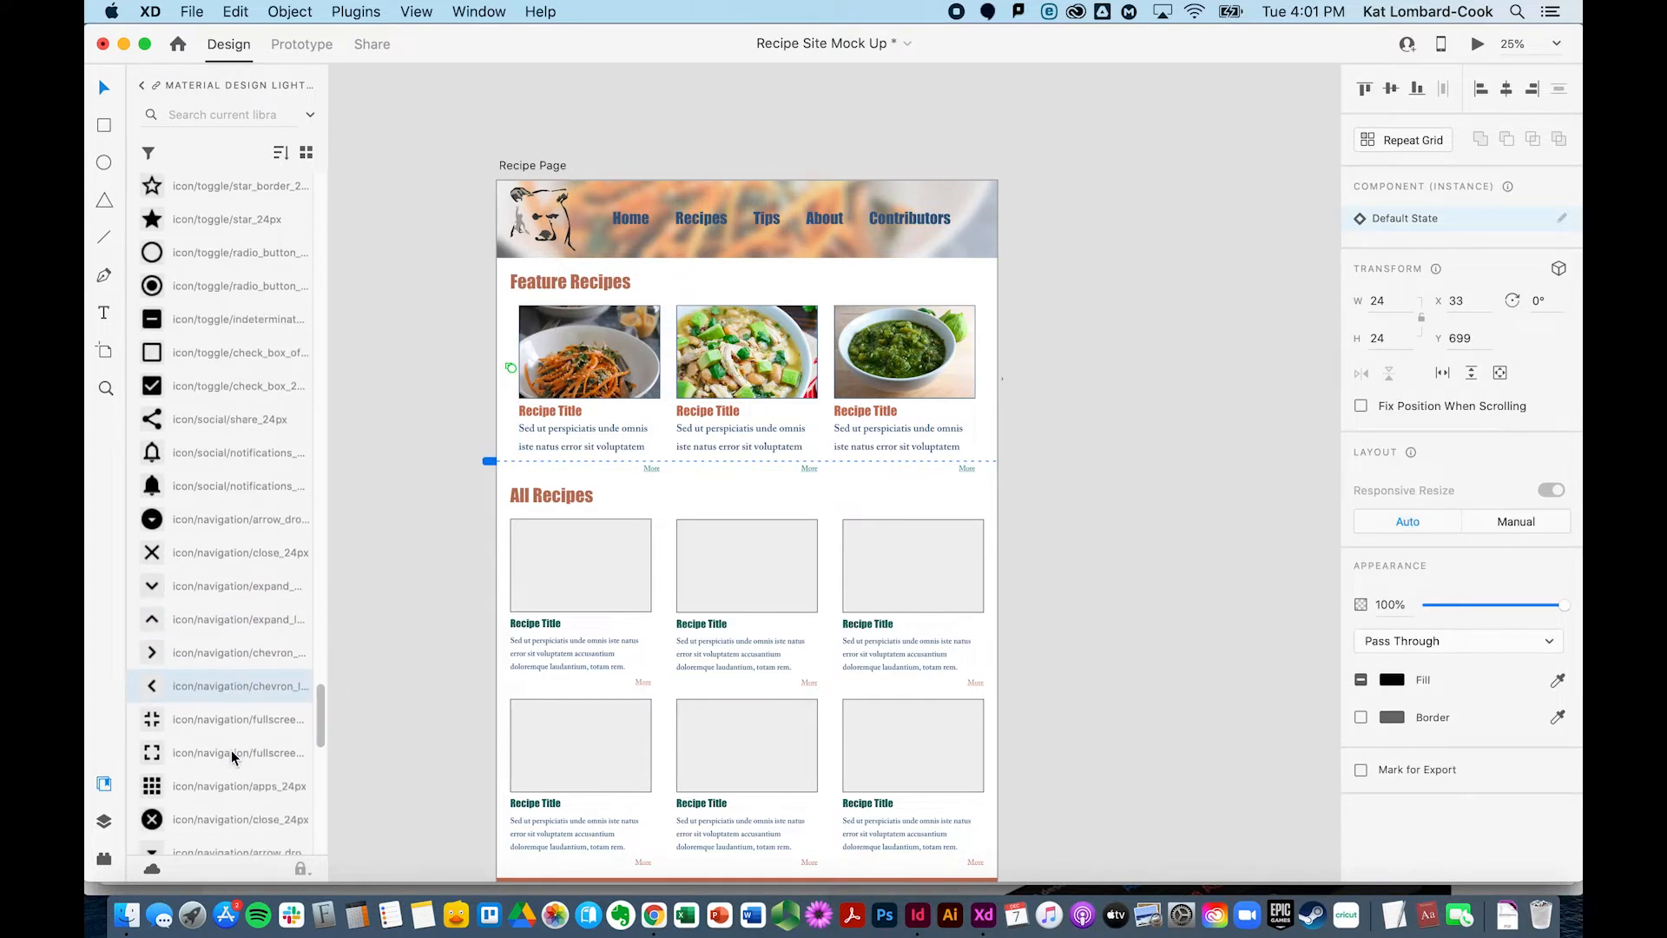
pyautogui.scroll(-12, 231, 759)
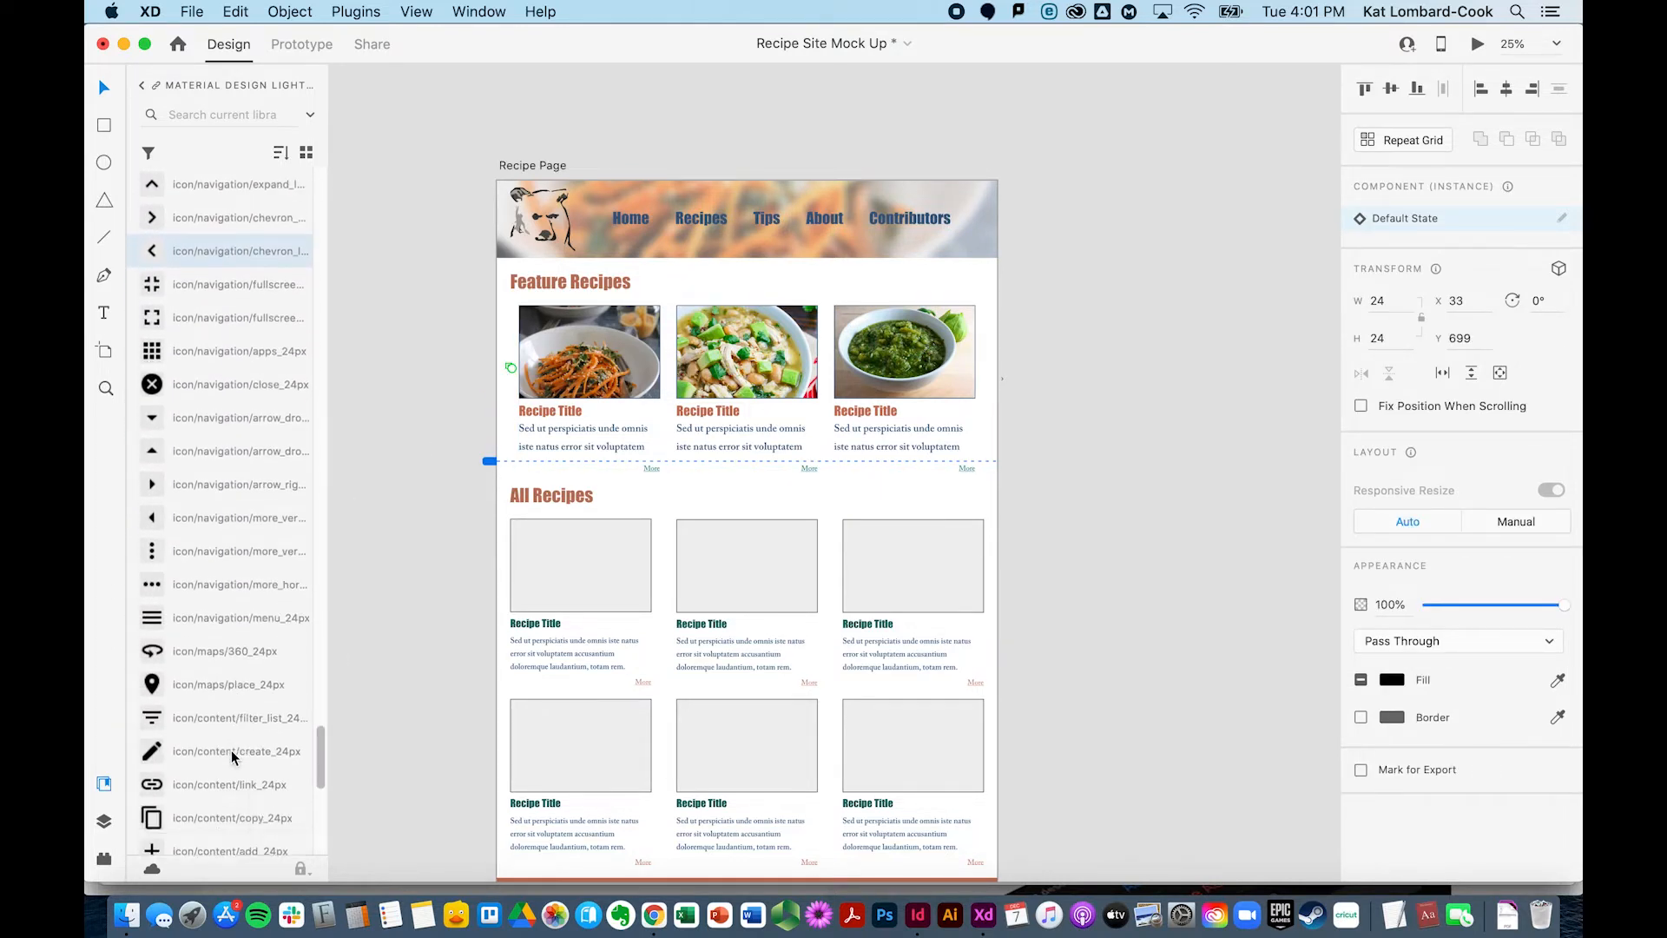
pyautogui.scroll(-17, 231, 759)
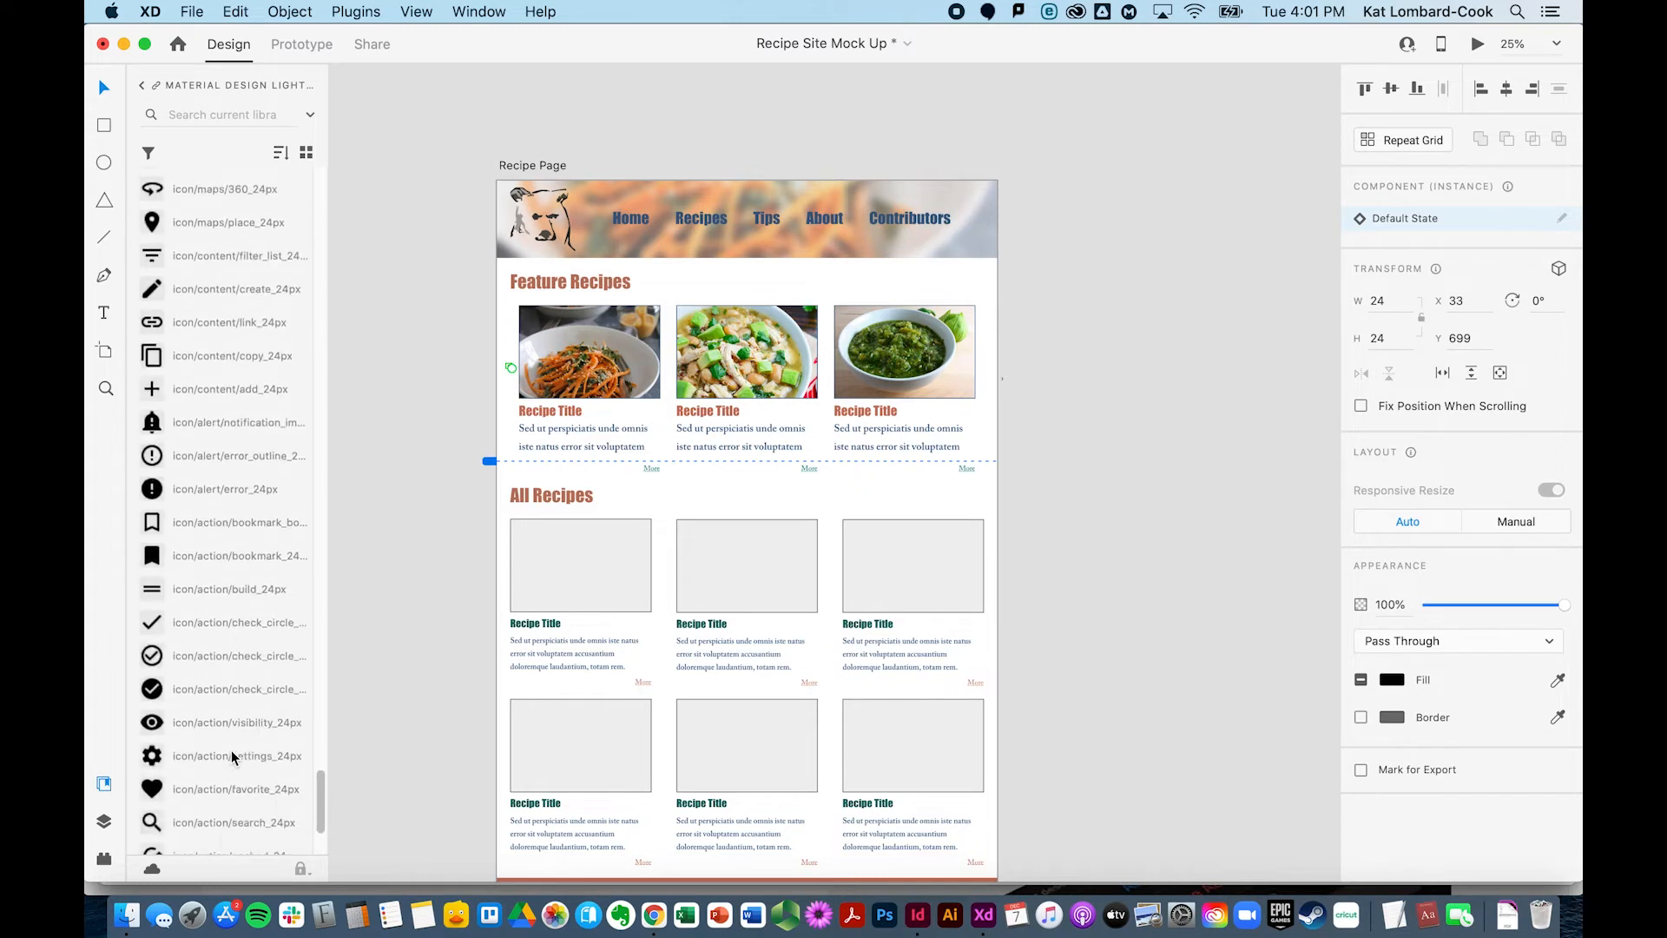
pyautogui.scroll(-2, 231, 759)
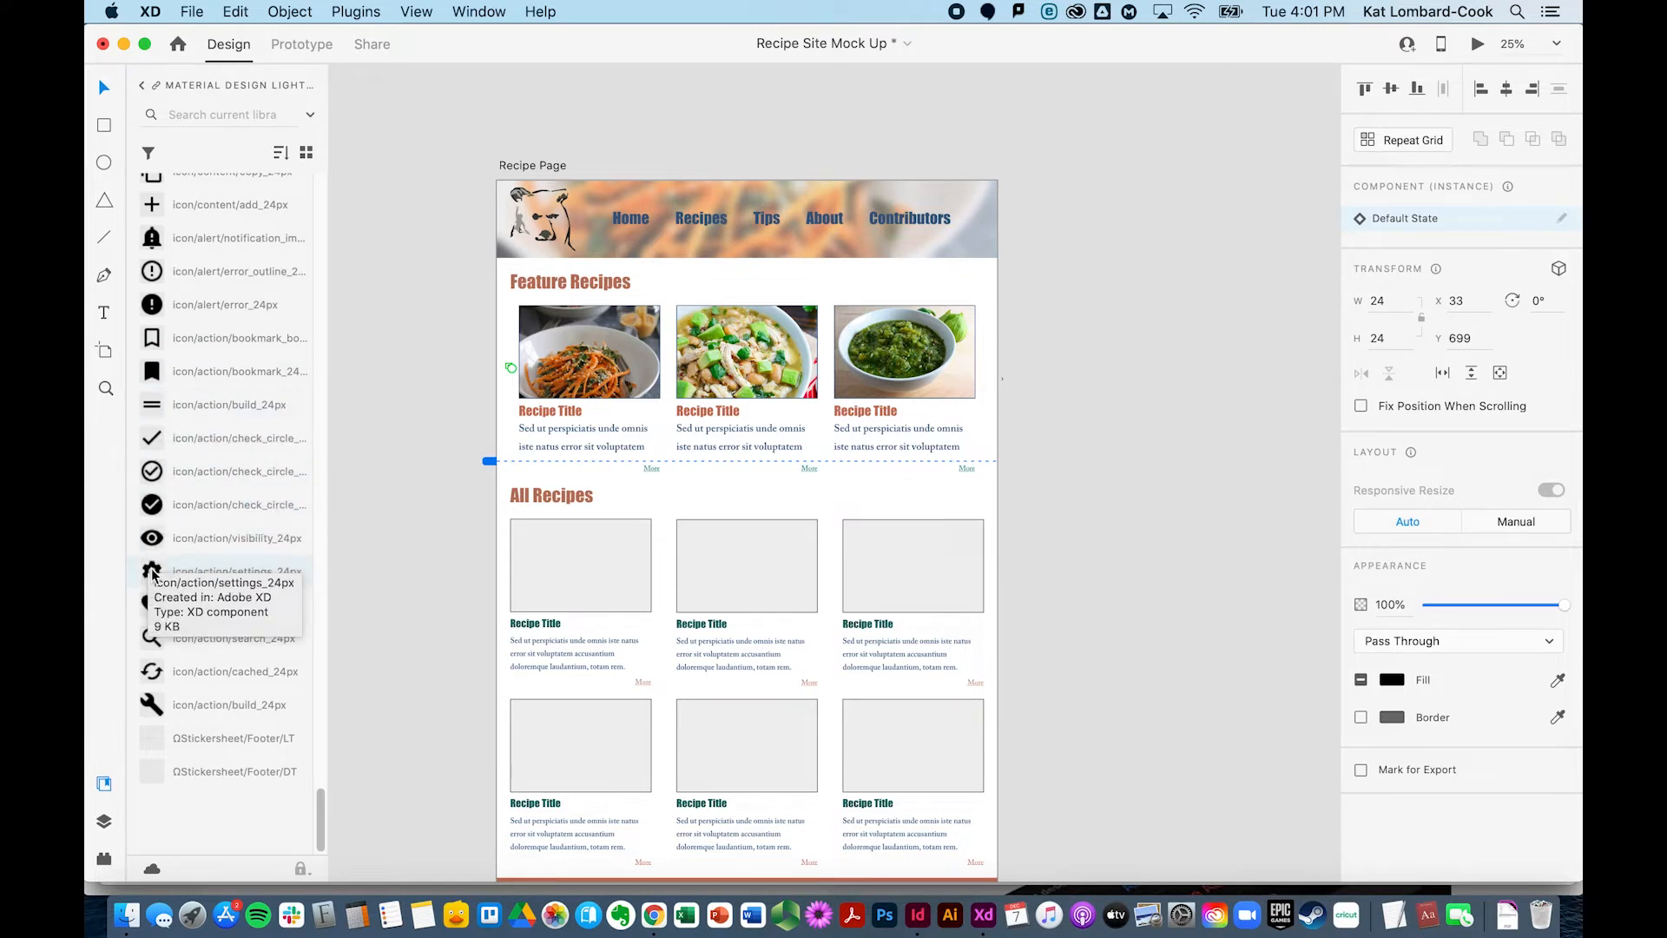
pyautogui.click(475, 385)
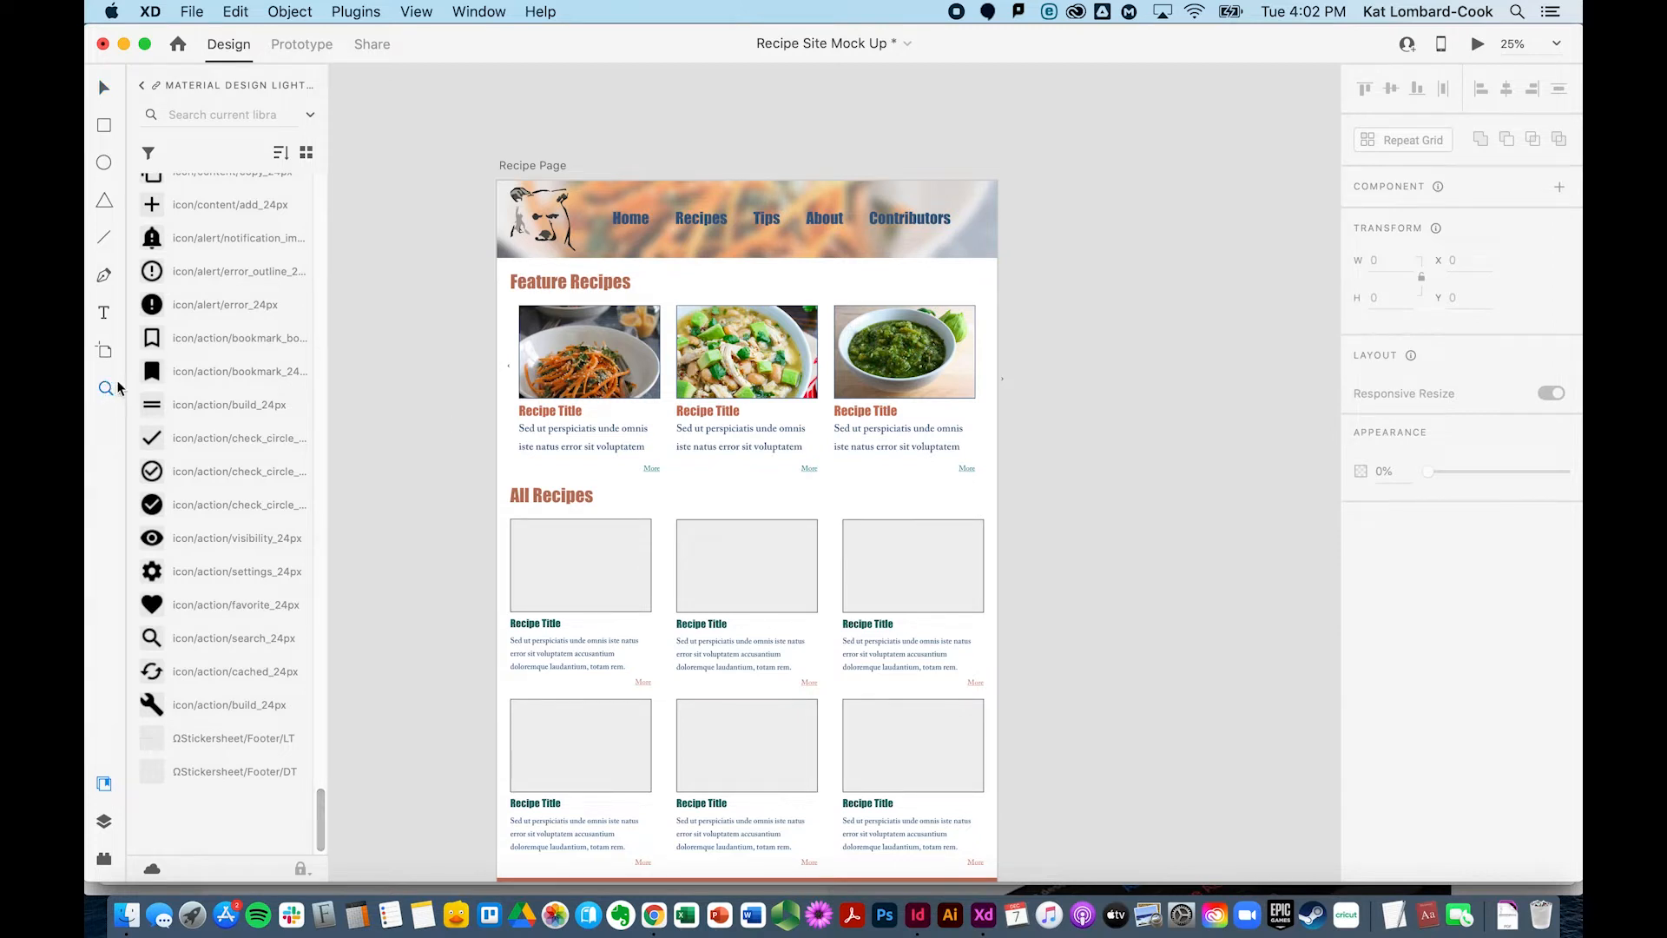
# - Show the Recipe Page's layers and select the left chevron beside the first feature recipe card in a close-up view
pyautogui.moveTo(484, 282); pyautogui.dragTo(1085, 518)
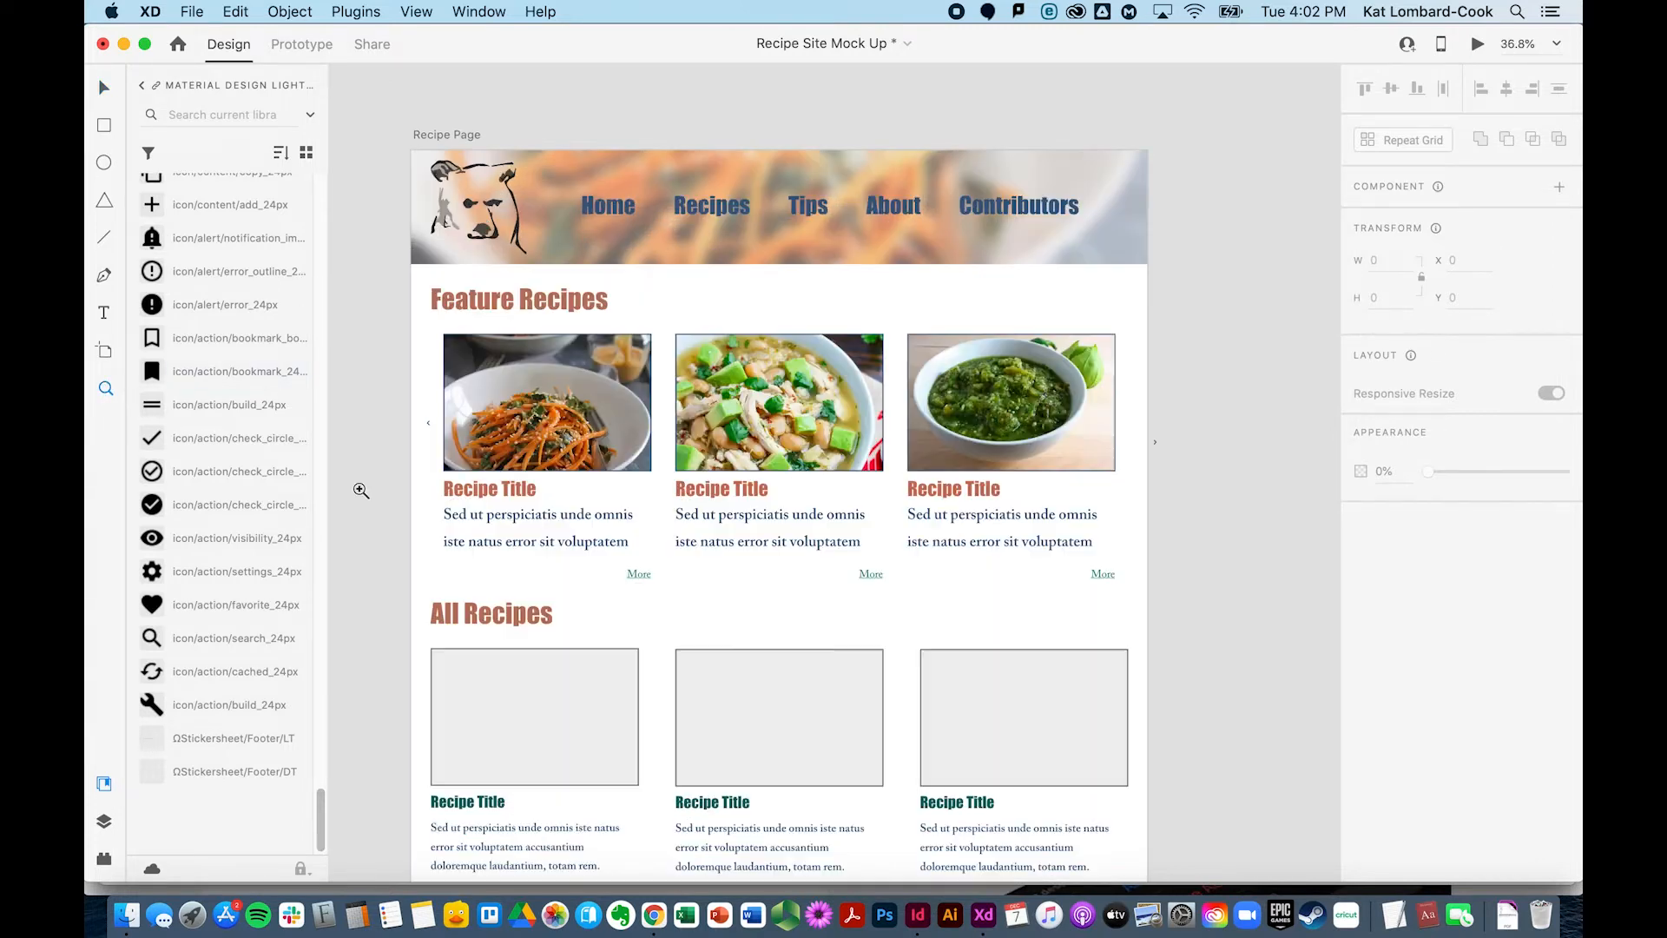
pyautogui.click(104, 822)
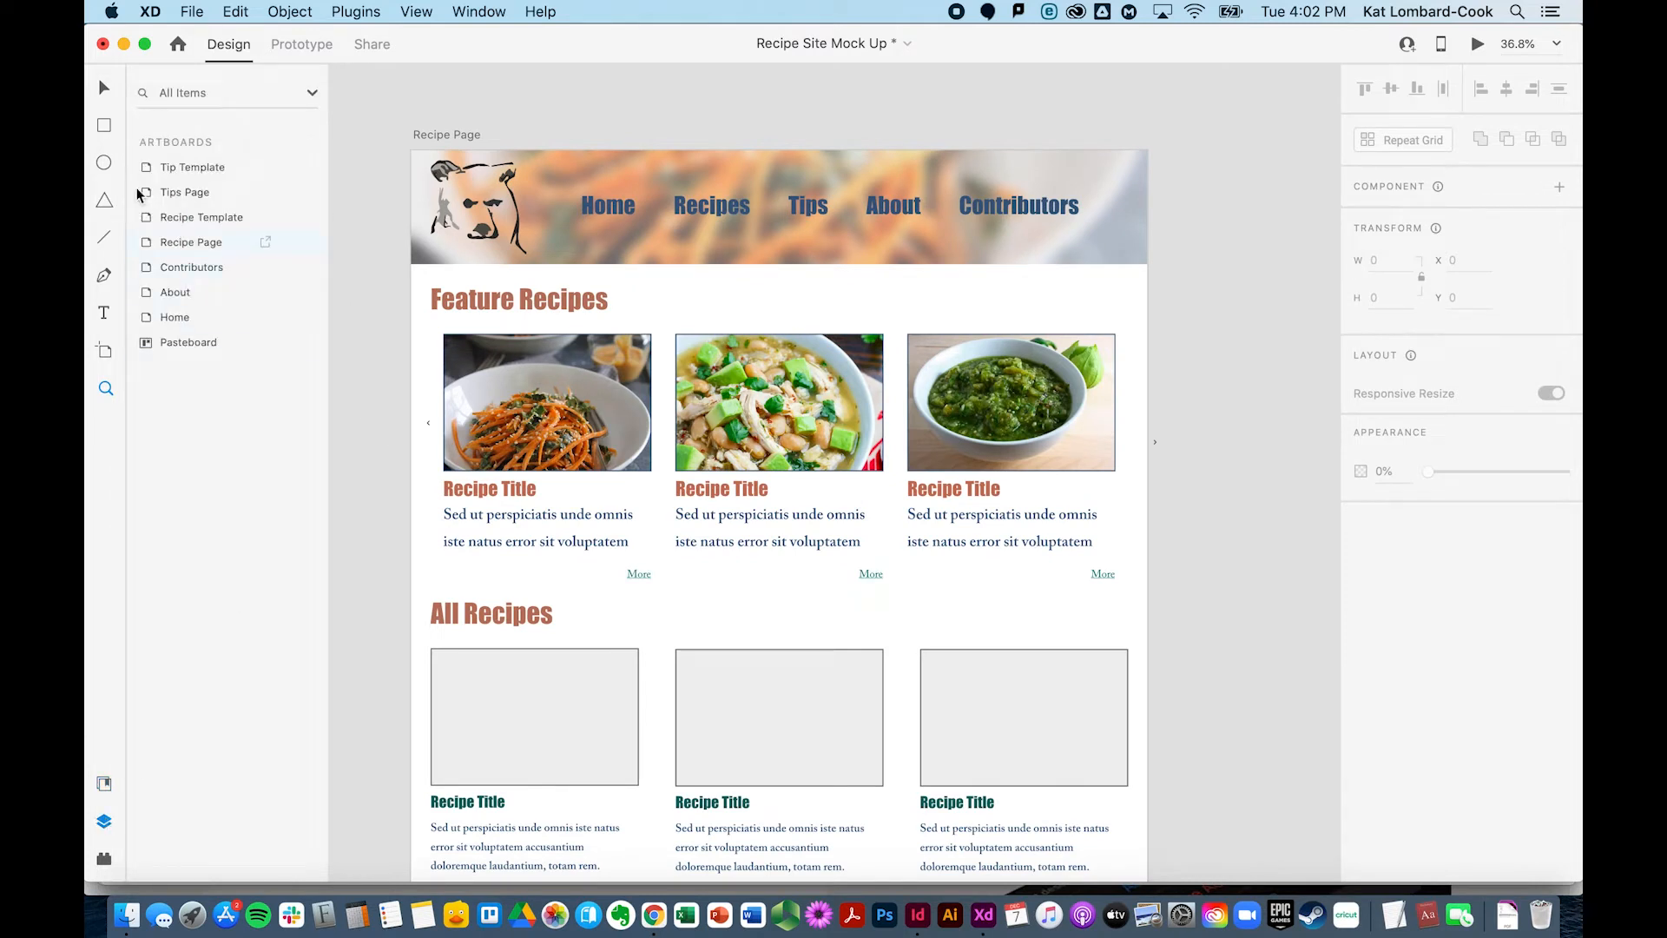
pyautogui.click(425, 422)
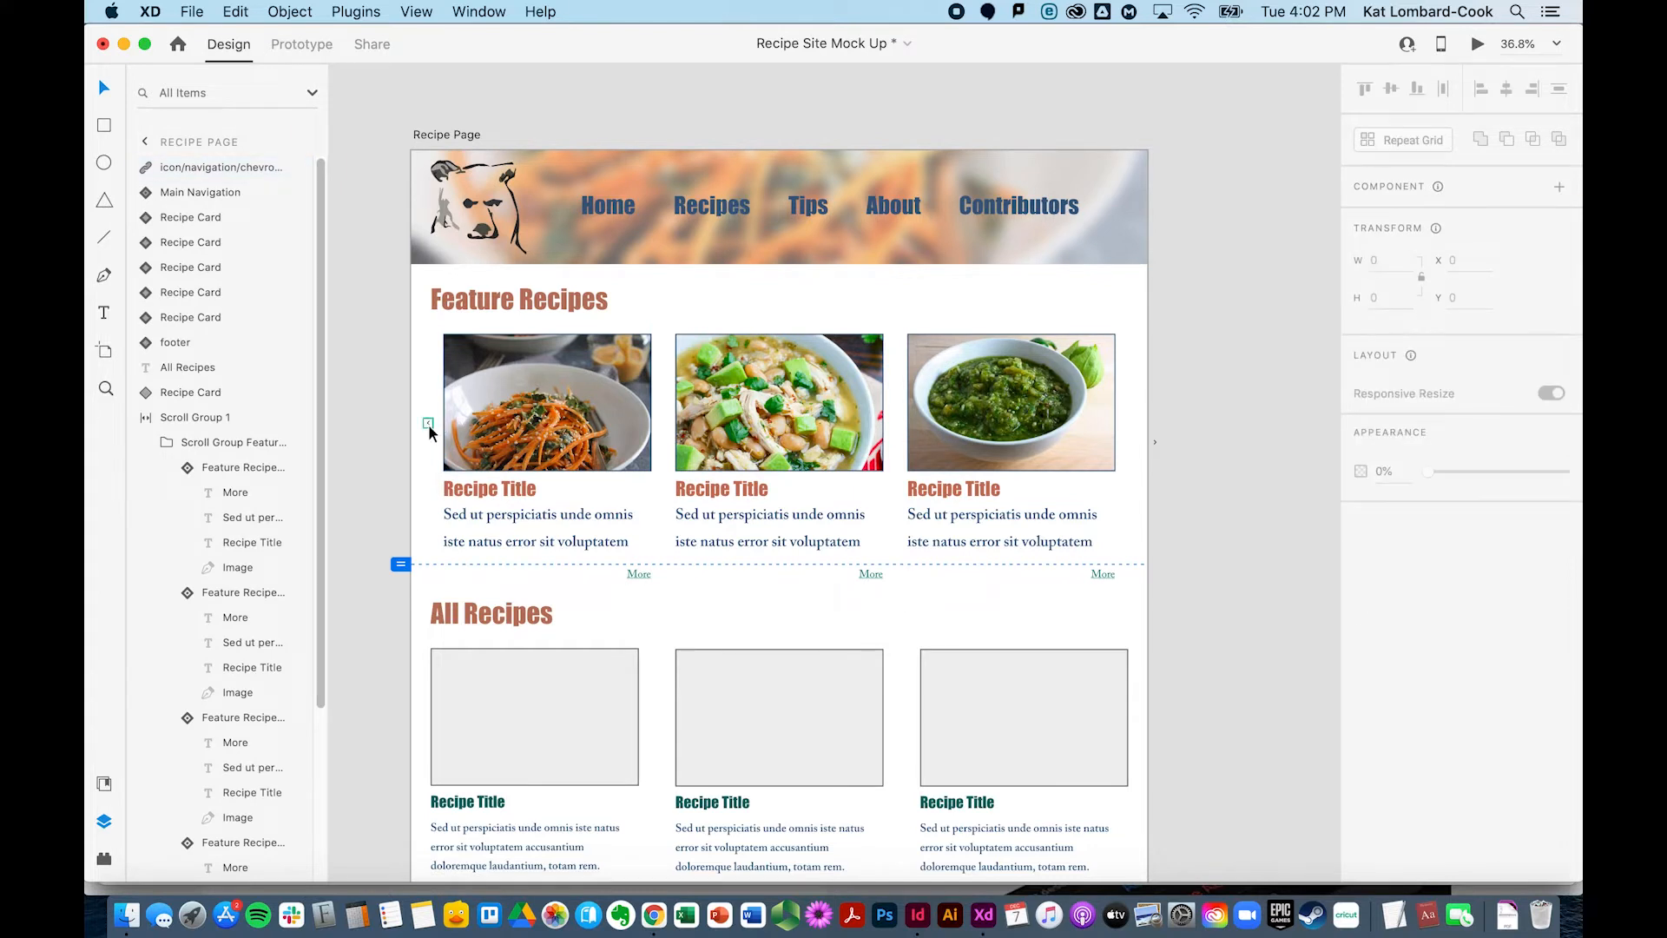
pyautogui.click(428, 423)
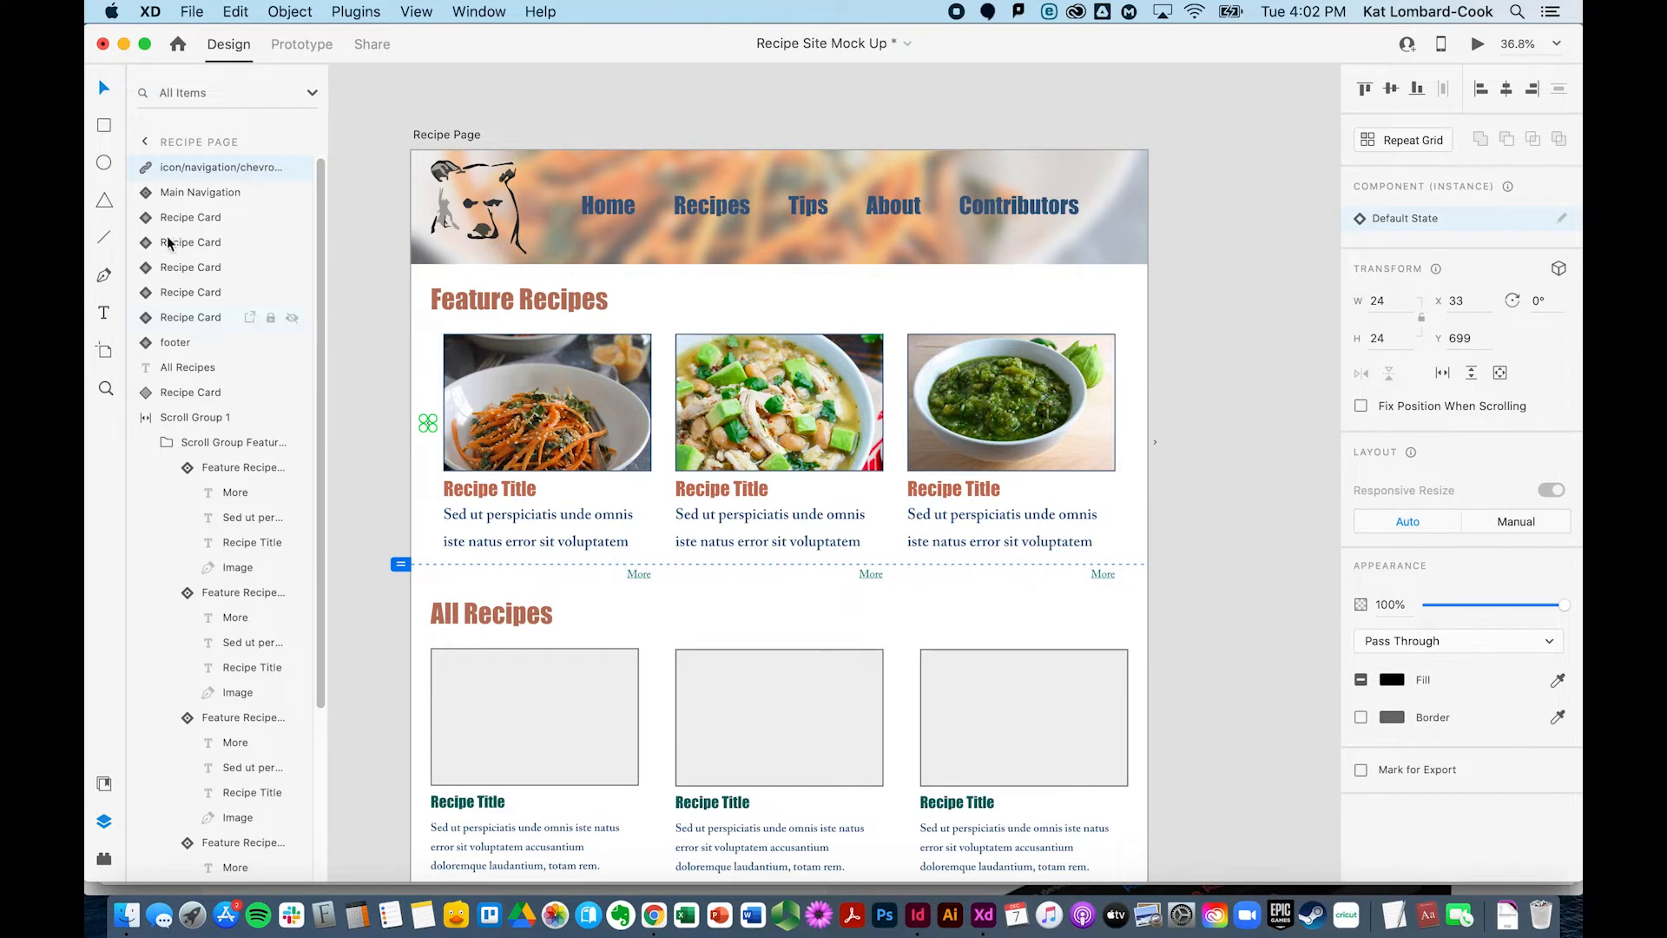
pyautogui.moveTo(411, 404); pyautogui.dragTo(452, 465)
pyautogui.press('v')
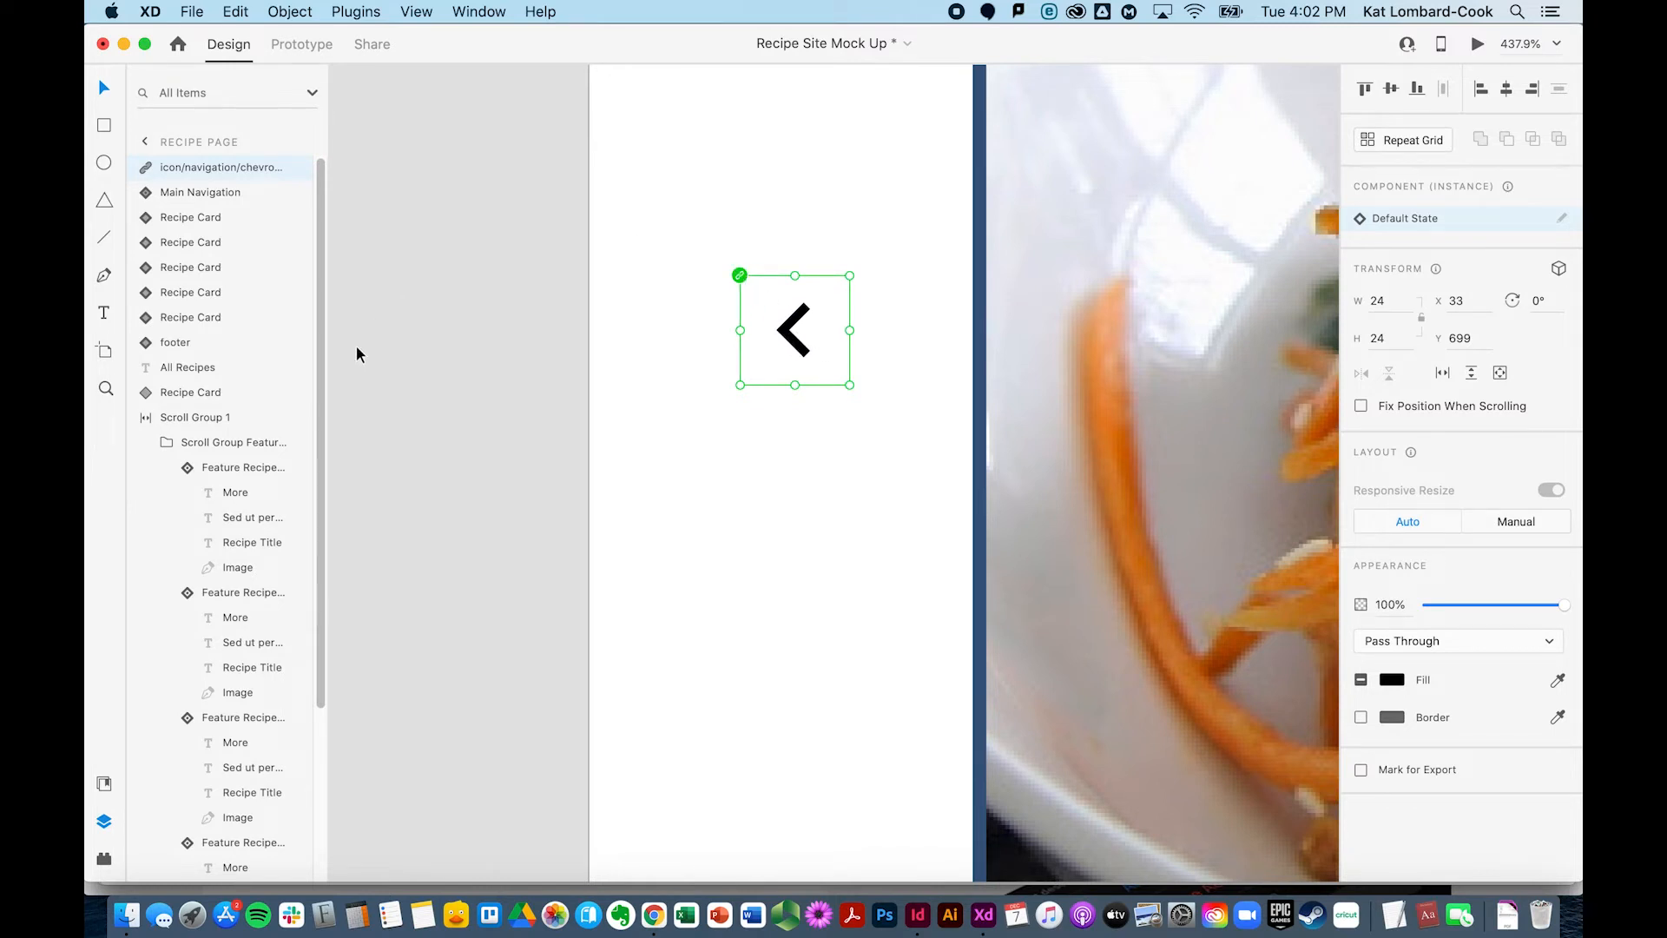
# - Unlink the left chevron from its library component and turn it into a local main component
pyautogui.rightClick(754, 306)
pyautogui.click(813, 382)
pyautogui.click(777, 312)
pyautogui.click(789, 317)
pyautogui.click(789, 337)
pyautogui.rightClick(739, 276)
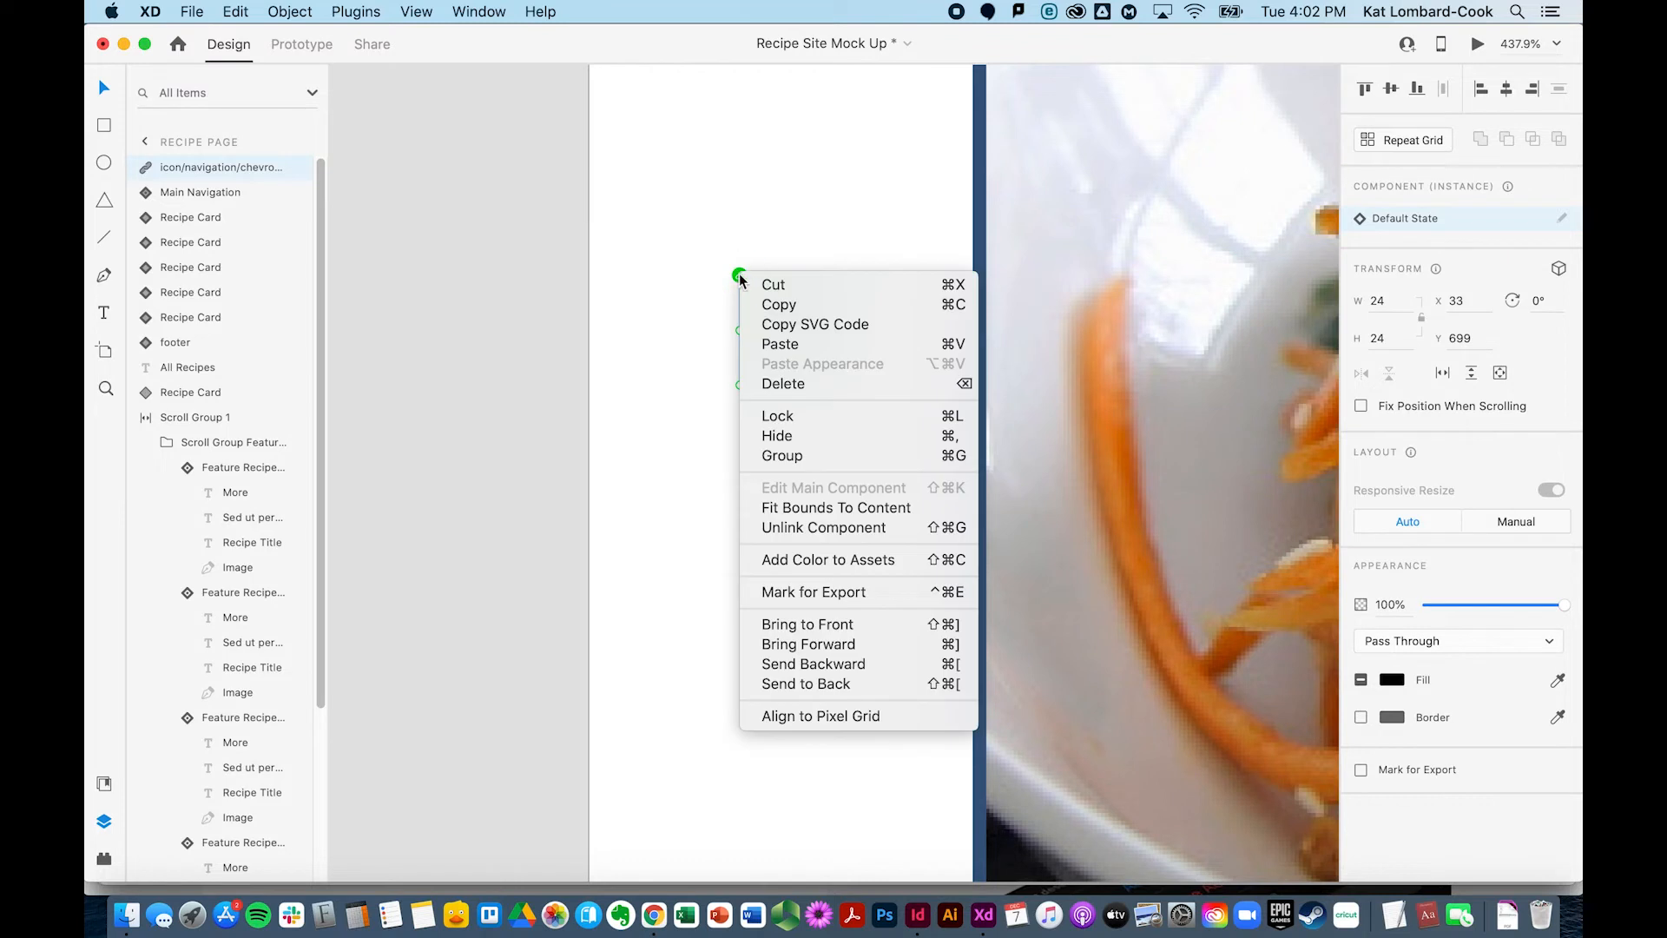
pyautogui.click(807, 528)
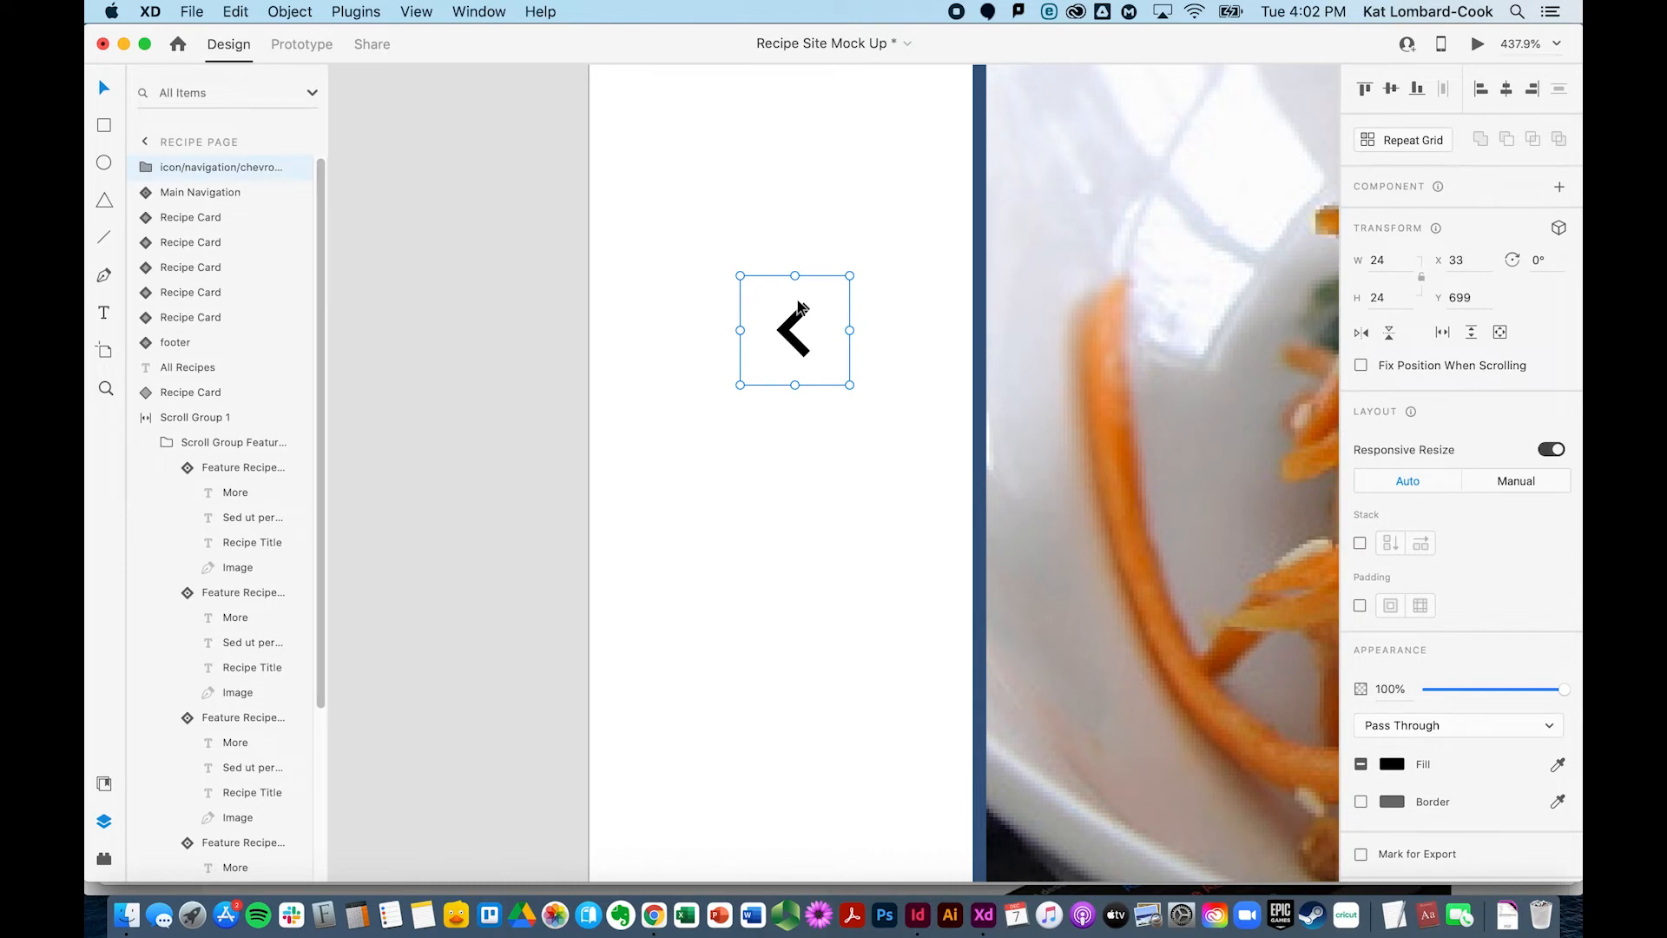
pyautogui.press('super+k')
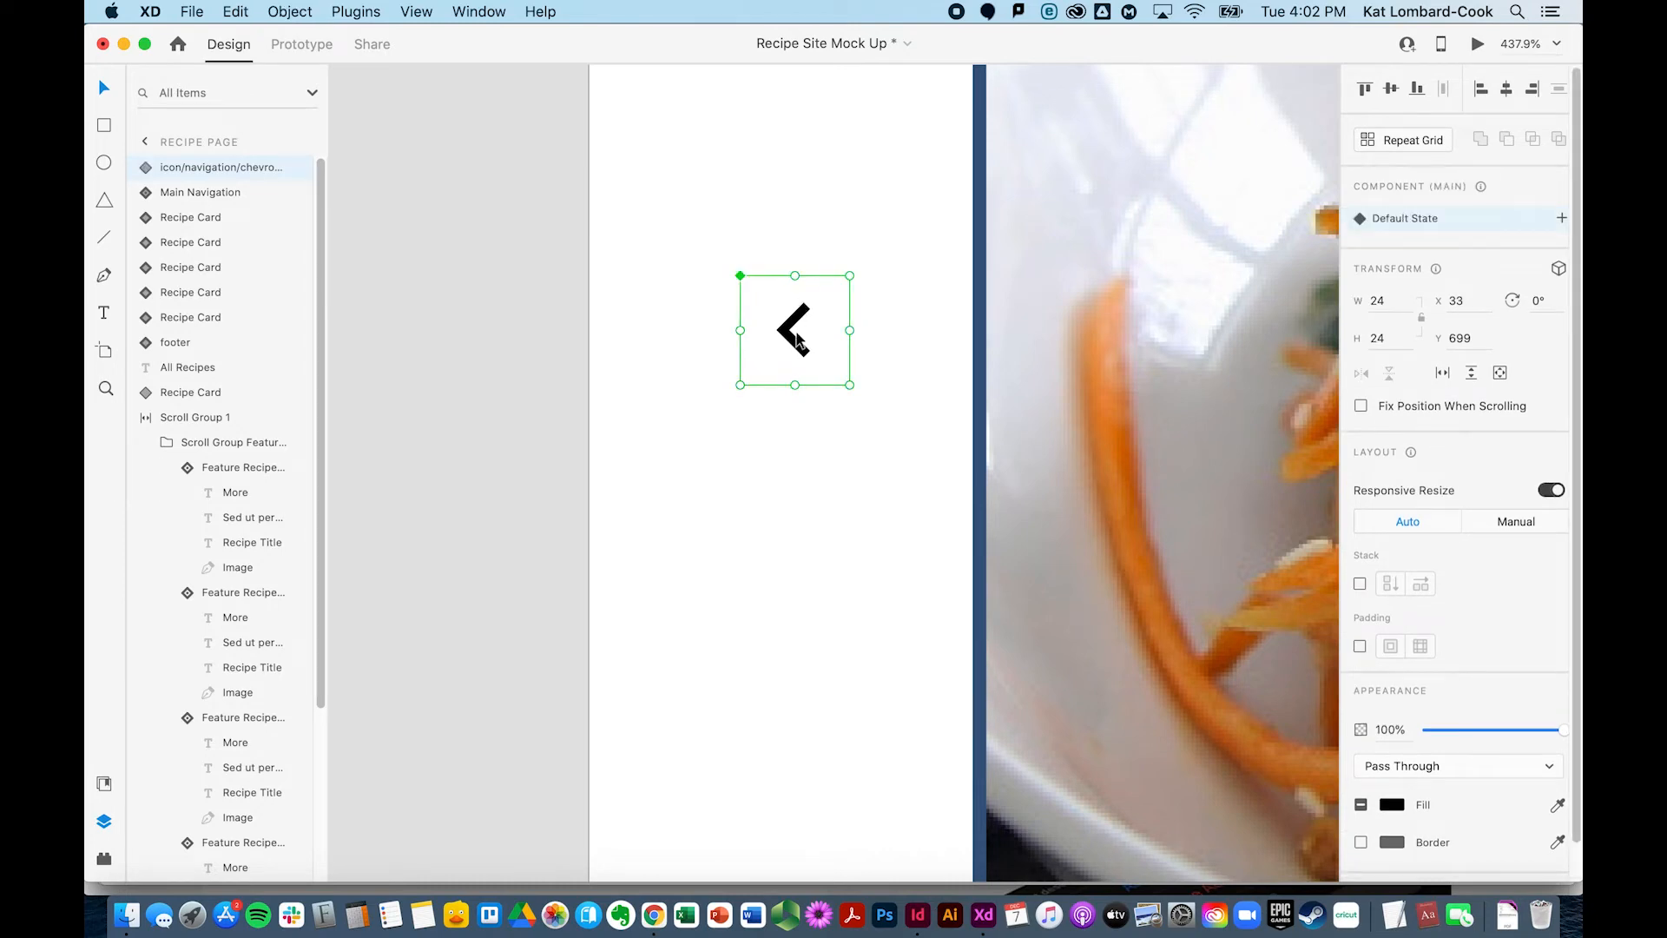
# - Select the right chevron on the pasteboard beside the Recipe Page and examine the options for its linked component and layer
pyautogui.hscroll(15, 794, 345)
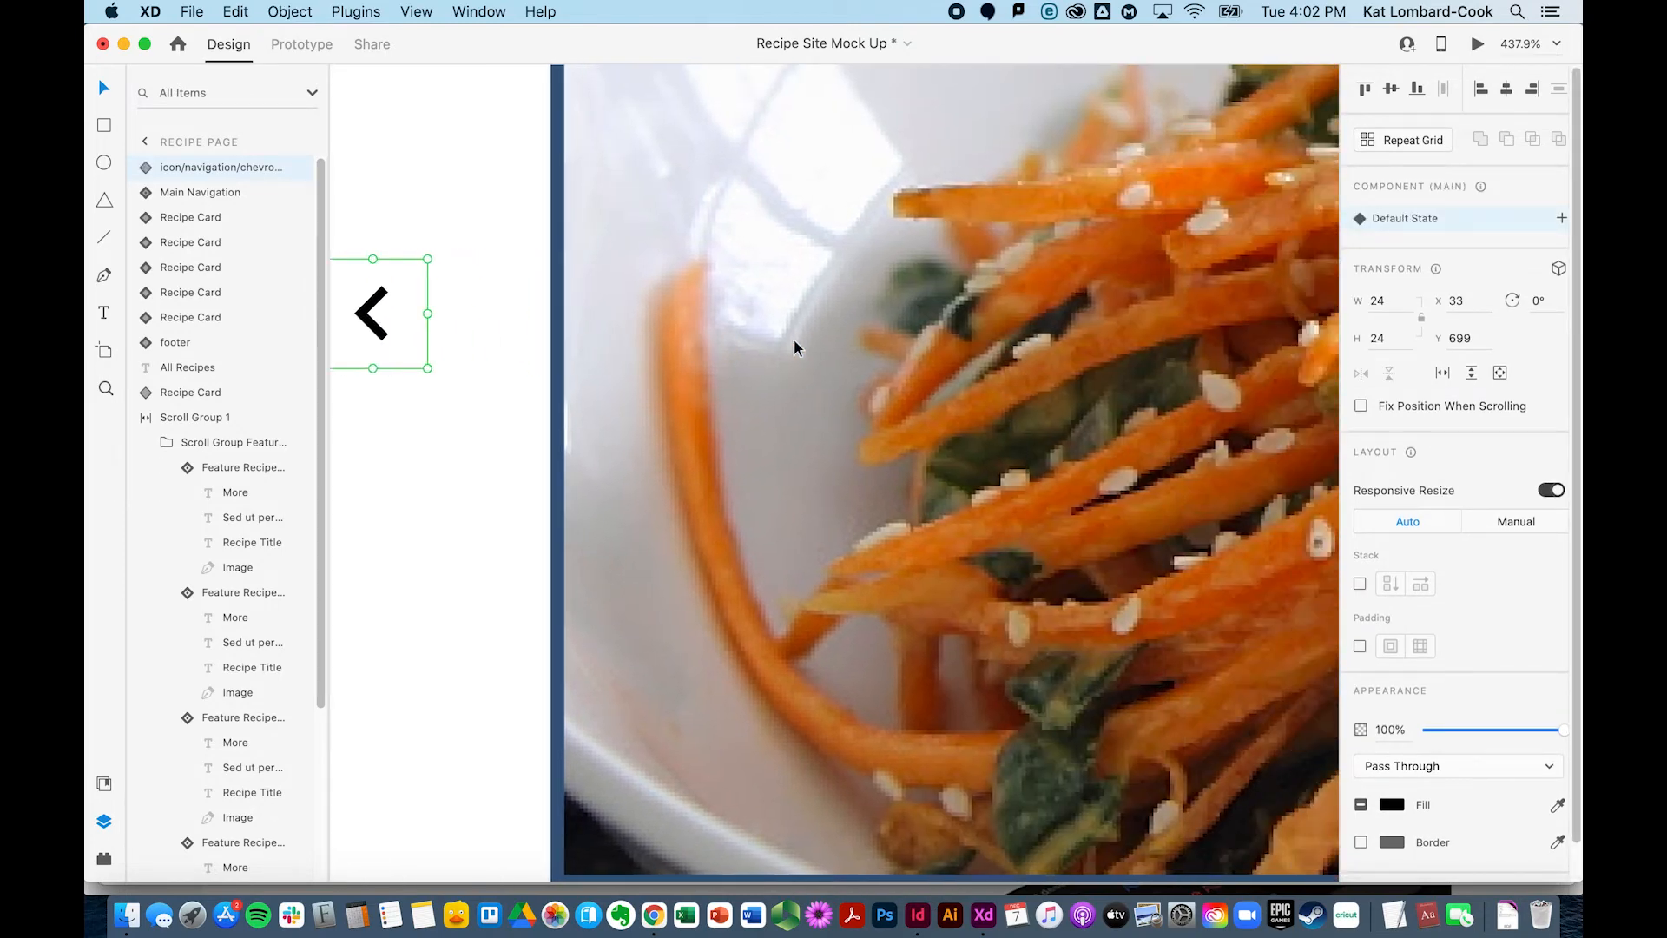
pyautogui.hscroll(15, 794, 346)
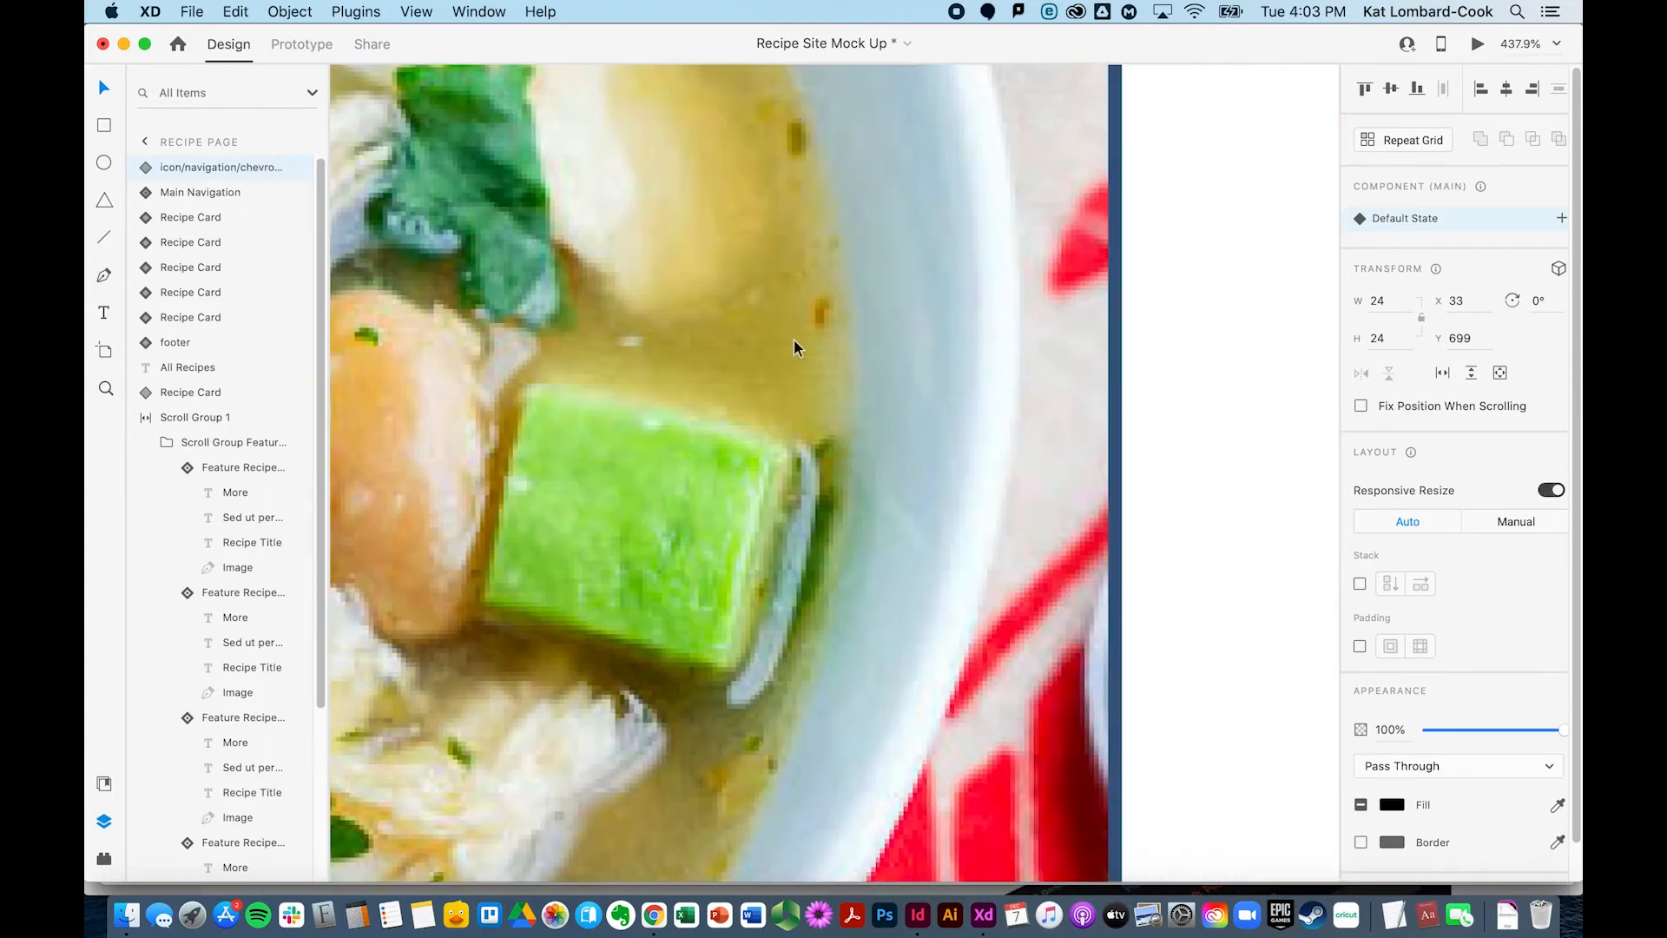
pyautogui.hscroll(15, 793, 346)
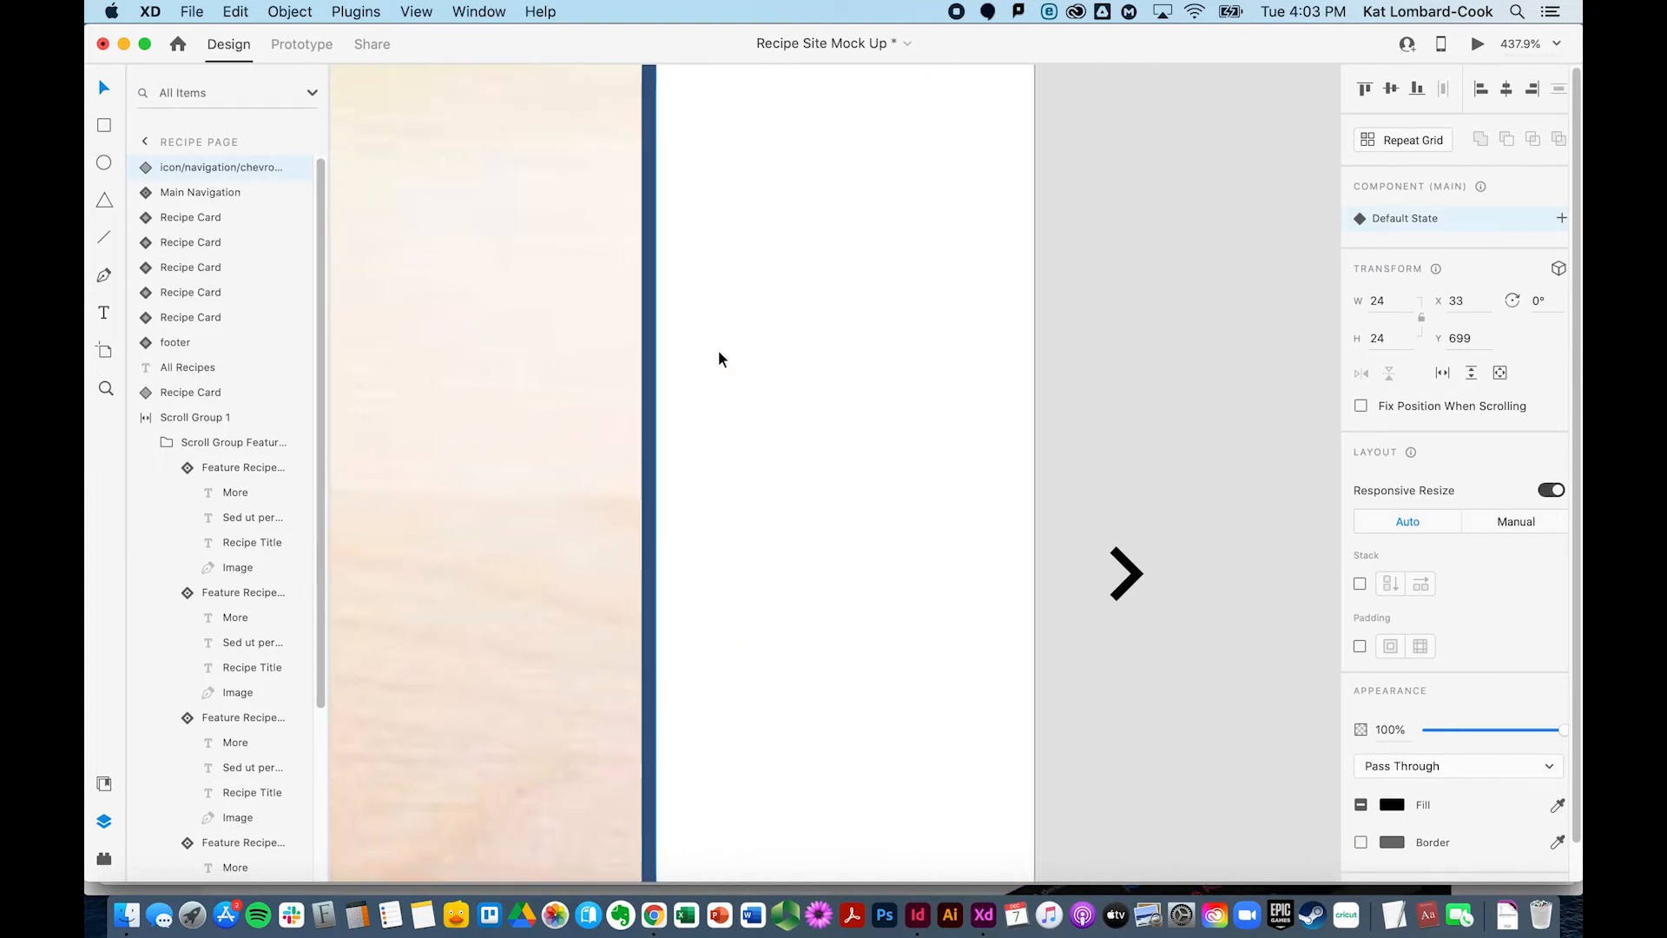
pyautogui.click(1030, 550)
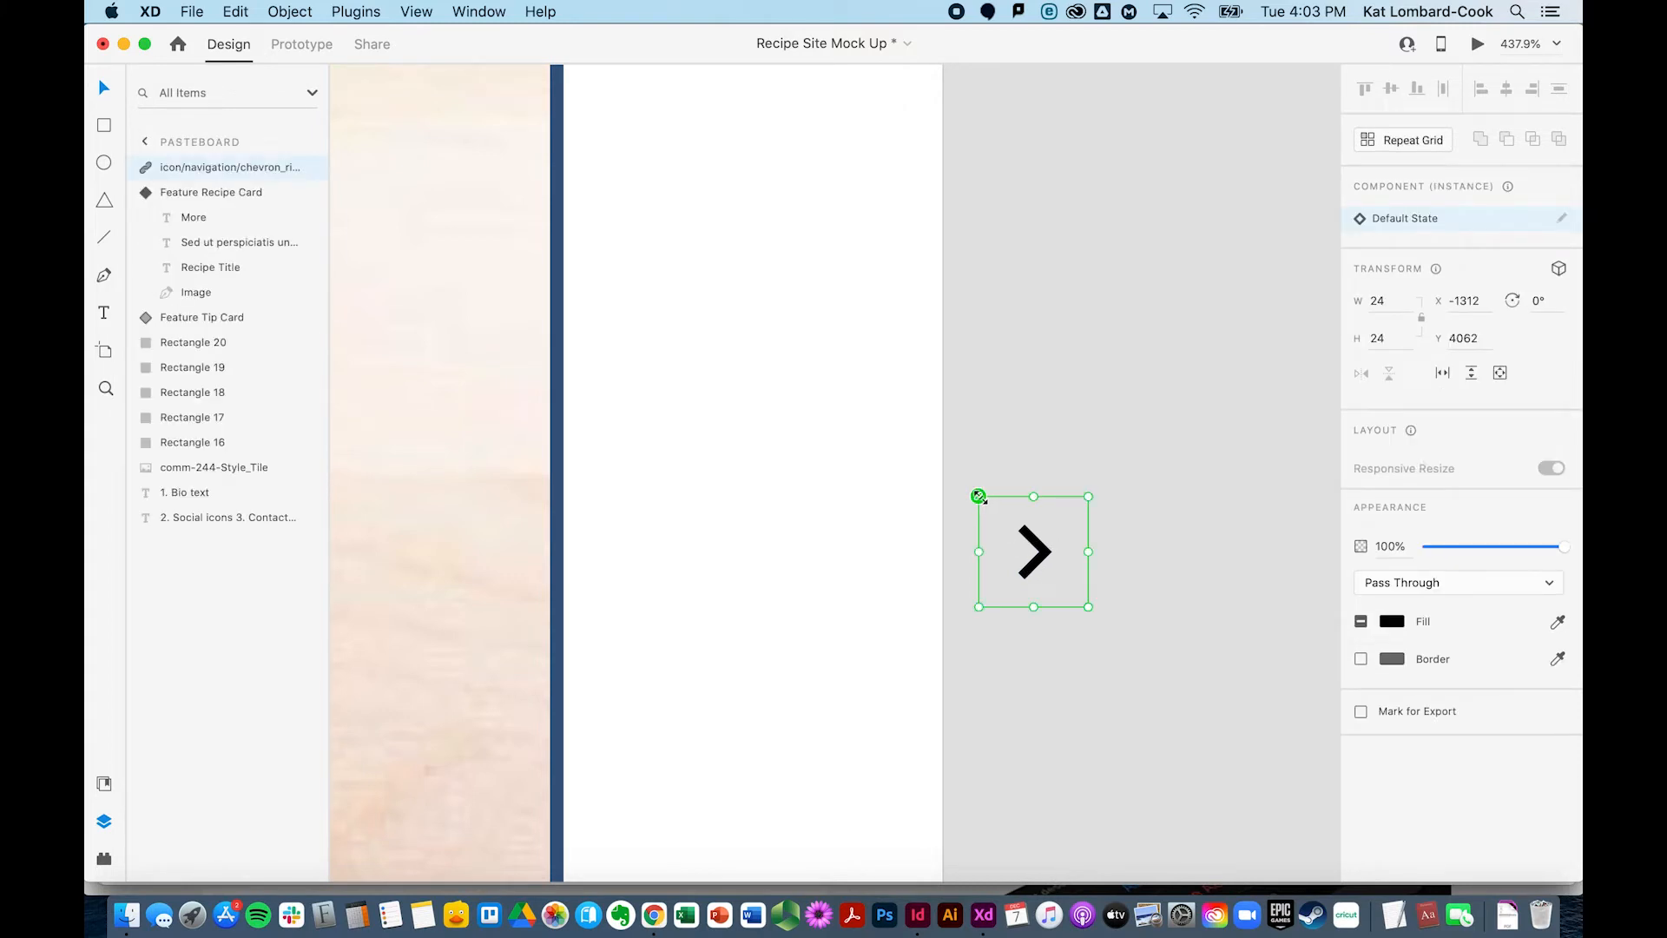
pyautogui.rightClick(982, 498)
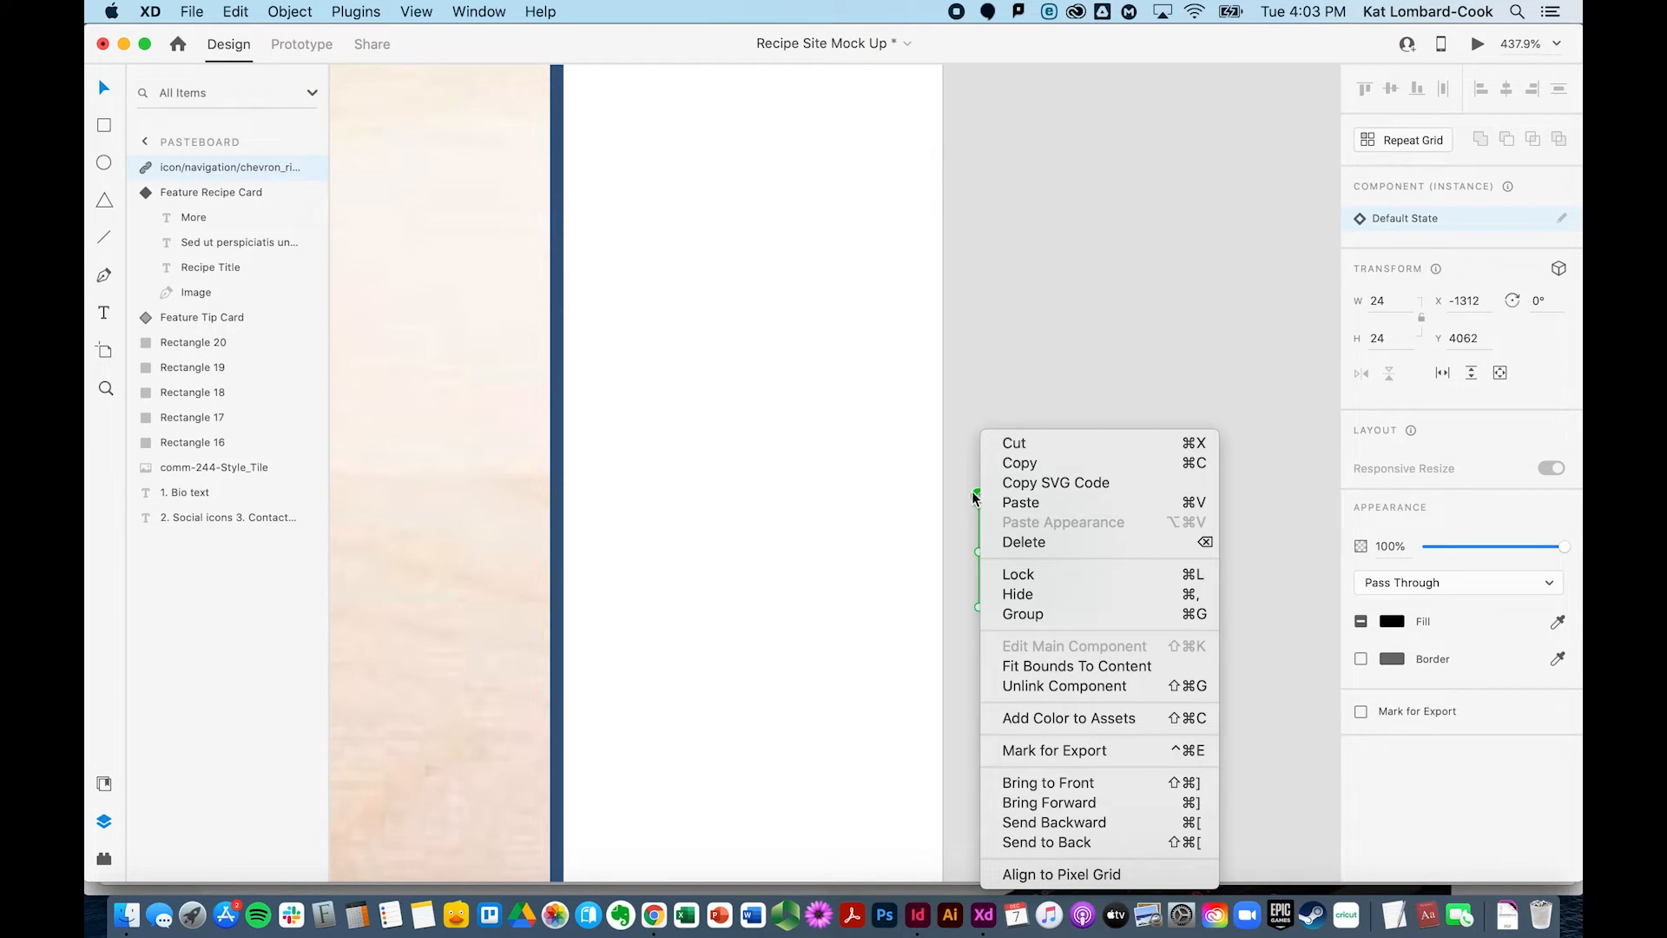
pyautogui.press('Escape')
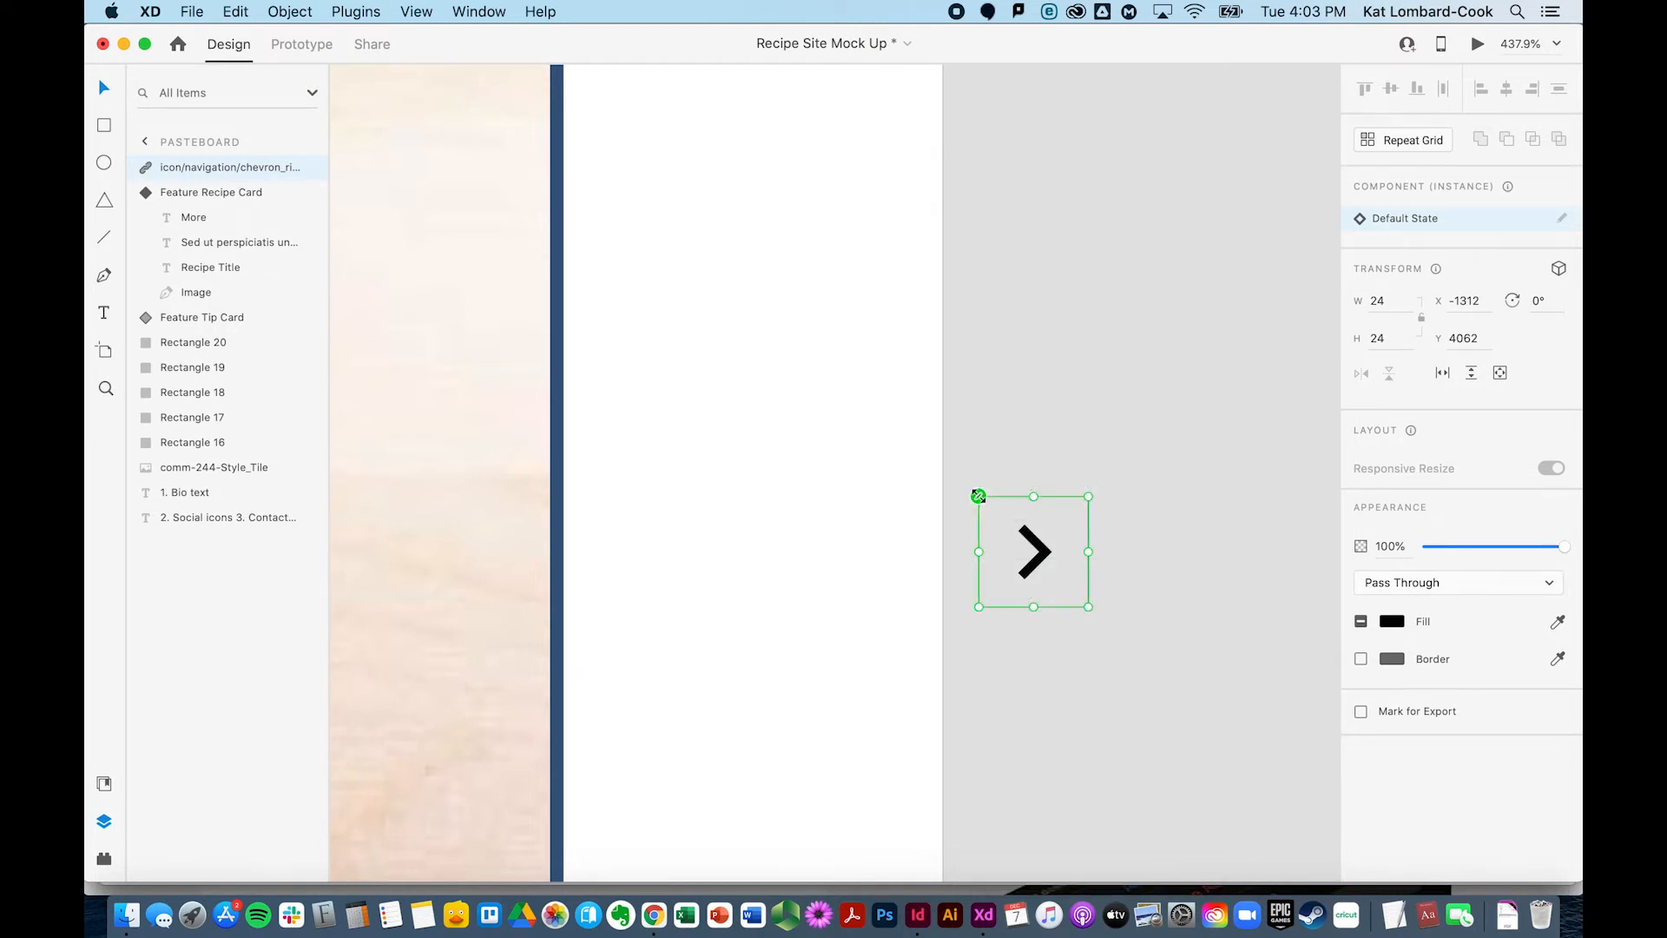
pyautogui.rightClick(980, 498)
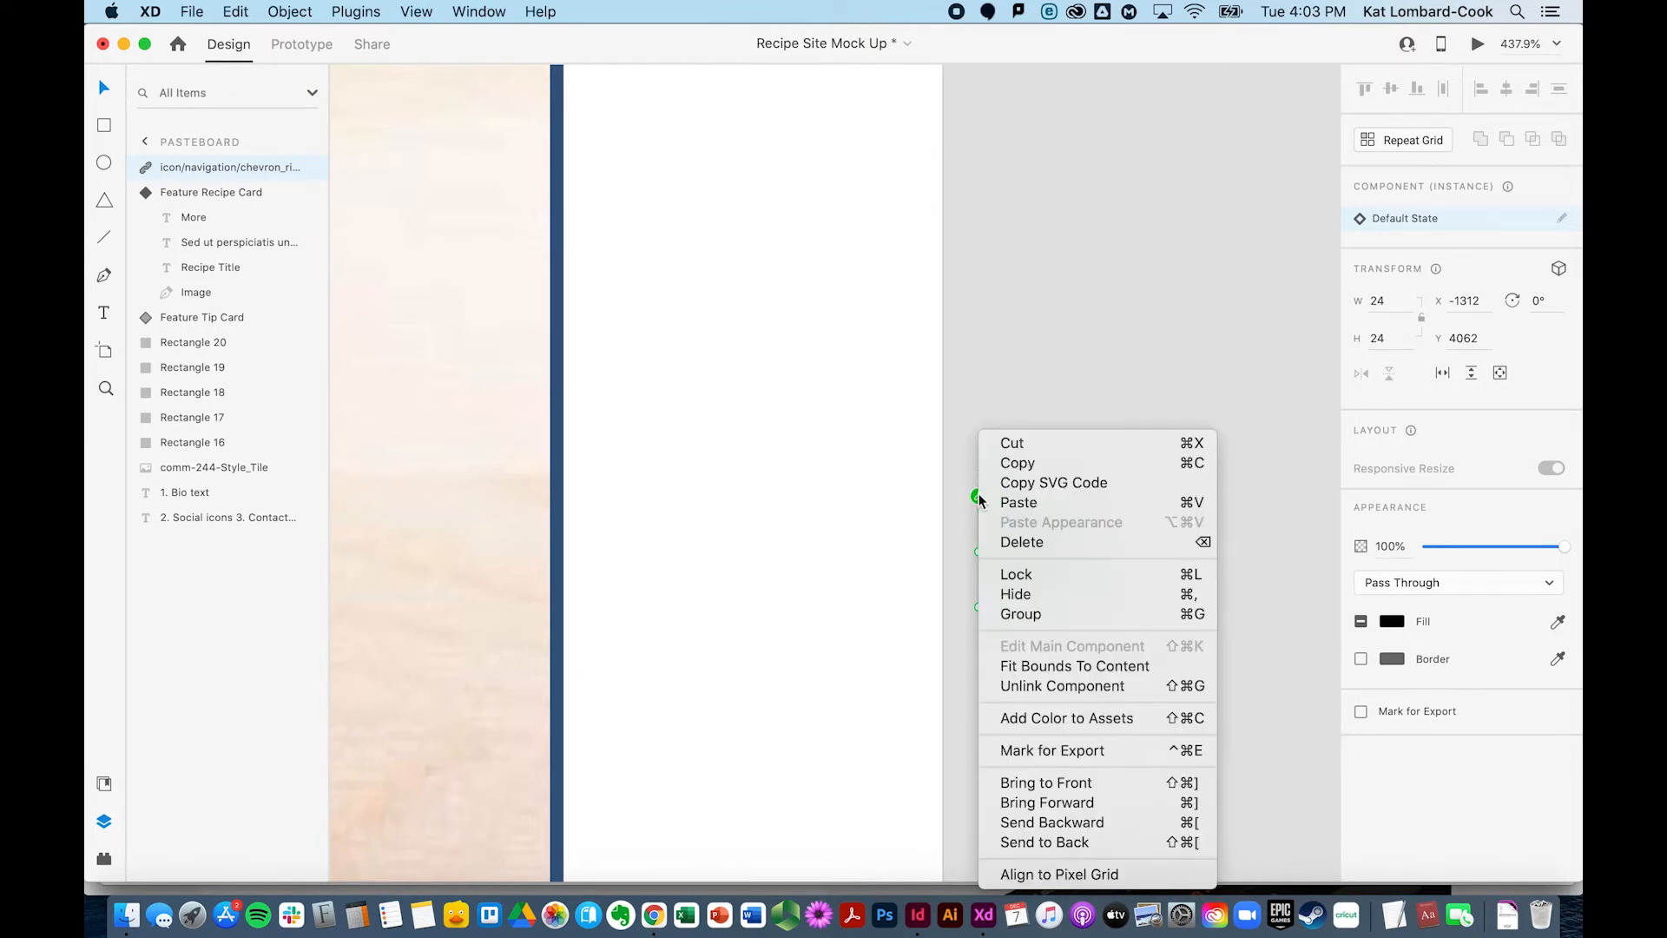
pyautogui.press('Escape')
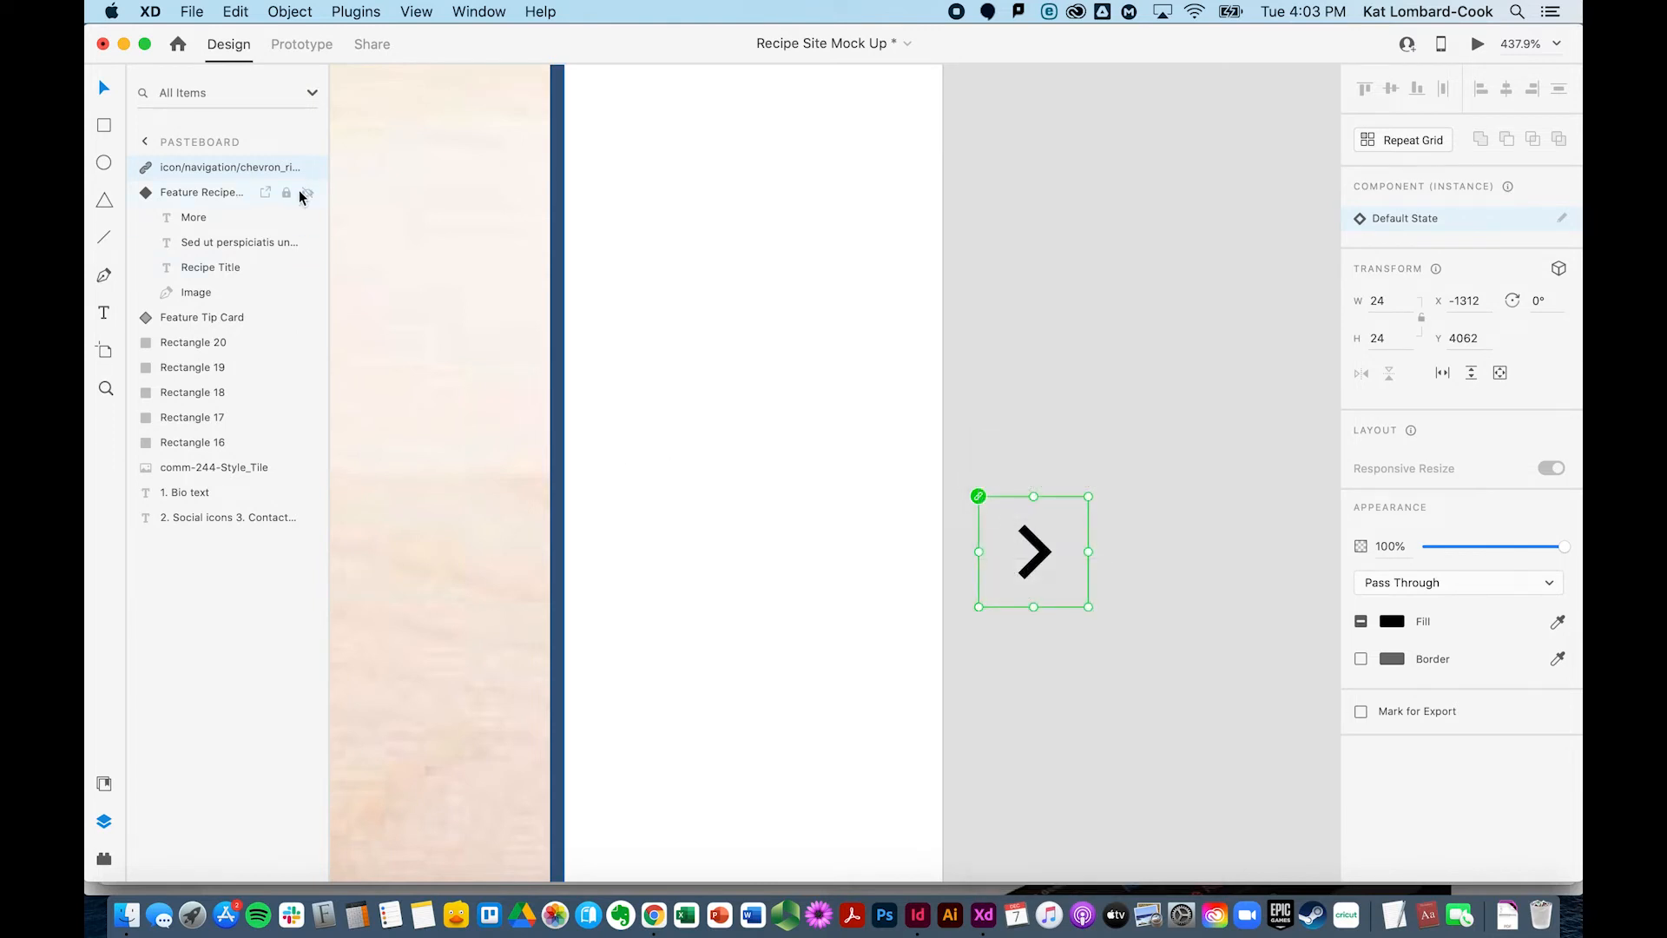
pyautogui.rightClick(151, 174)
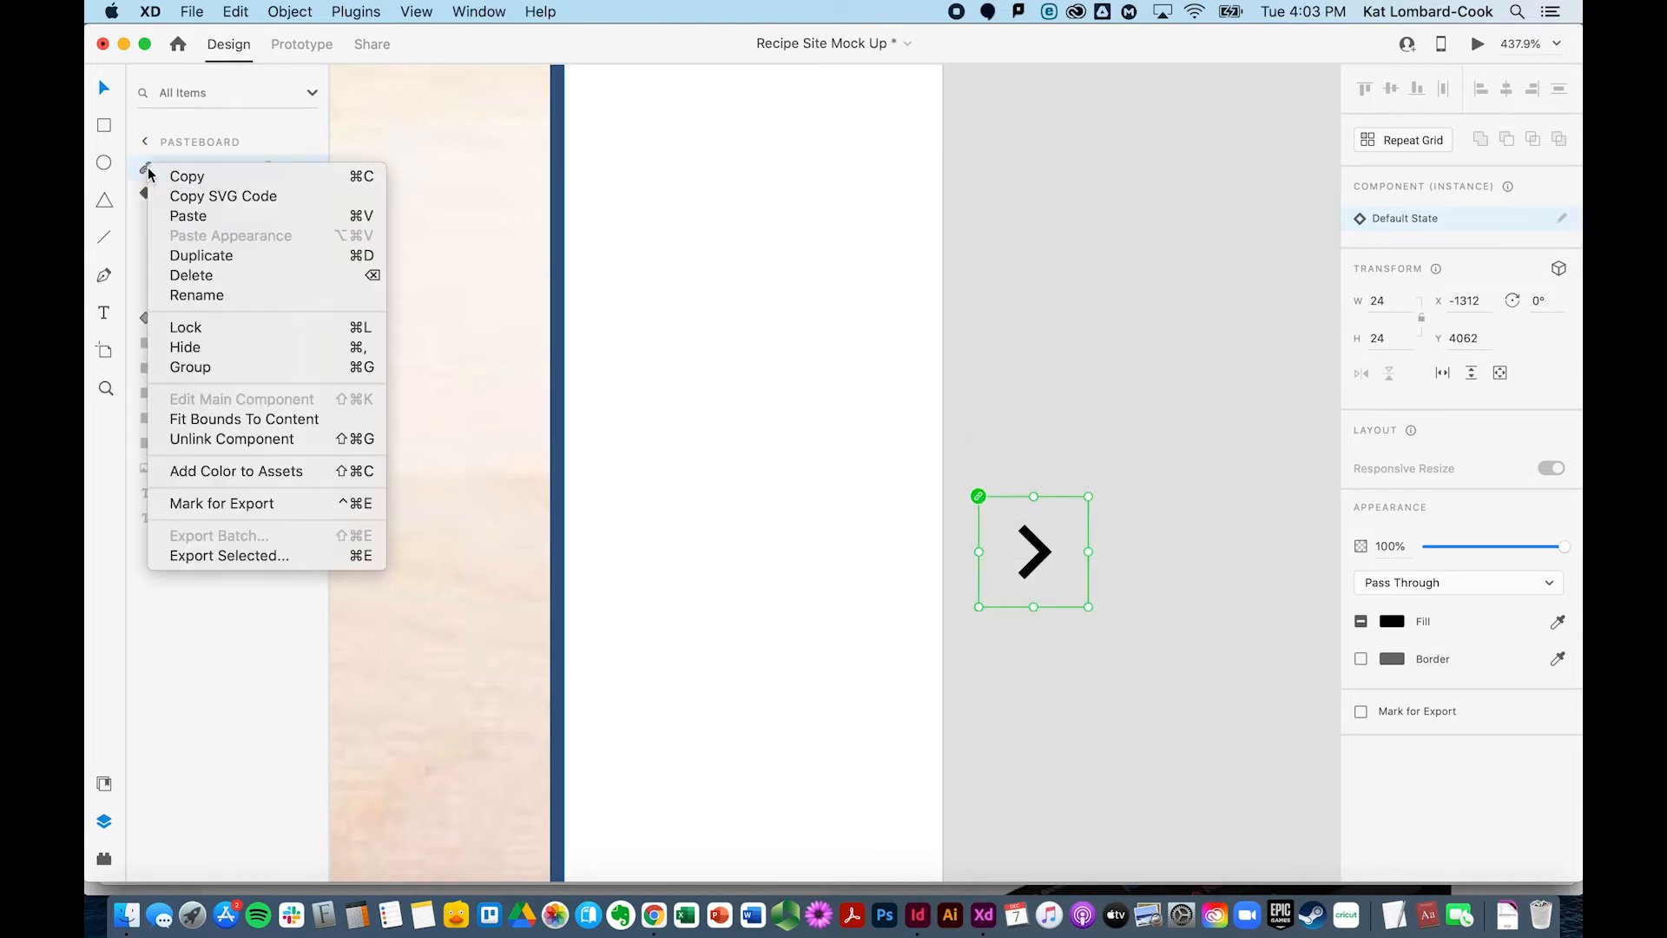
pyautogui.click(143, 173)
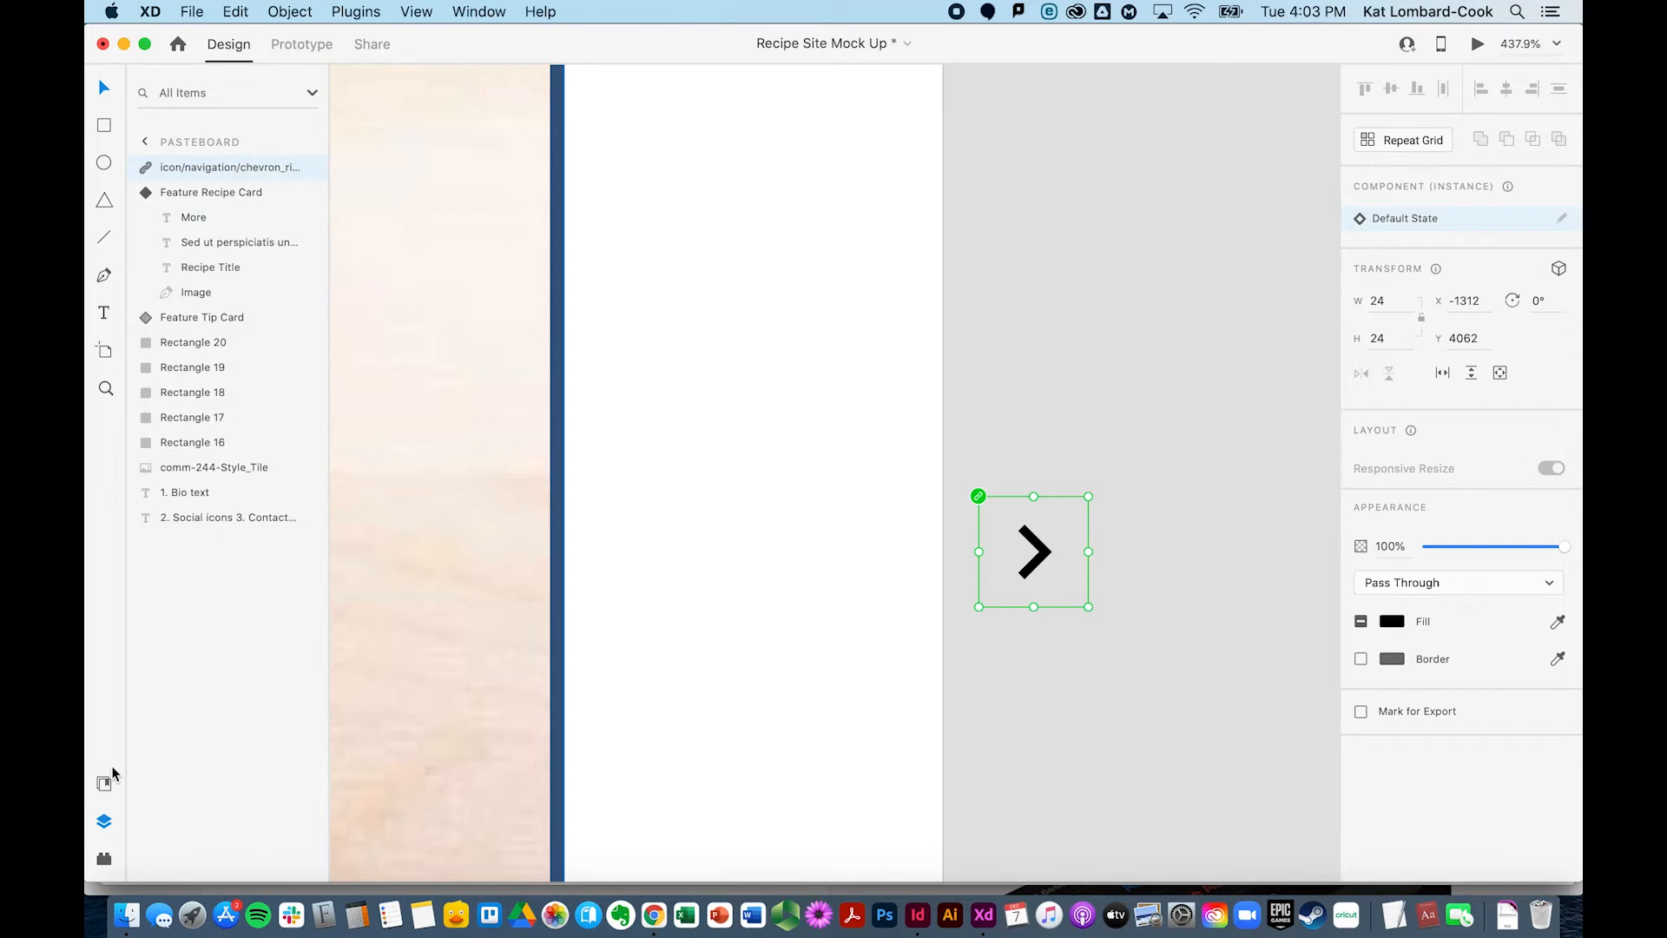
# - Make the linked left and right chevron components local in the document assets
pyautogui.click(104, 786)
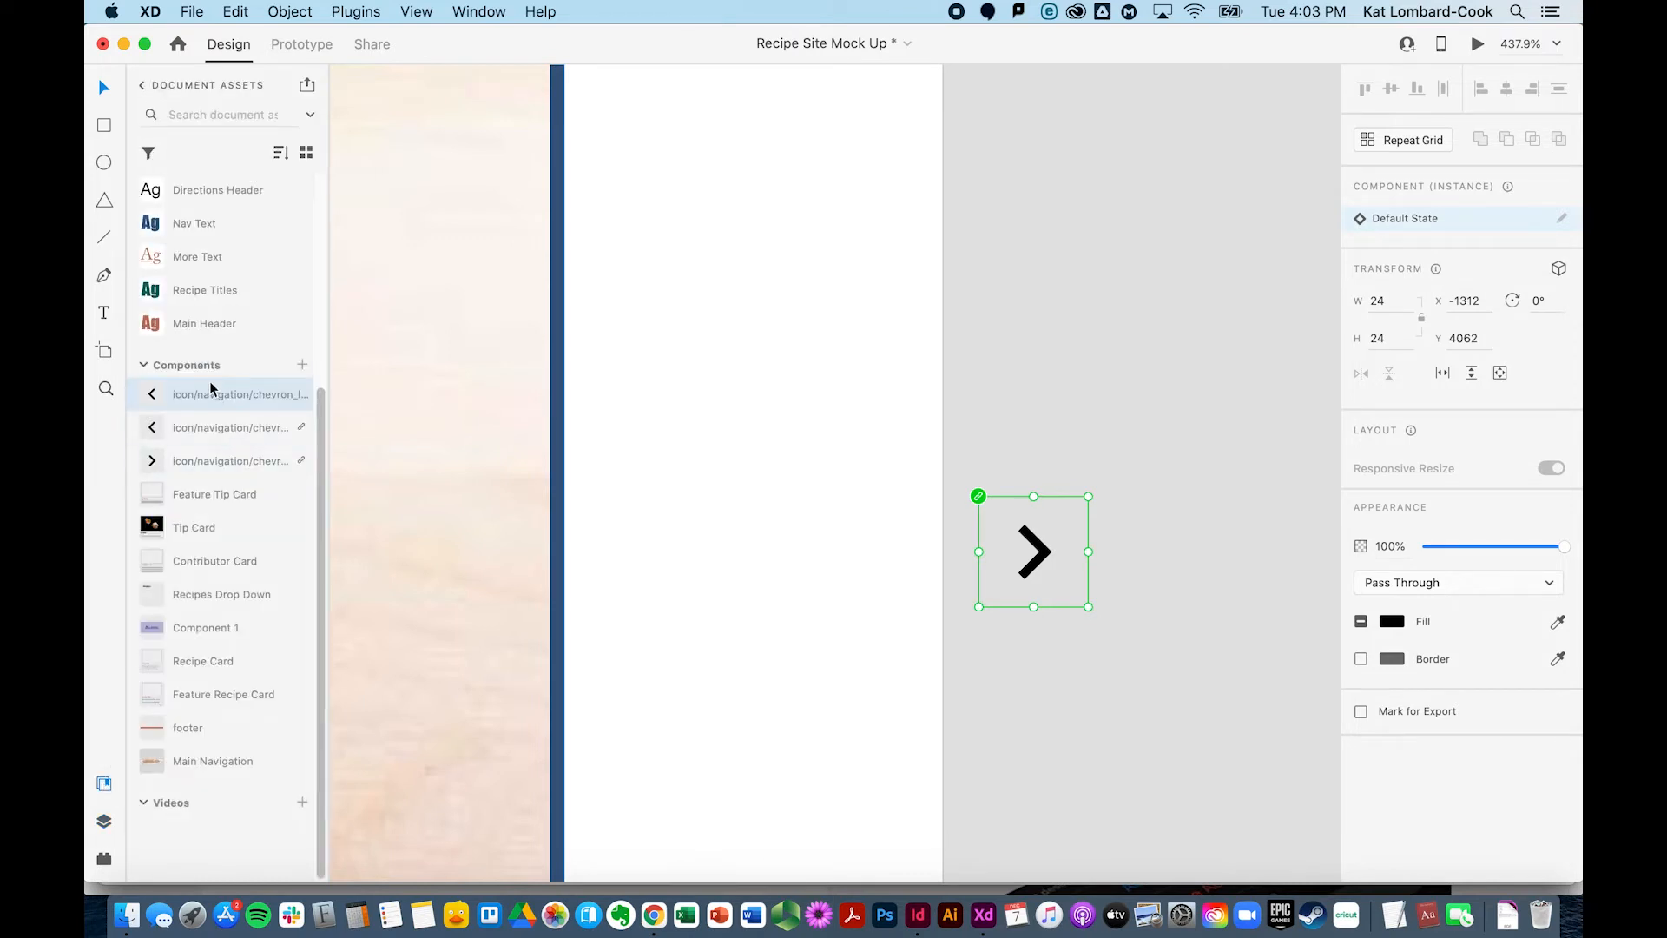
pyautogui.click(255, 429)
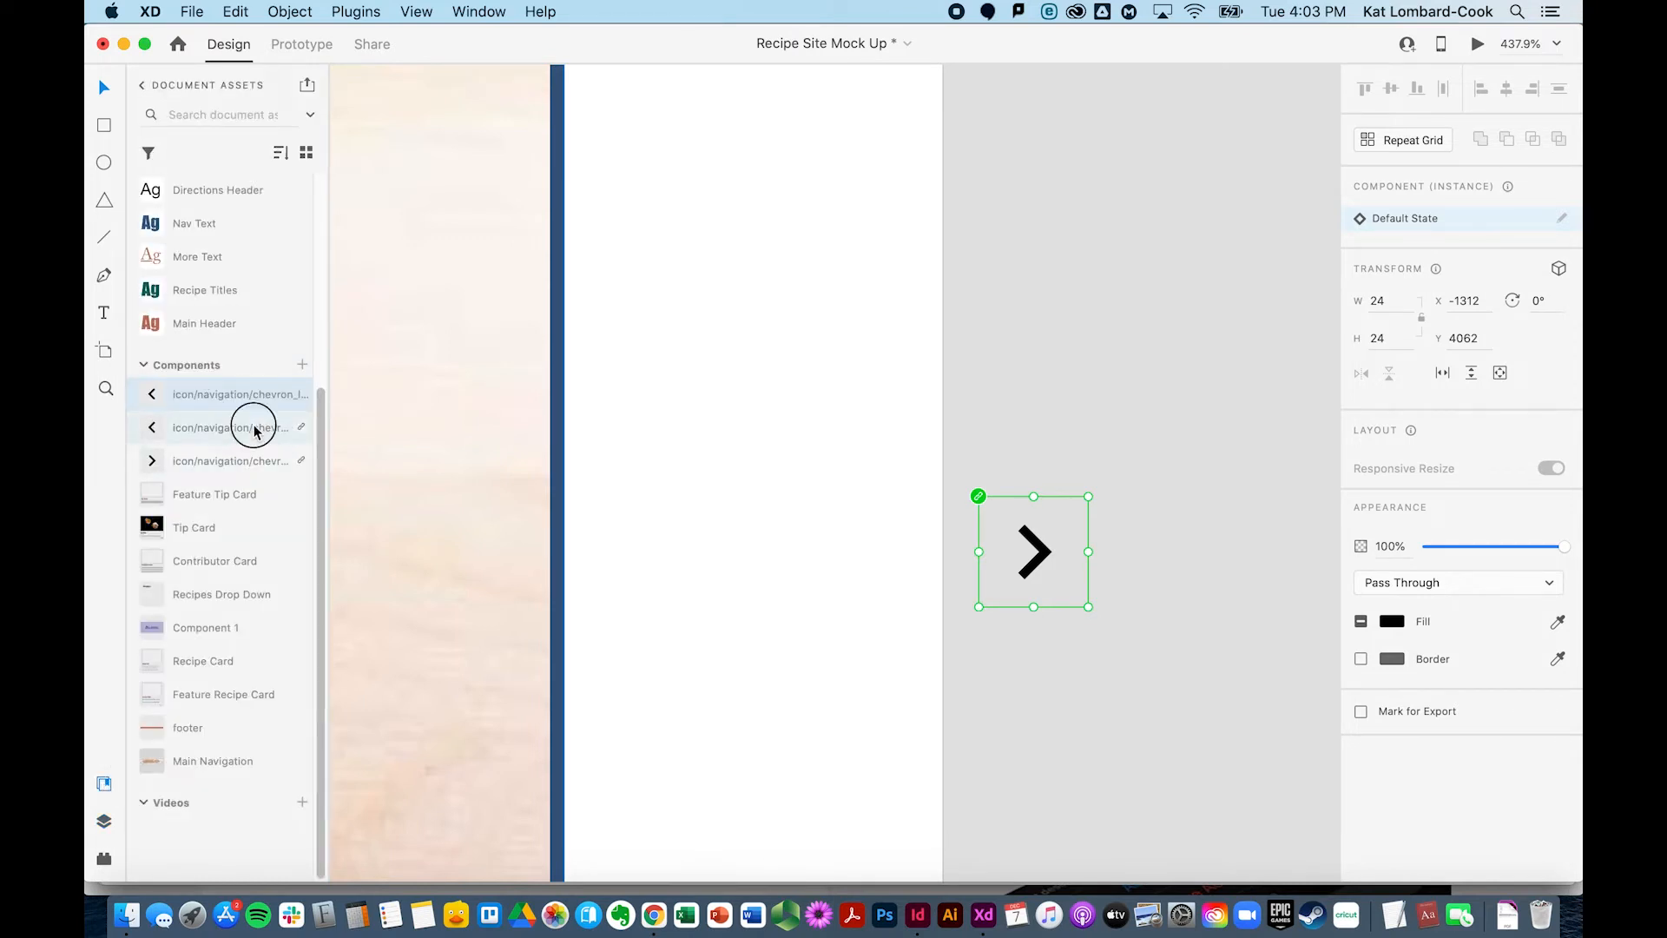
pyautogui.rightClick(303, 434)
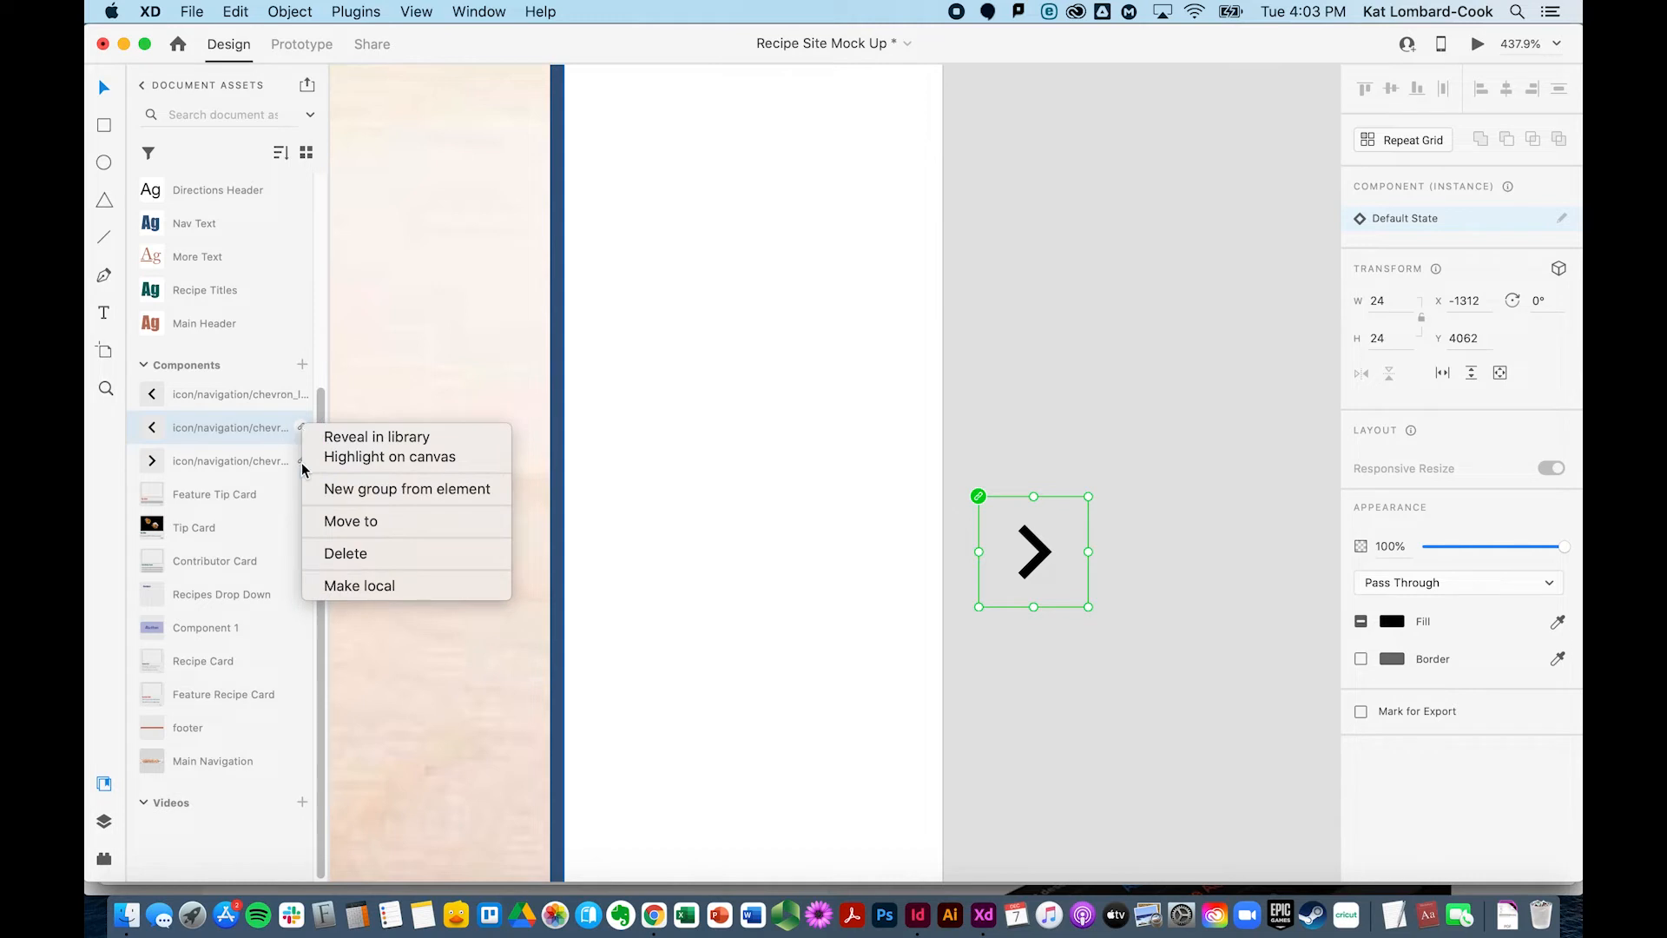
pyautogui.click(356, 585)
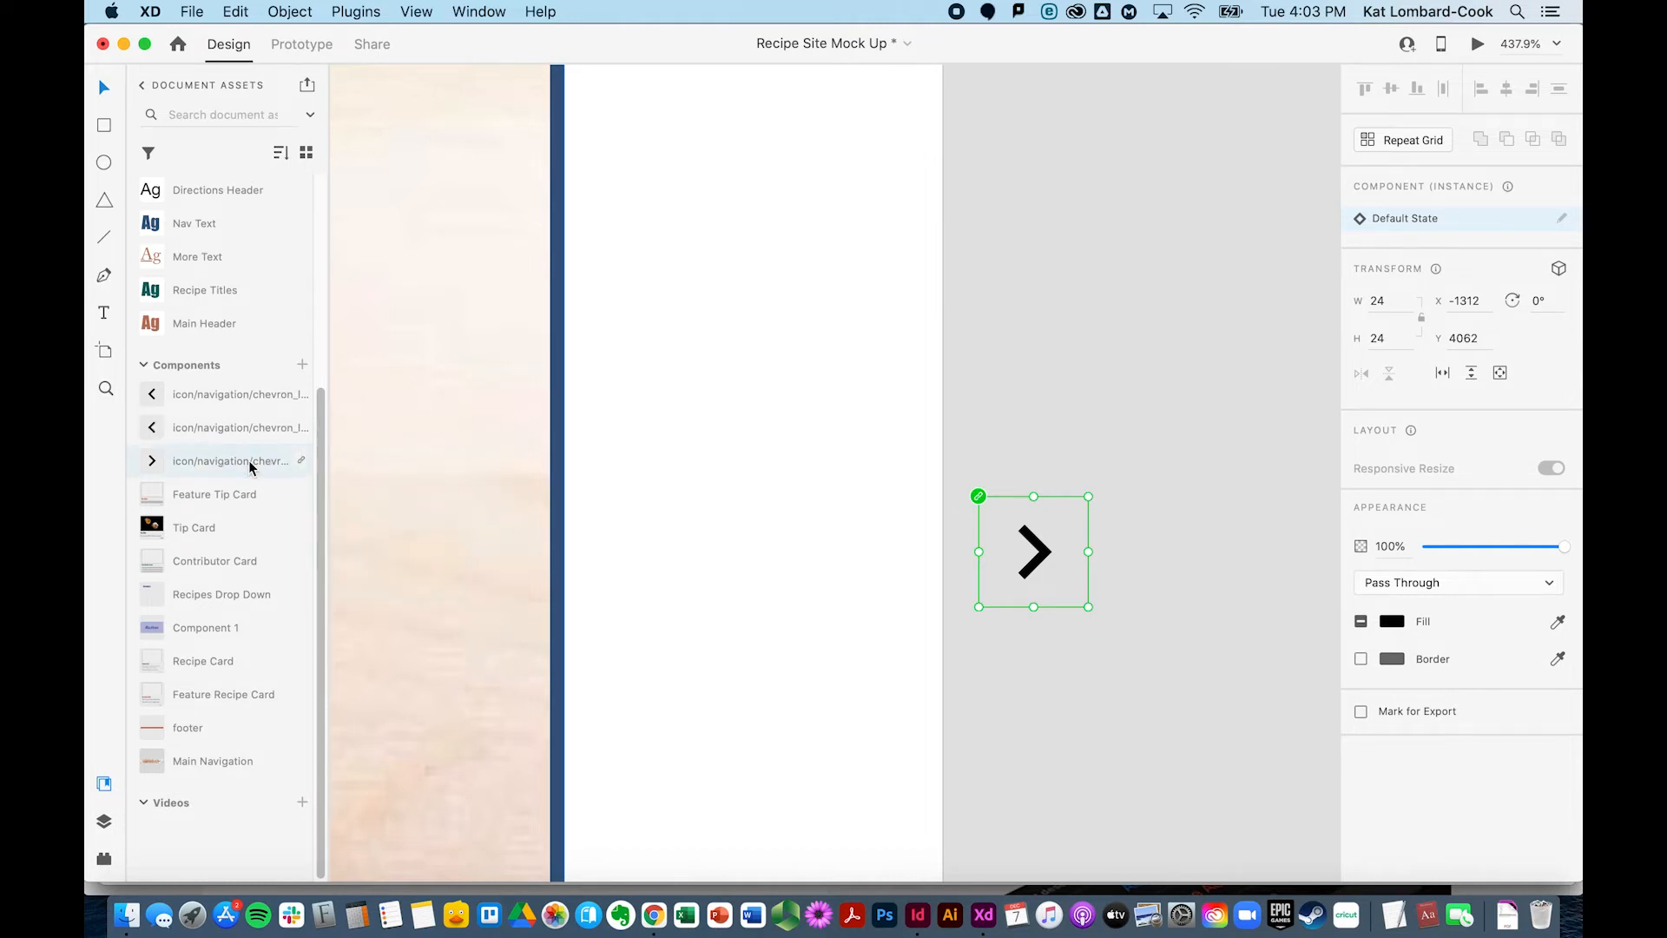
pyautogui.rightClick(303, 467)
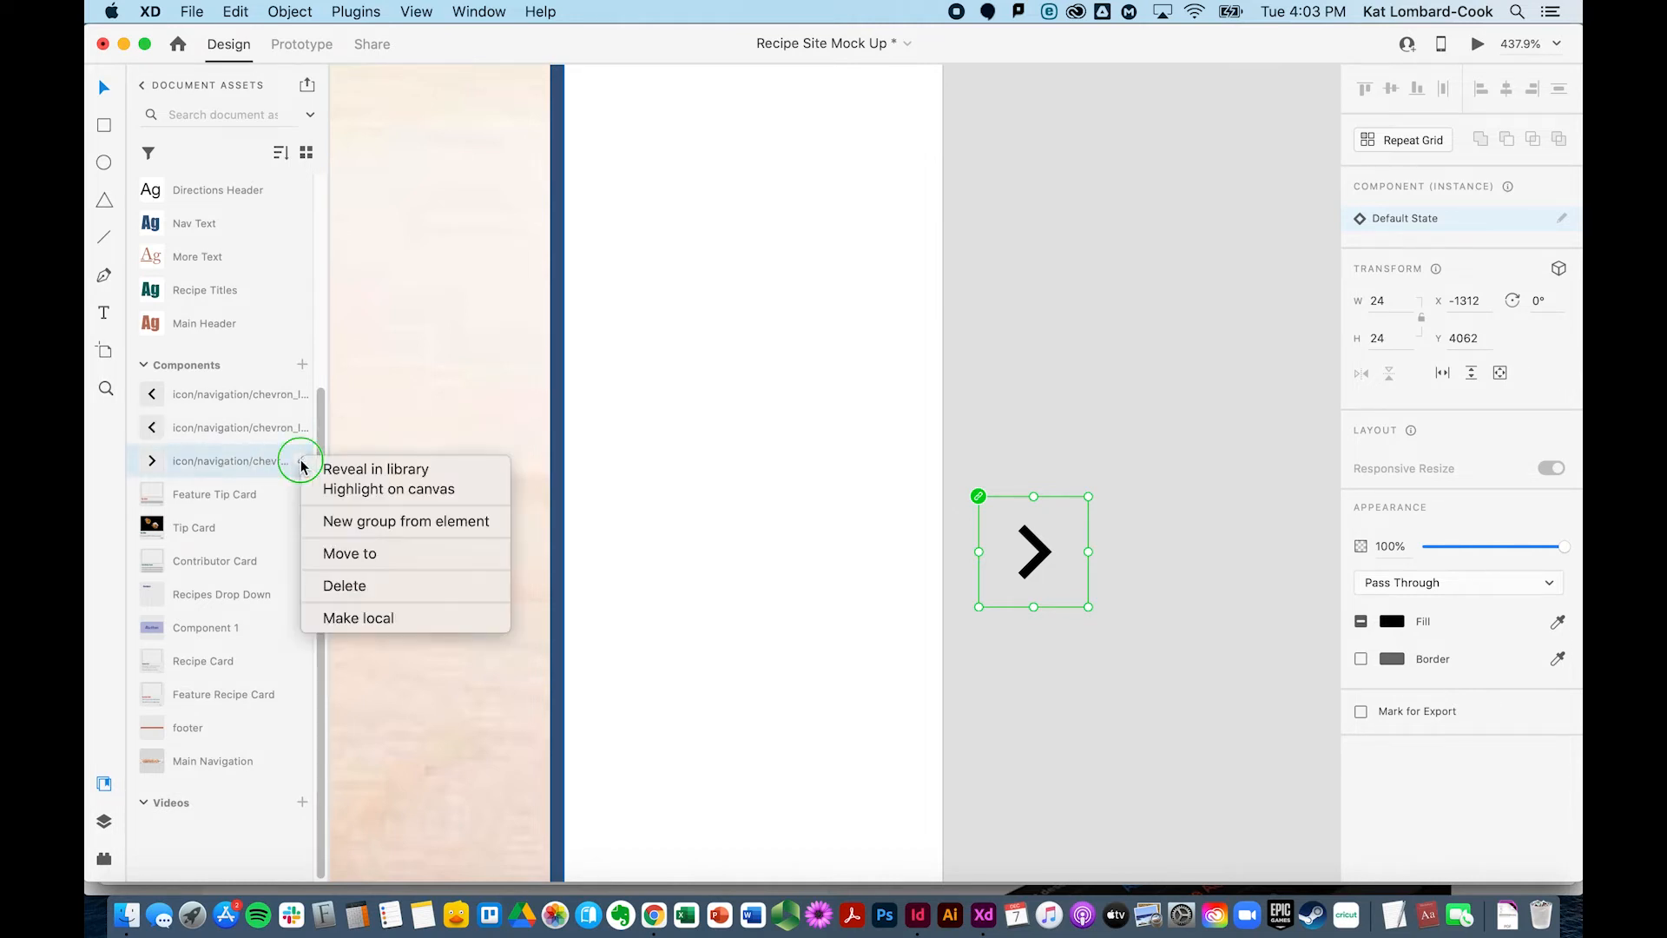
pyautogui.click(316, 622)
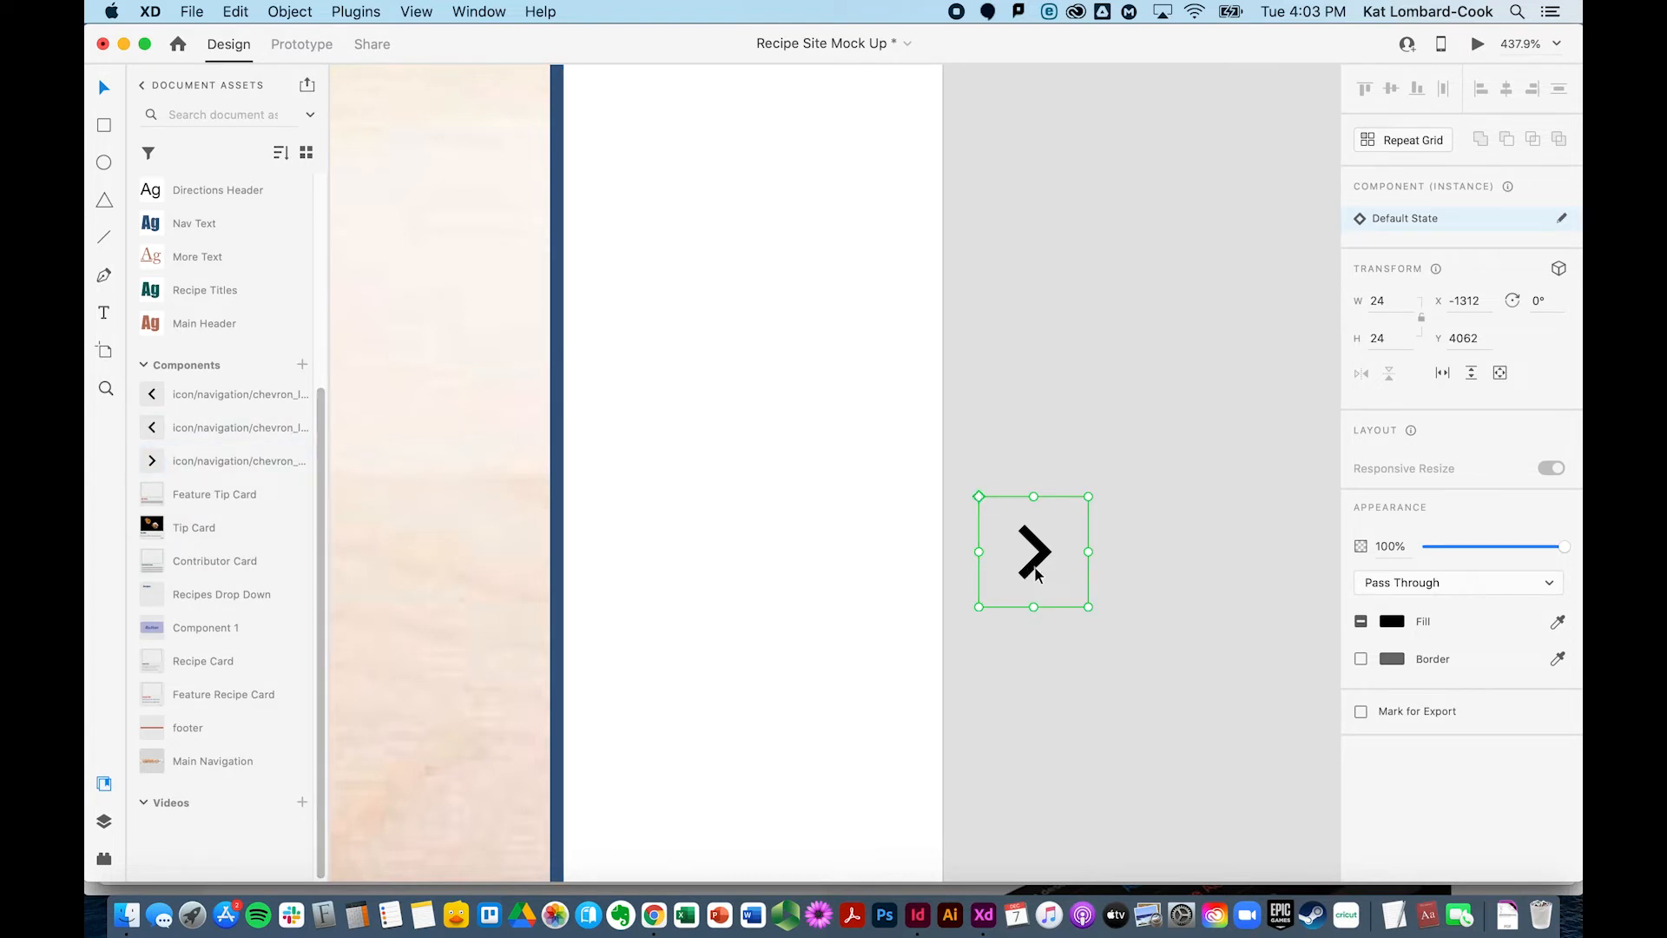
# - Enlarge the arrow shape inside the right chevron component to about 44 wide and 71 high
pyautogui.moveTo(1087, 606); pyautogui.dragTo(1154, 744)
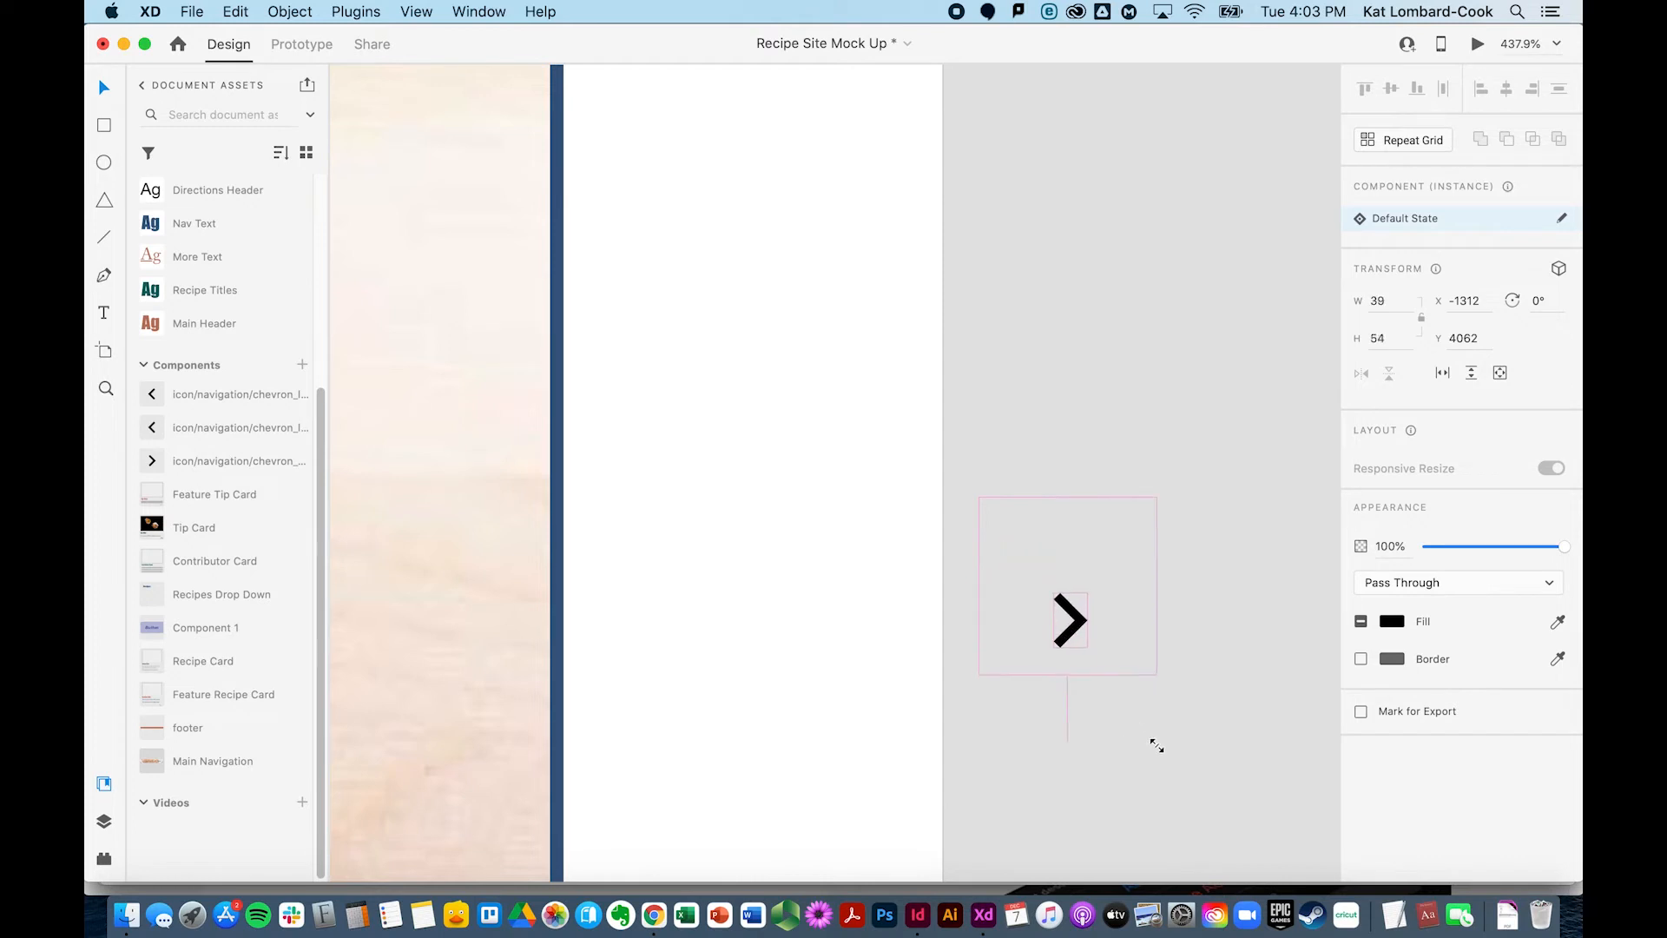
pyautogui.press('super+z')
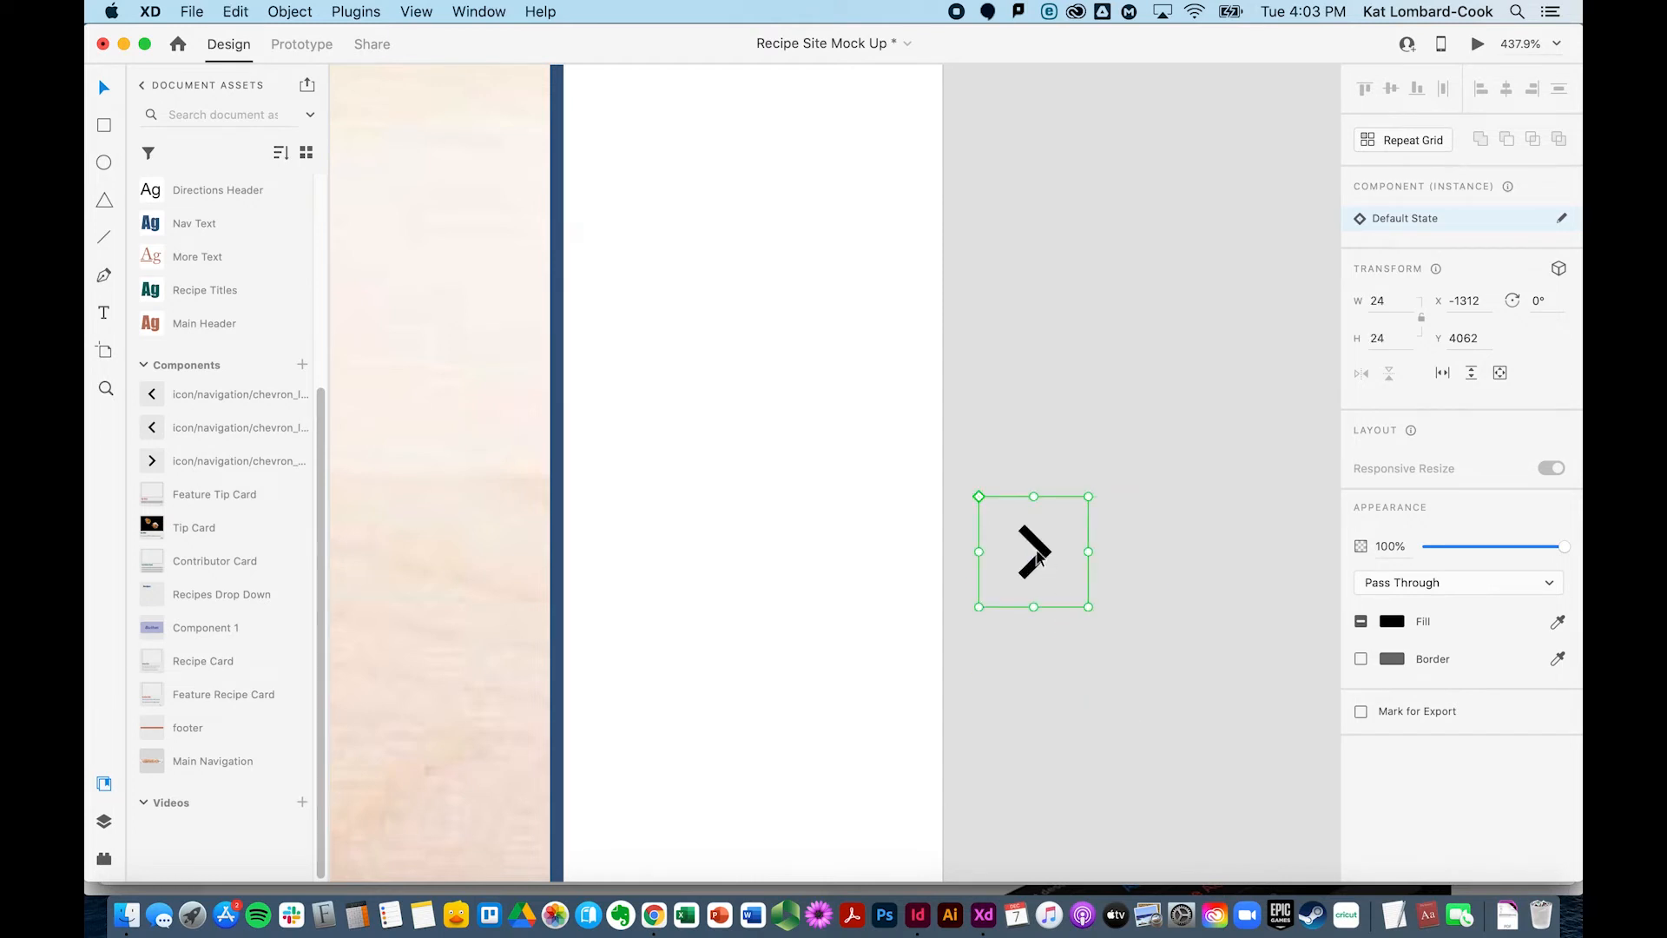
pyautogui.doubleClick(1037, 554)
pyautogui.moveTo(1054, 578); pyautogui.dragTo(1292, 858)
pyautogui.moveTo(1158, 729); pyautogui.dragTo(1146, 709)
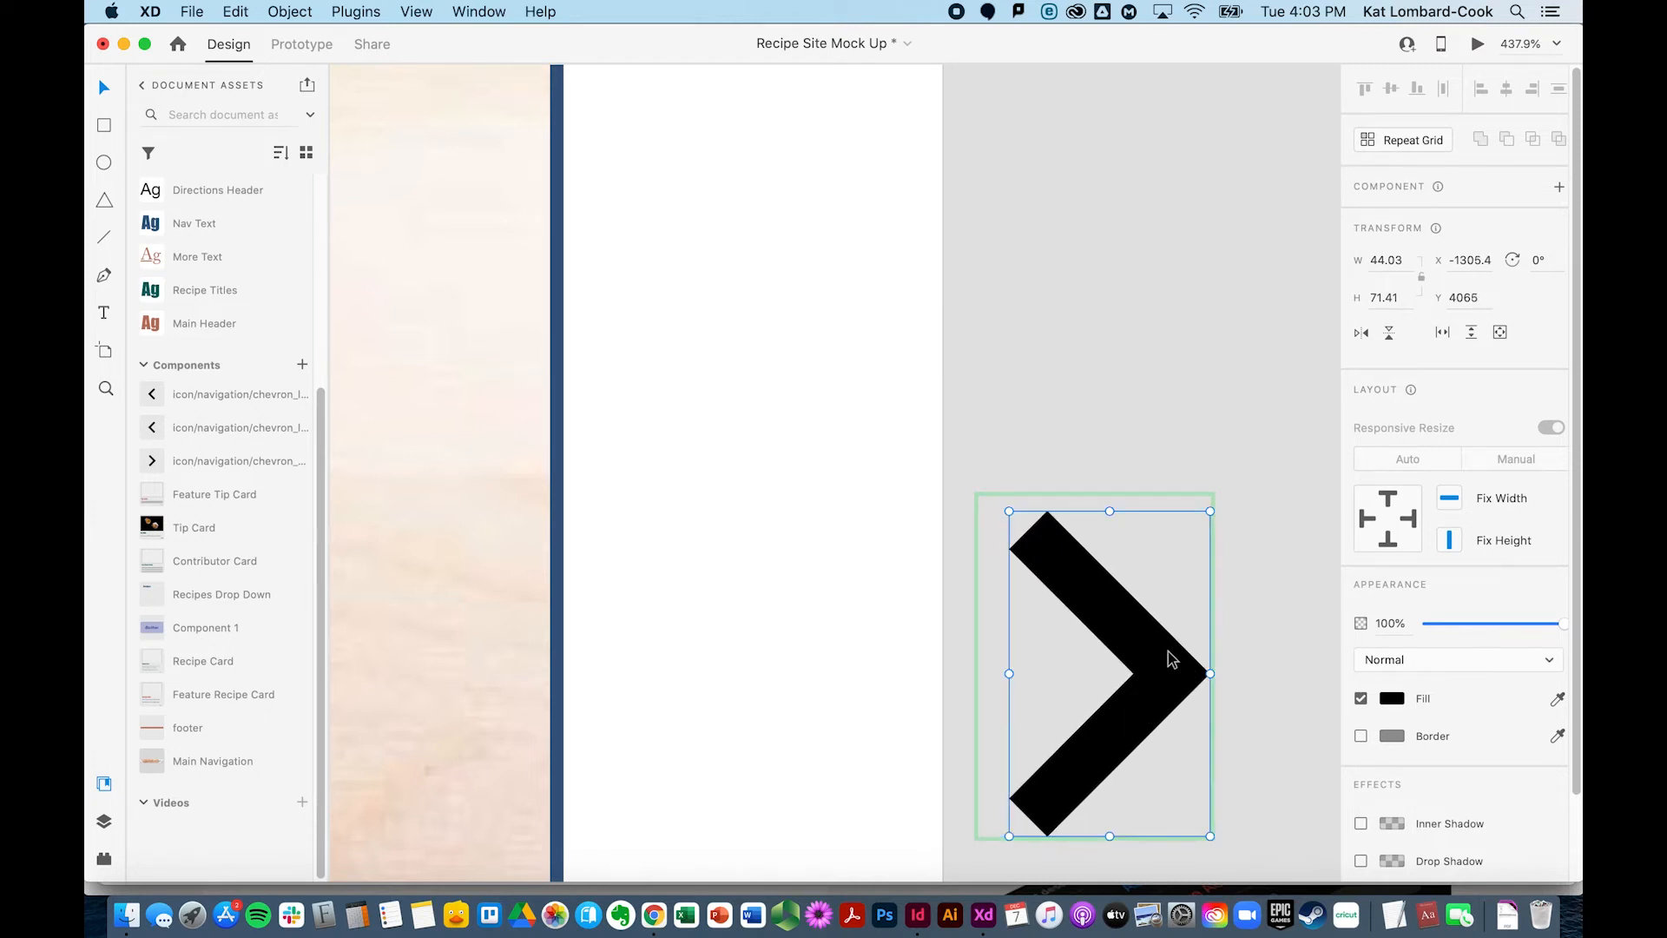
# - Place the right chevron on the Recipe Page beside the third feature recipe card, at X 1853, Y 635
pyautogui.press('super+minus')
pyautogui.press('super+minus')
pyautogui.press('super+minus')
pyautogui.press('super+minus')
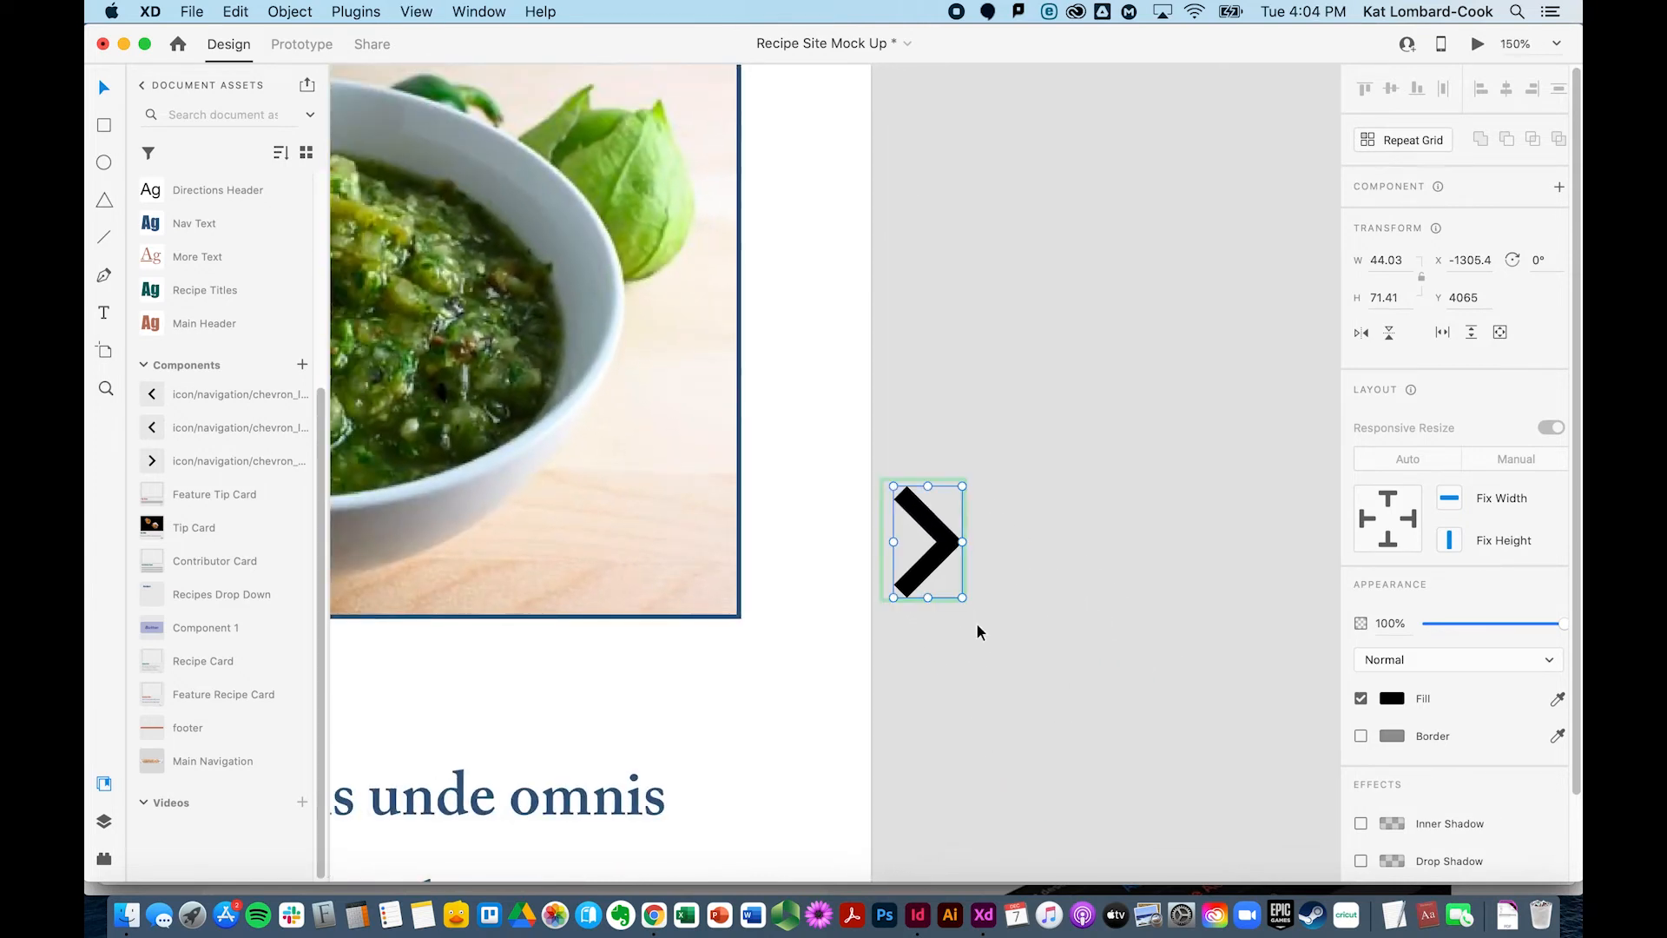
pyautogui.press('super+minus')
pyautogui.press('super+minus')
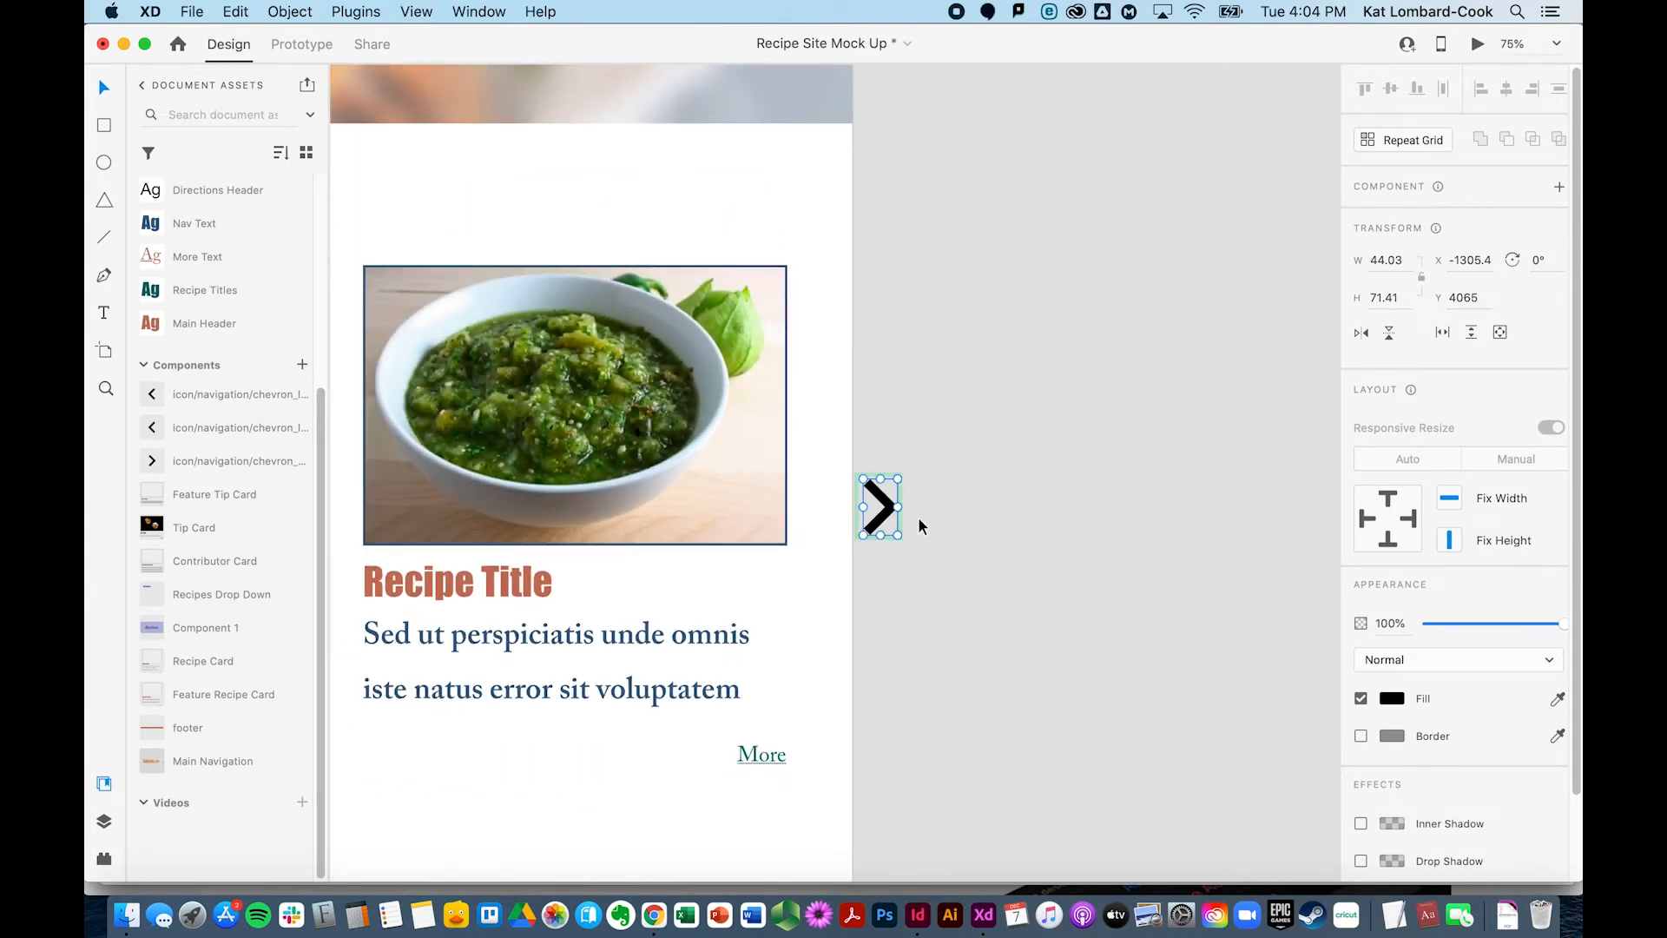
pyautogui.moveTo(883, 514)
pyautogui.mouseDown()
pyautogui.moveTo(822, 415)
pyautogui.moveTo(877, 516)
pyautogui.mouseUp()
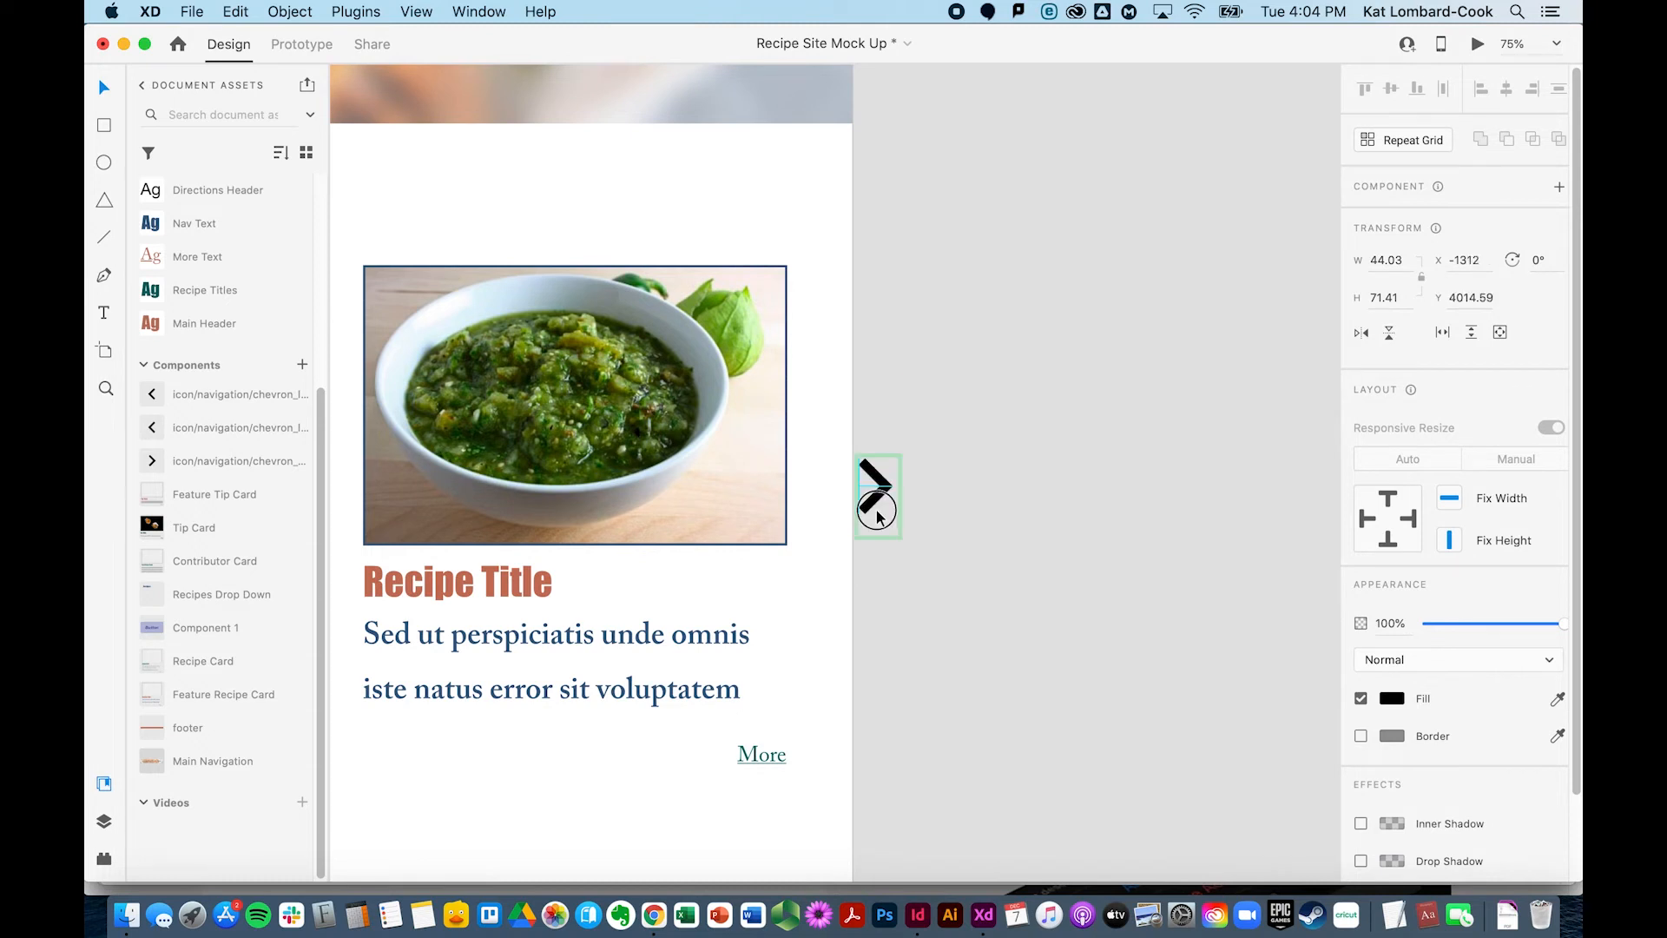
pyautogui.click(934, 504)
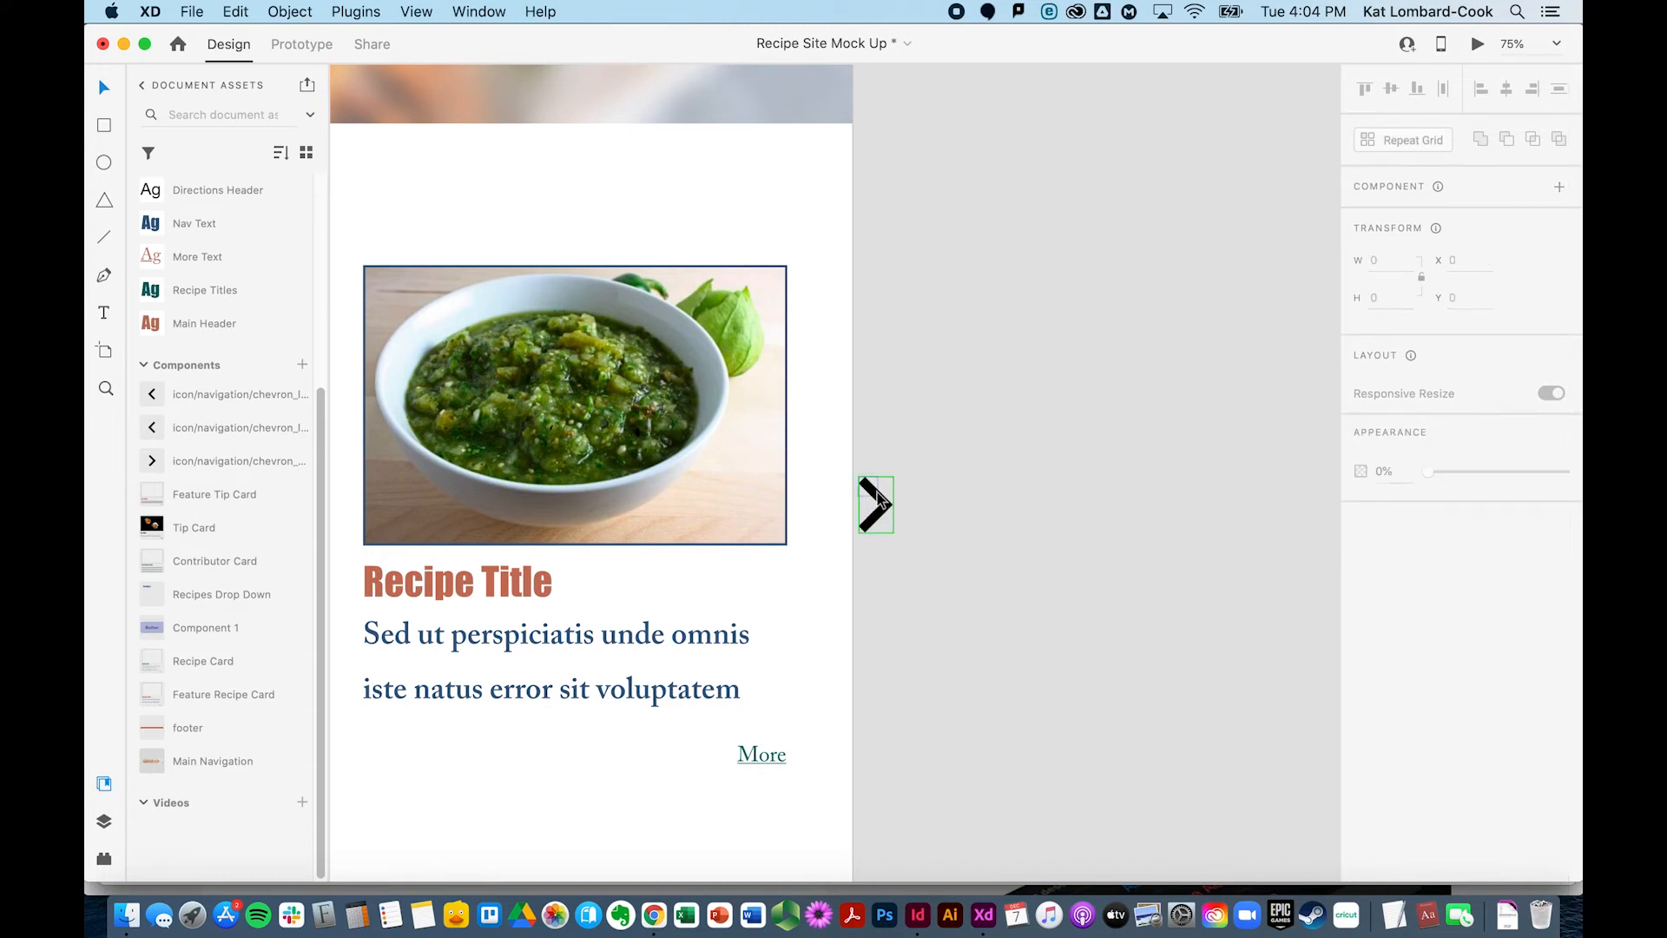
pyautogui.moveTo(881, 502); pyautogui.dragTo(820, 409)
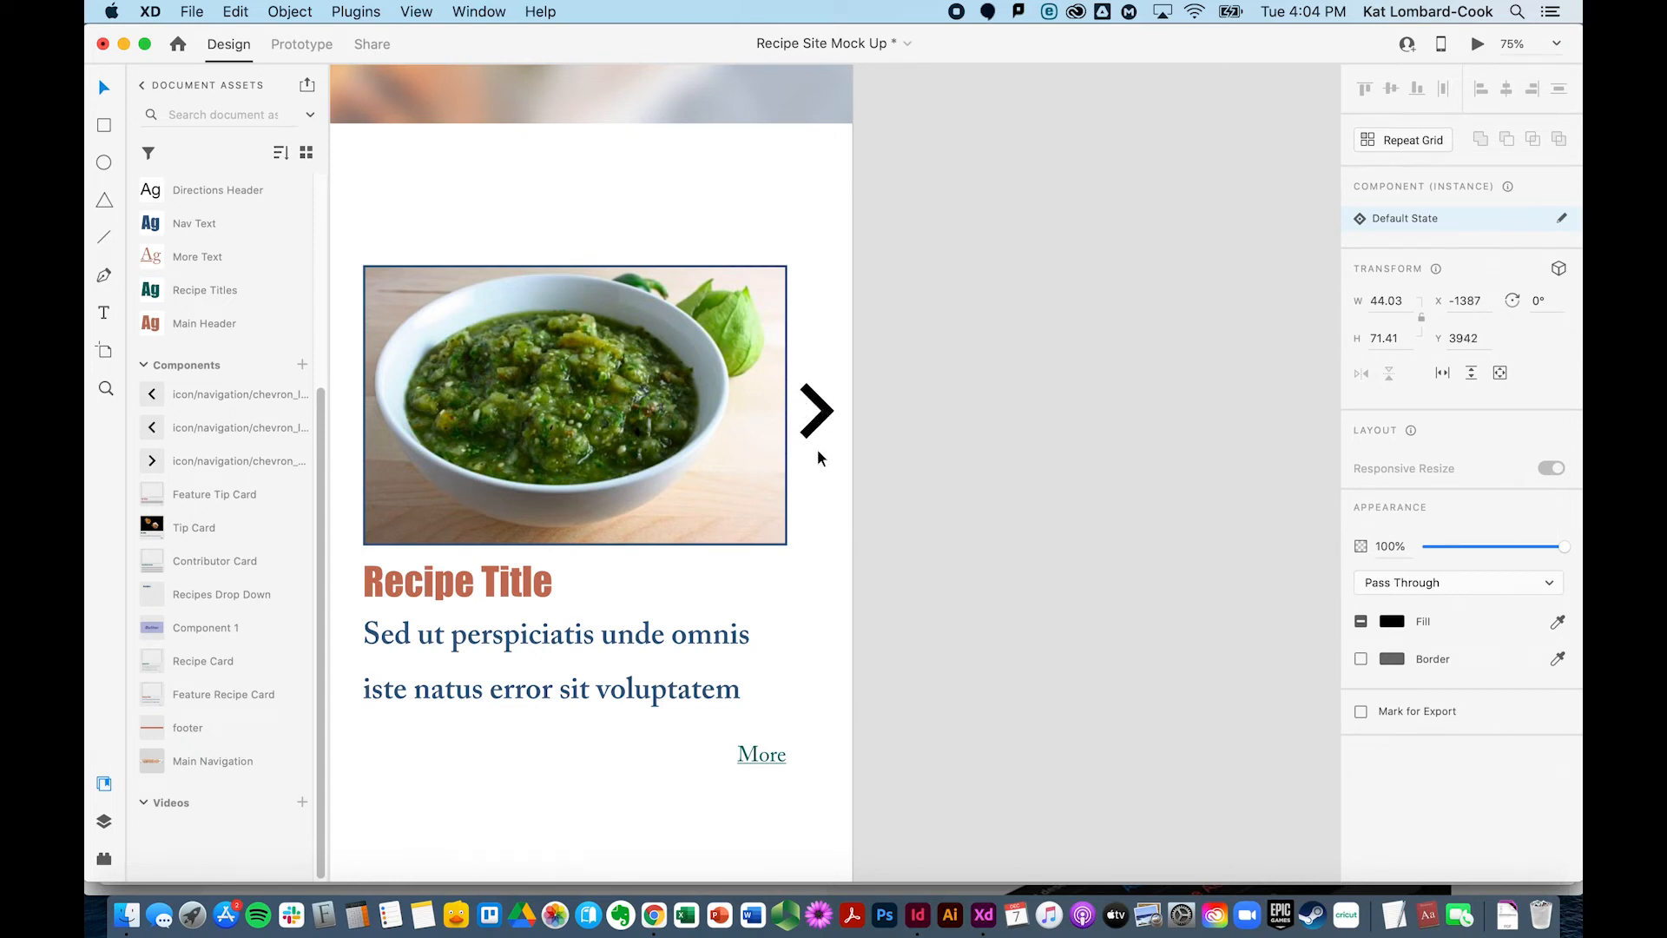
pyautogui.click(811, 520)
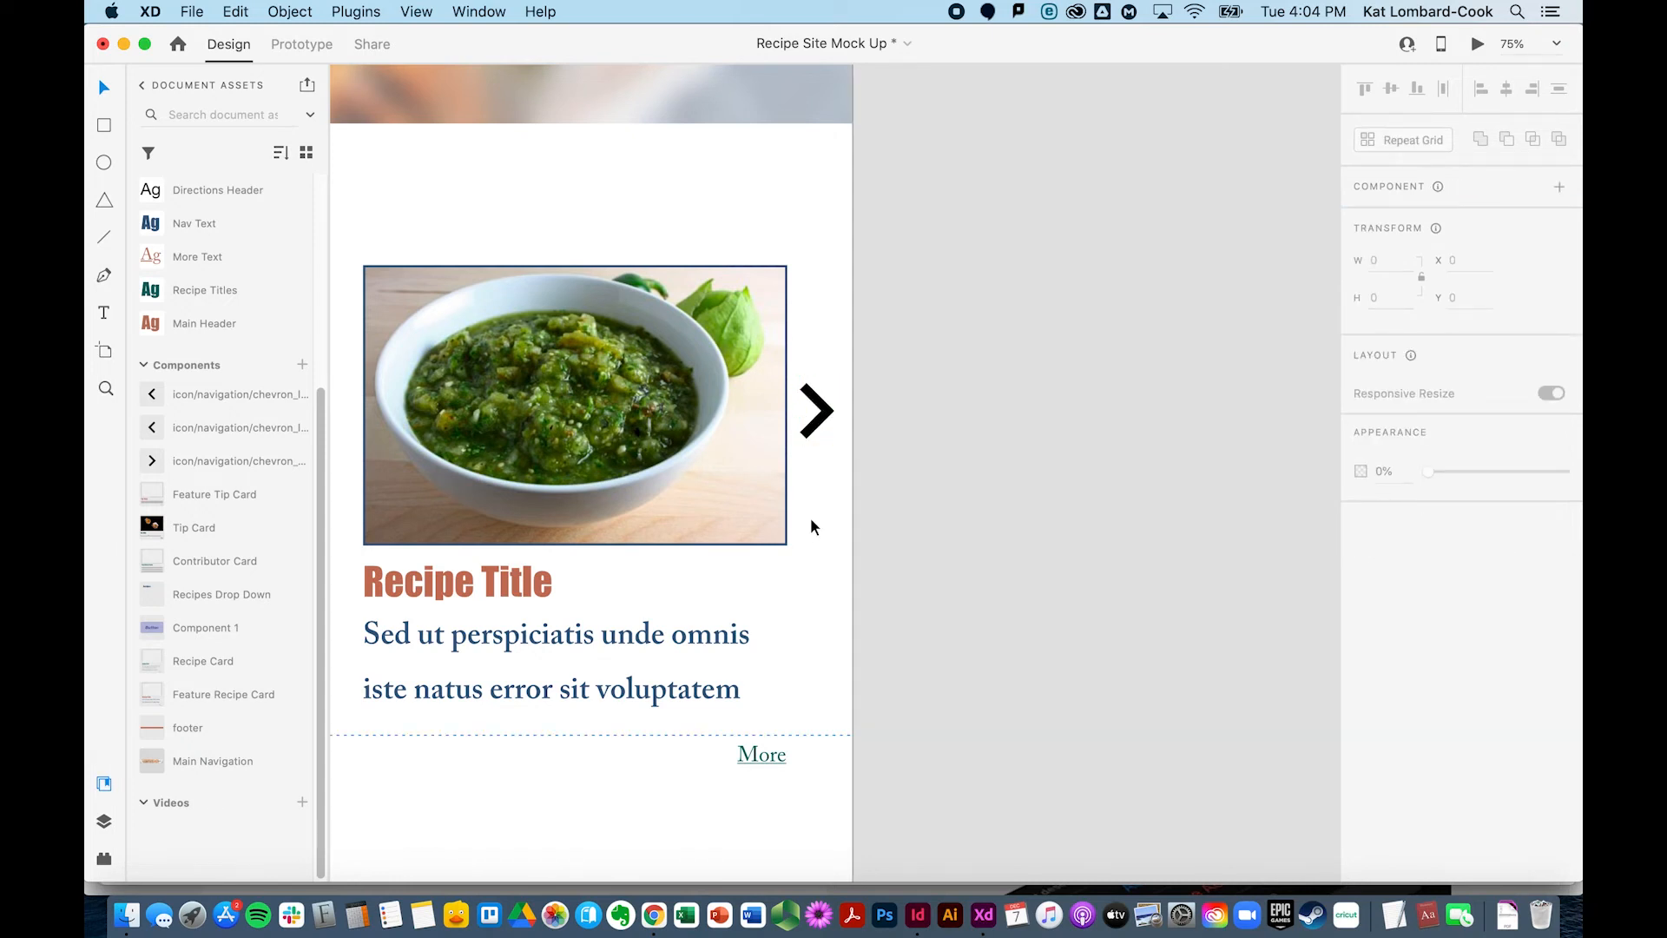
pyautogui.click(818, 426)
# - Enlarge the arrow shape inside the left chevron beside the first feature recipe card to about 71 by 115
pyautogui.hscroll(-15, 764, 510)
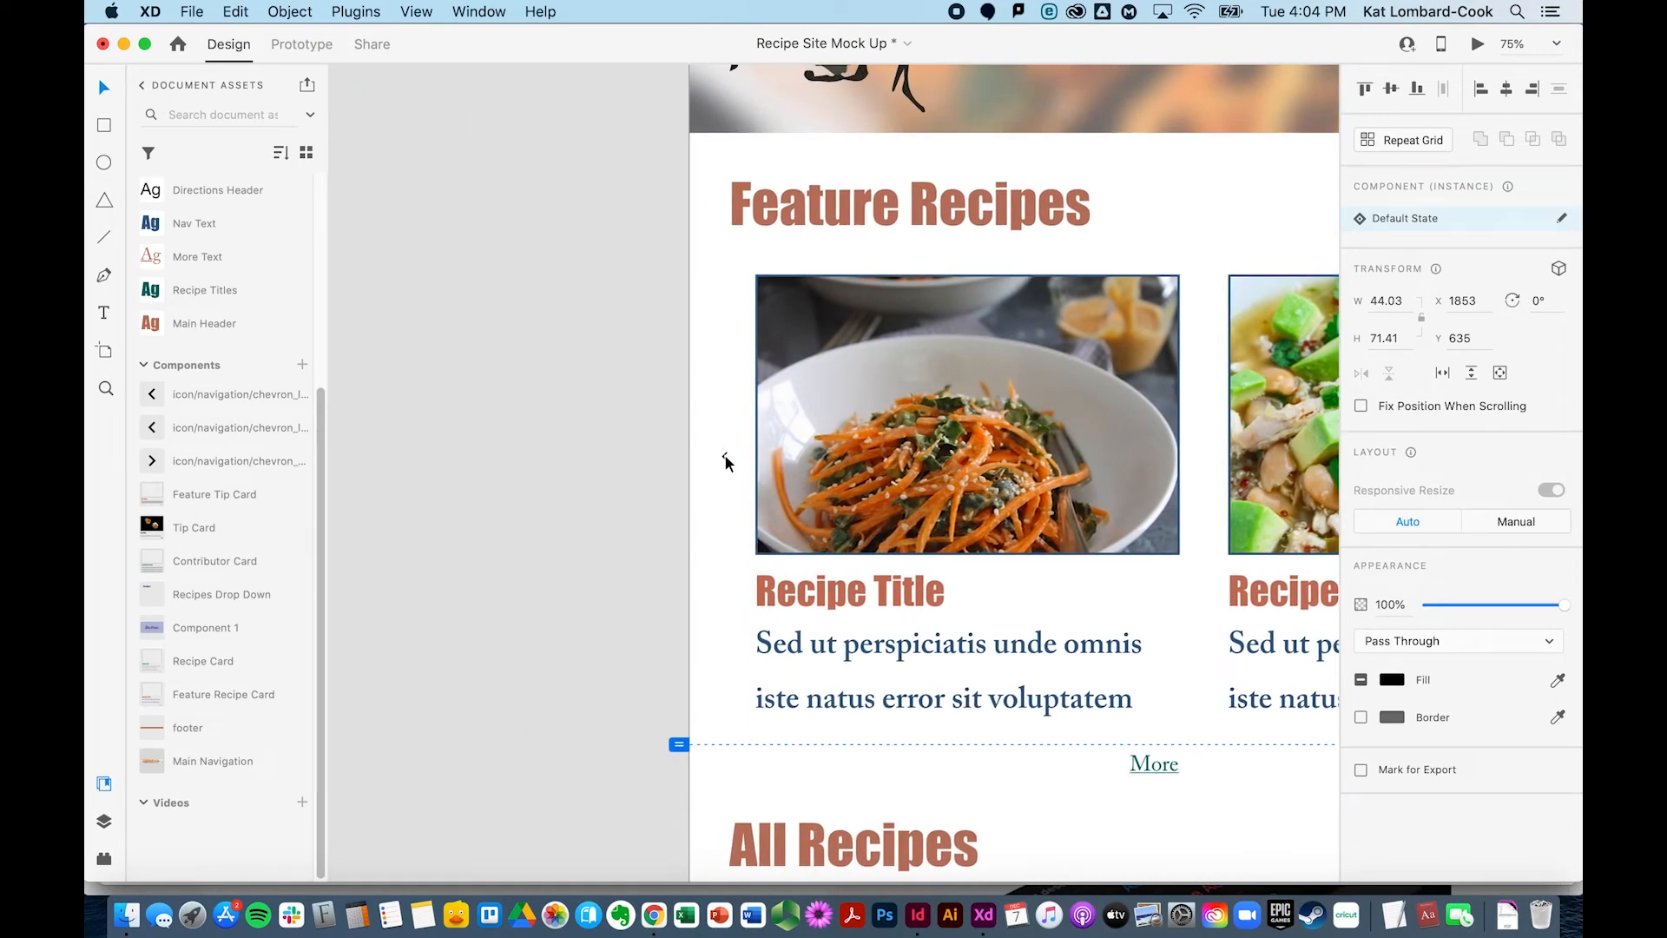
pyautogui.click(725, 463)
pyautogui.click(725, 461)
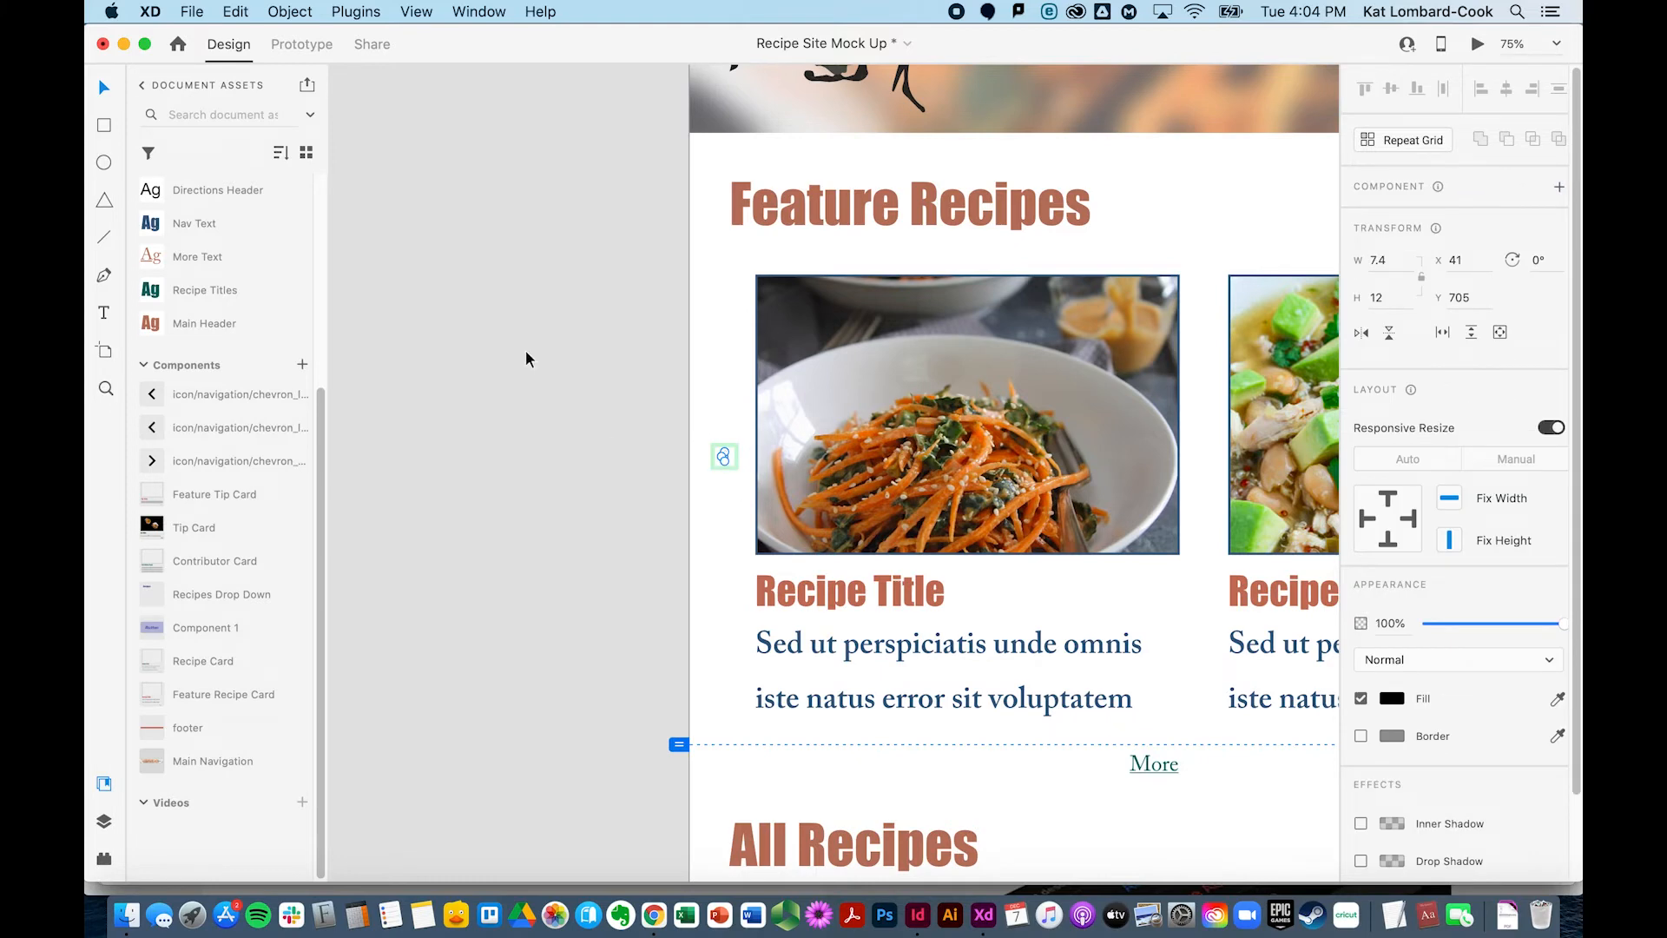
pyautogui.click(528, 391)
pyautogui.click(106, 388)
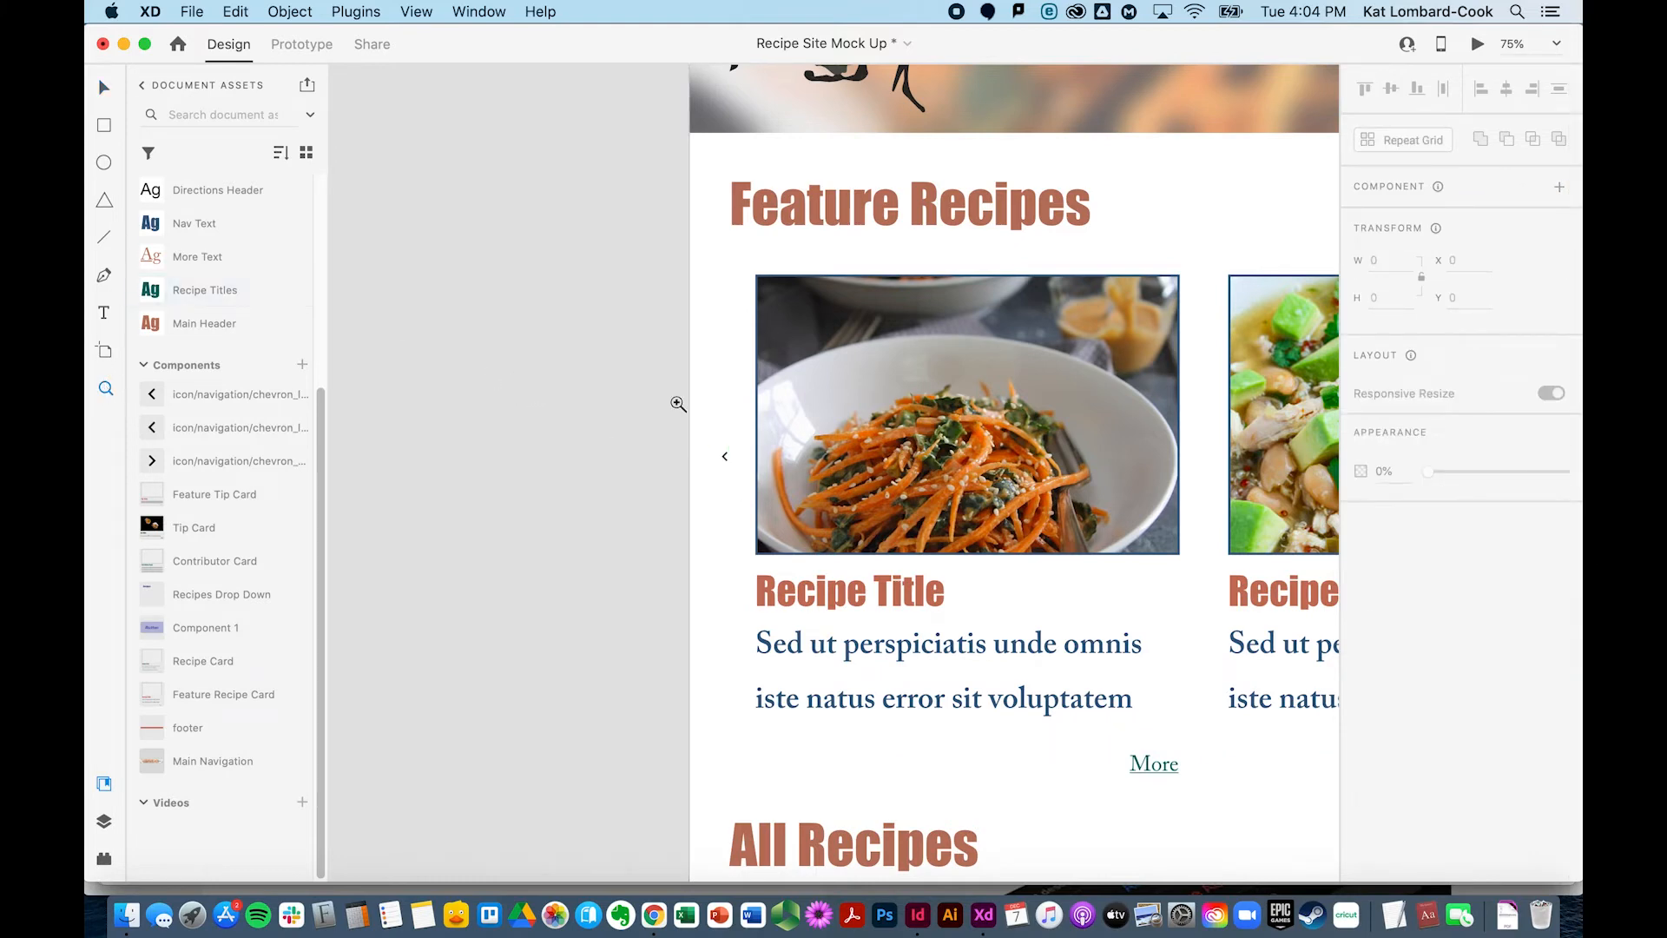
pyautogui.moveTo(680, 410); pyautogui.dragTo(830, 599)
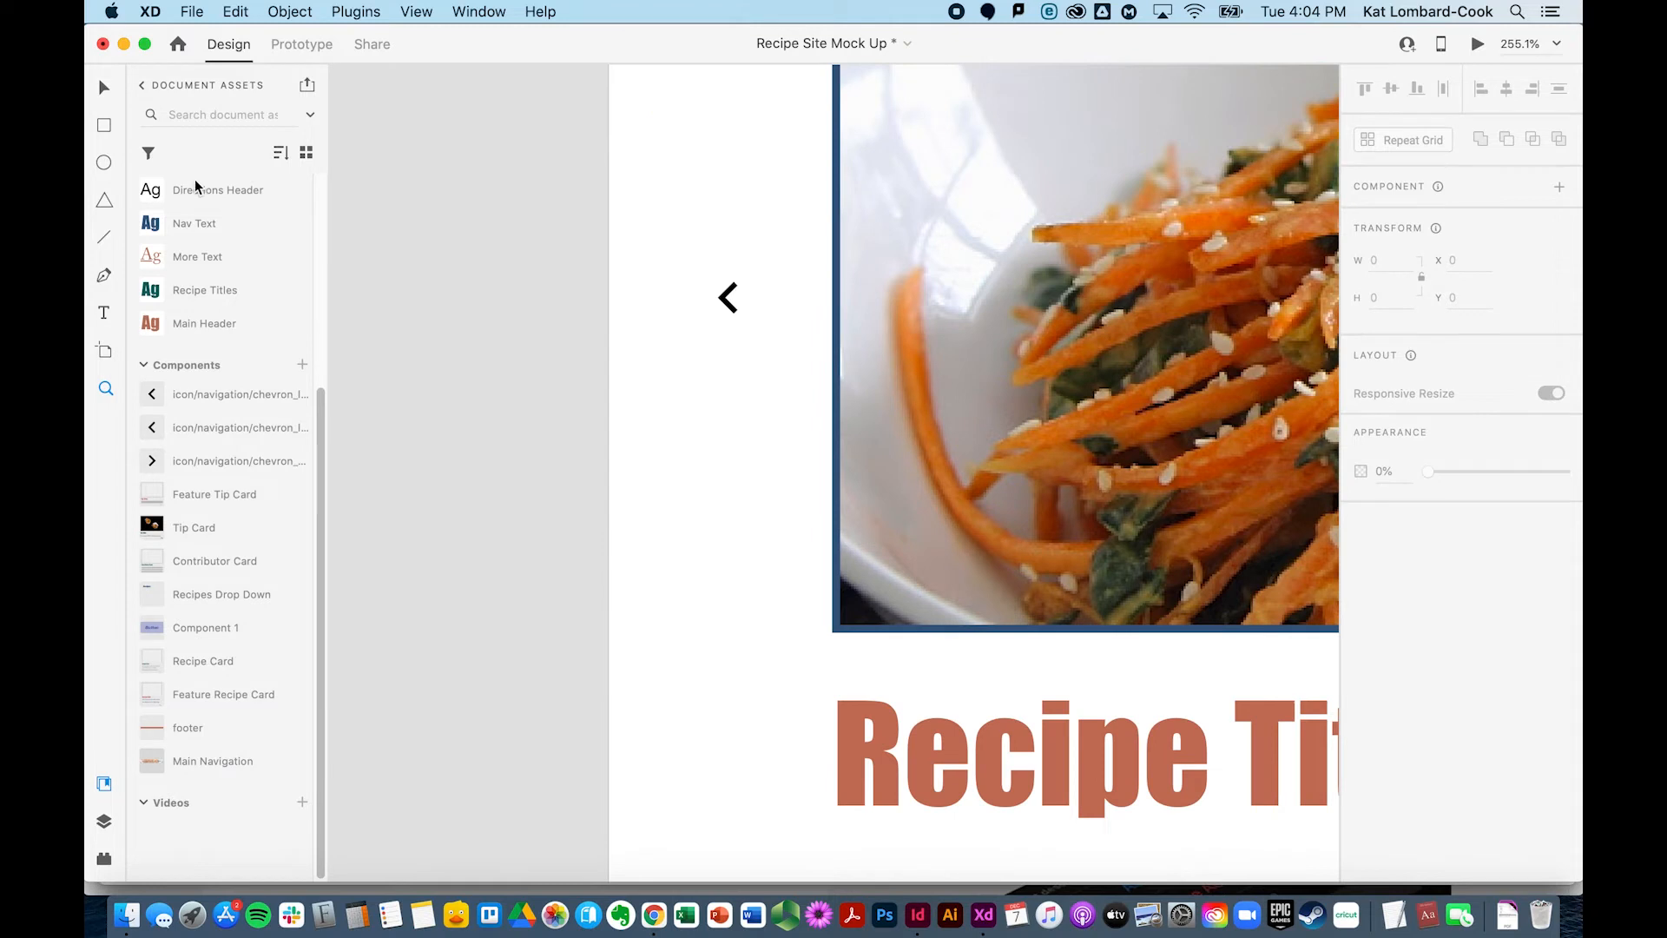
pyautogui.click(104, 87)
pyautogui.click(728, 298)
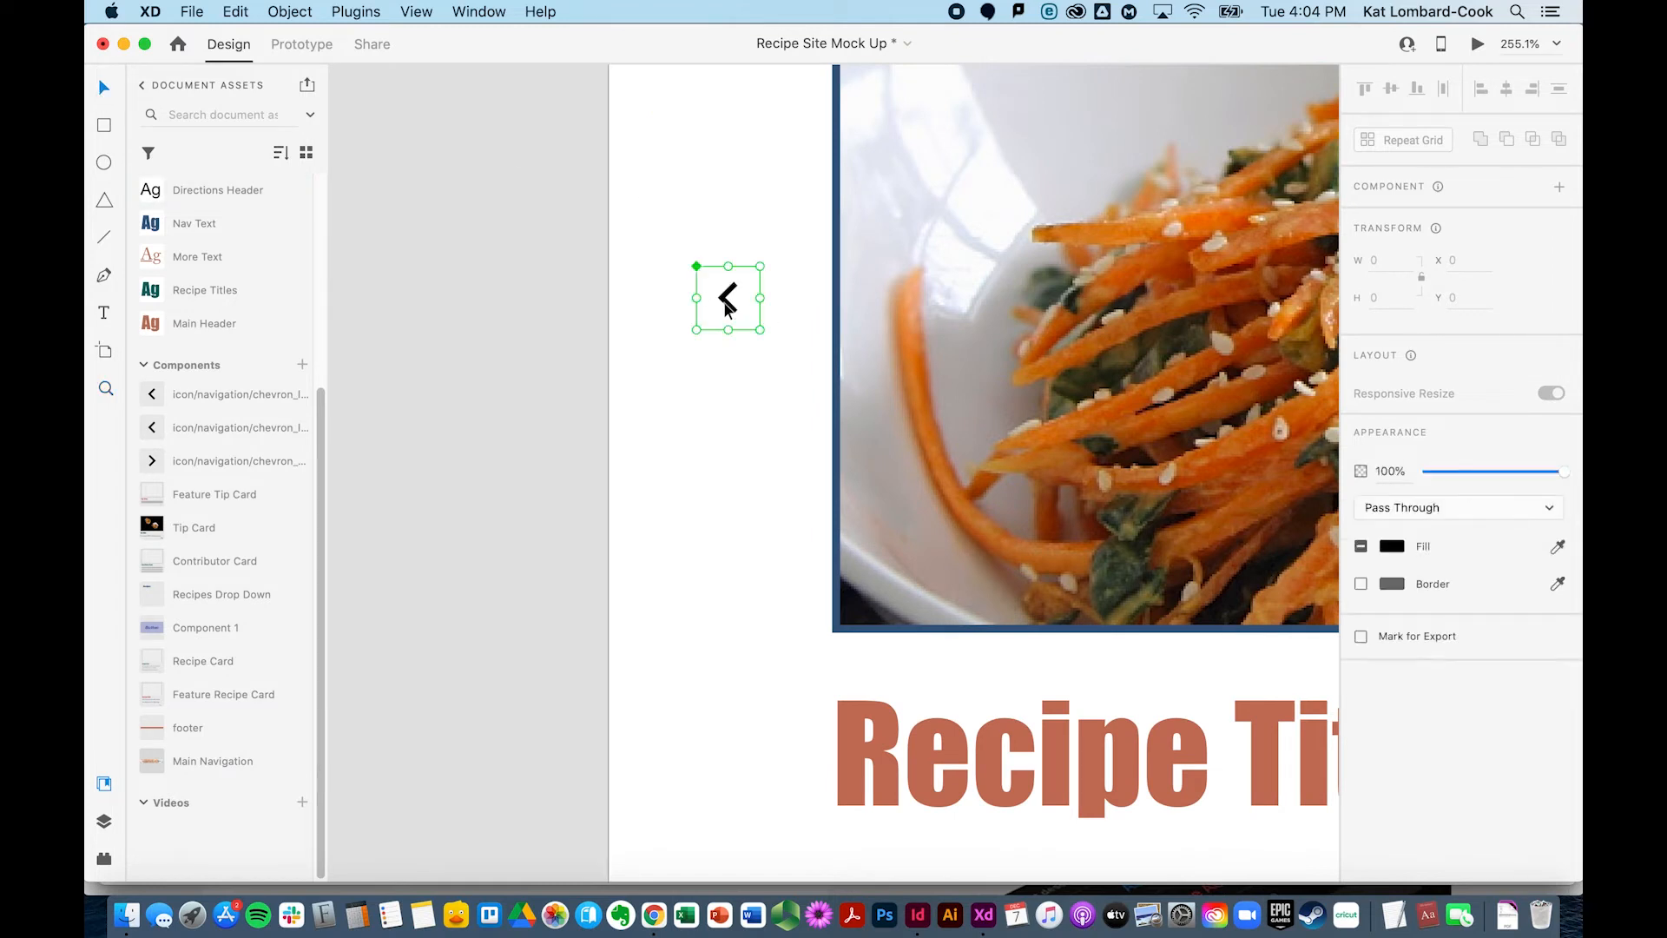
pyautogui.doubleClick(725, 298)
pyautogui.moveTo(738, 314); pyautogui.dragTo(905, 587)
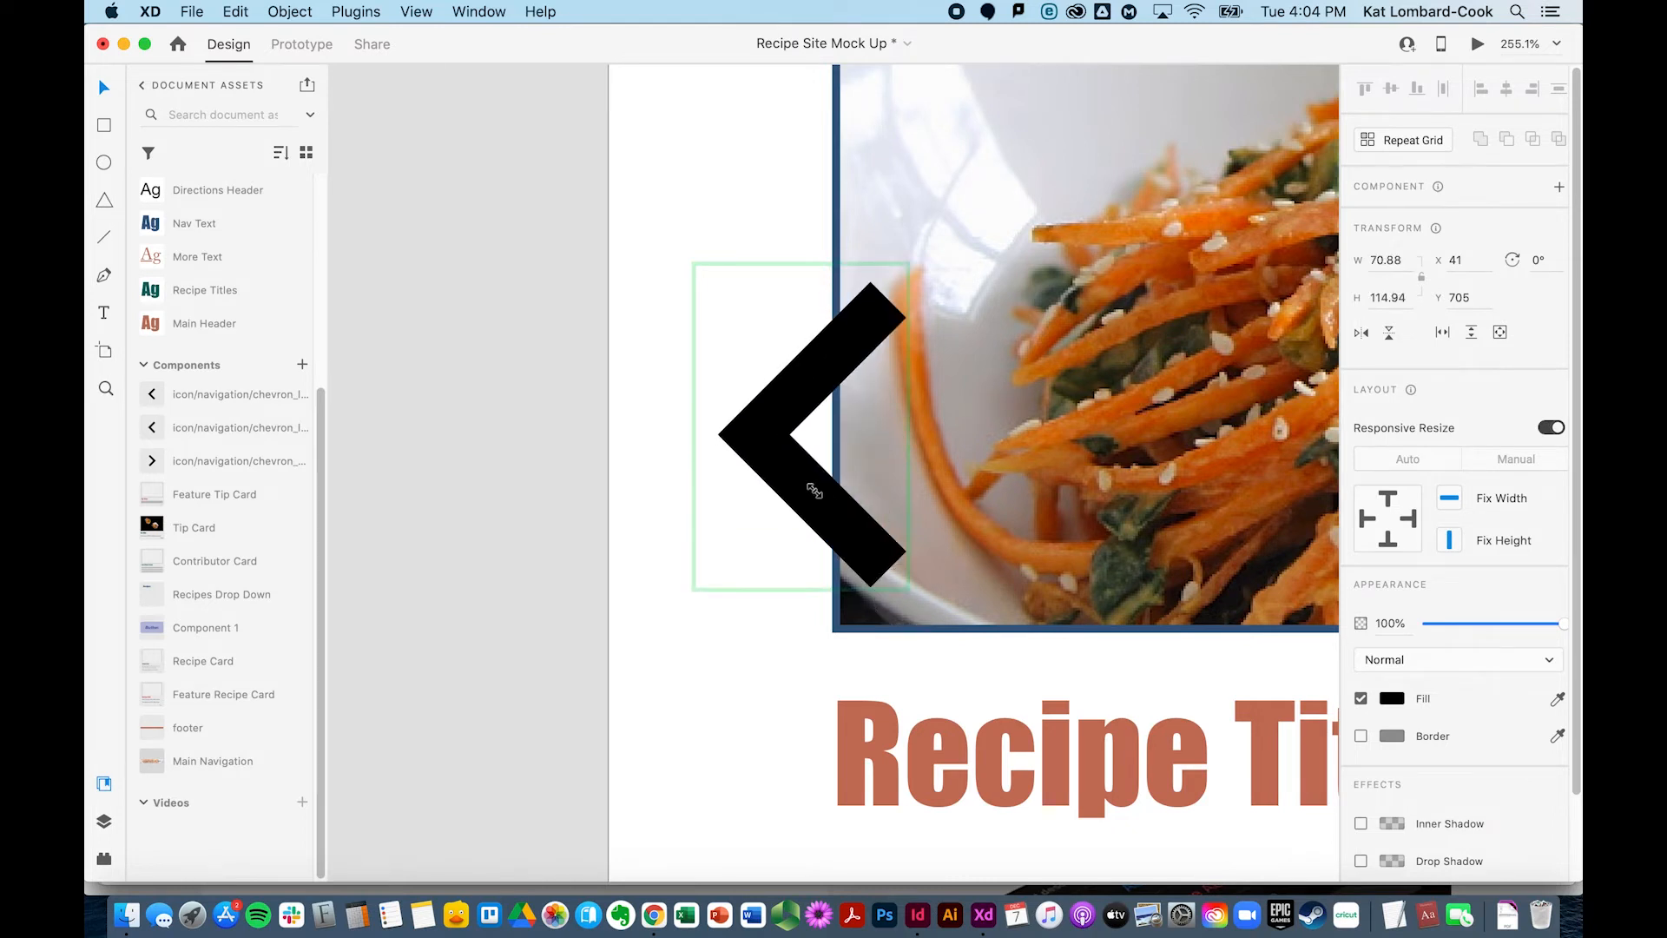
# - Move the left chevron across the page to sit directly beside the right chevron for comparison, at about X 1913, Y 610
pyautogui.click(584, 302)
pyautogui.moveTo(784, 416); pyautogui.dragTo(699, 329)
pyautogui.press('super+minus')
pyautogui.press('super+minus')
pyautogui.press('super+minus')
pyautogui.press('super+minus')
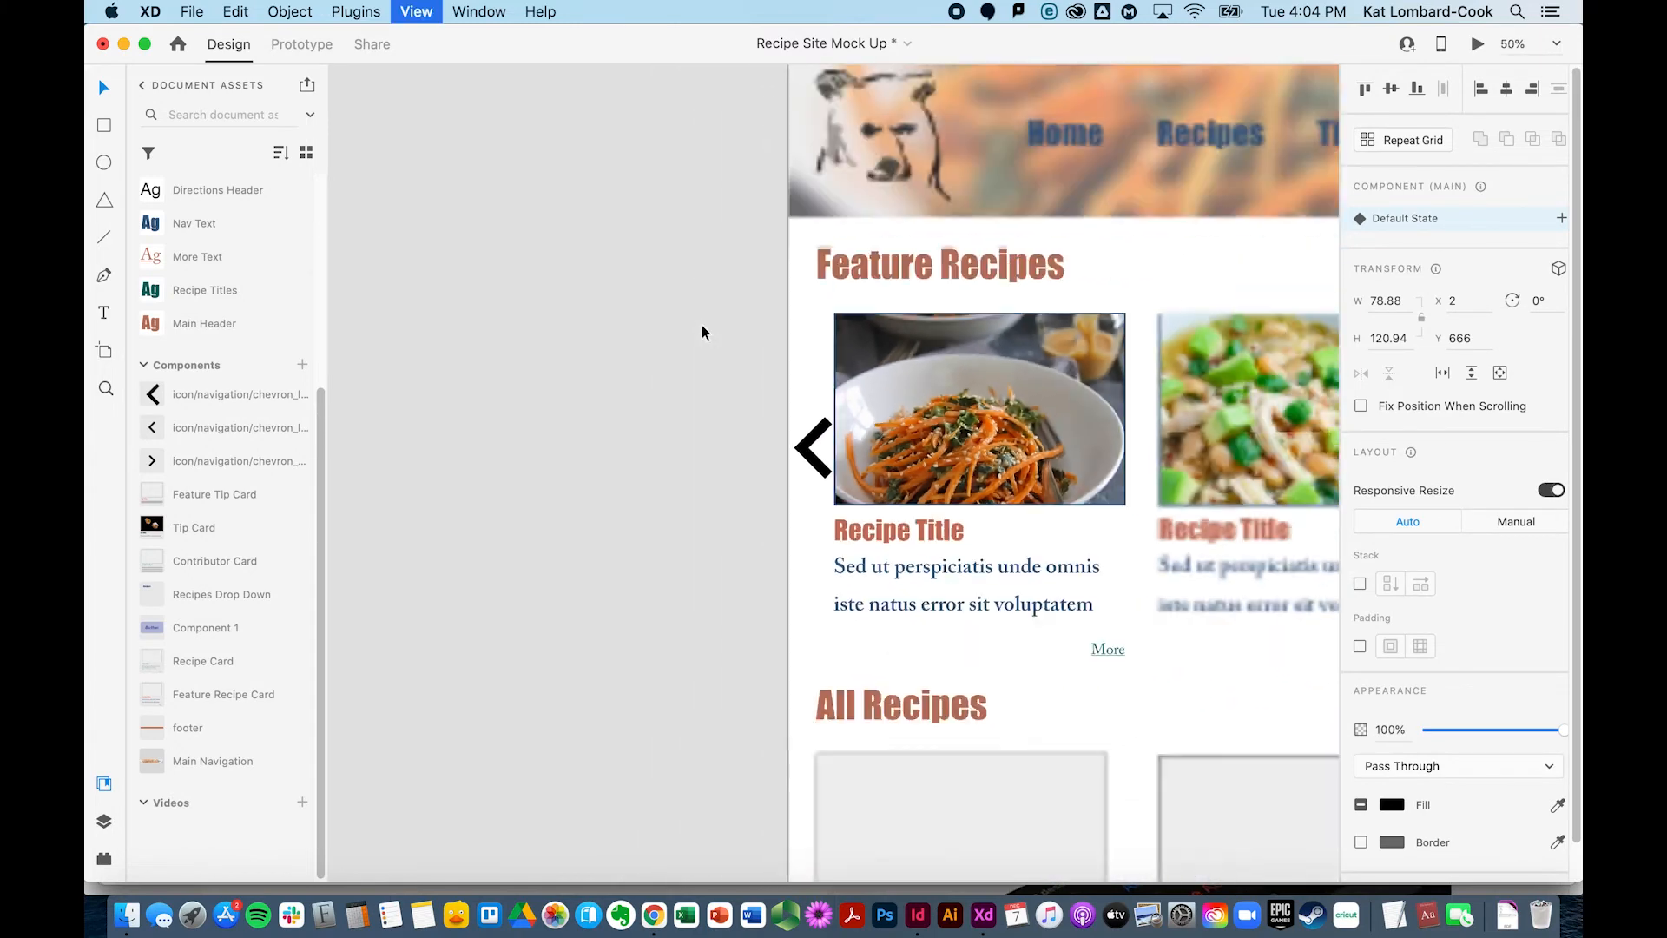
pyautogui.hscroll(7, 701, 326)
pyautogui.hscroll(-5, 700, 328)
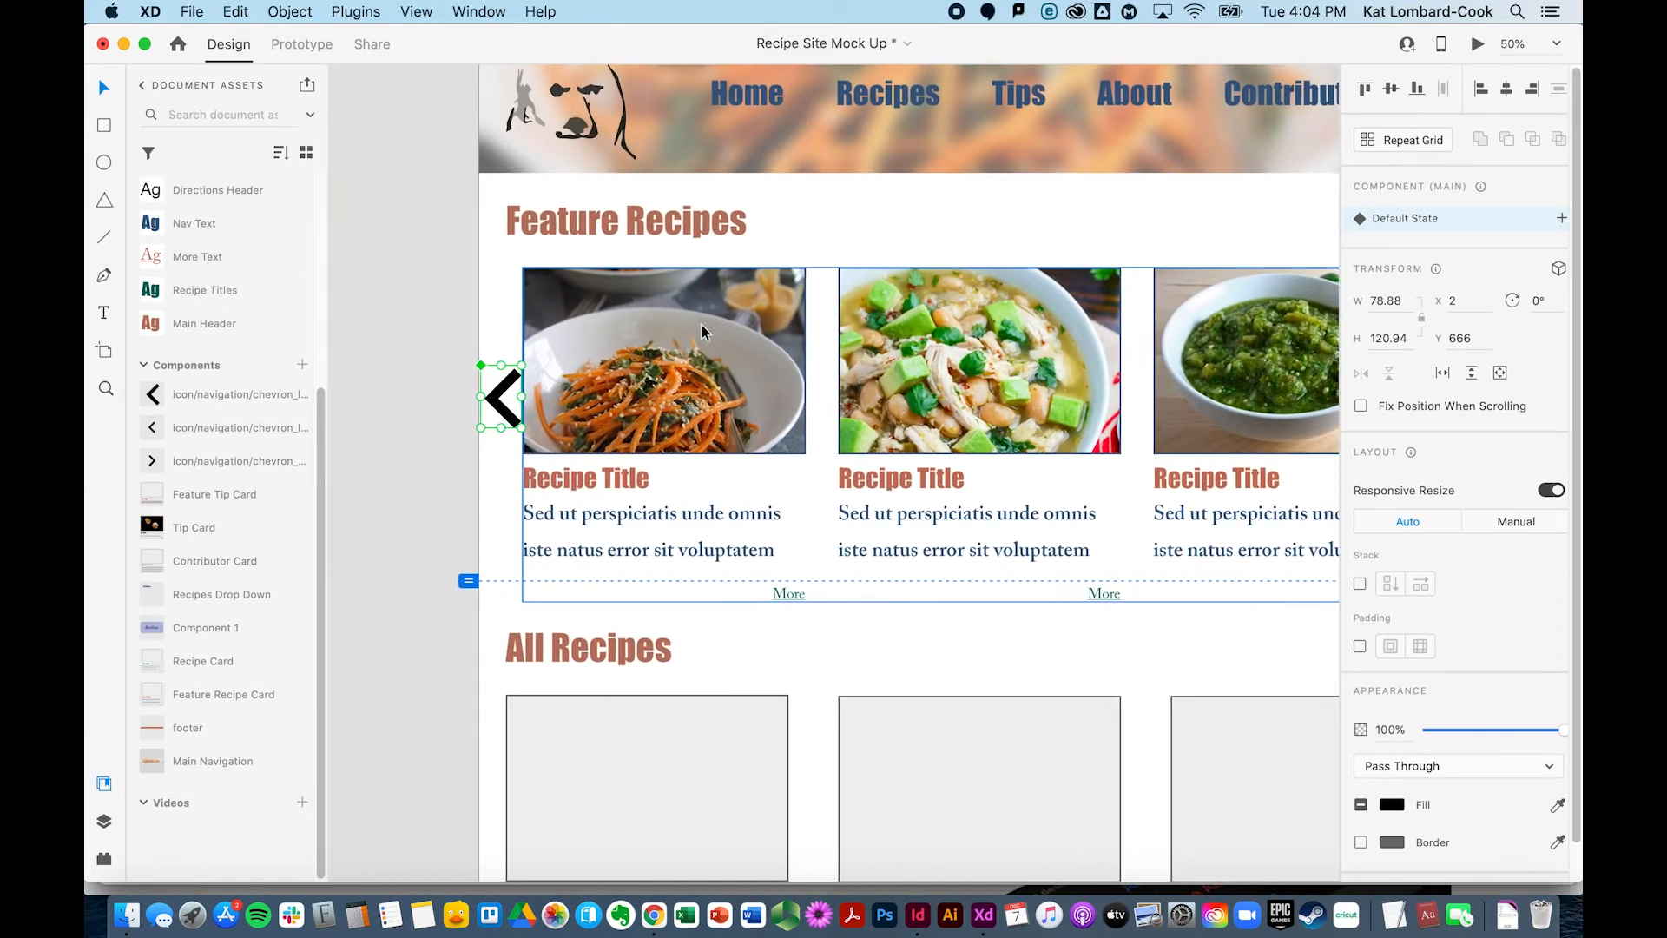
pyautogui.moveTo(473, 420); pyautogui.dragTo(1218, 525)
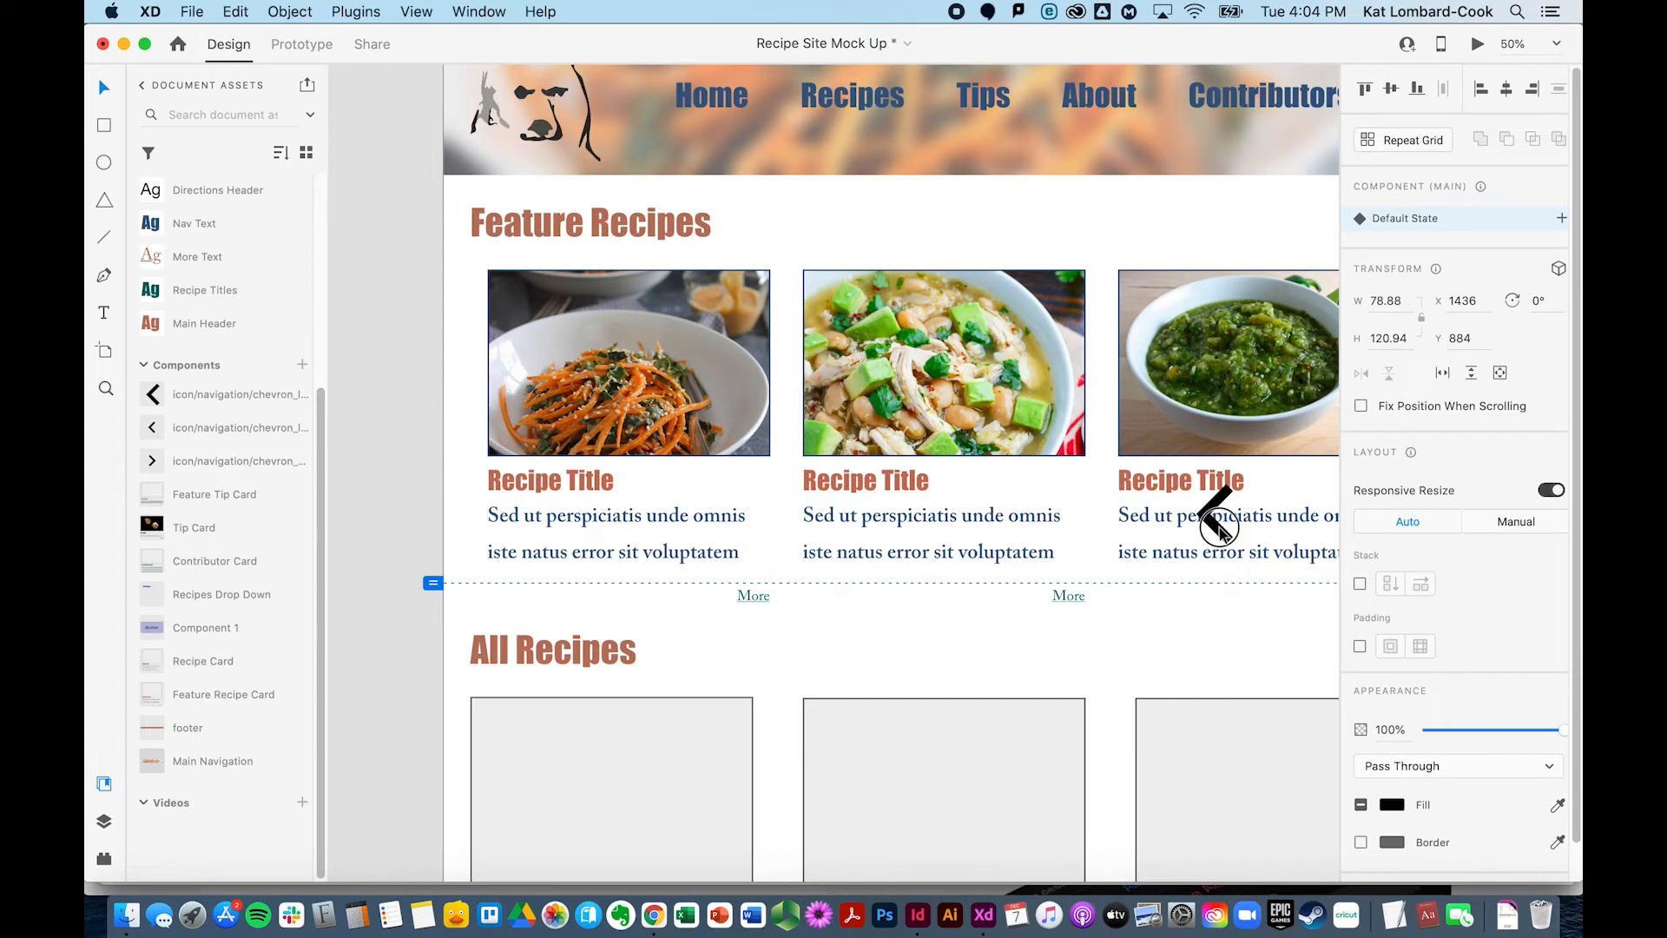
pyautogui.hscroll(5, 1217, 525)
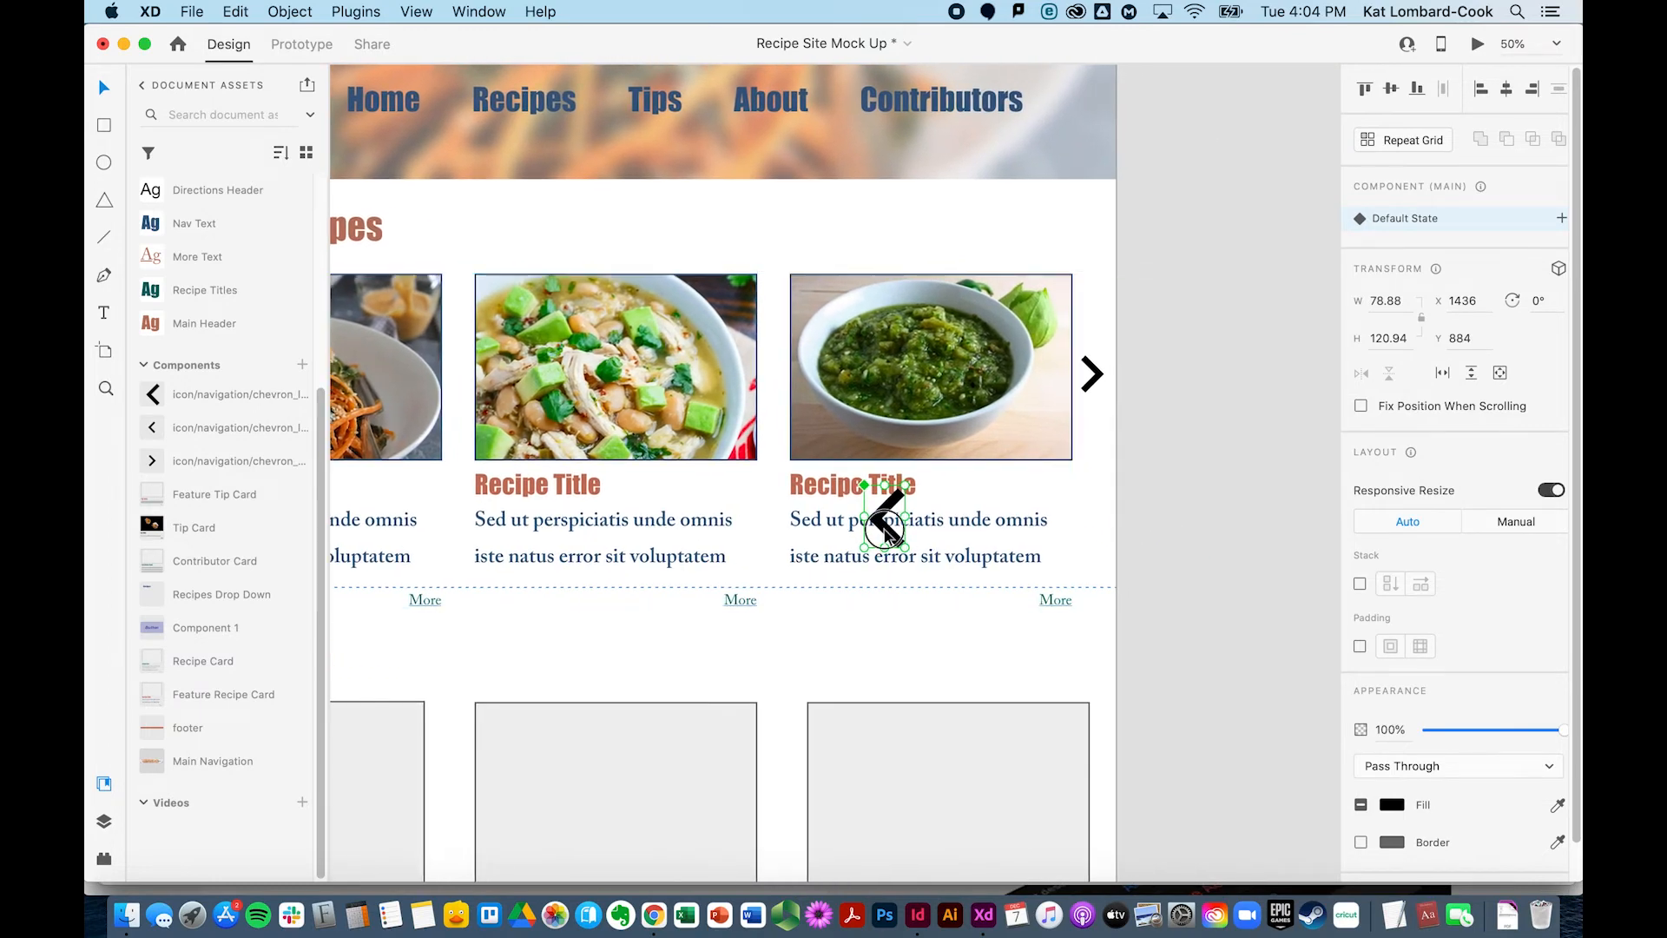
pyautogui.moveTo(886, 524); pyautogui.dragTo(1130, 380)
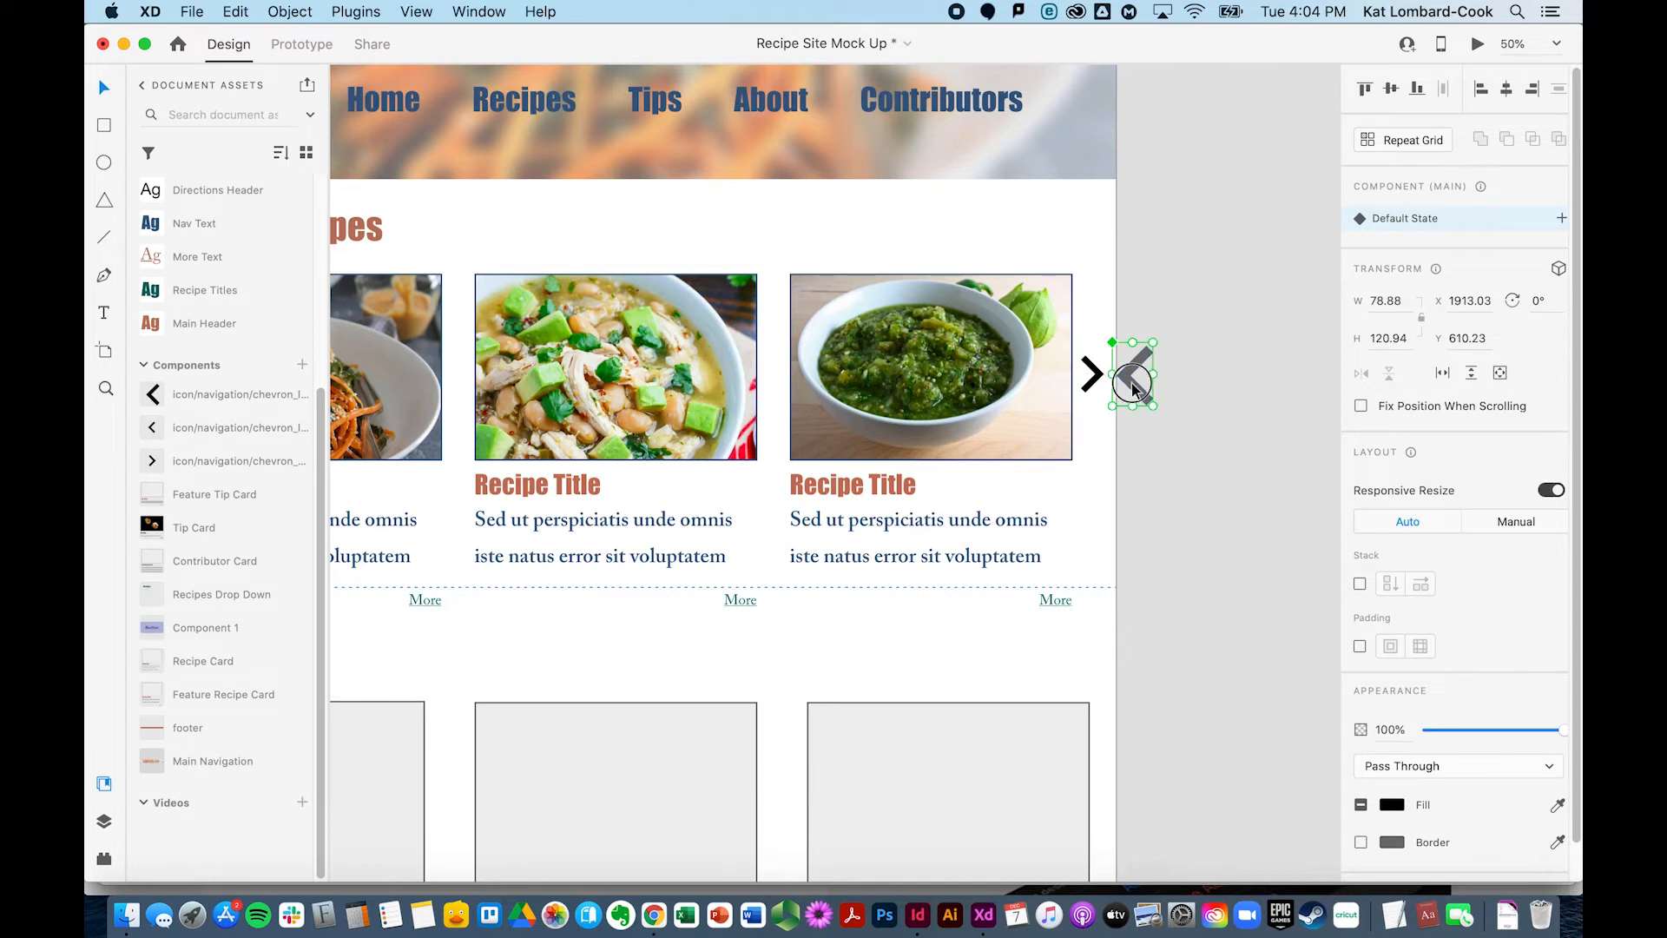
# - Shrink the left chevron's arrow shape to roughly match the right chevron's size and place it just above that chevron
pyautogui.doubleClick(1132, 383)
pyautogui.moveTo(1153, 404)
pyautogui.mouseDown()
pyautogui.moveTo(1128, 368)
pyautogui.moveTo(1139, 396)
pyautogui.mouseUp()
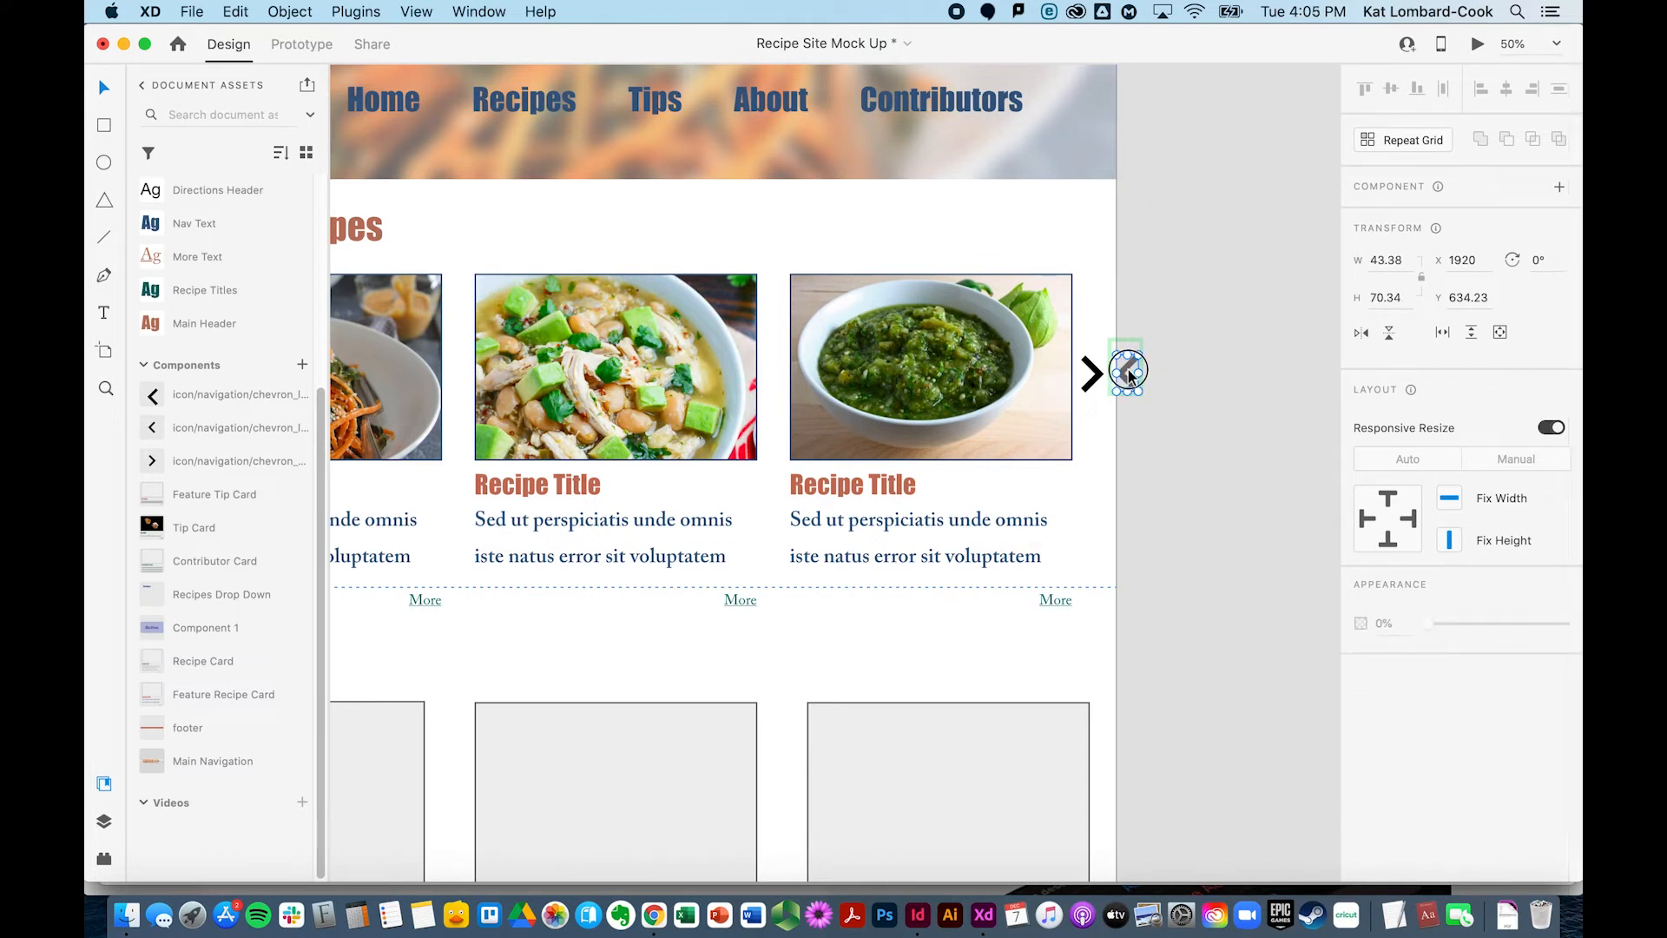
pyautogui.press('Delete')
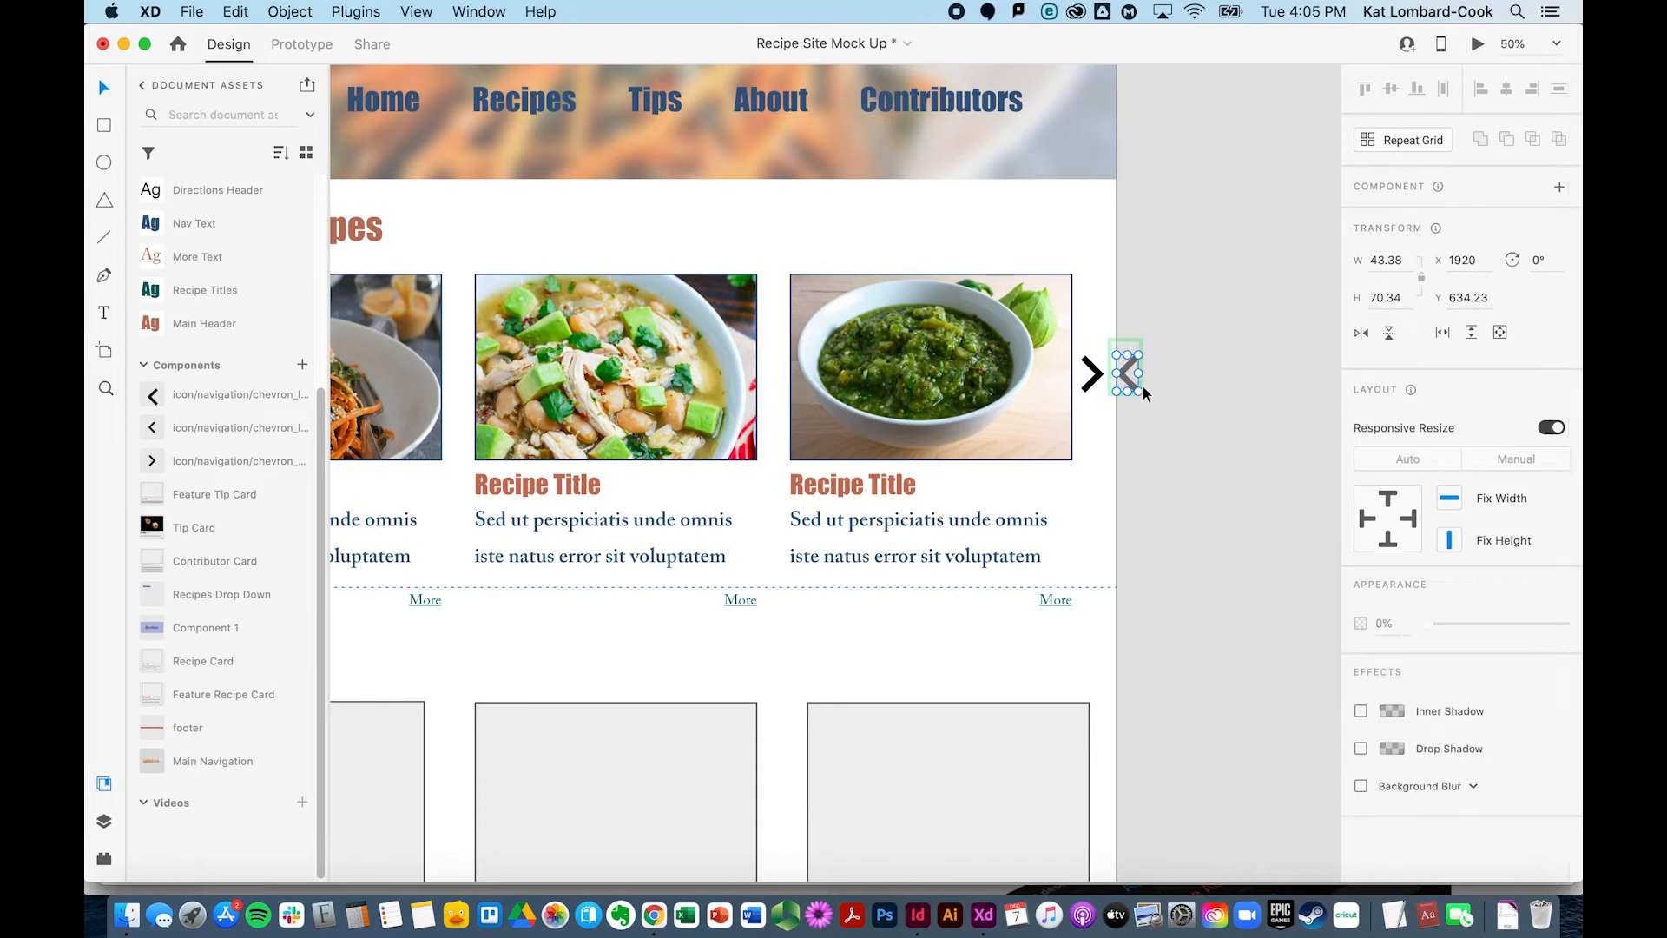
pyautogui.moveTo(1180, 293); pyautogui.dragTo(1120, 410)
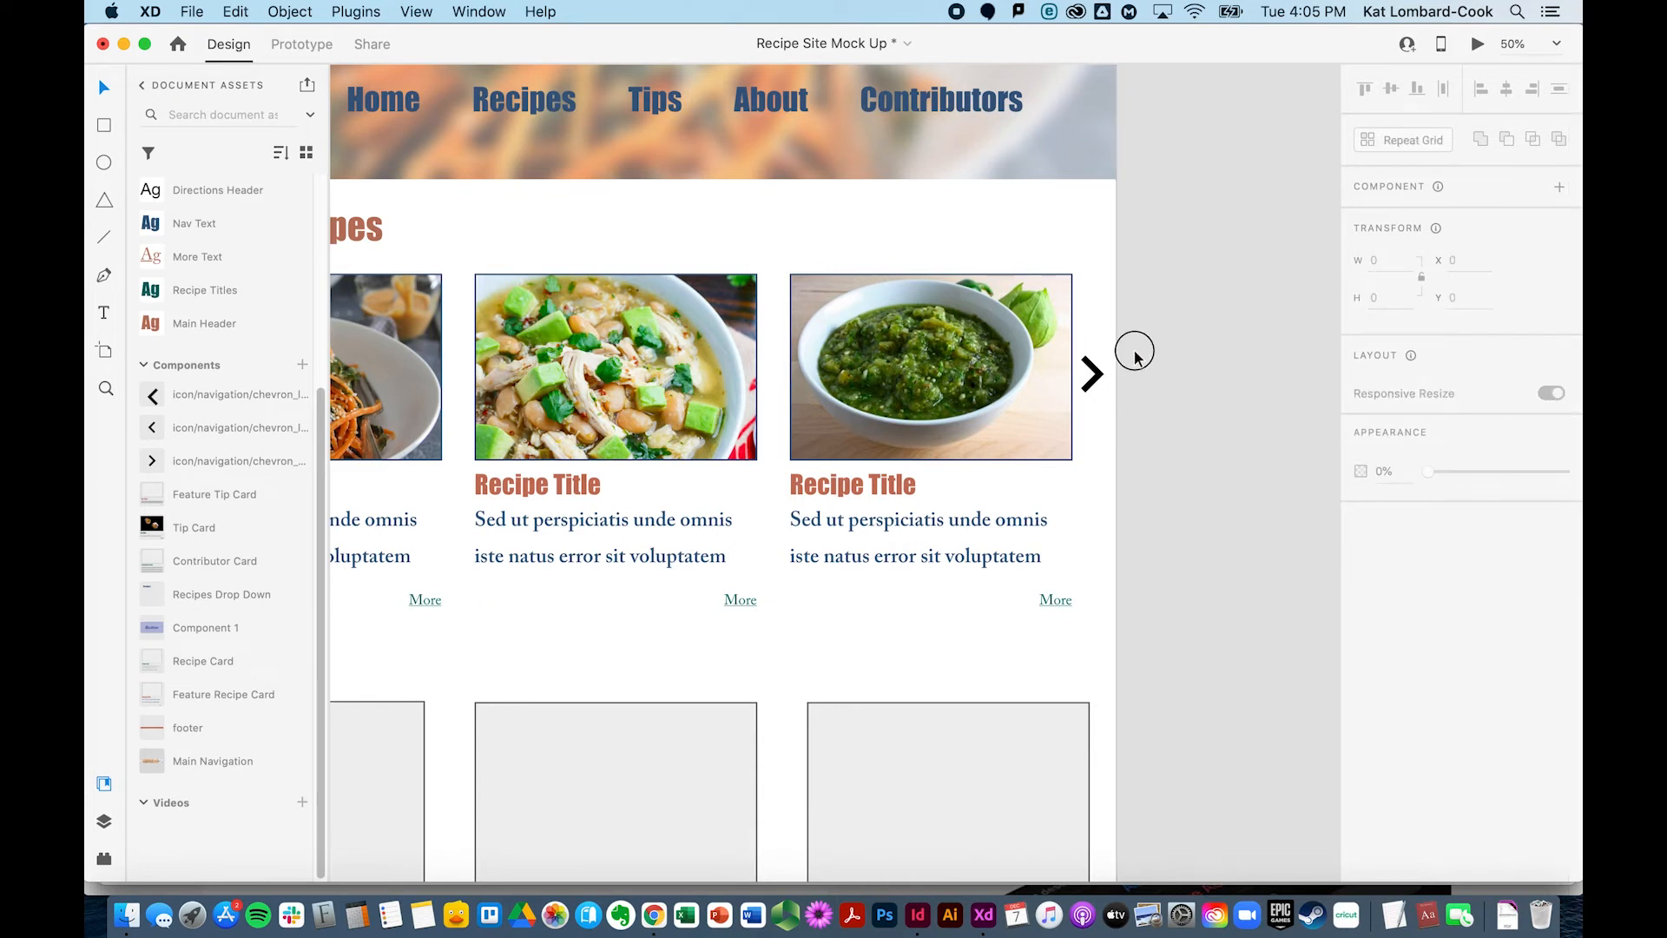
pyautogui.press('super+z')
pyautogui.moveTo(1133, 382); pyautogui.dragTo(1106, 330)
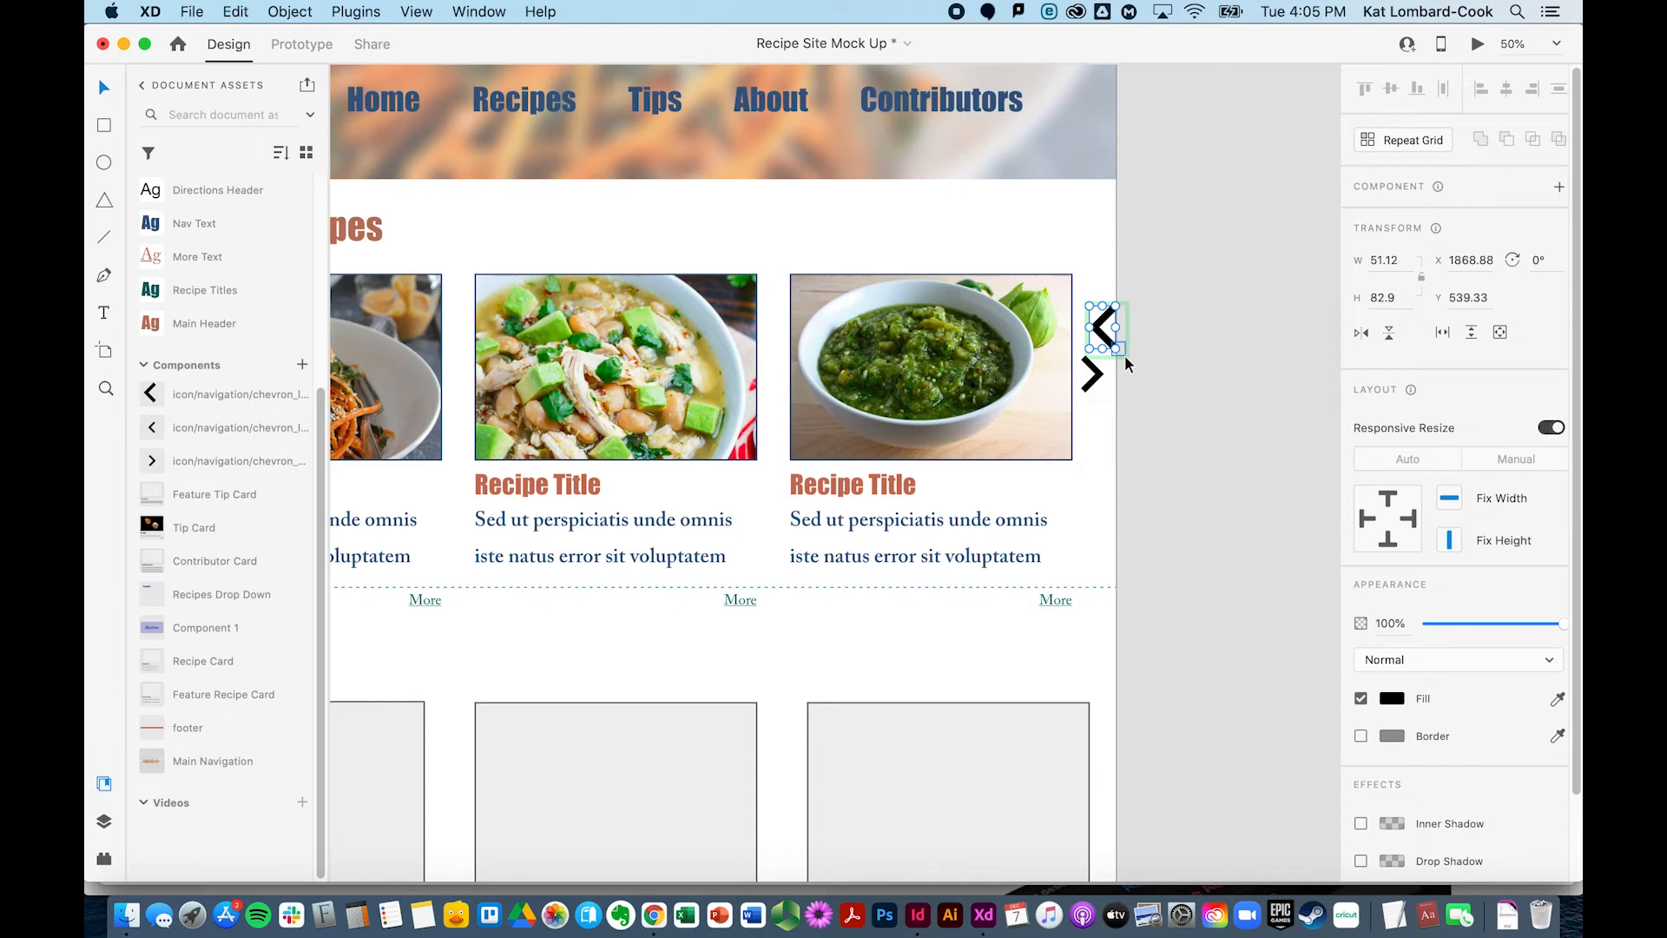
pyautogui.moveTo(1113, 346)
pyautogui.mouseDown()
pyautogui.moveTo(1097, 335)
pyautogui.moveTo(1112, 343)
pyautogui.mouseUp()
pyautogui.click(1106, 272)
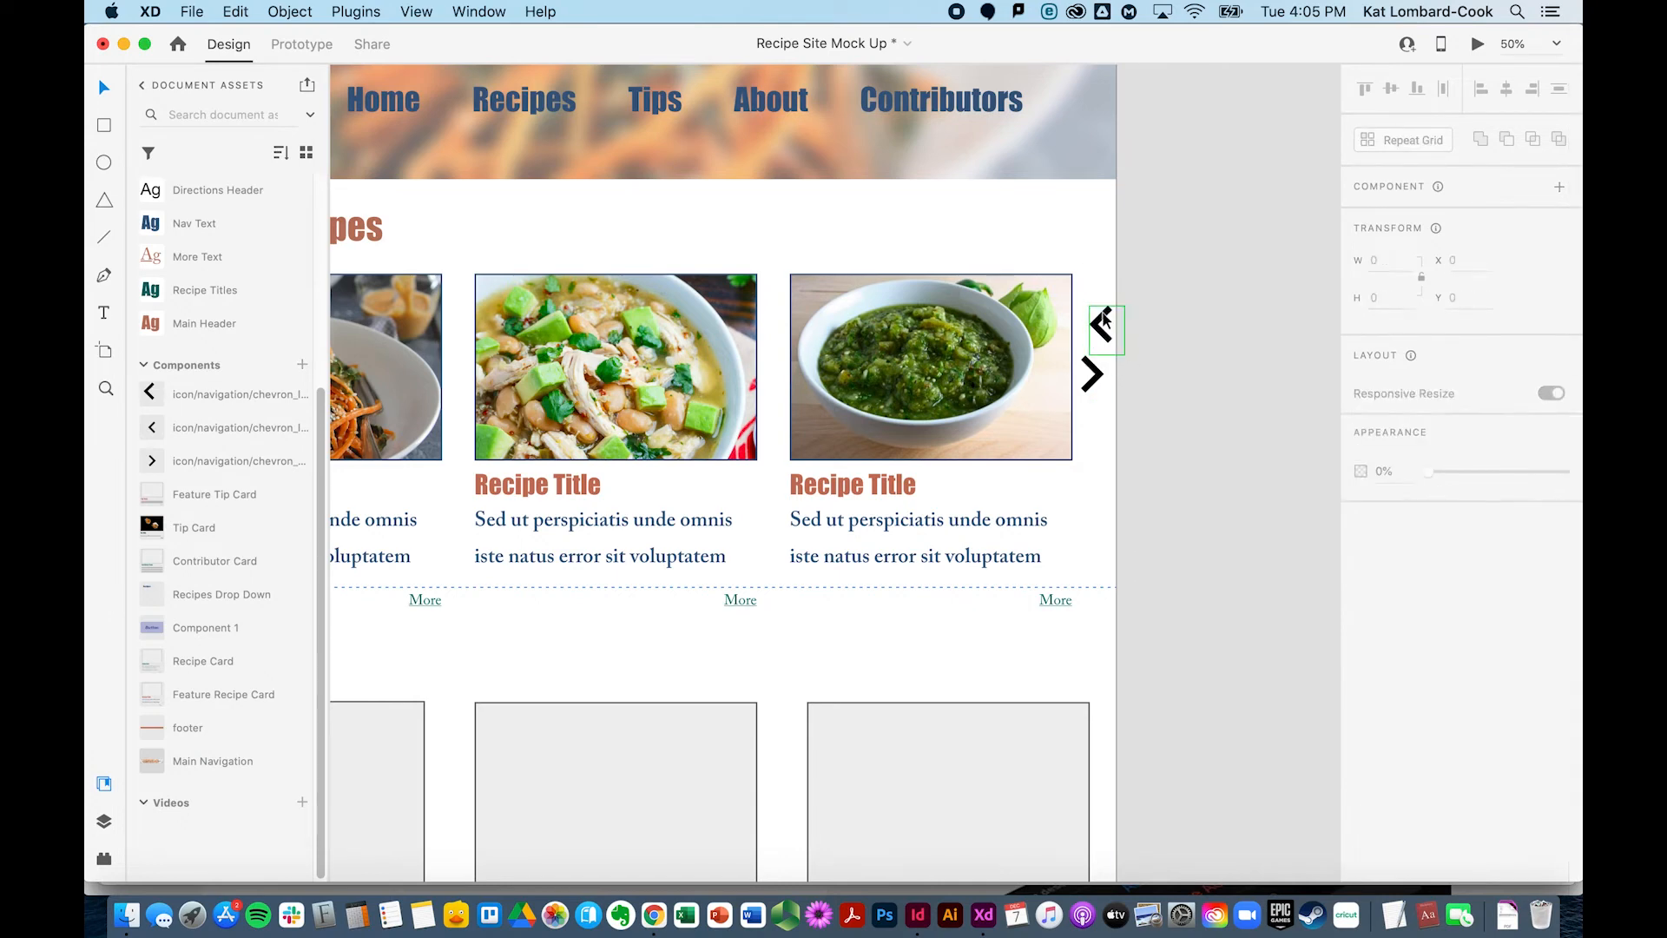
# - Place the left chevron beside the first feature recipe card, level with the right chevron, at about X 30, Y 635
pyautogui.press('super+minus')
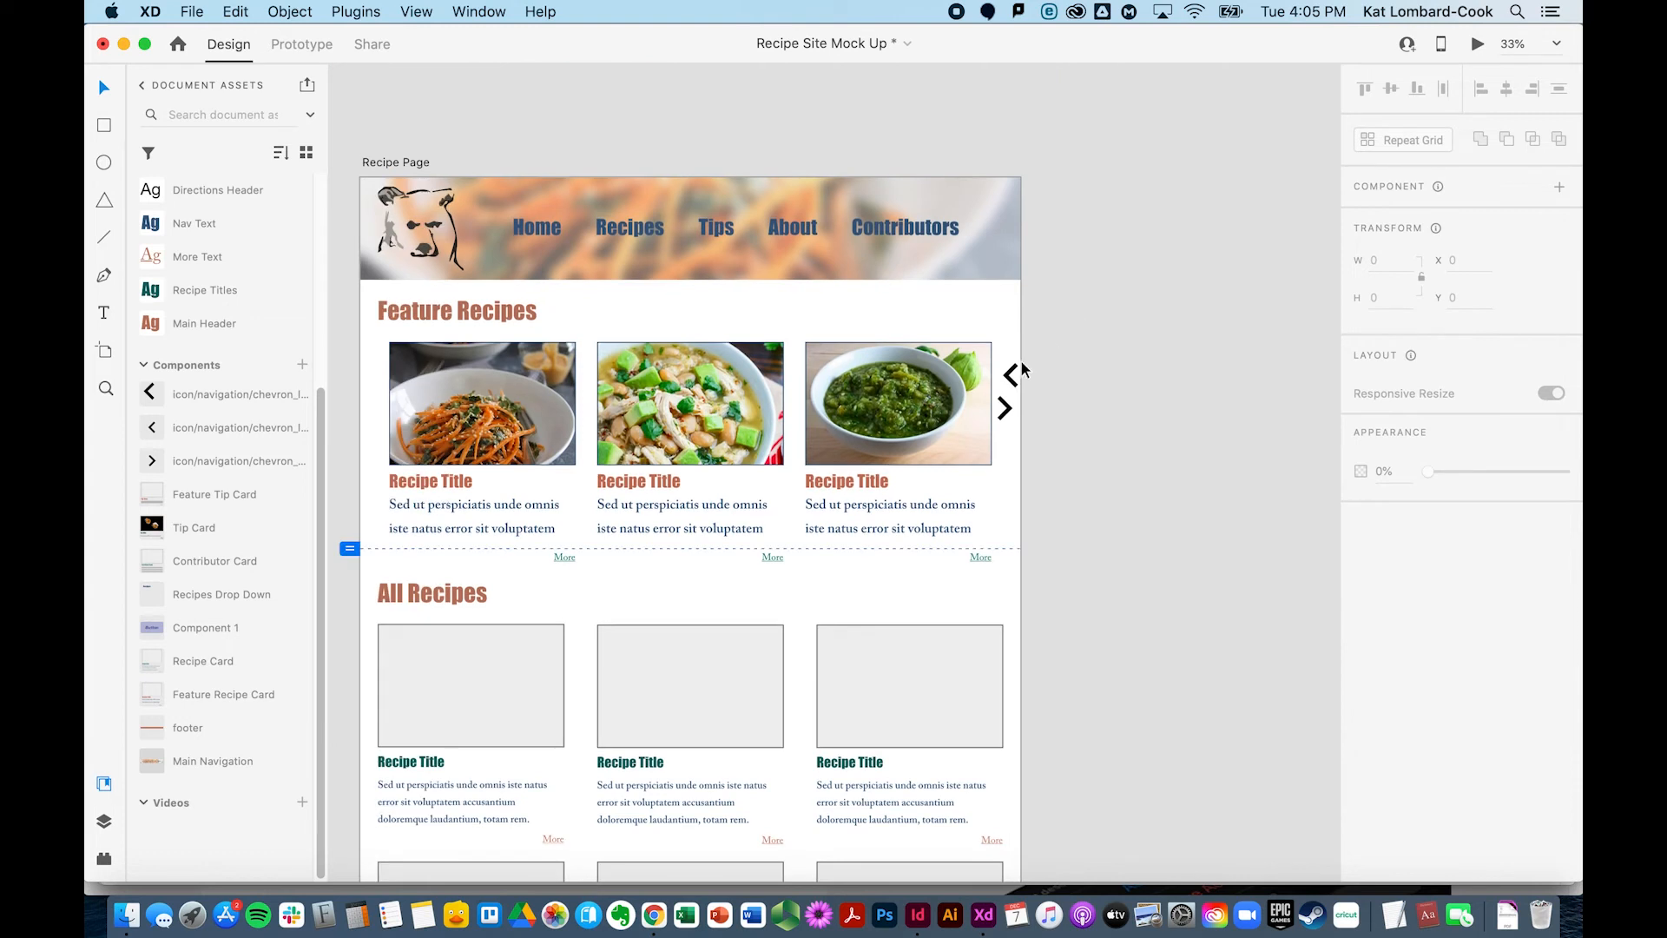
pyautogui.moveTo(1010, 382); pyautogui.dragTo(376, 415)
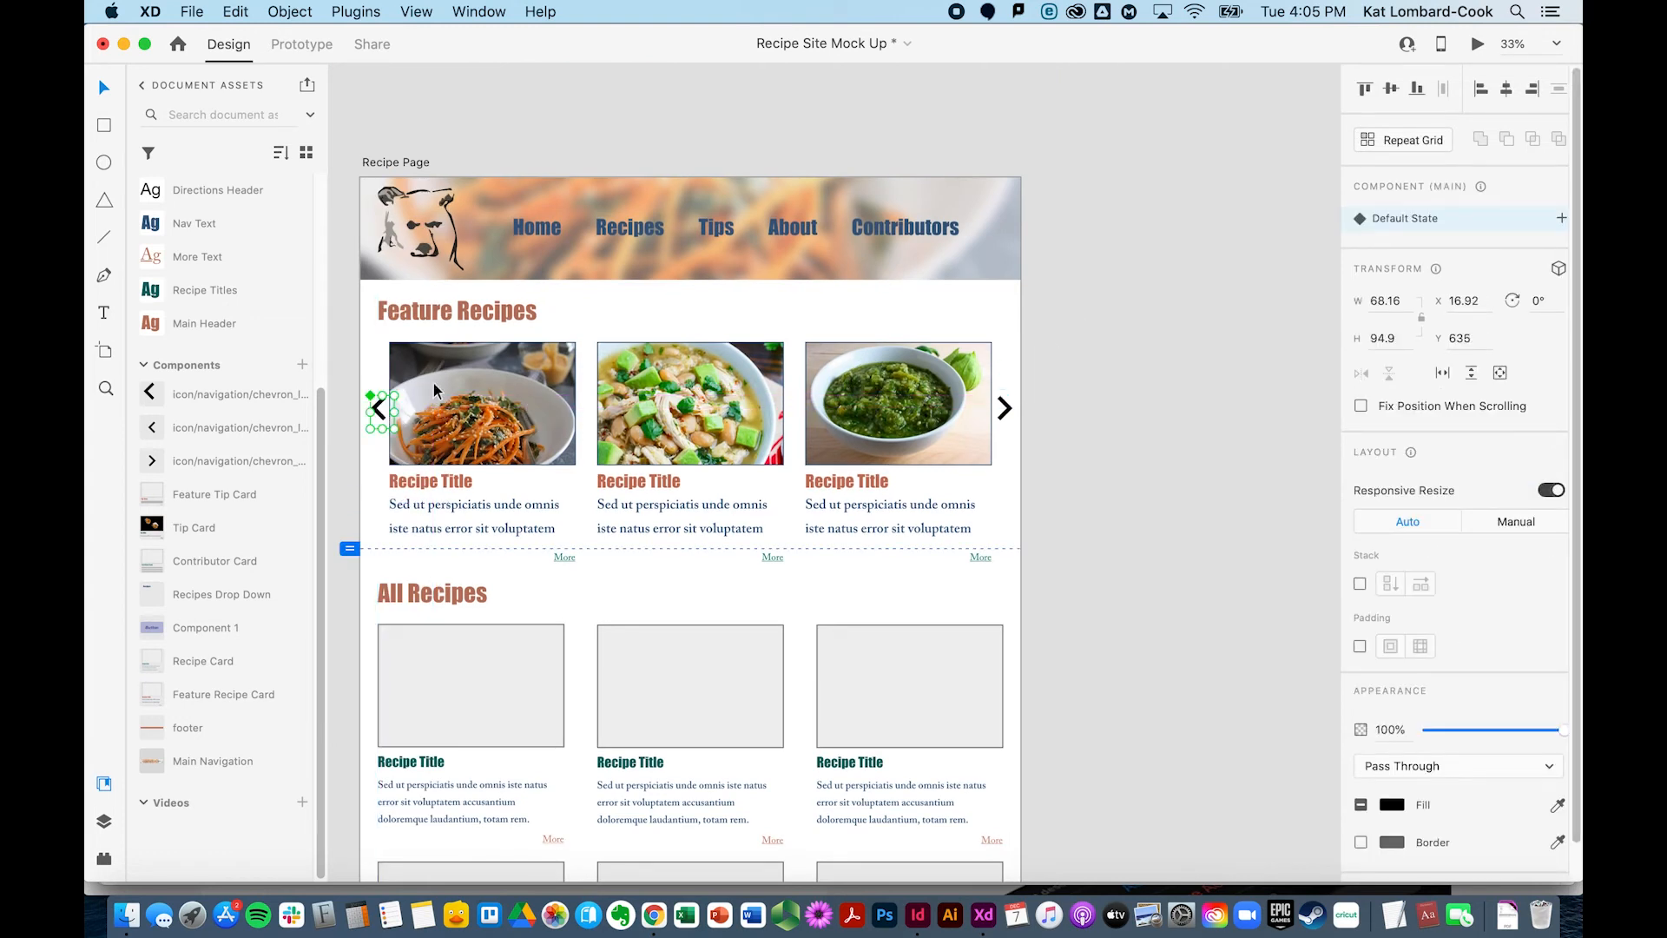
pyautogui.click(778, 125)
pyautogui.click(382, 416)
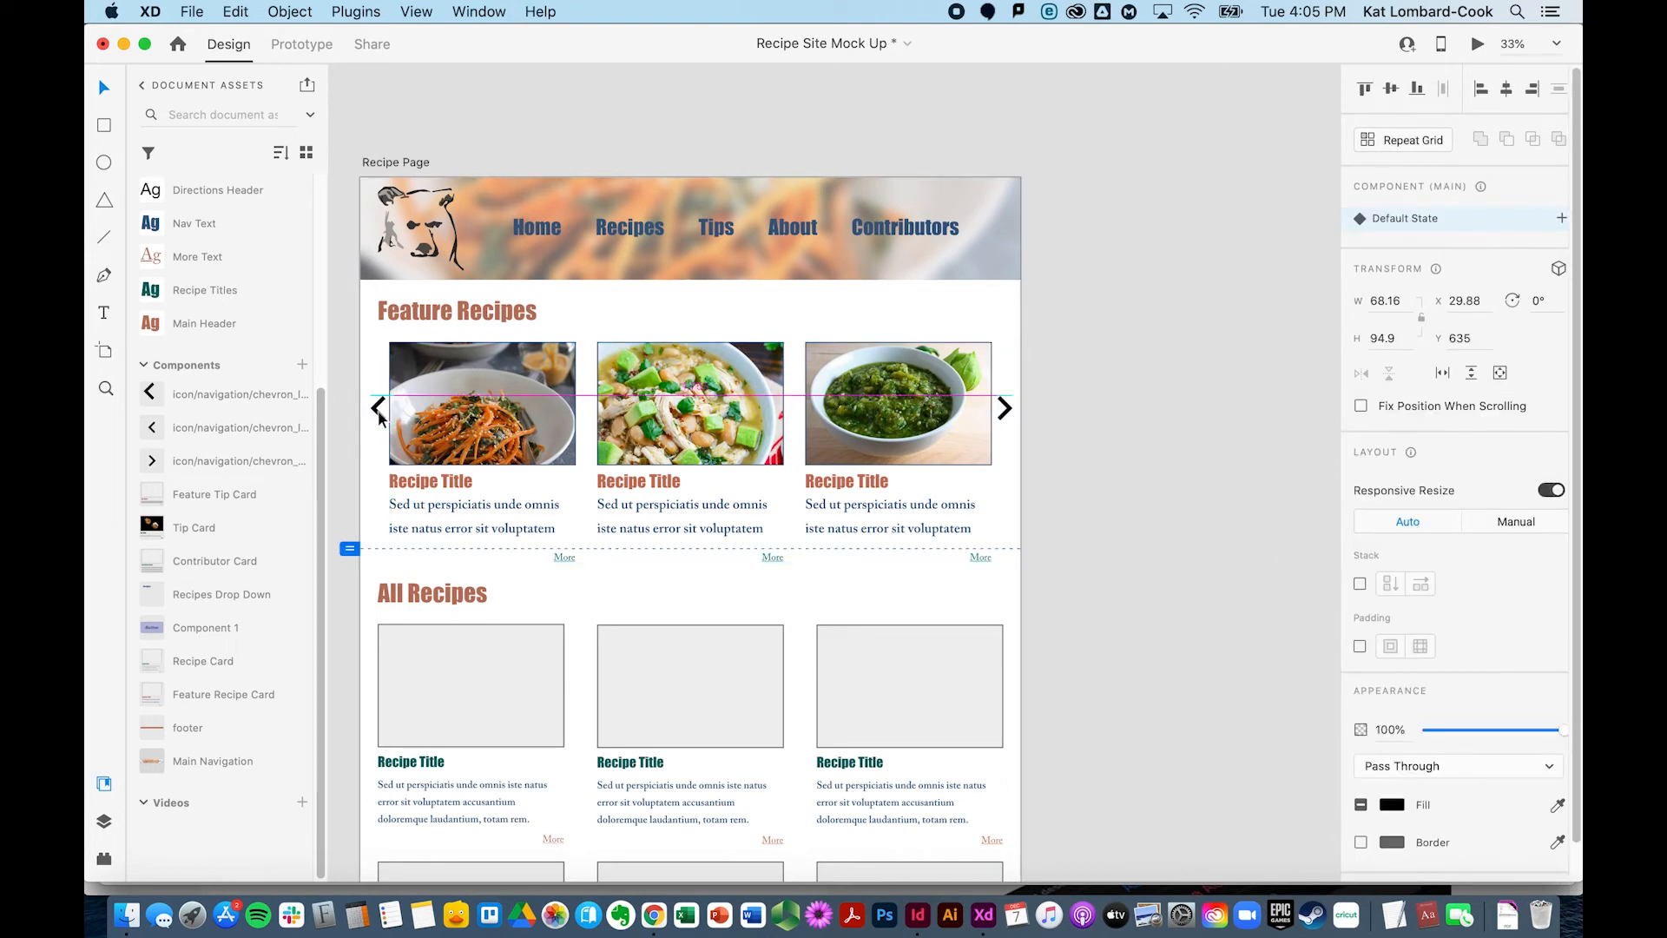
pyautogui.click(1114, 532)
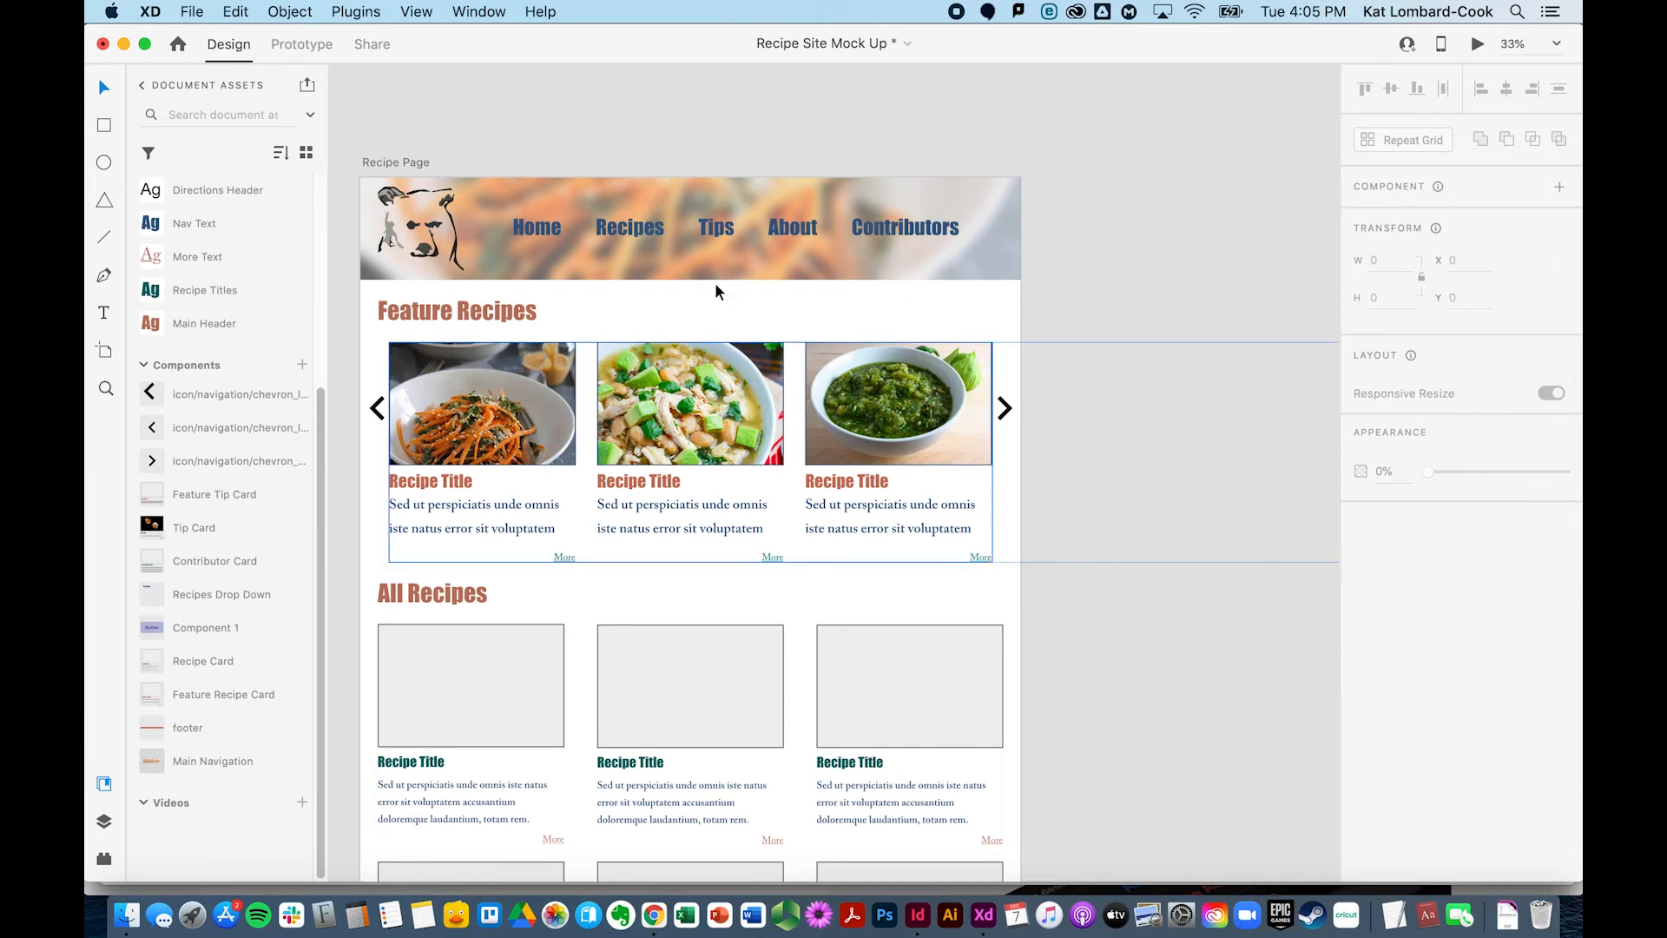
# - Save the document and look over the library manager, including the current file's publishing option
pyautogui.press('super+s')
pyautogui.click(193, 84)
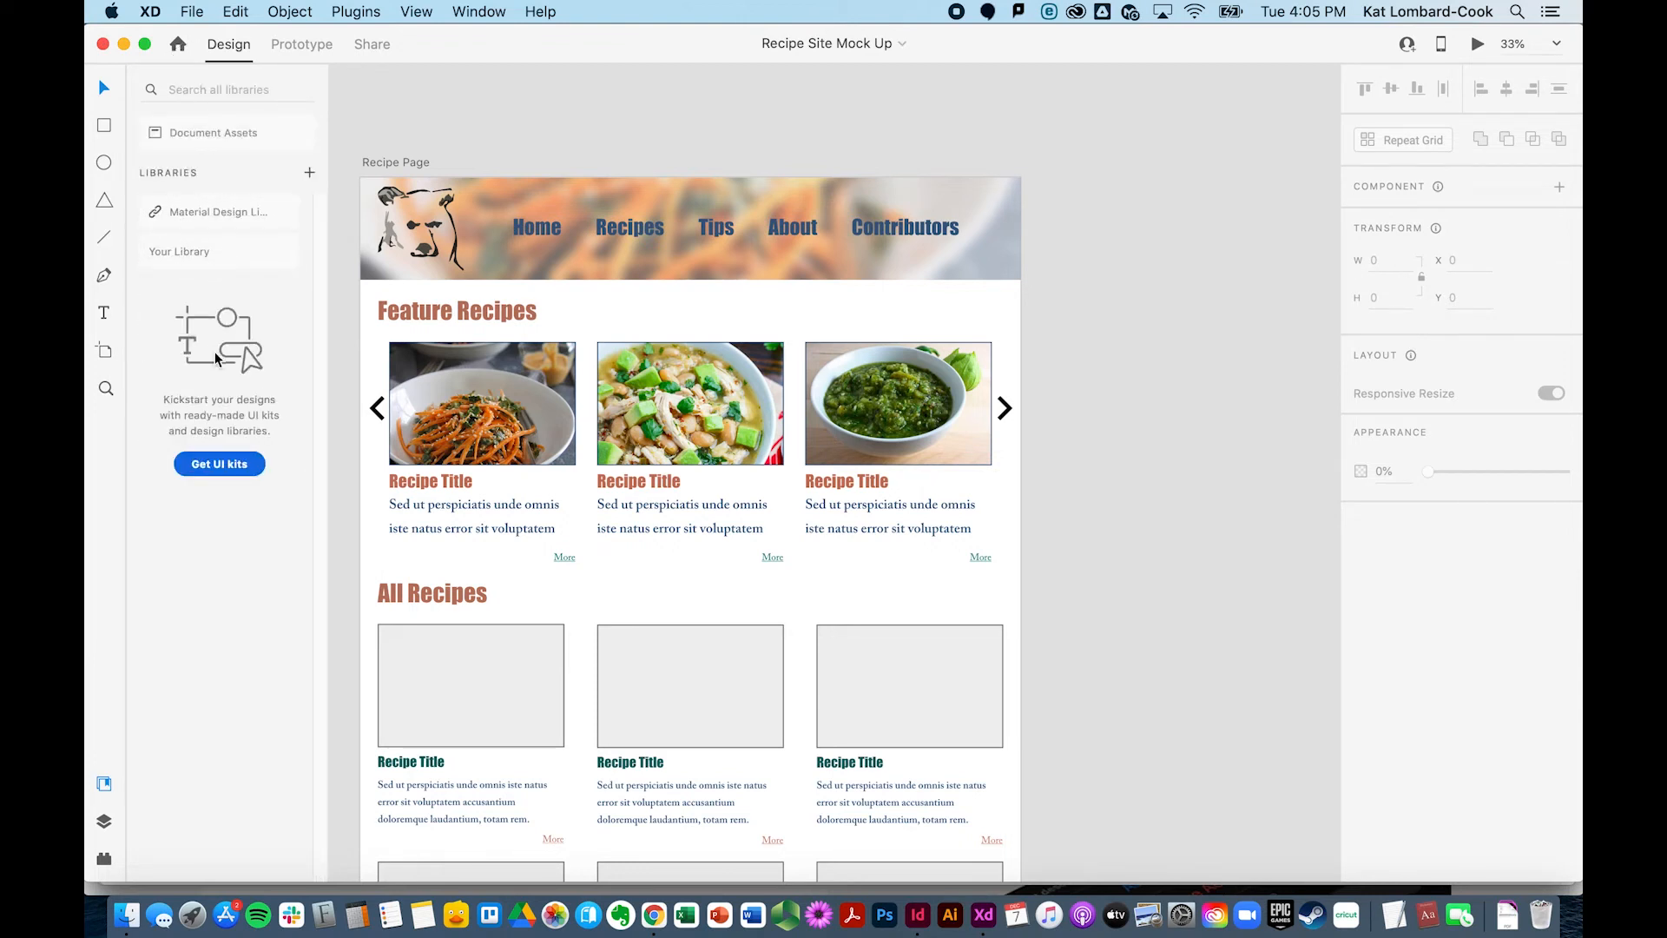
pyautogui.click(310, 174)
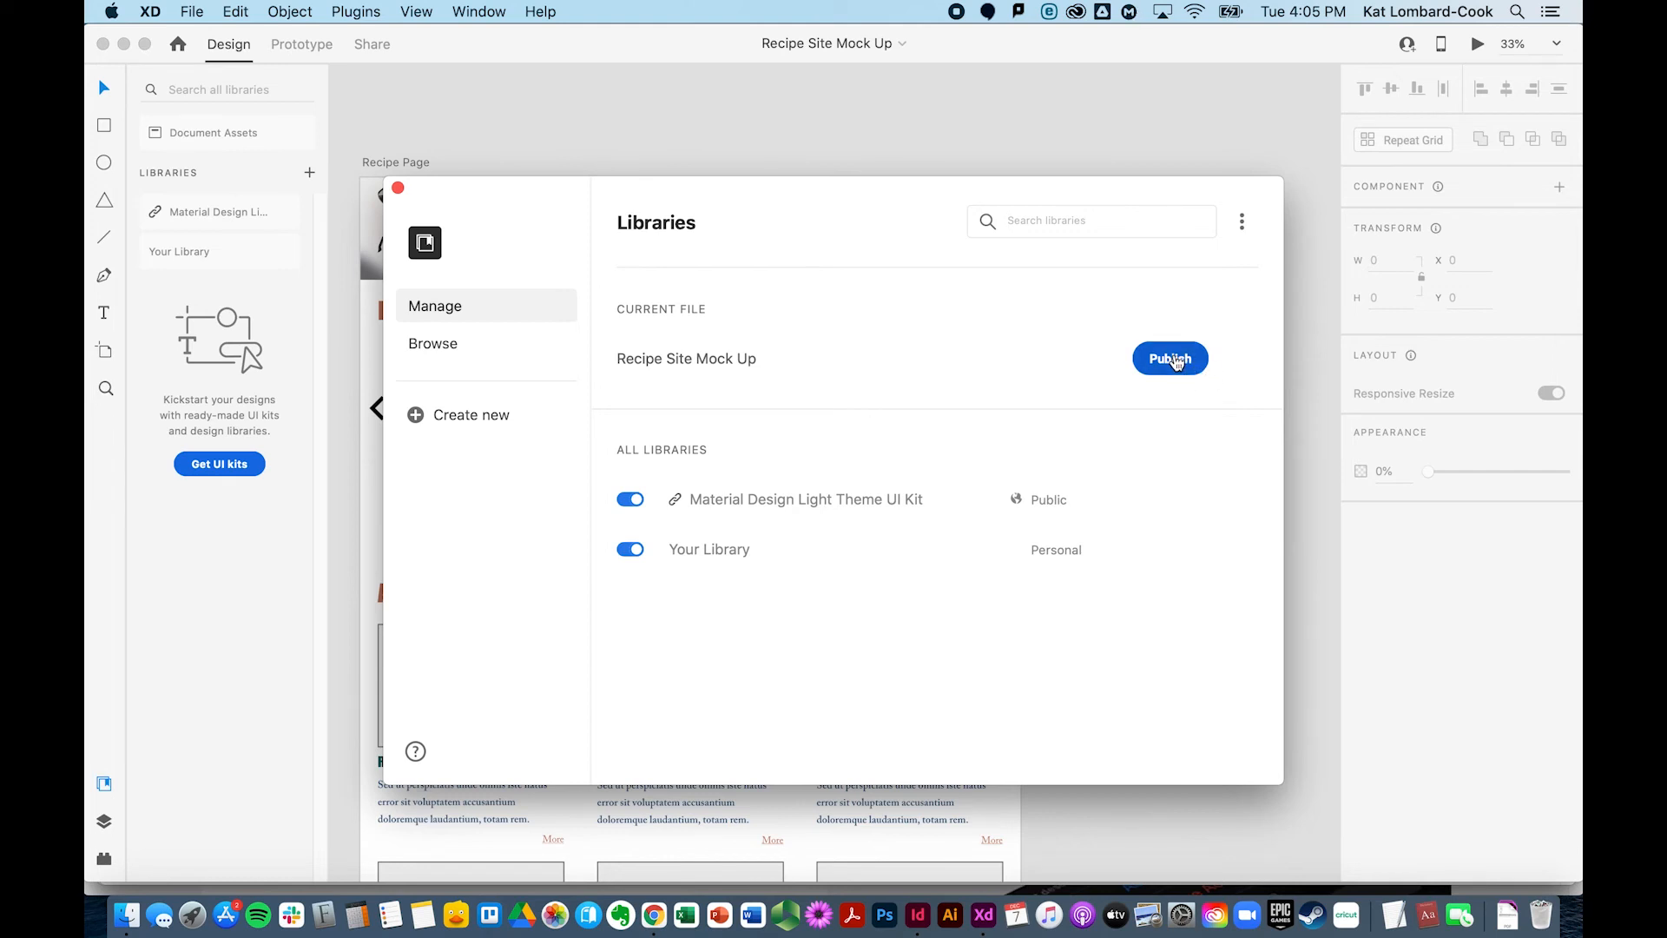
pyautogui.click(398, 188)
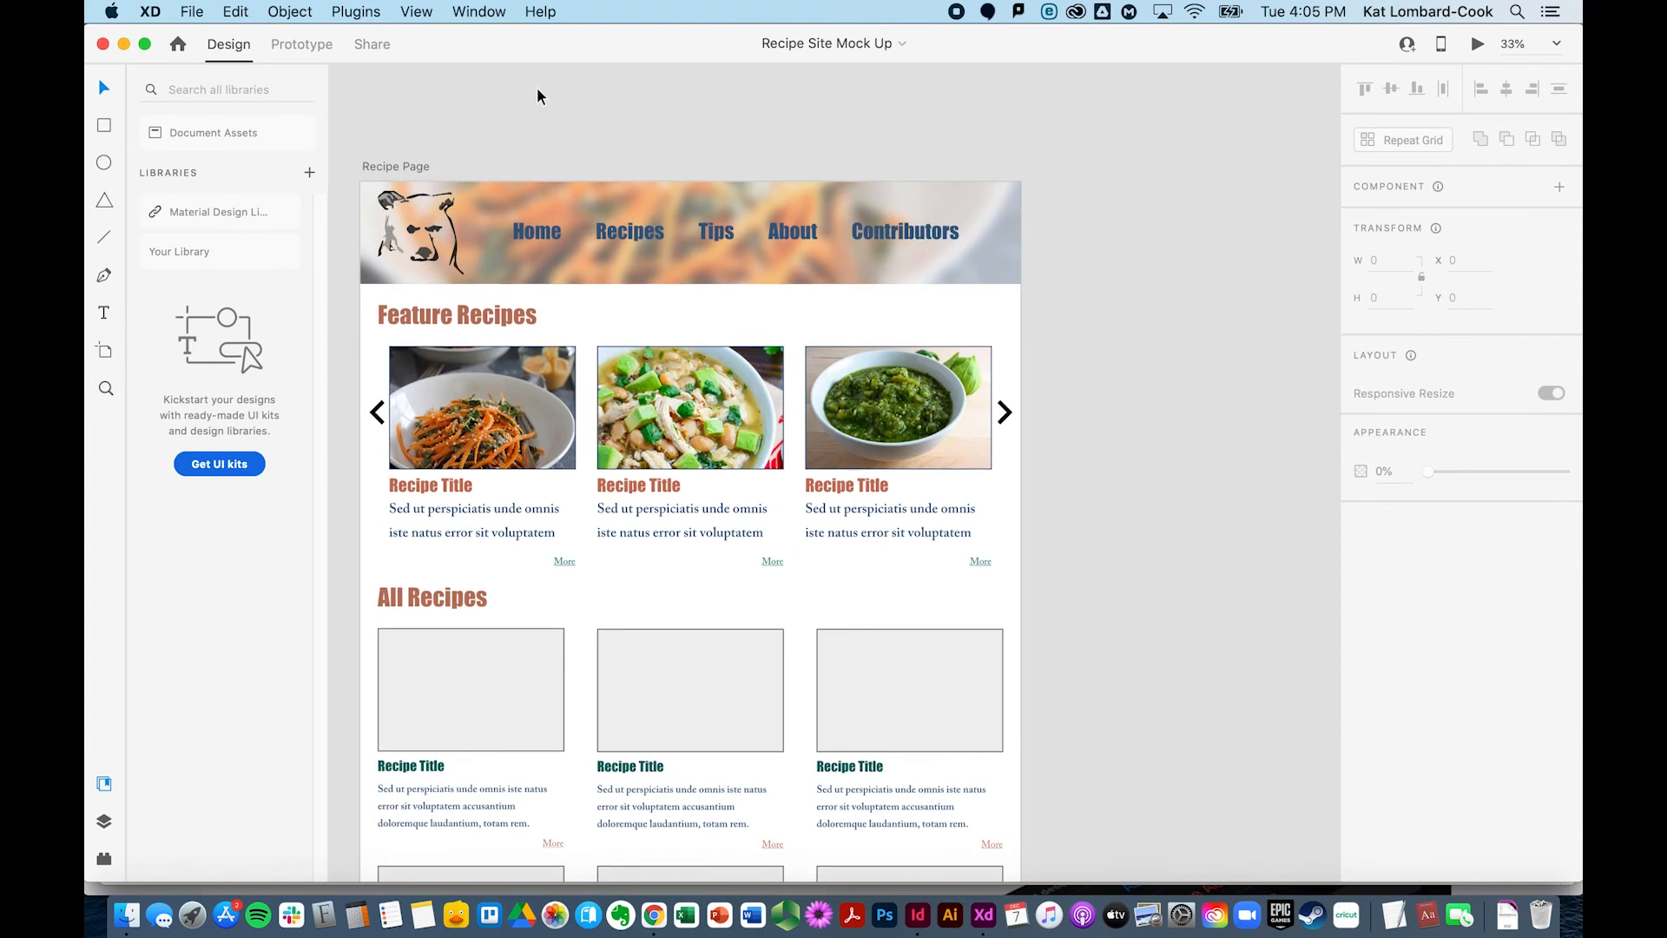
pyautogui.hscroll(-3, 524, 100)
pyautogui.scroll(-2, 523, 100)
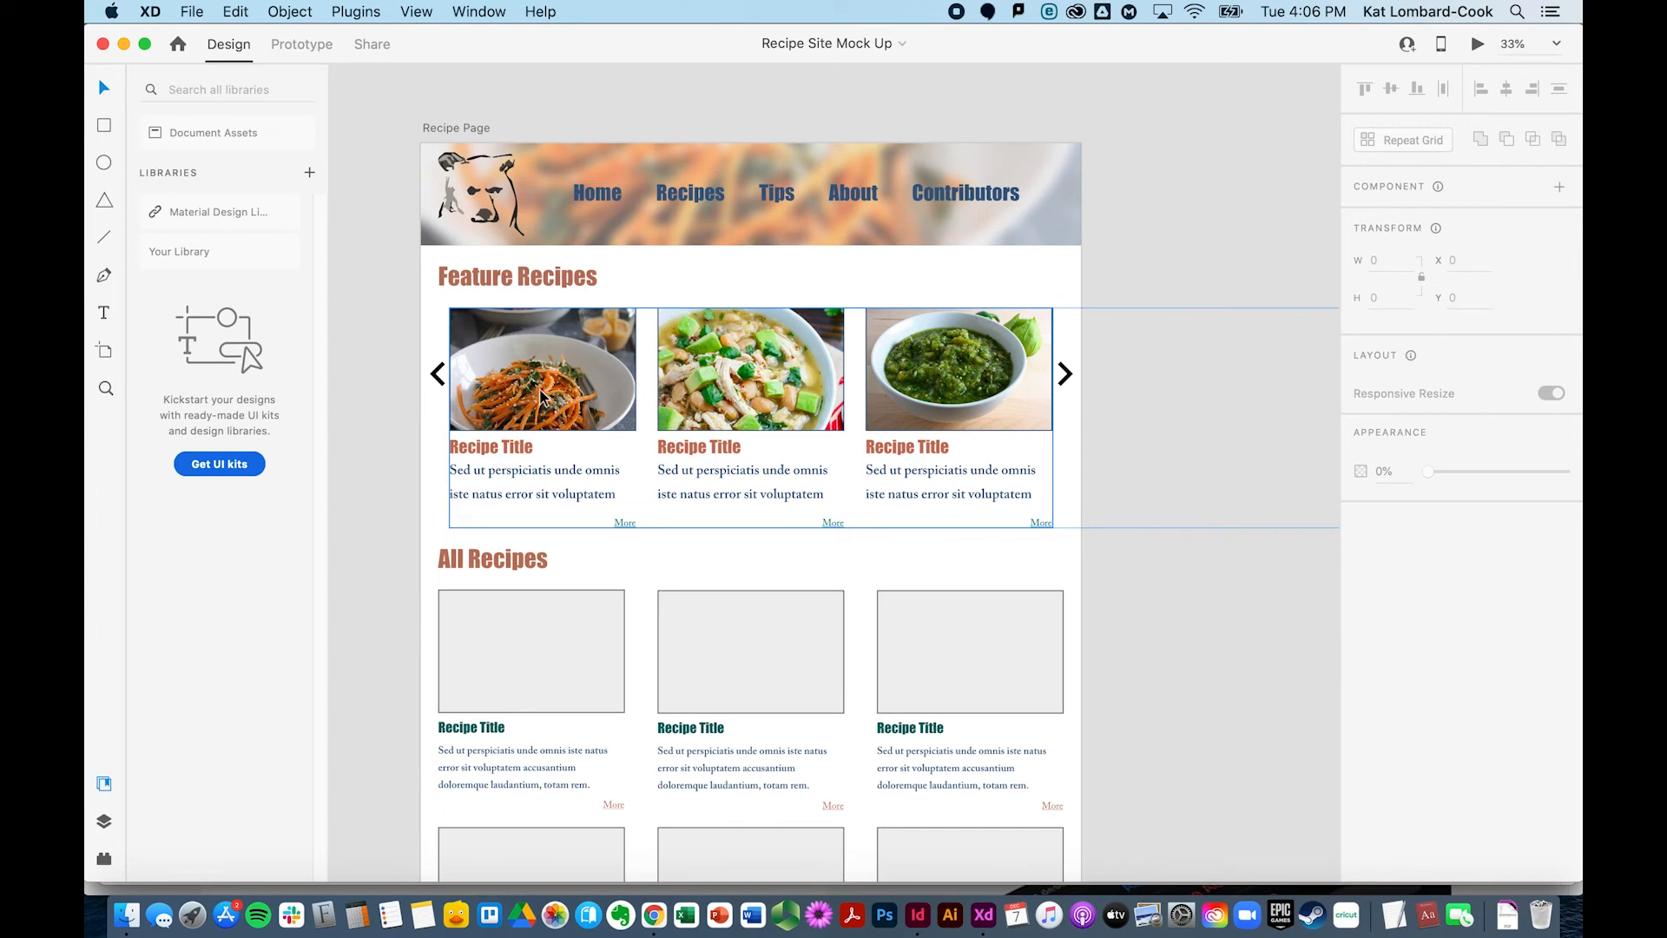
# - Open the plugin marketplace and examine the Icons 4 Design plugin's preview, description and release notes
pyautogui.click(103, 862)
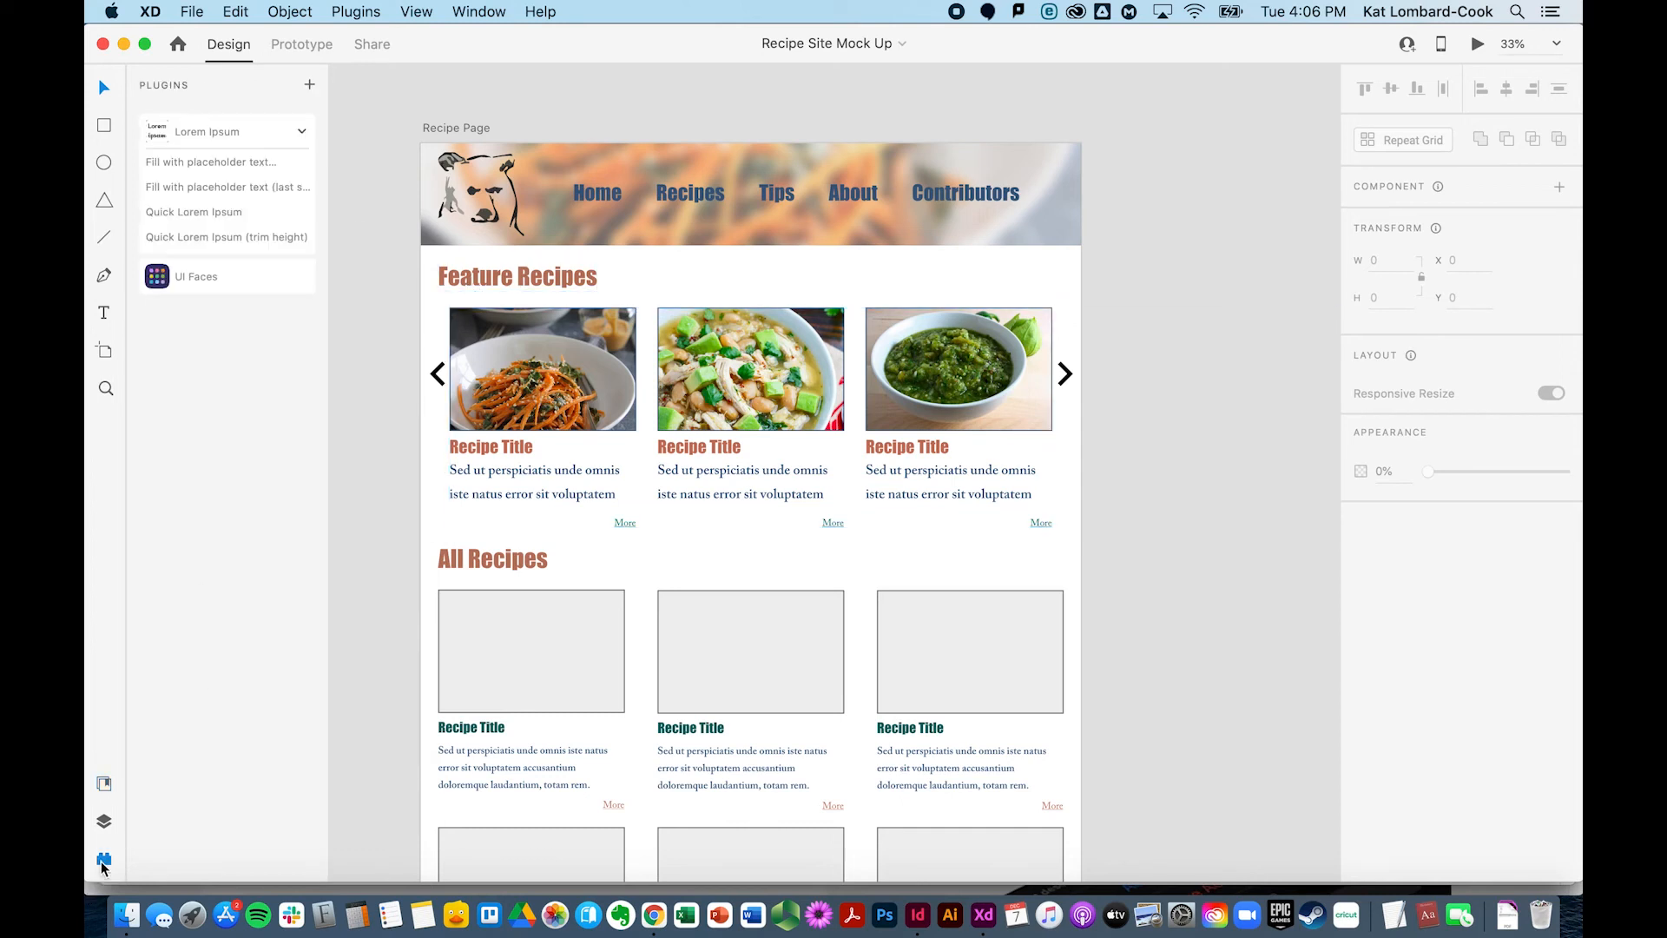
pyautogui.click(309, 86)
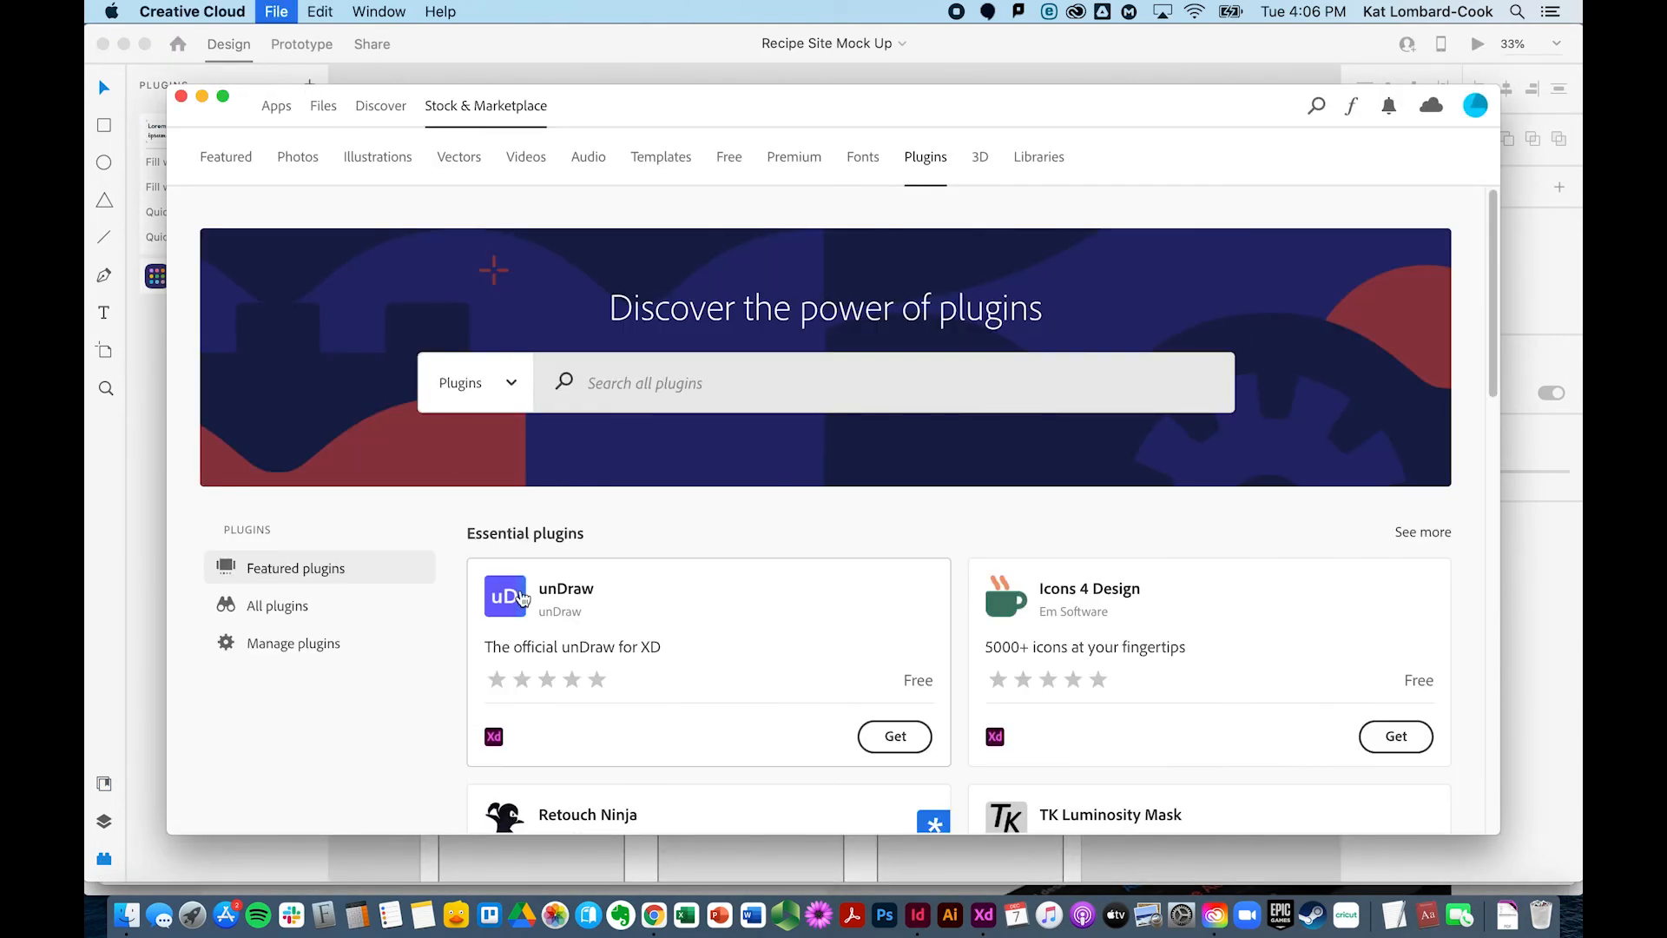
pyautogui.click(1176, 623)
pyautogui.scroll(-1, 840, 623)
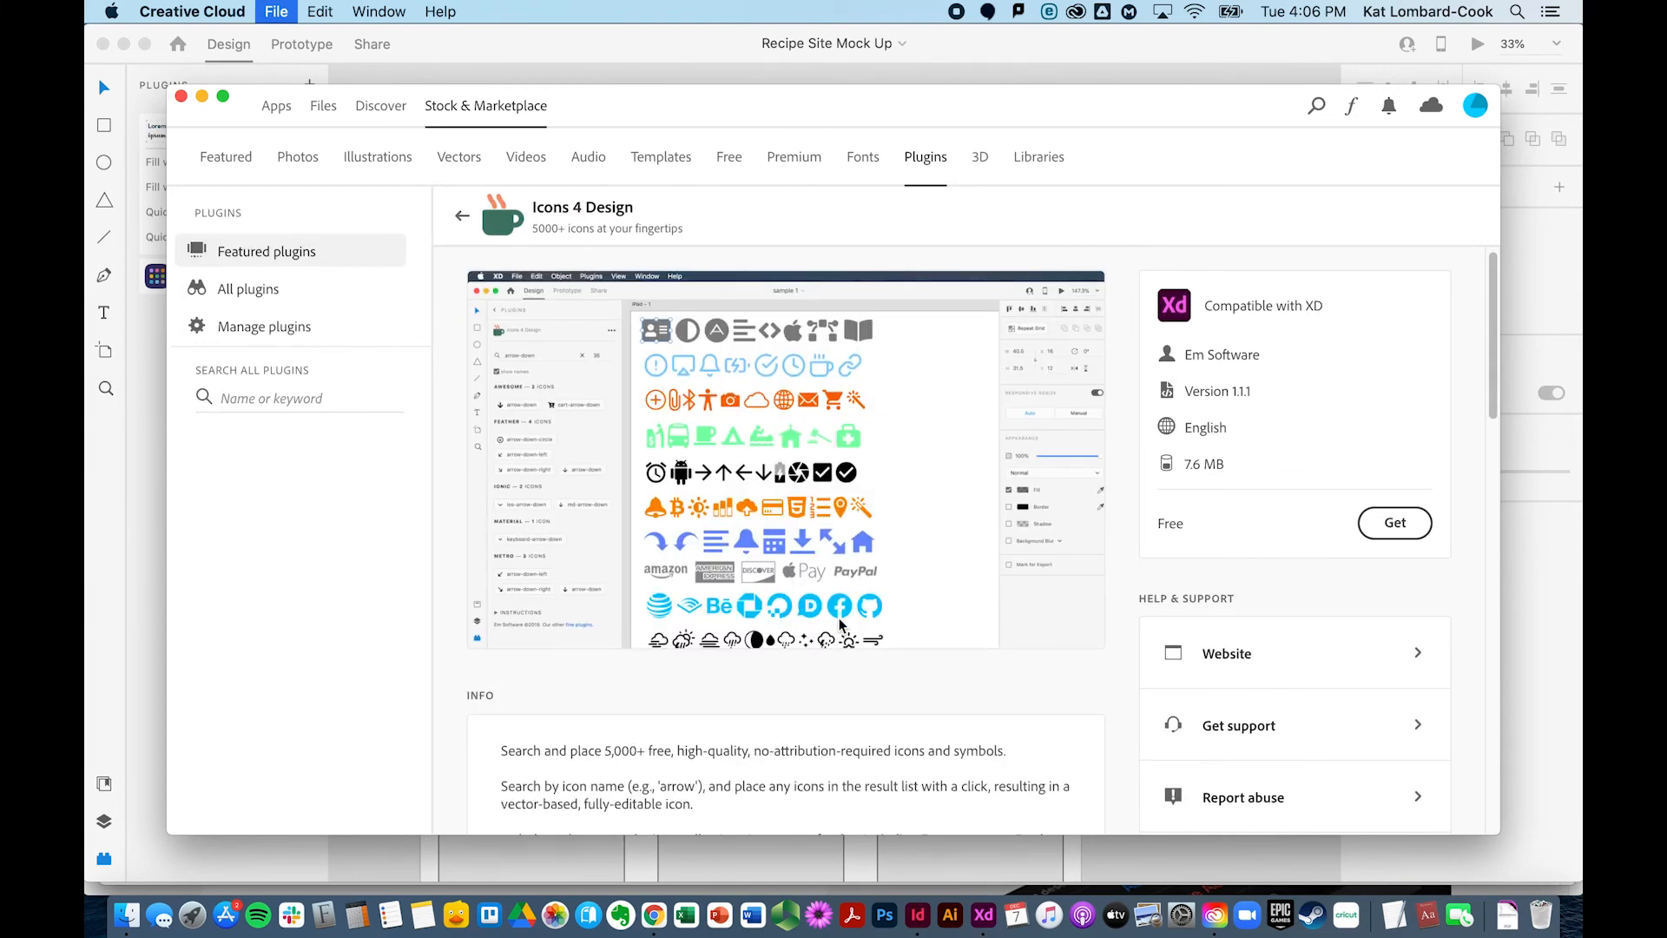
pyautogui.scroll(-5, 840, 623)
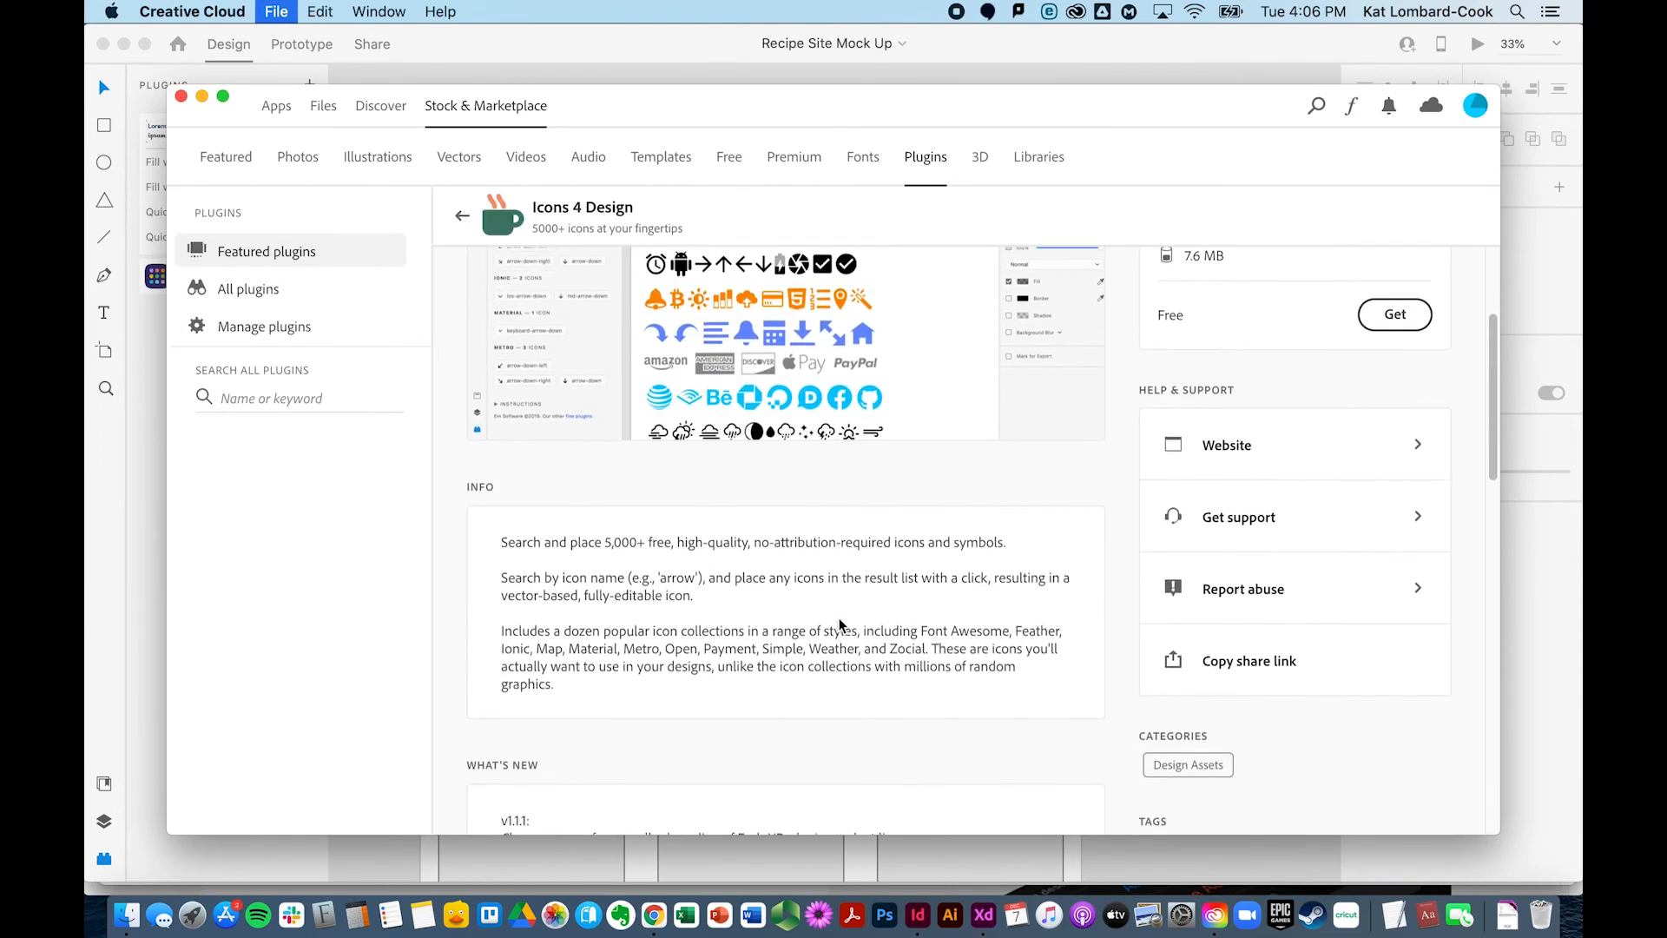
pyautogui.scroll(-8, 840, 624)
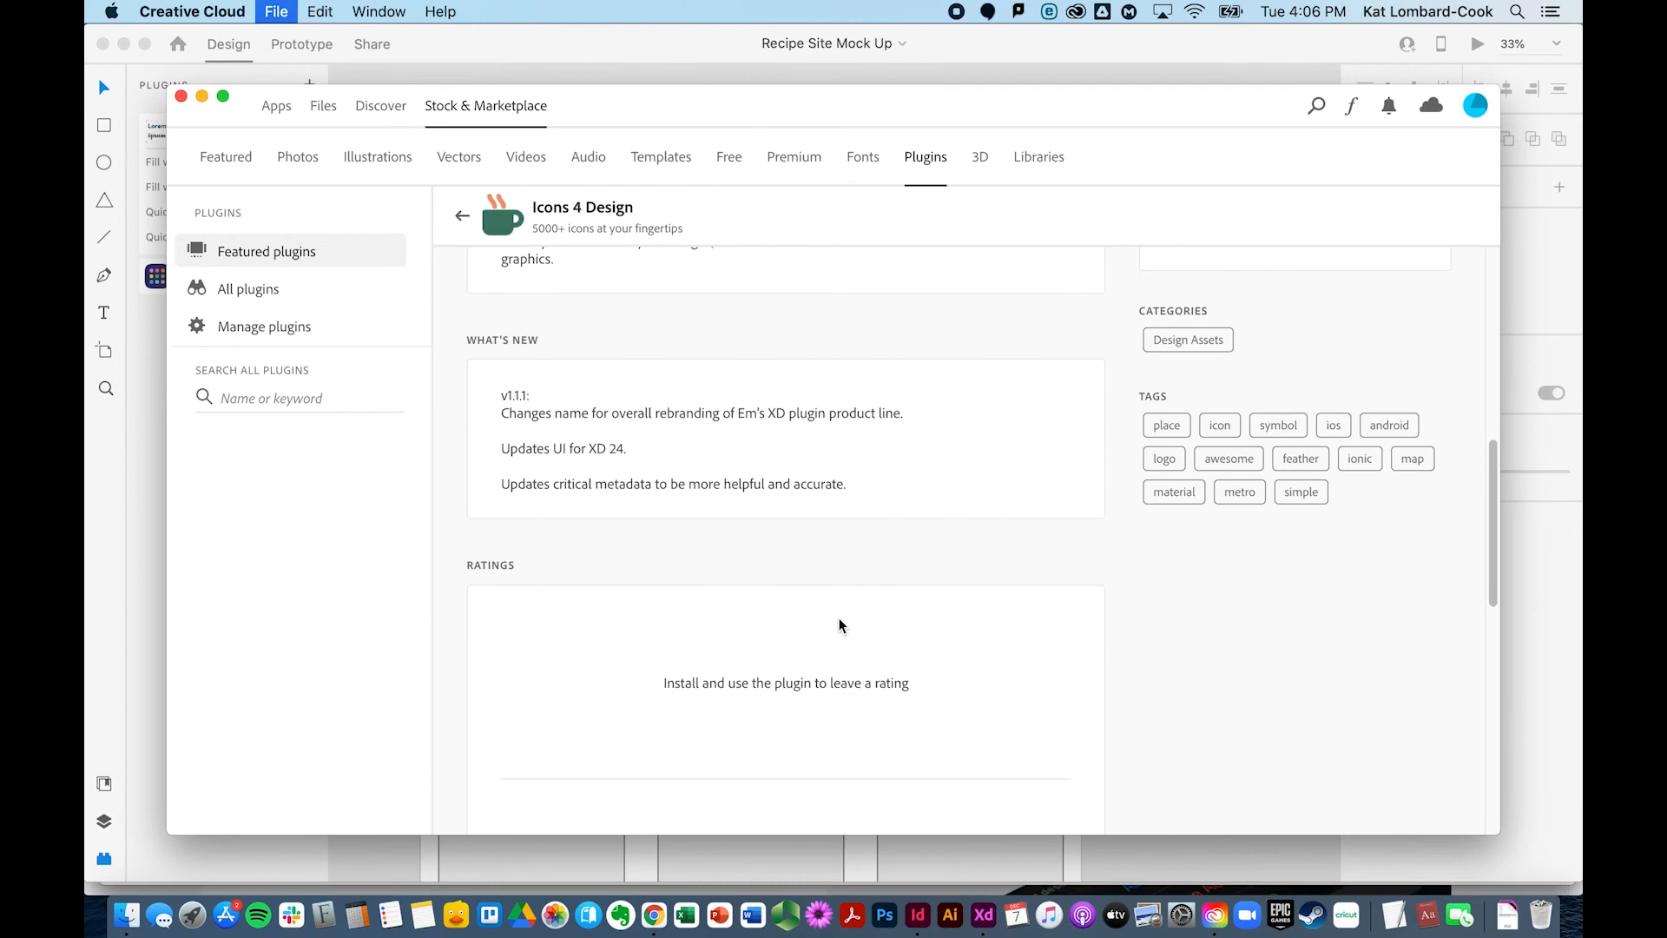
pyautogui.scroll(14, 840, 624)
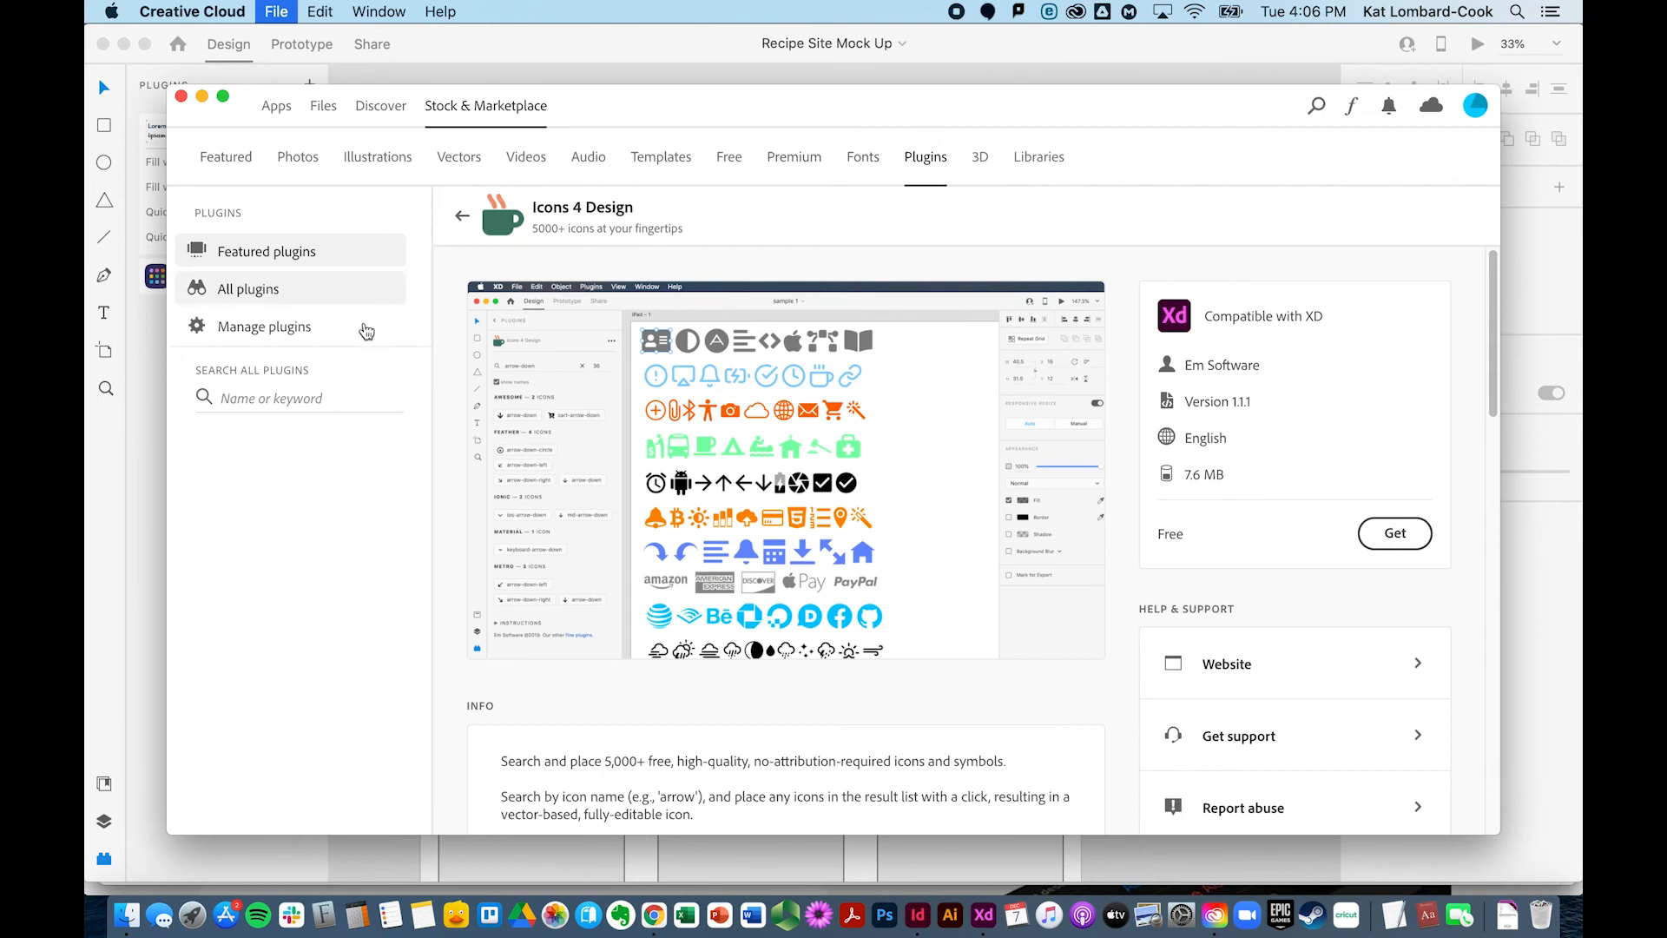
# - Search the plugin marketplace for "social", clear that search, and browse the Design Assets plugins
pyautogui.click(275, 399)
pyautogui.write('social')
pyautogui.press('Return')
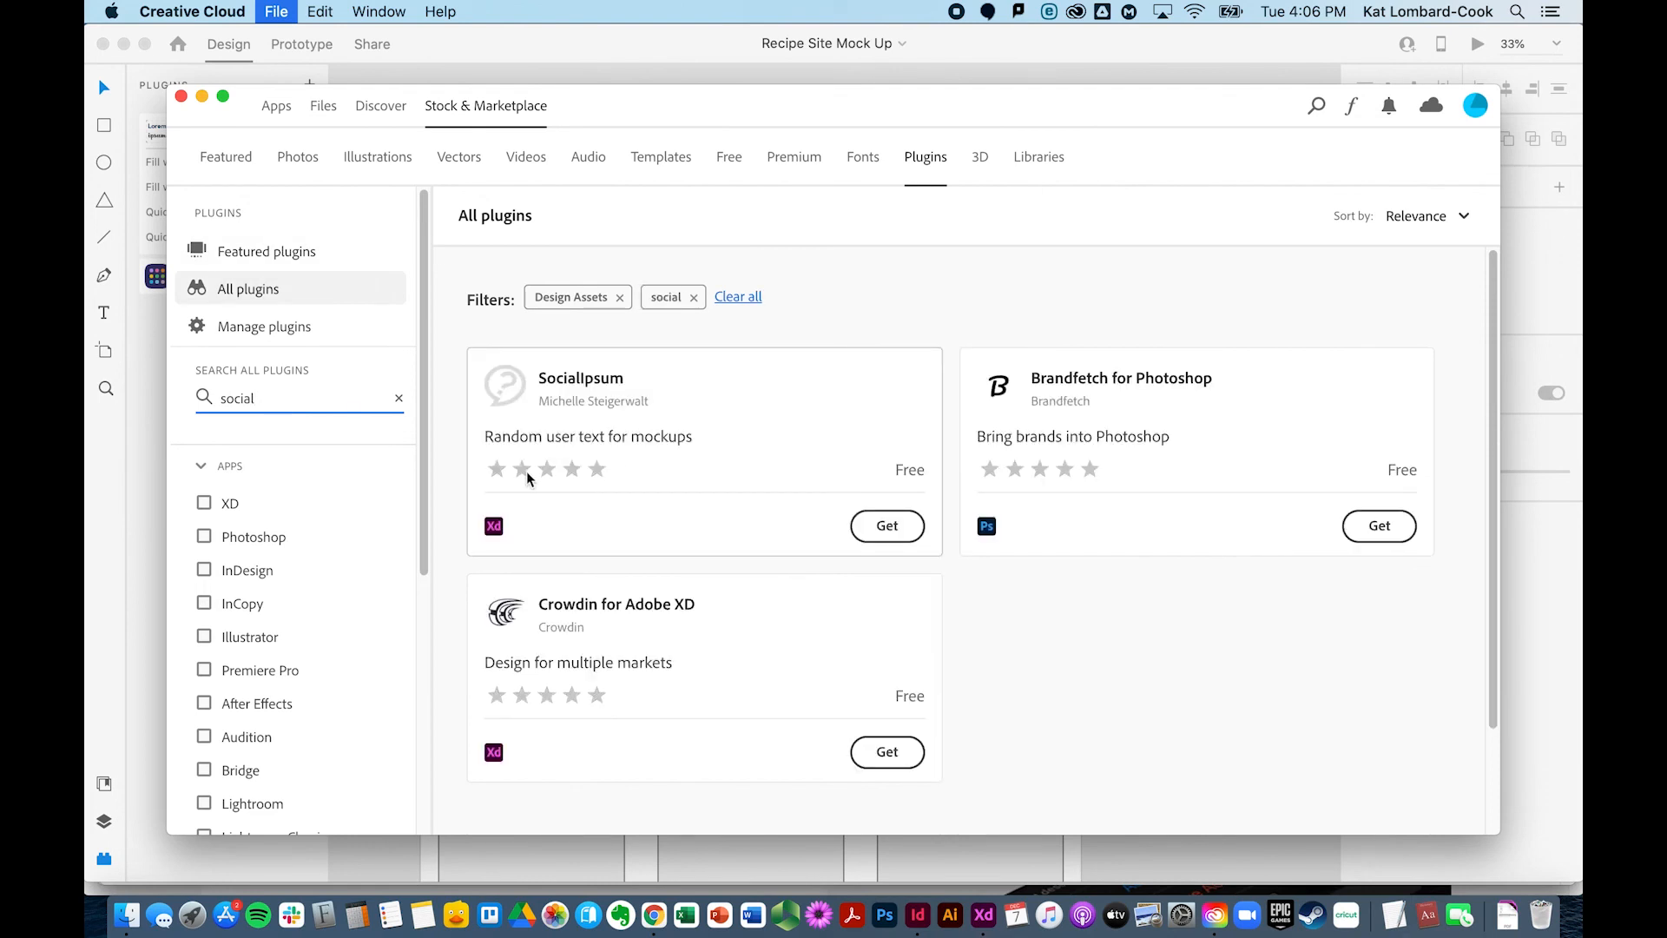
pyautogui.click(398, 397)
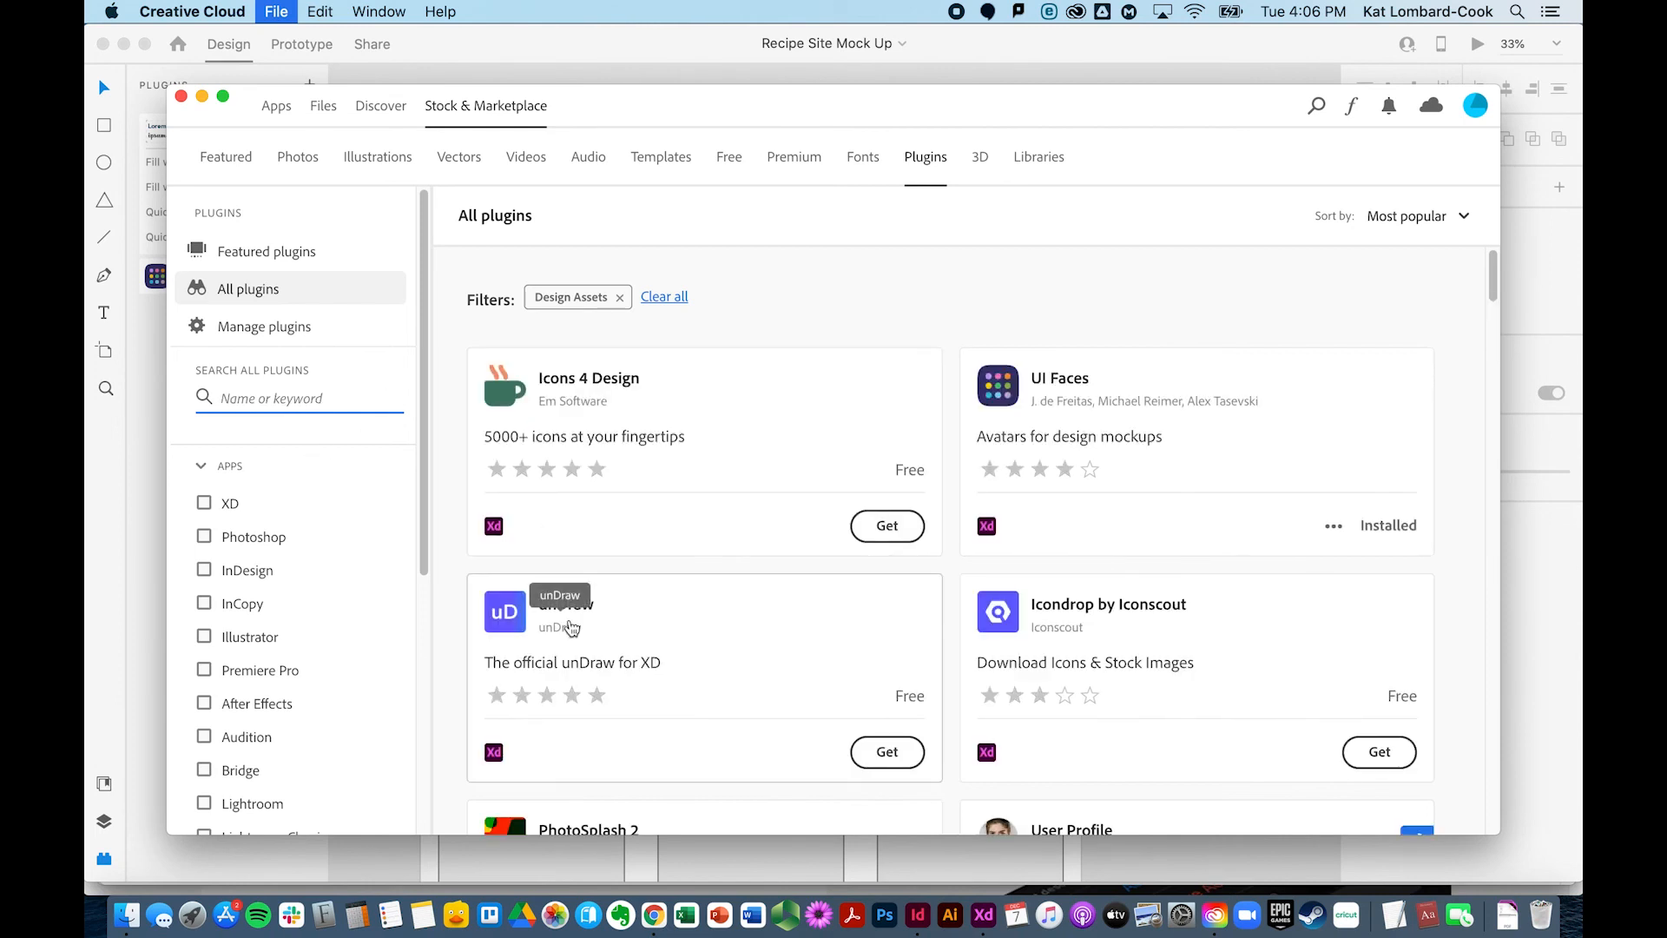
pyautogui.scroll(-5, 570, 627)
pyautogui.scroll(-5, 571, 626)
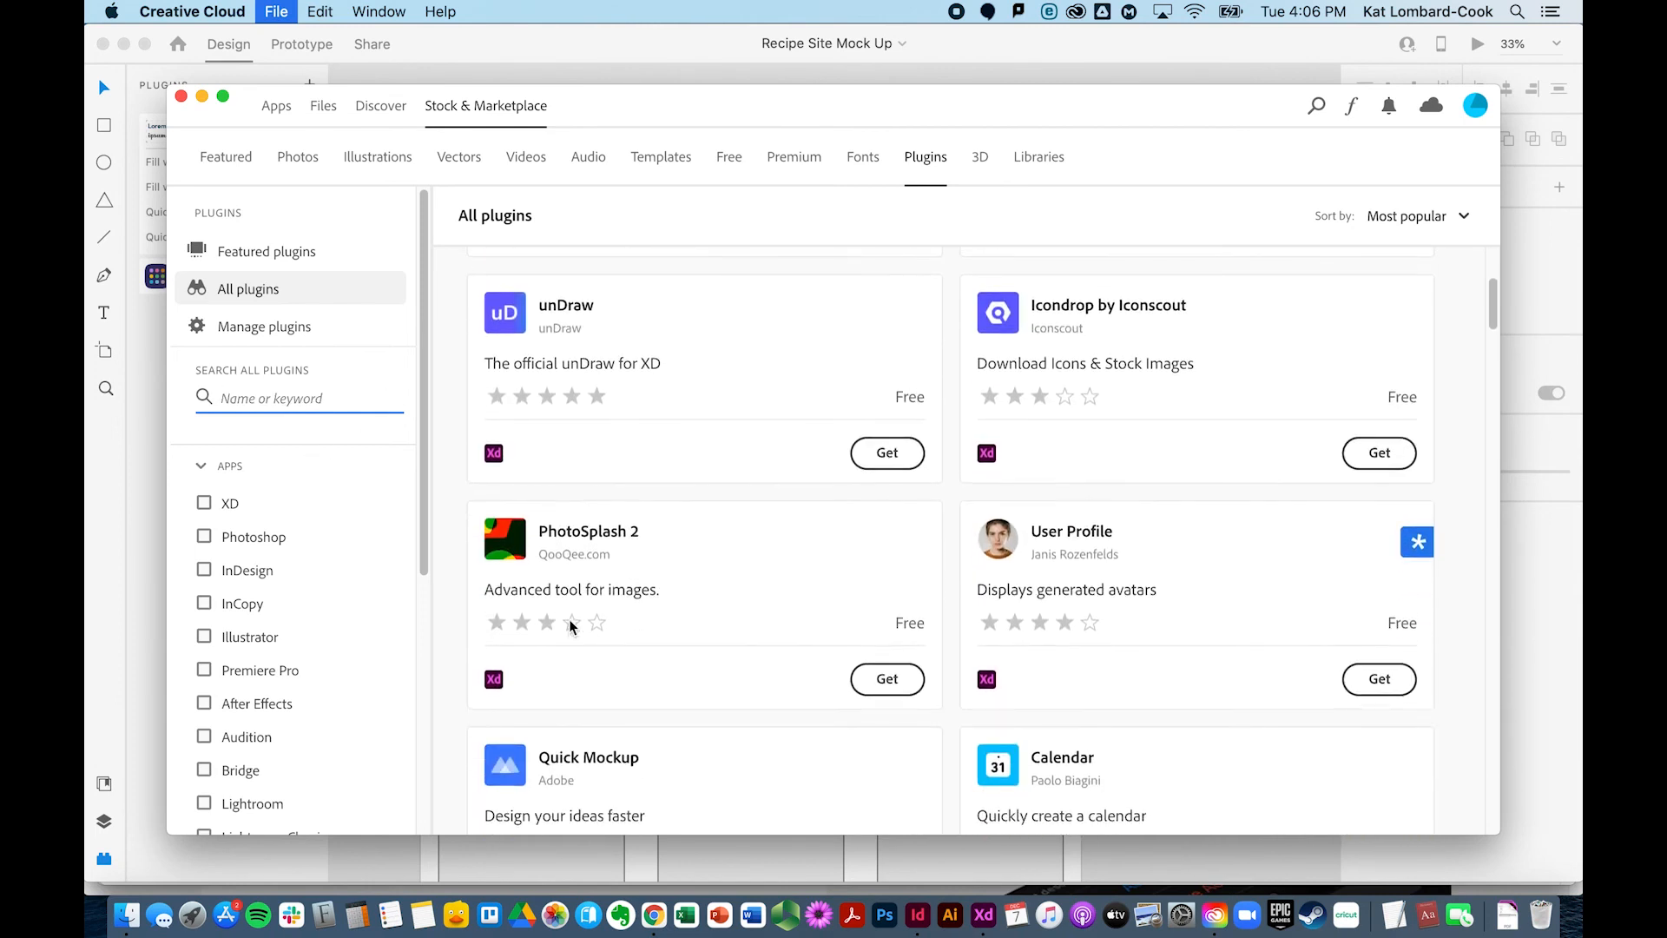
pyautogui.scroll(10, 569, 627)
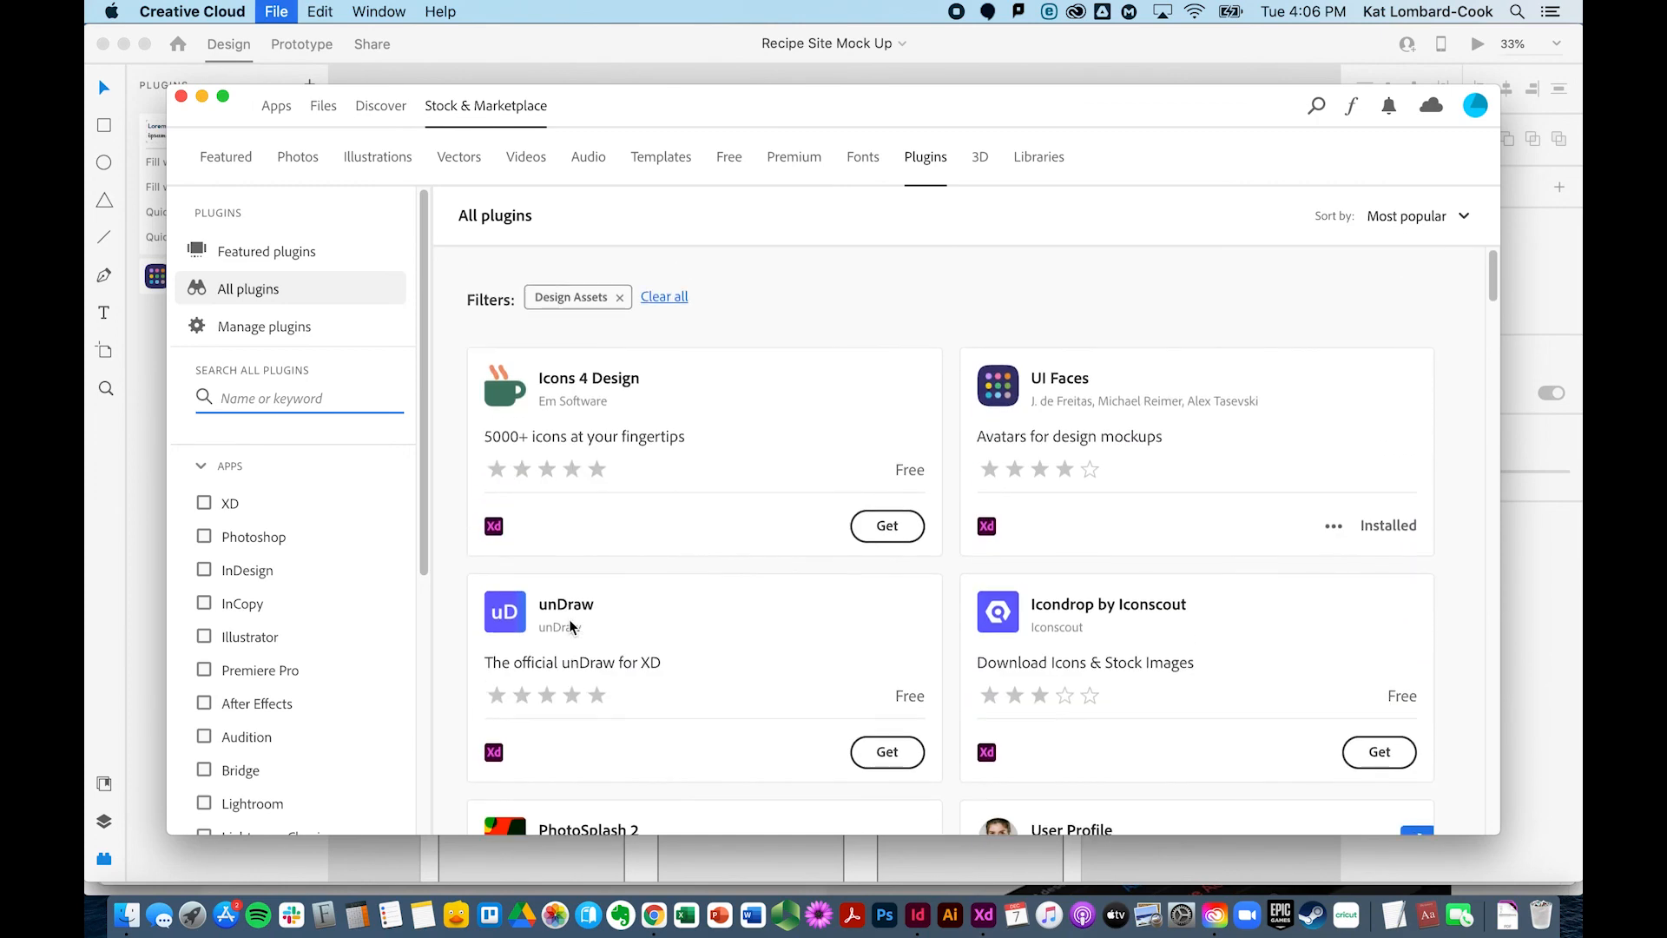
# - Review the Icons 4 Design plugin's sample icons and included icon collections, and return to the XD document's libraries
pyautogui.click(718, 433)
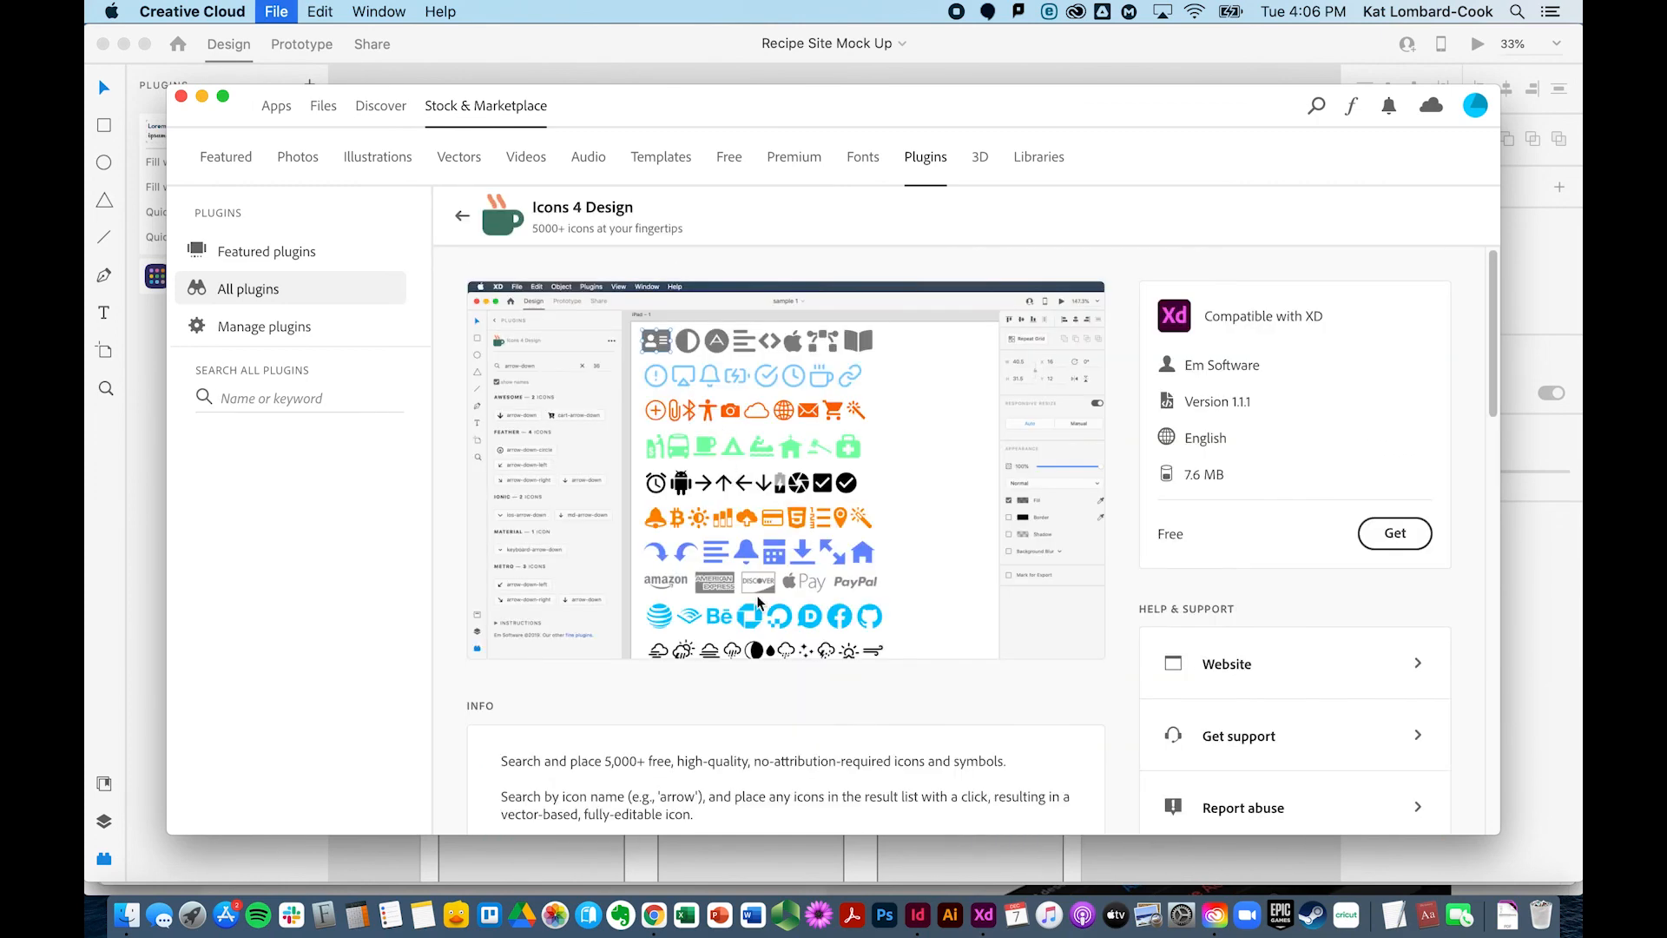
pyautogui.scroll(-3, 758, 603)
pyautogui.scroll(1, 758, 603)
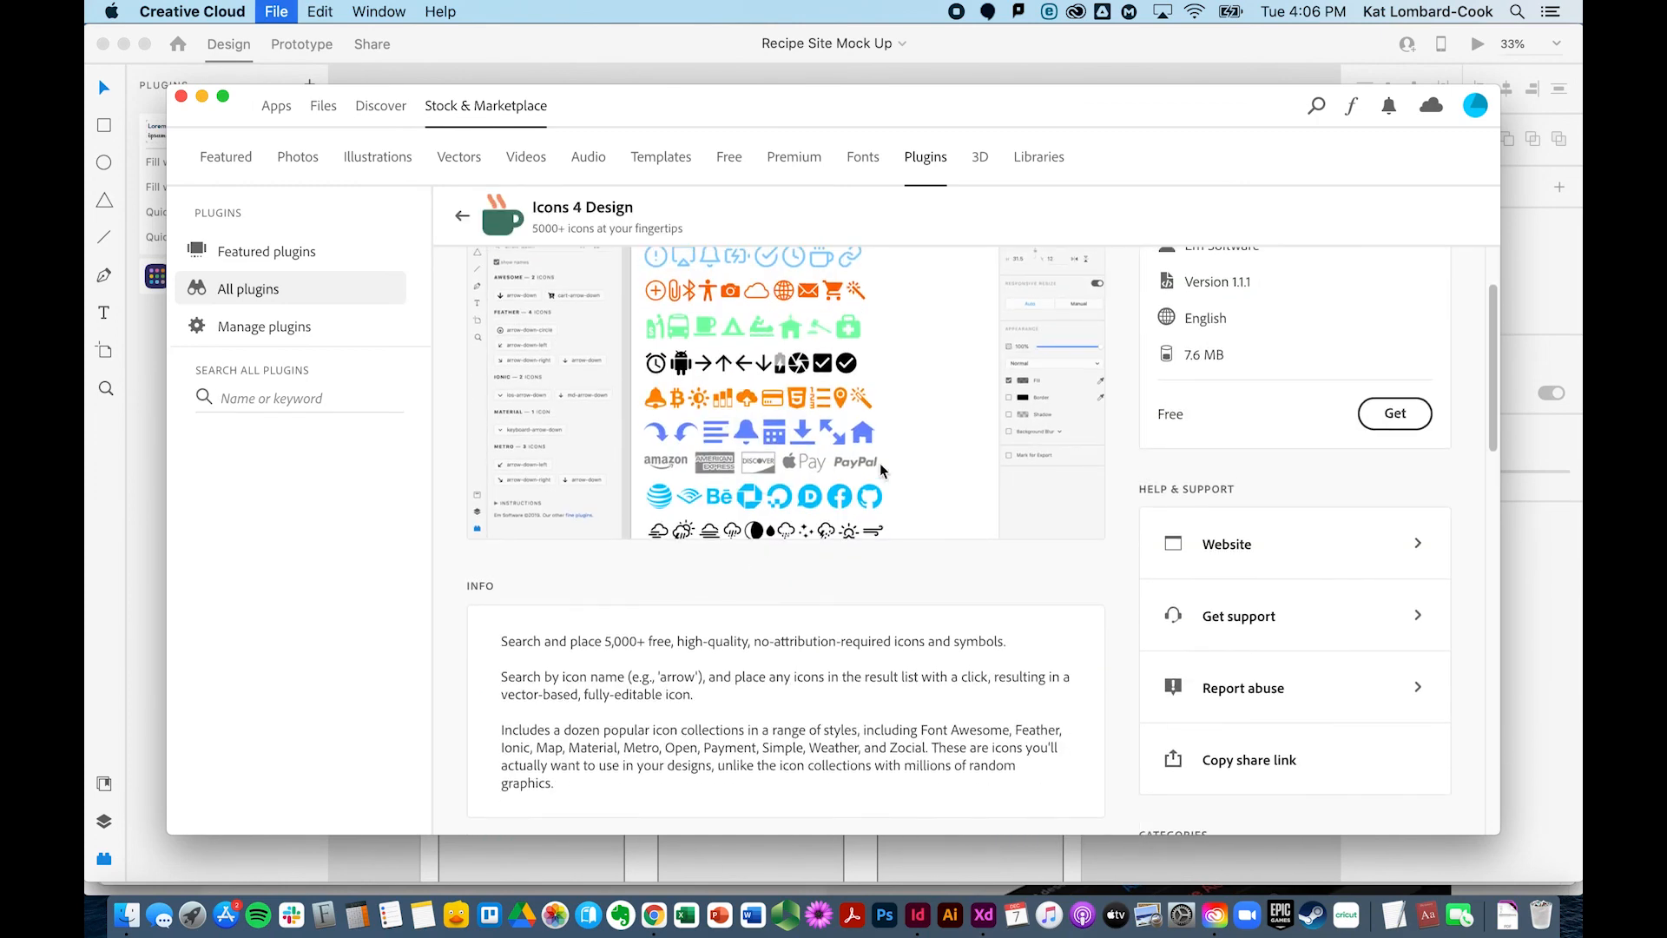
pyautogui.scroll(1, 880, 469)
pyautogui.scroll(-10, 880, 470)
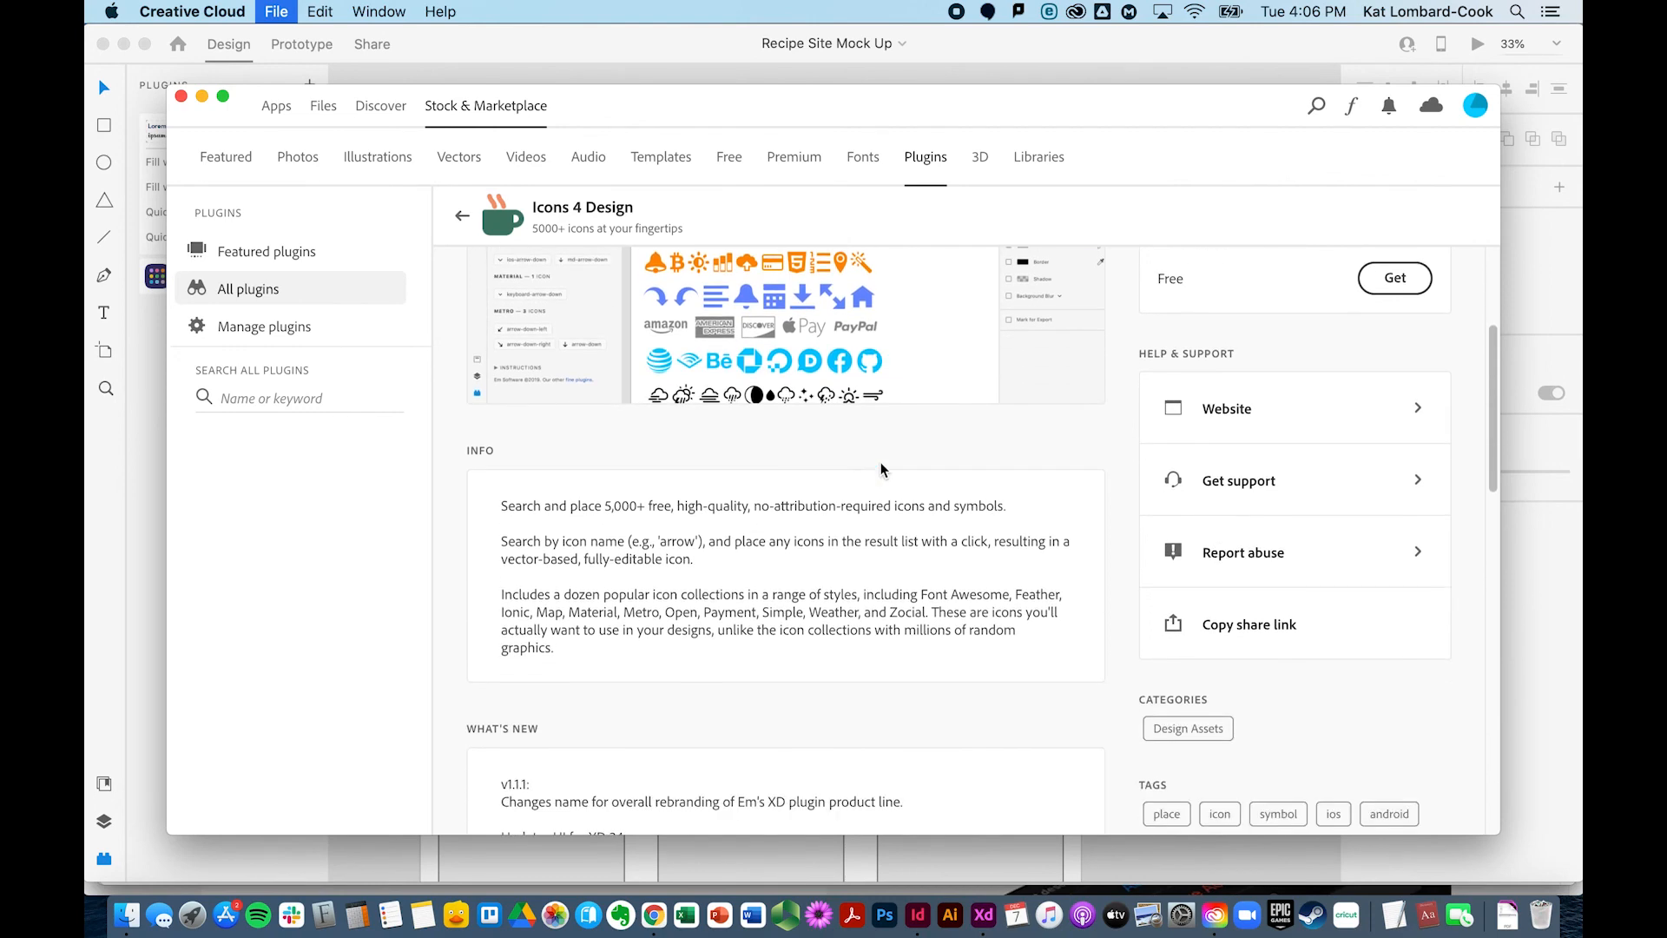
pyautogui.scroll(12, 881, 470)
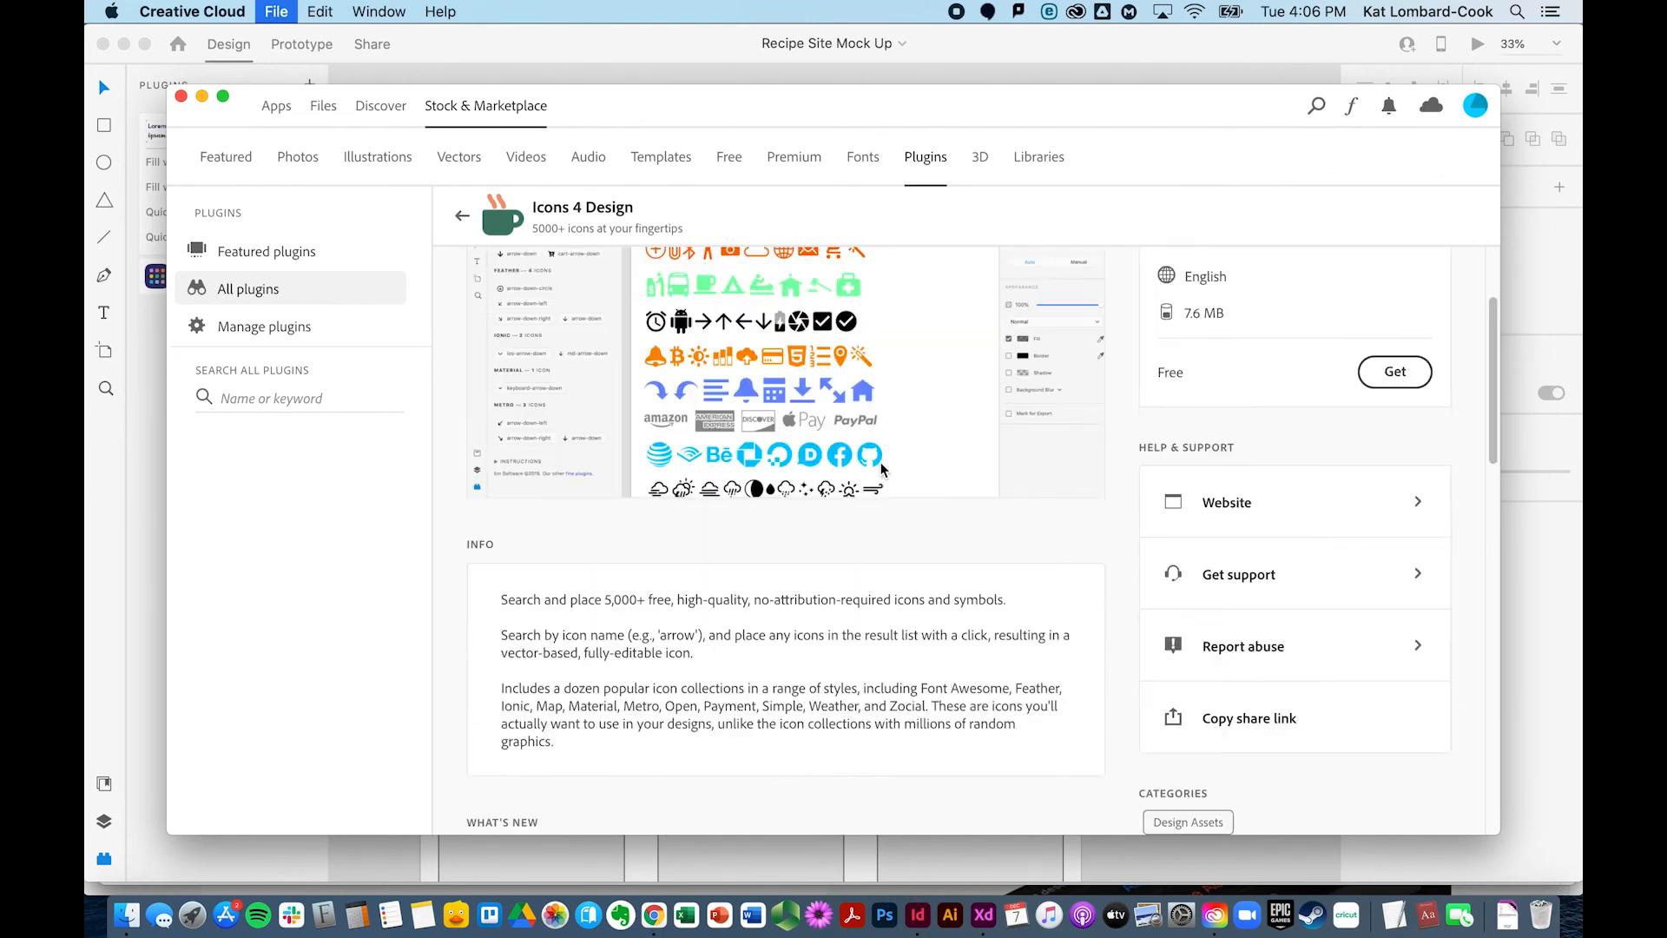
pyautogui.click(180, 94)
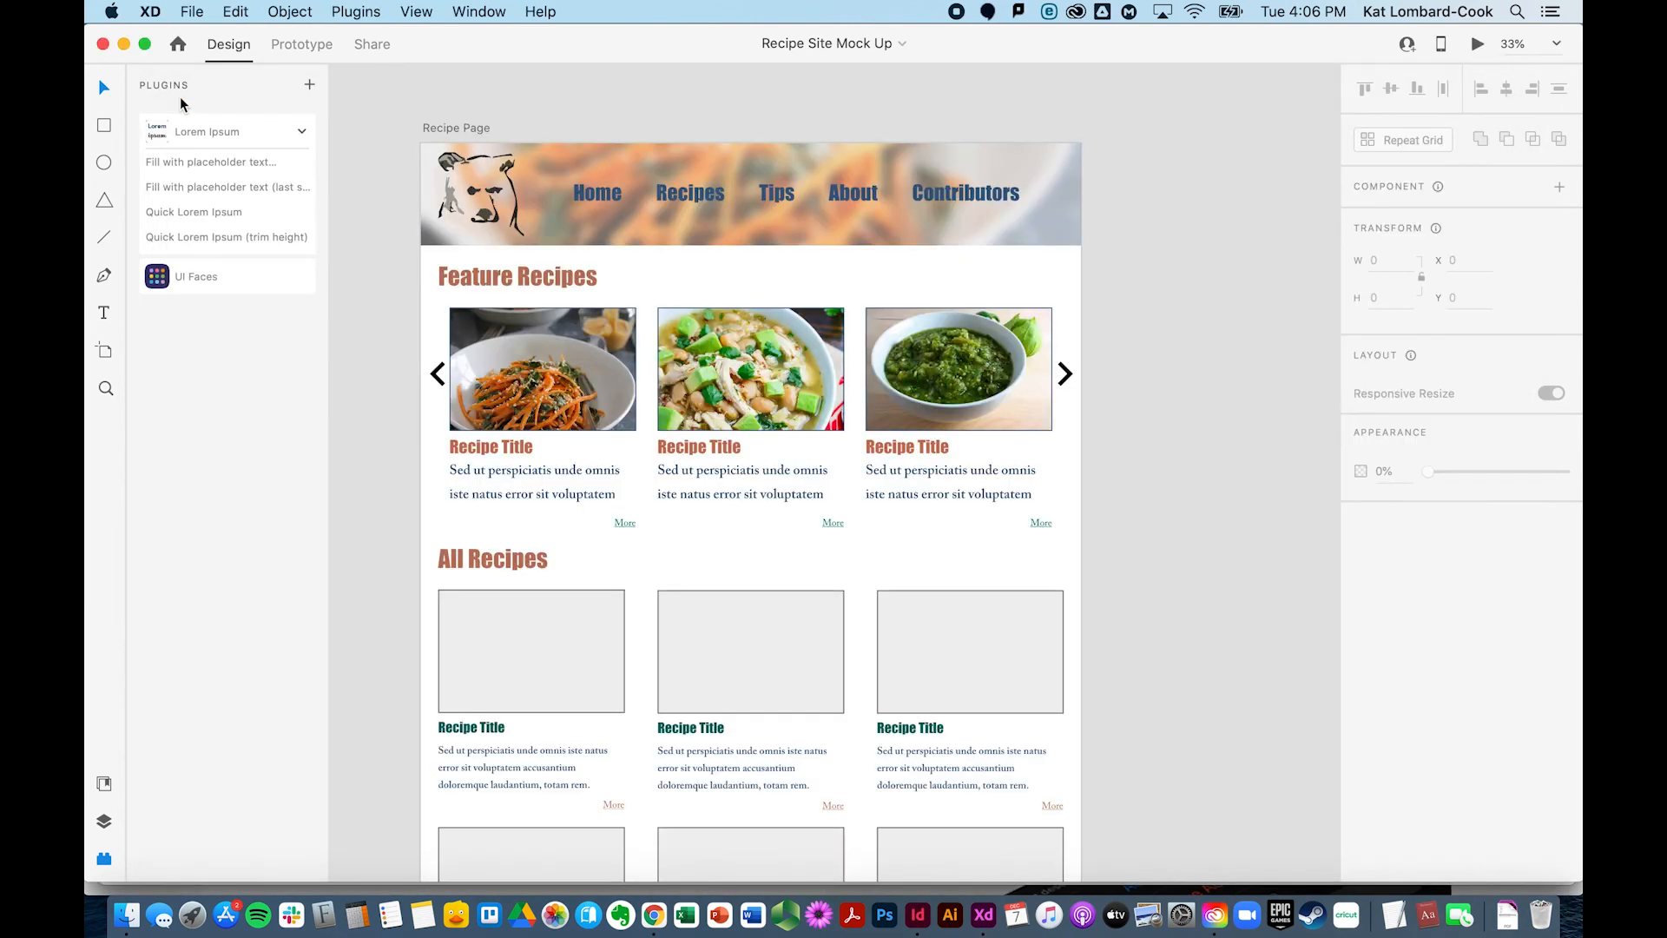
pyautogui.click(104, 786)
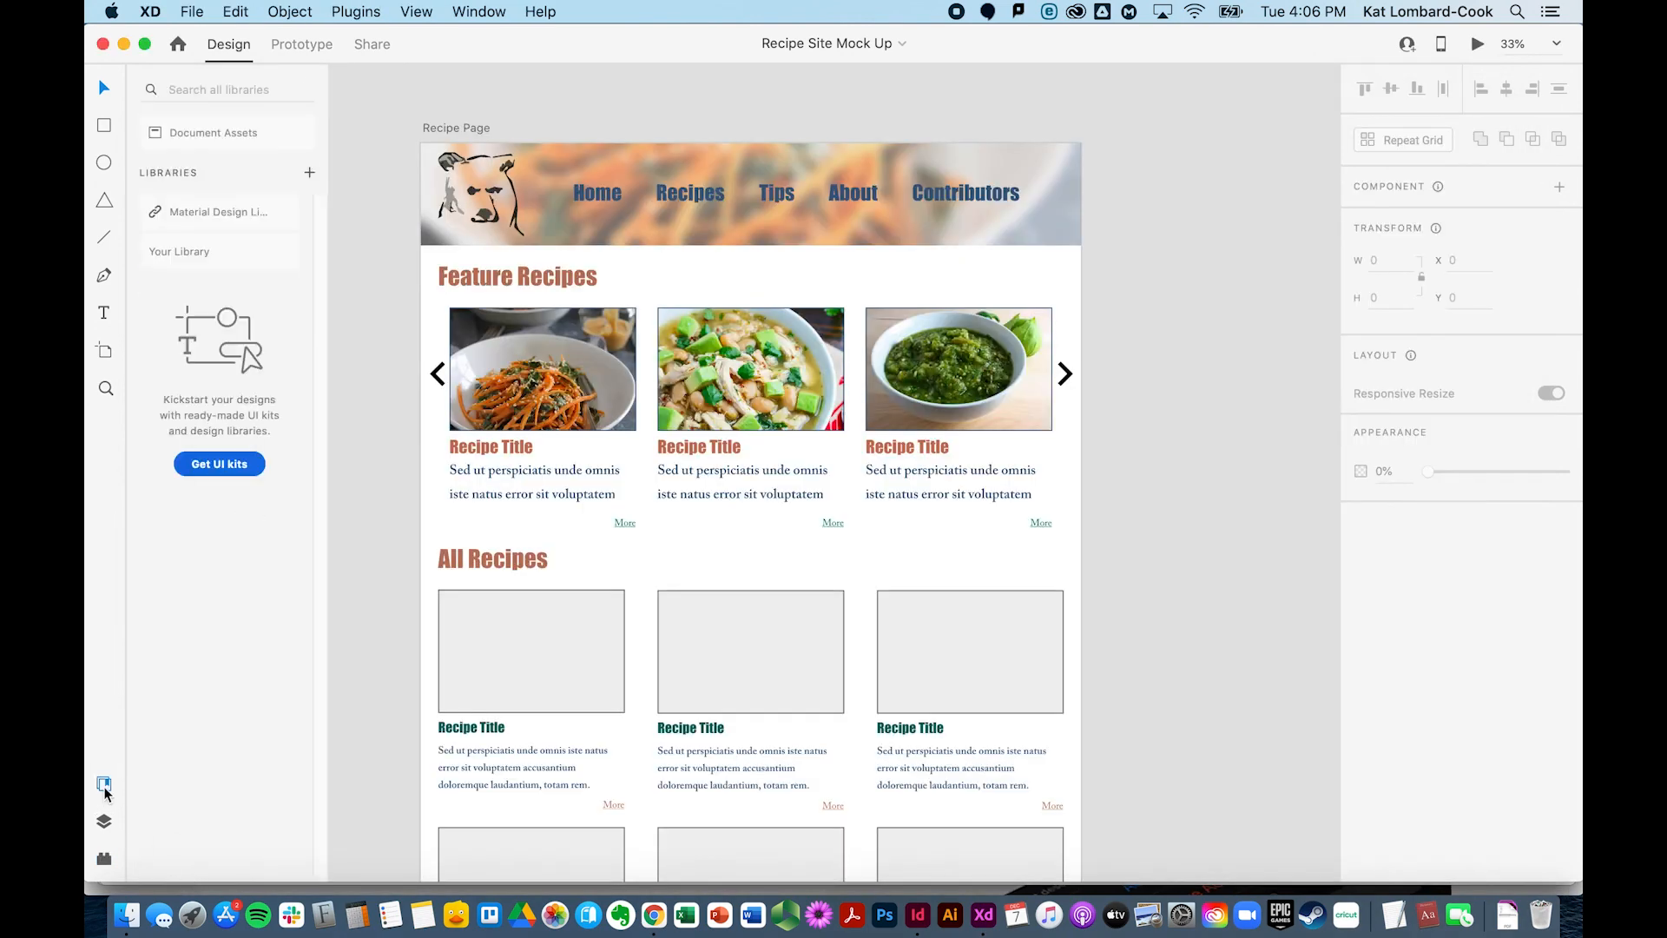
# - Fill the arrow shape inside the left chevron with the terracotta colour #B37A65 sampled from the Feature Recipes heading
pyautogui.click(105, 820)
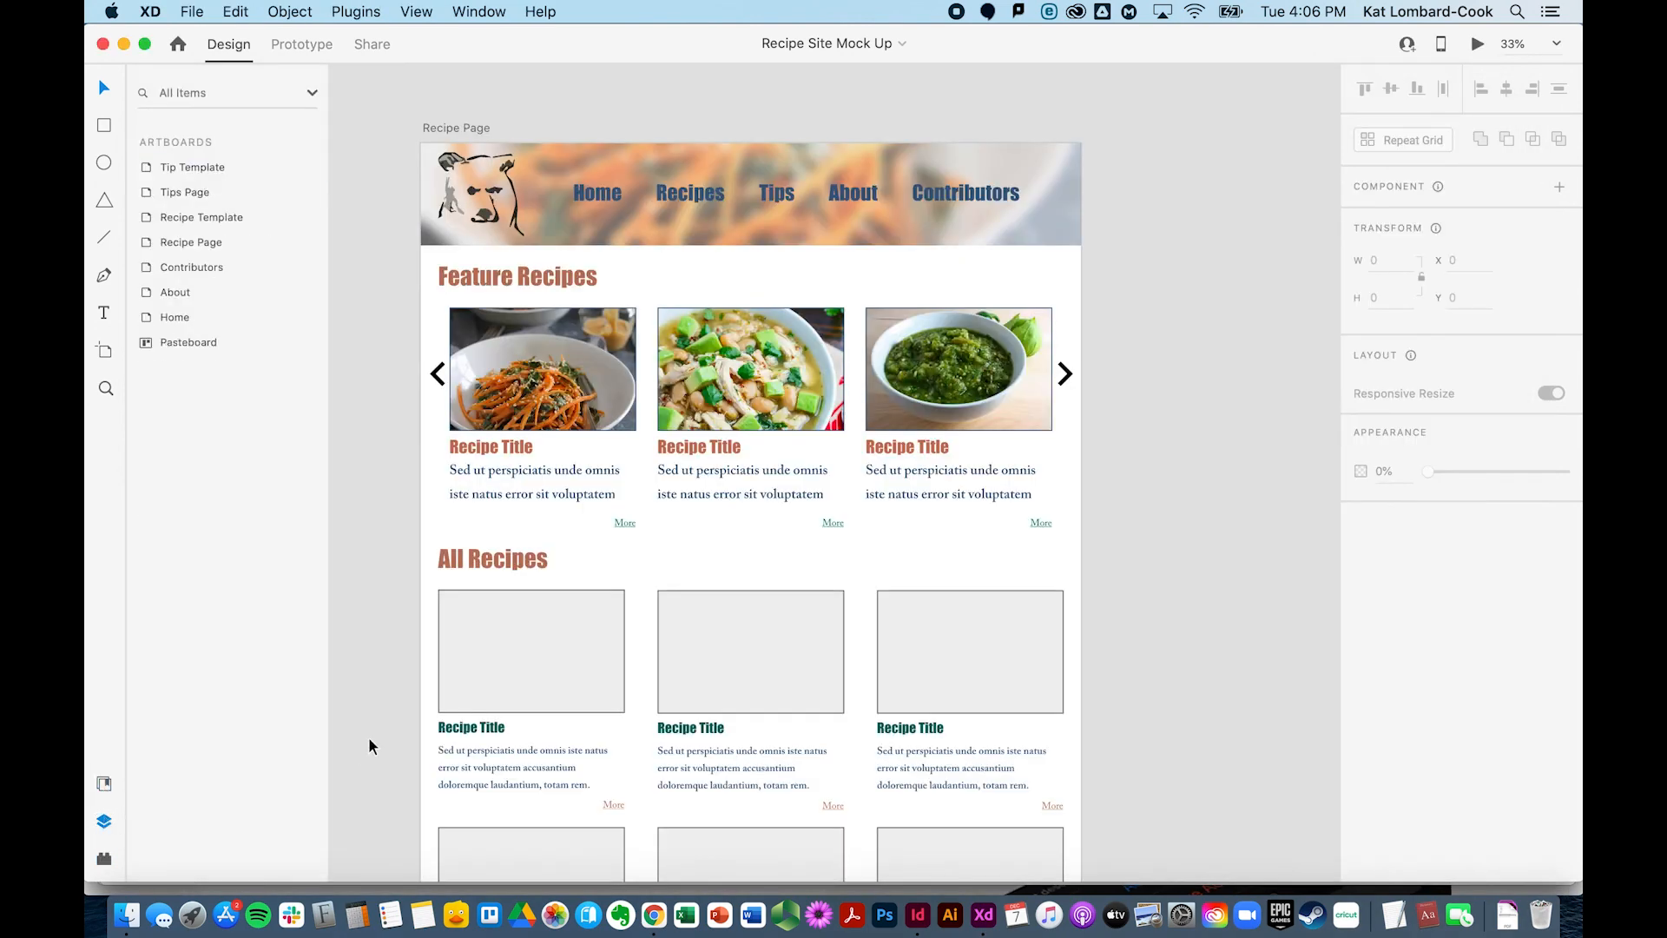
pyautogui.scroll(-3, 369, 737)
pyautogui.doubleClick(510, 322)
pyautogui.click(1389, 700)
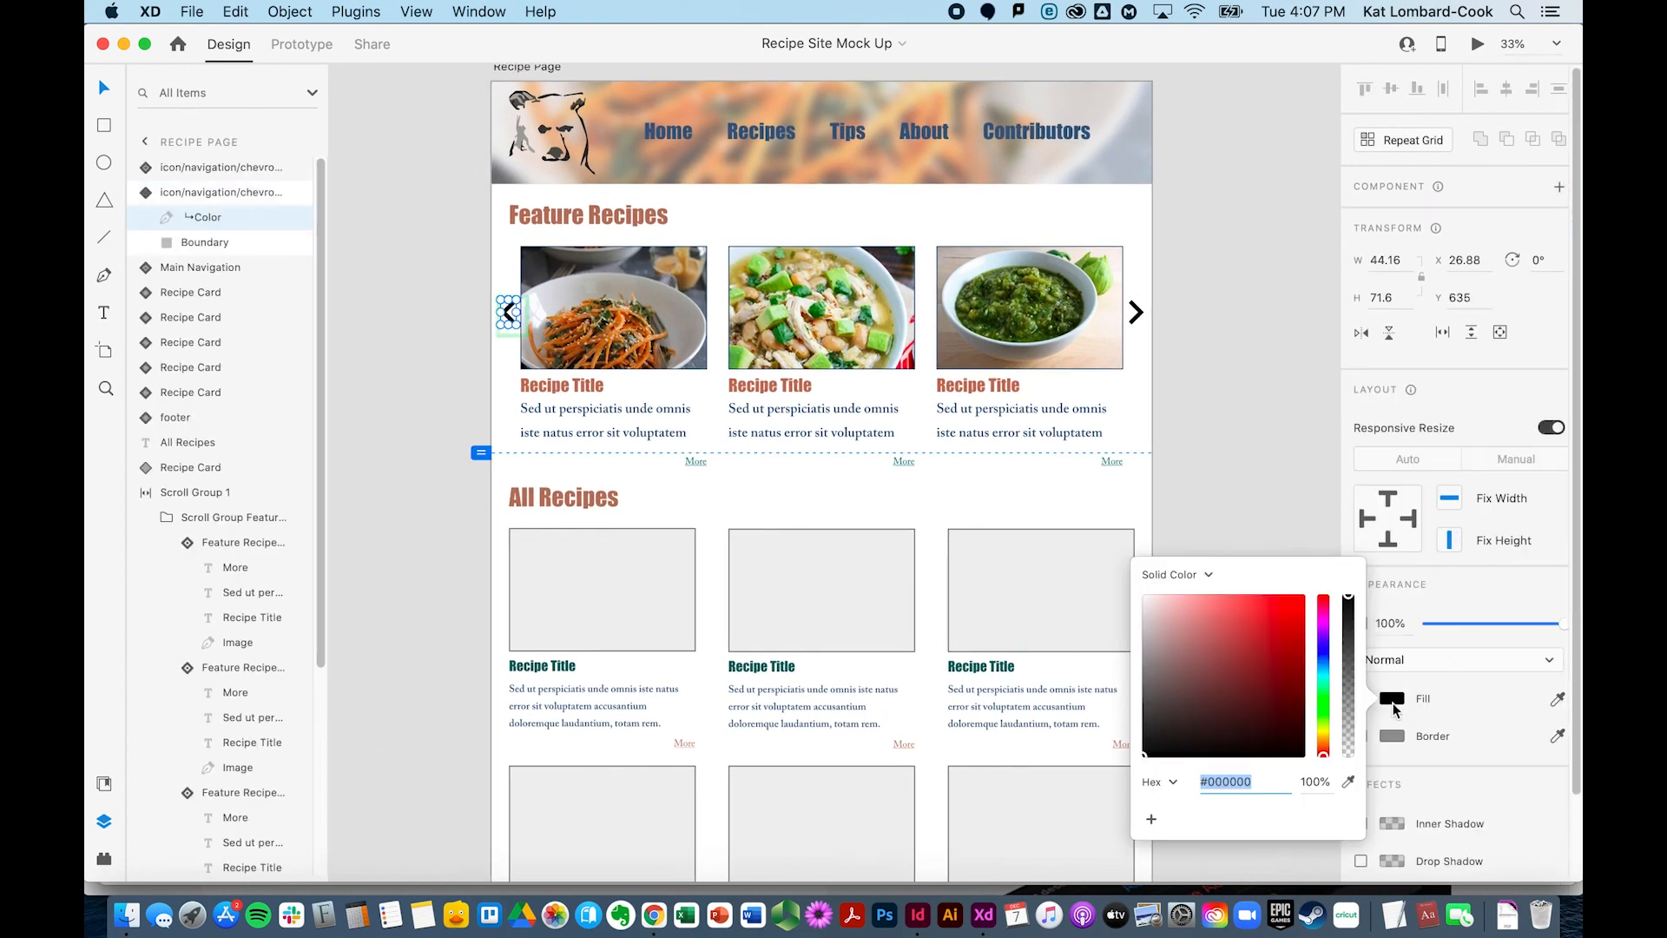
pyautogui.click(1348, 781)
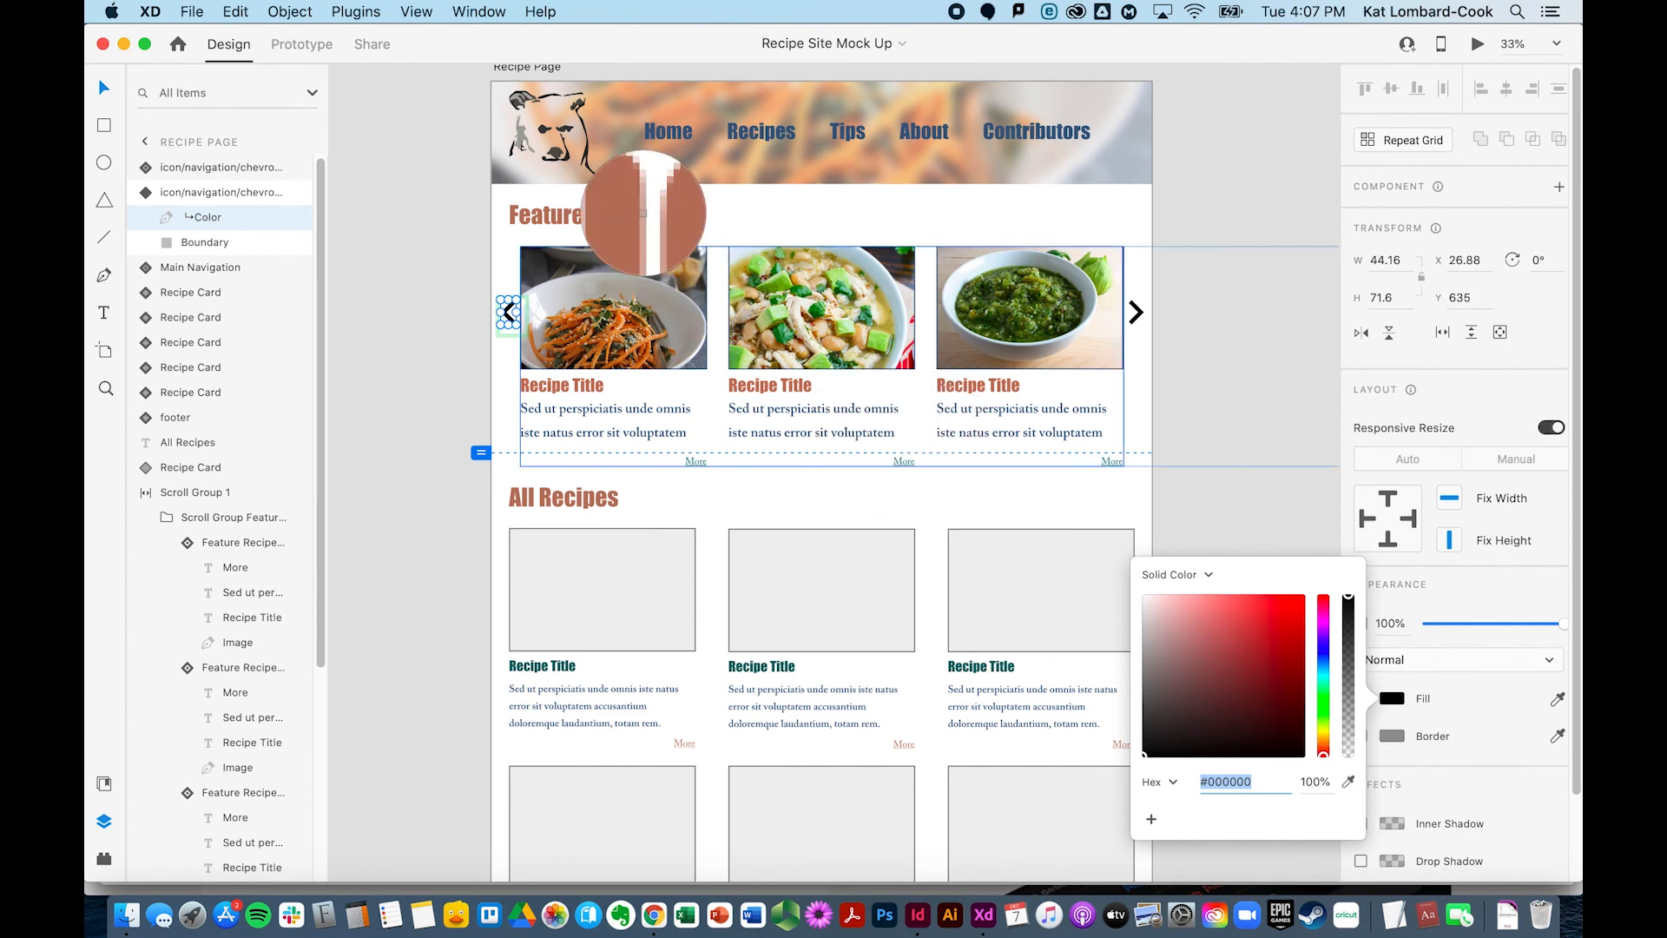
pyautogui.click(647, 215)
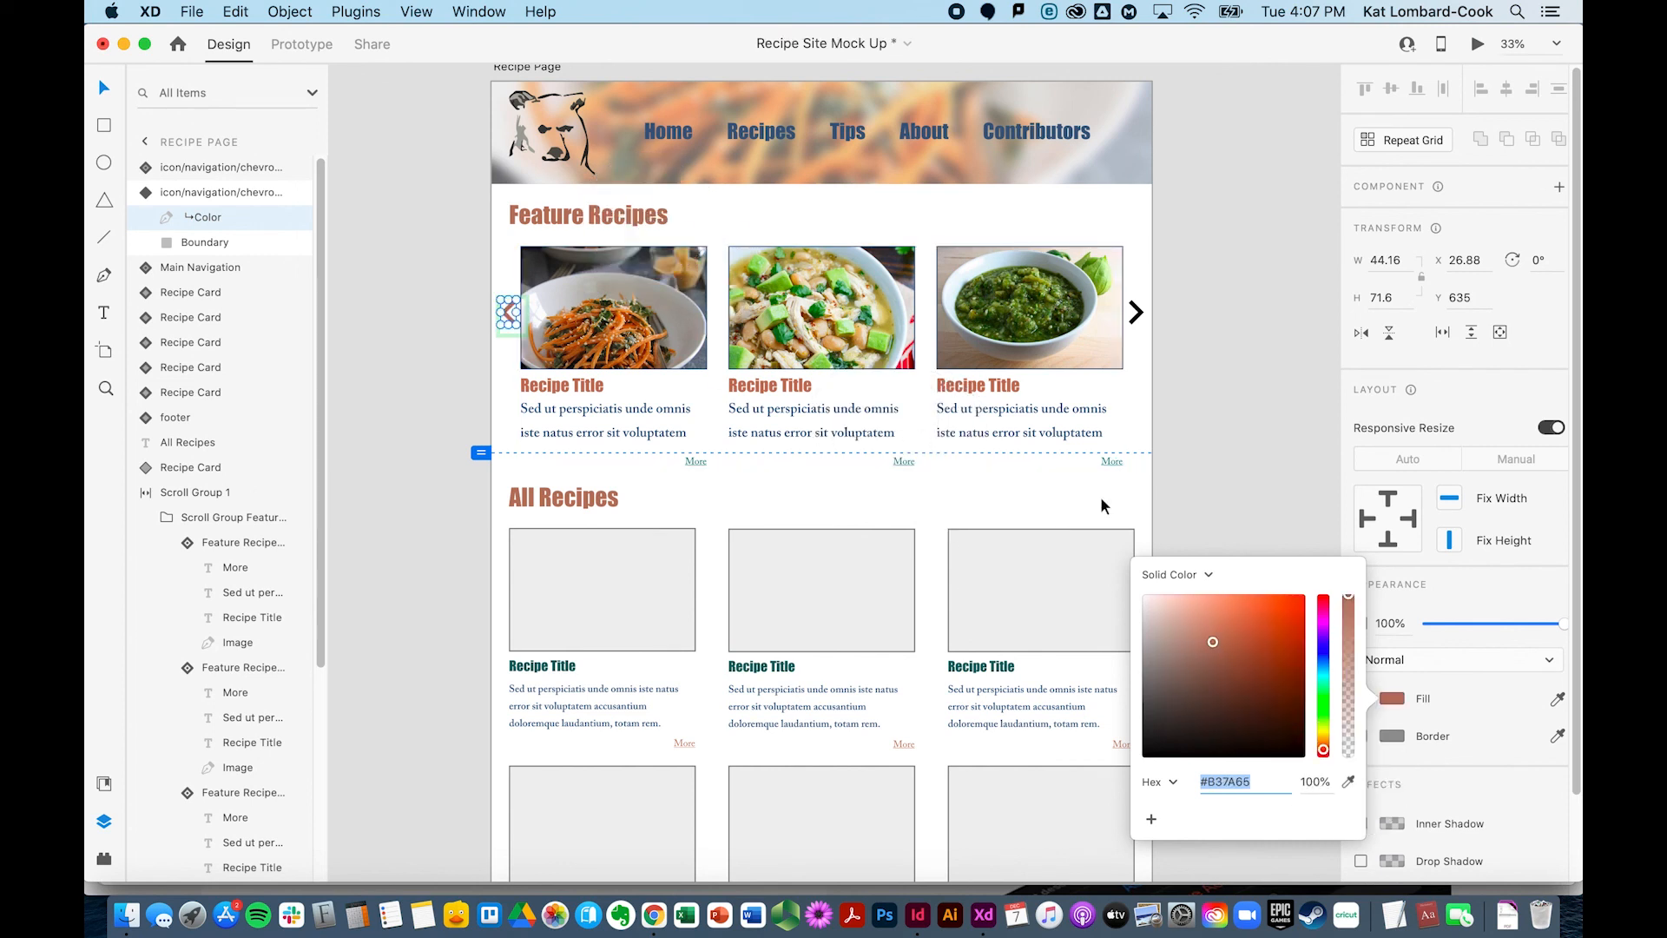
pyautogui.click(1433, 731)
pyautogui.press('Escape')
pyautogui.press('Escape')
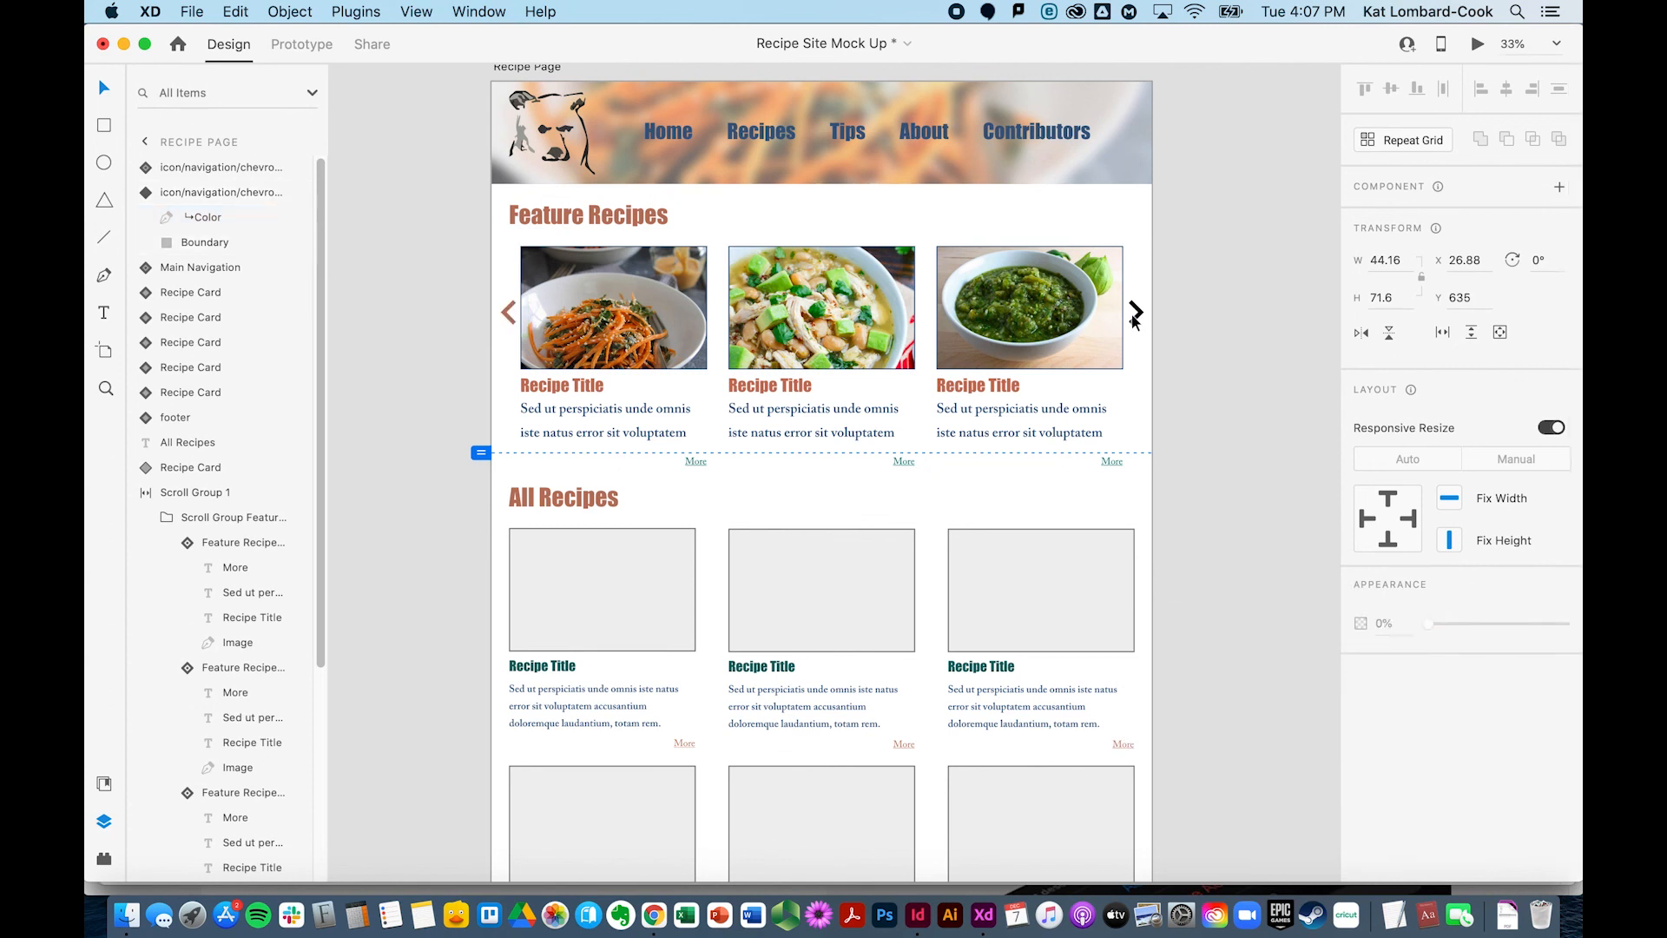
# - Fill the right chevron's arrow shape with the colour sampled from the Feature Recipes heading, and save the document
pyautogui.doubleClick(1136, 316)
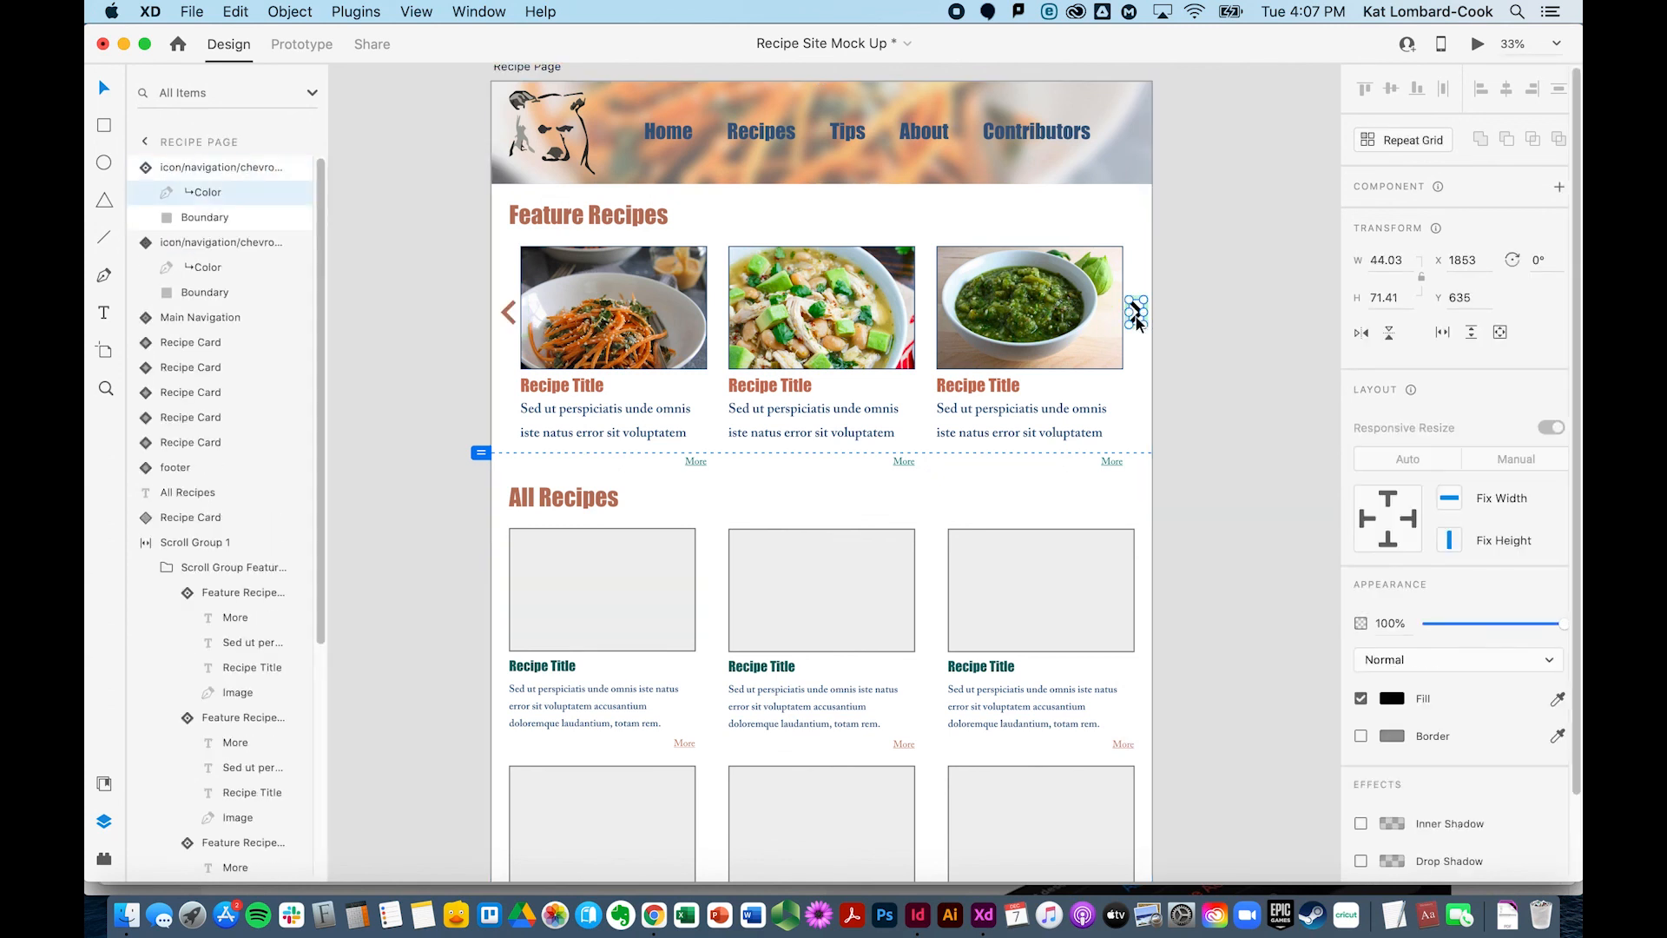
pyautogui.click(1394, 701)
pyautogui.click(1347, 782)
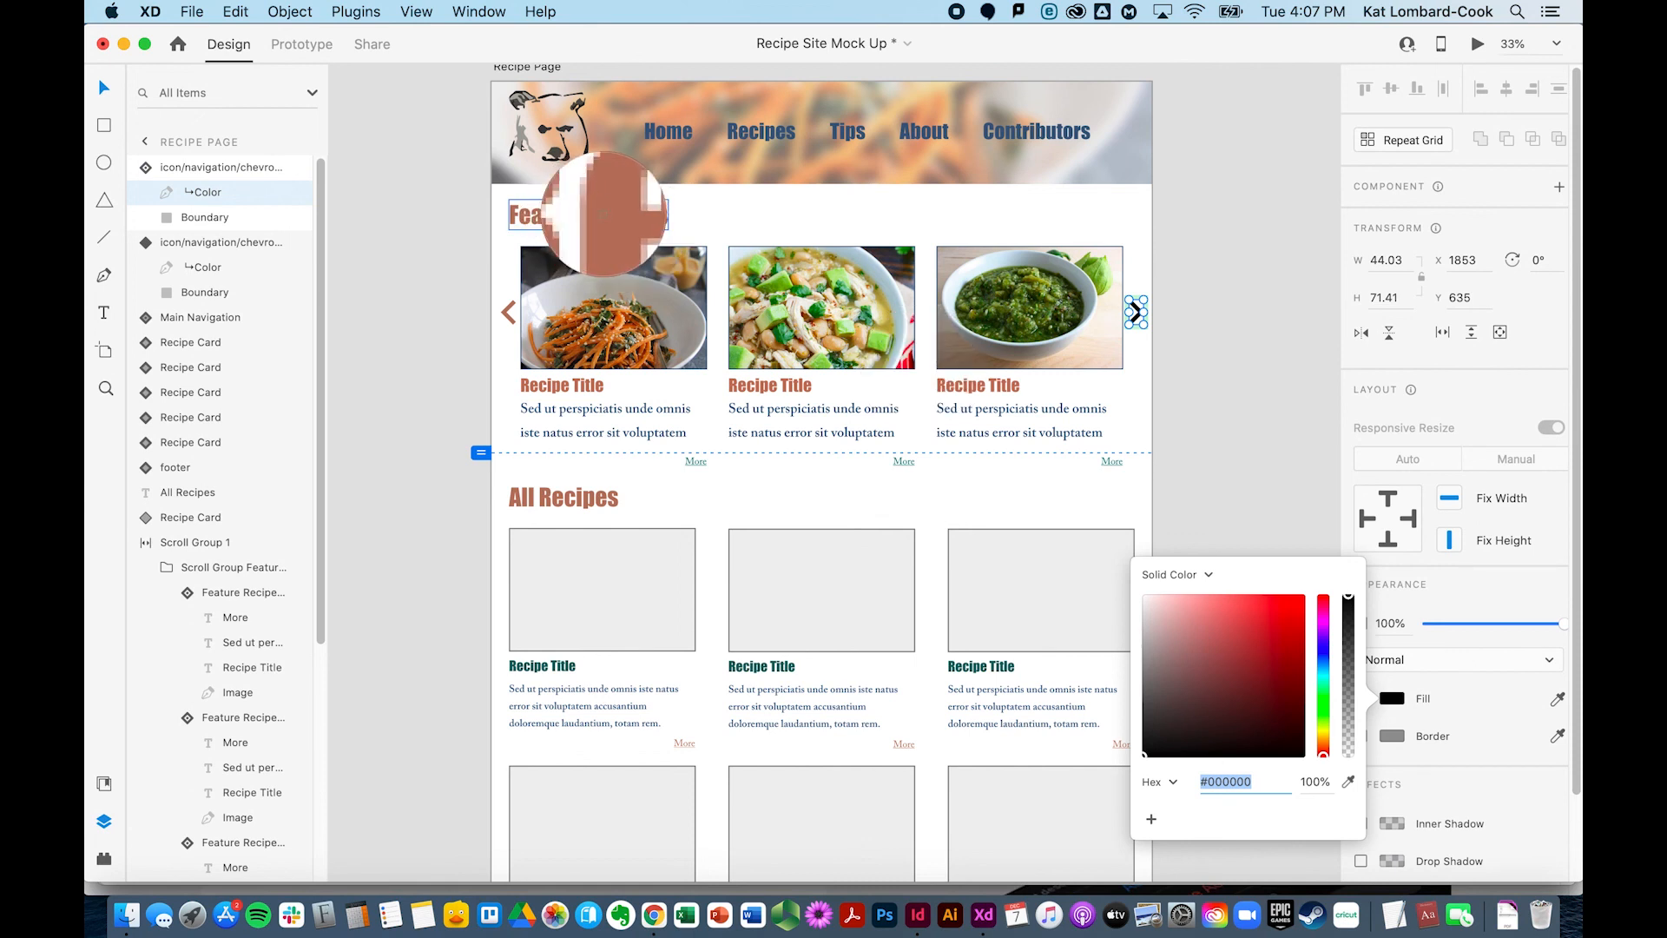
pyautogui.click(601, 215)
pyautogui.click(1189, 502)
pyautogui.click(1202, 521)
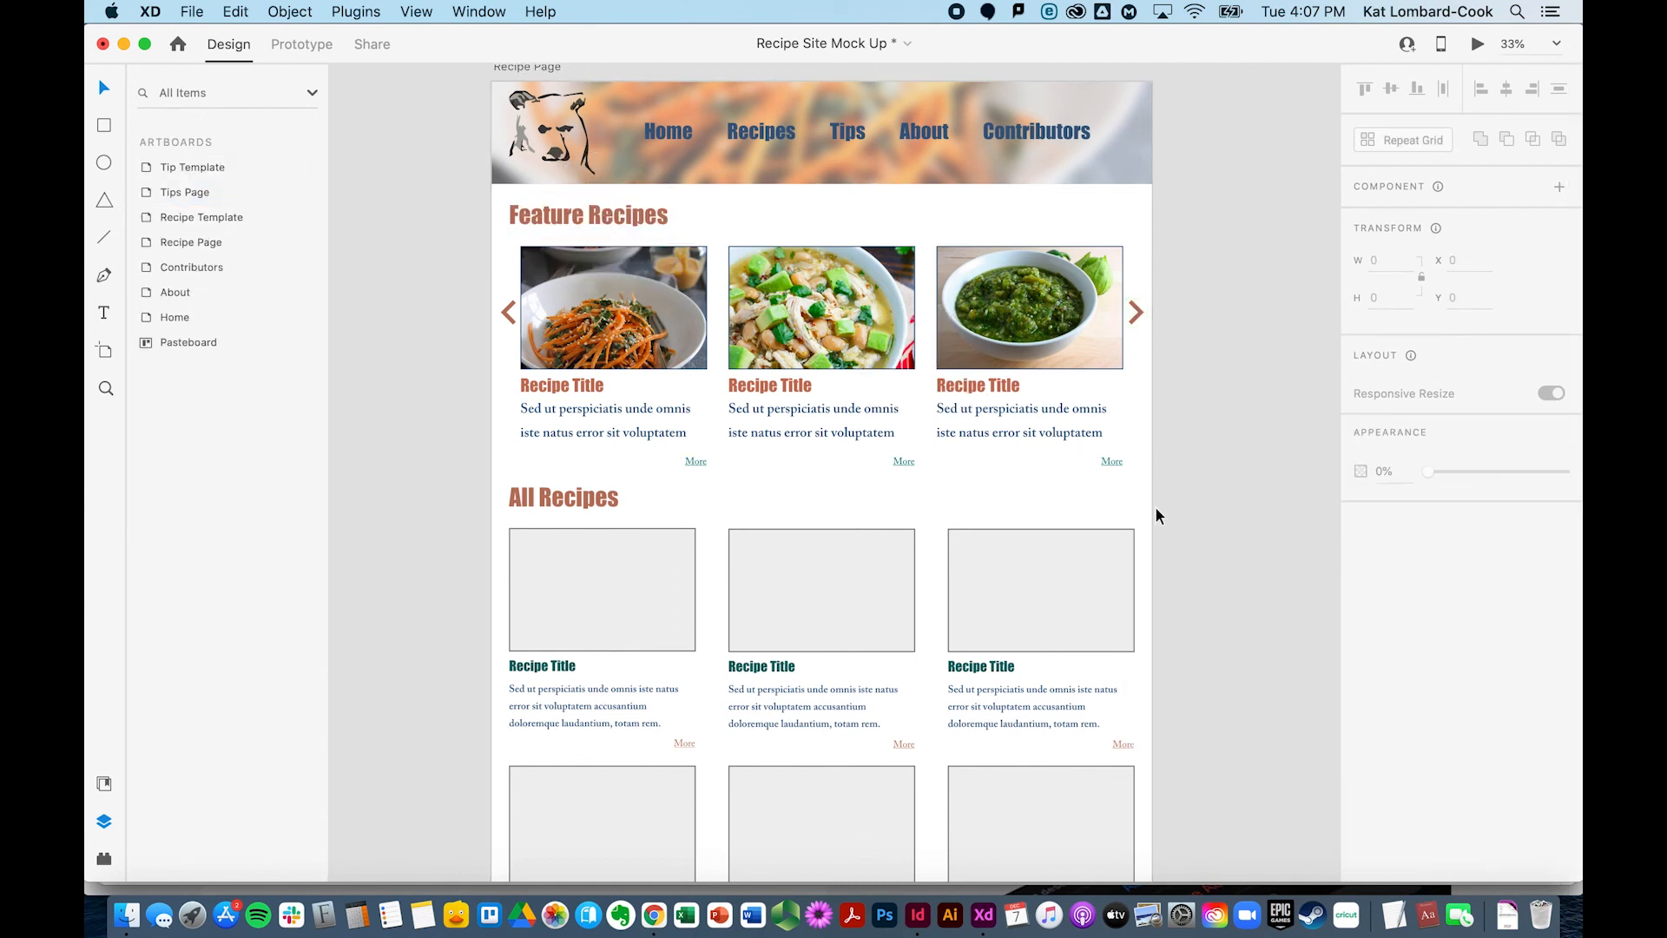
pyautogui.press('super+s')
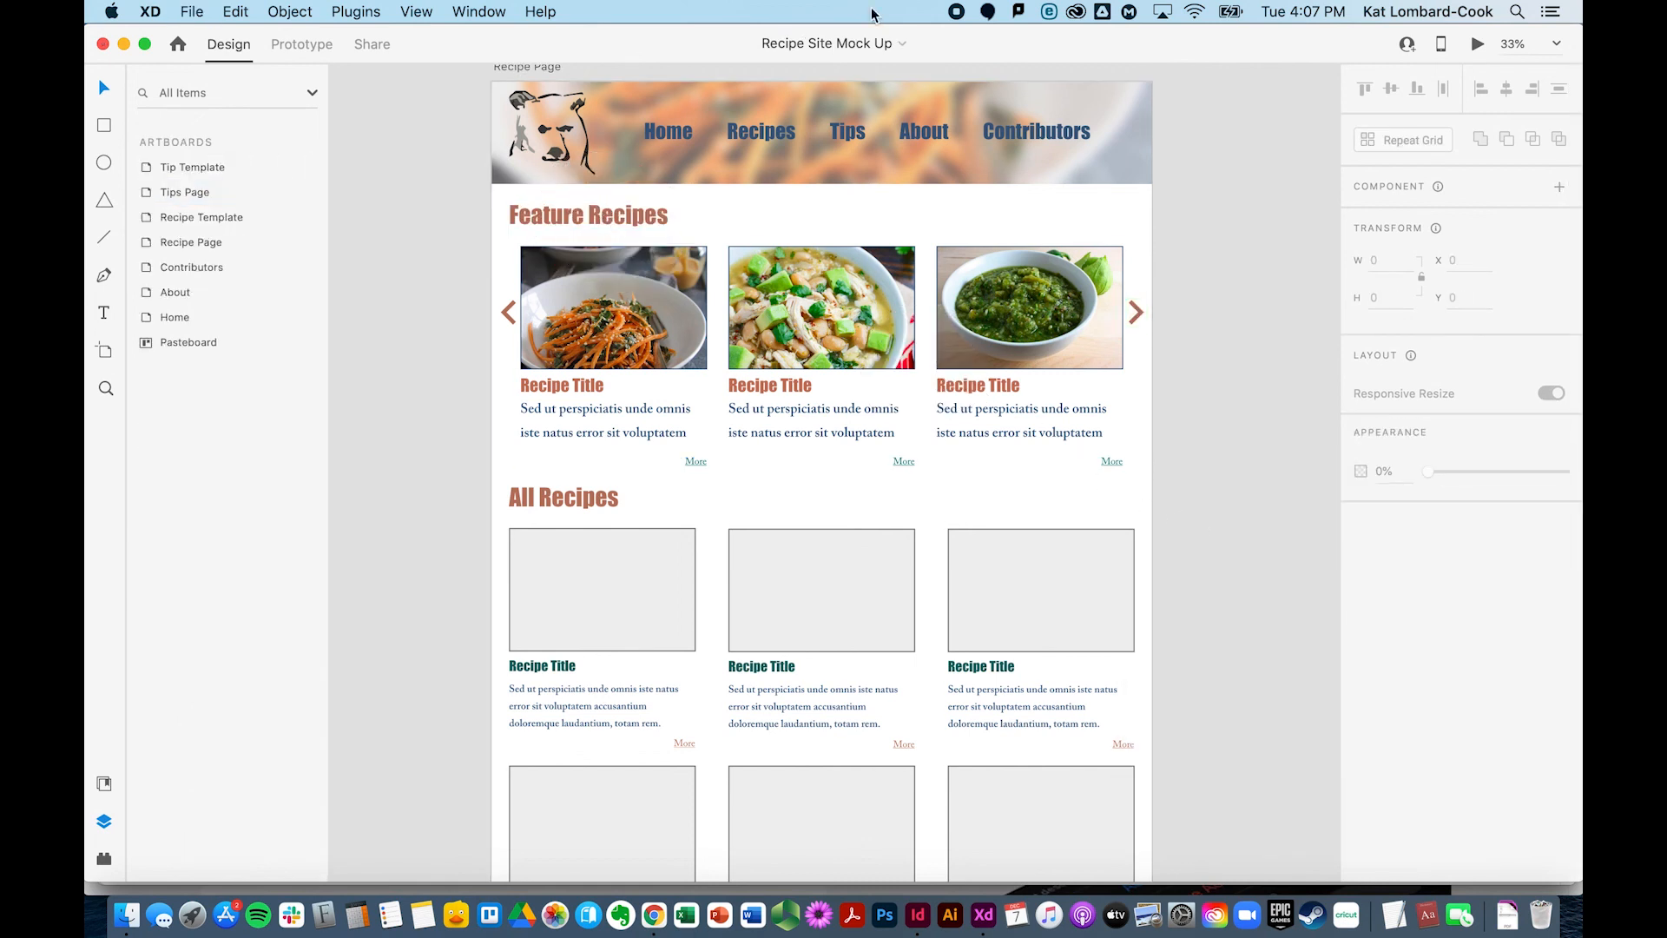